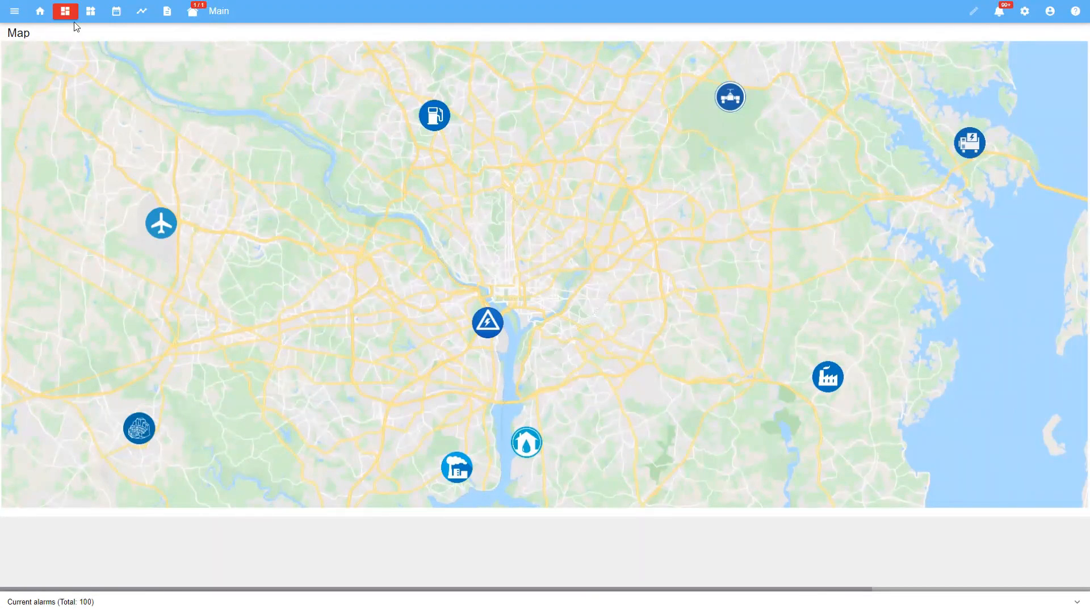
- Create a new custom dashboard, set its alias to Release 3.0 and save it
{"action": "left_click", "coordinate": [14, 11]}
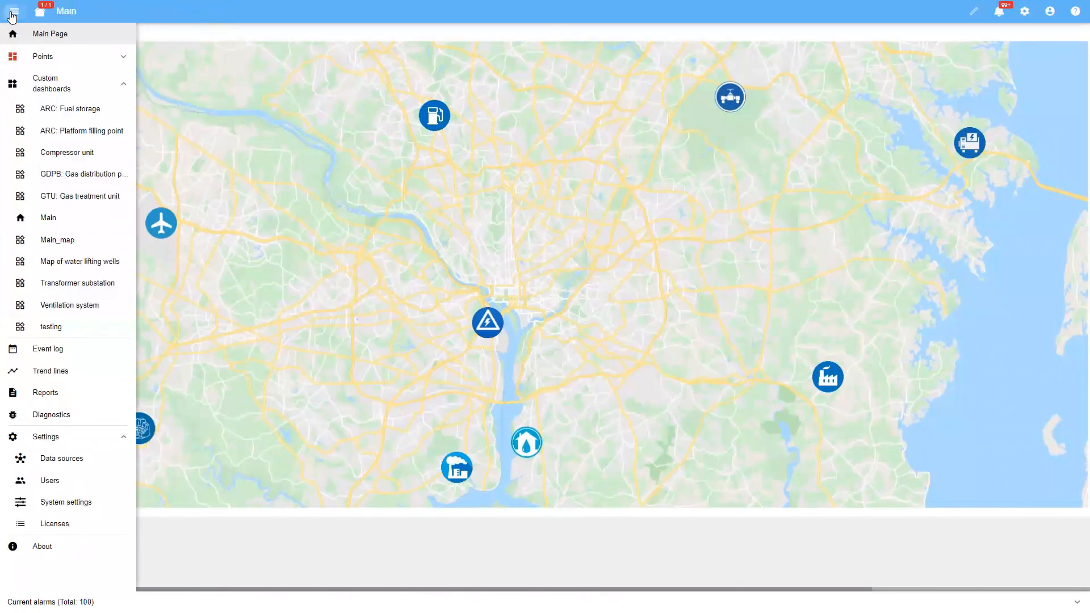
{"action": "left_click", "coordinate": [105, 85]}
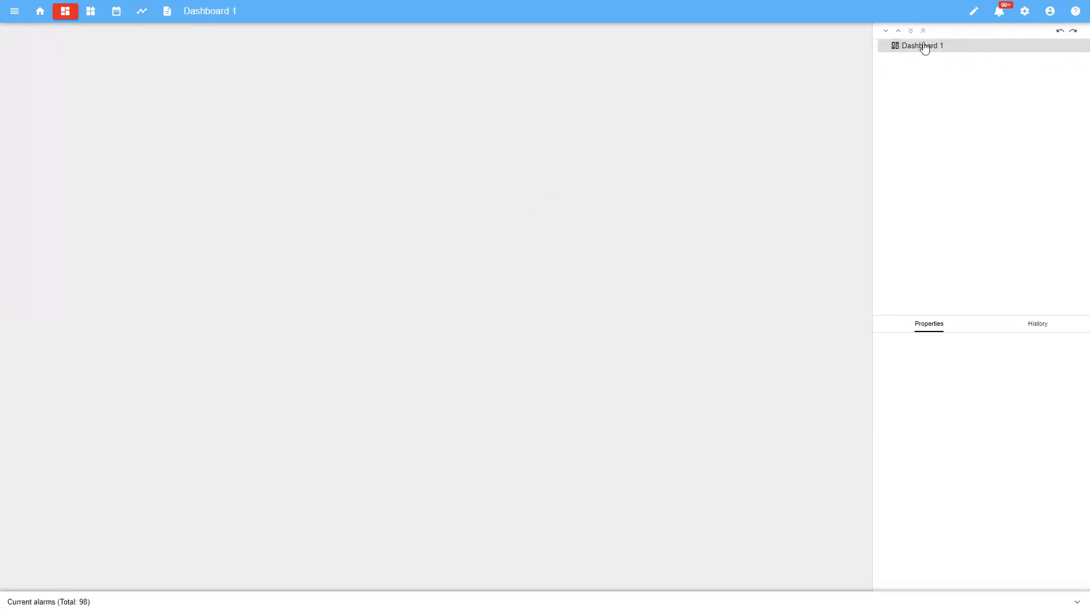
{"action": "left_click", "coordinate": [924, 47]}
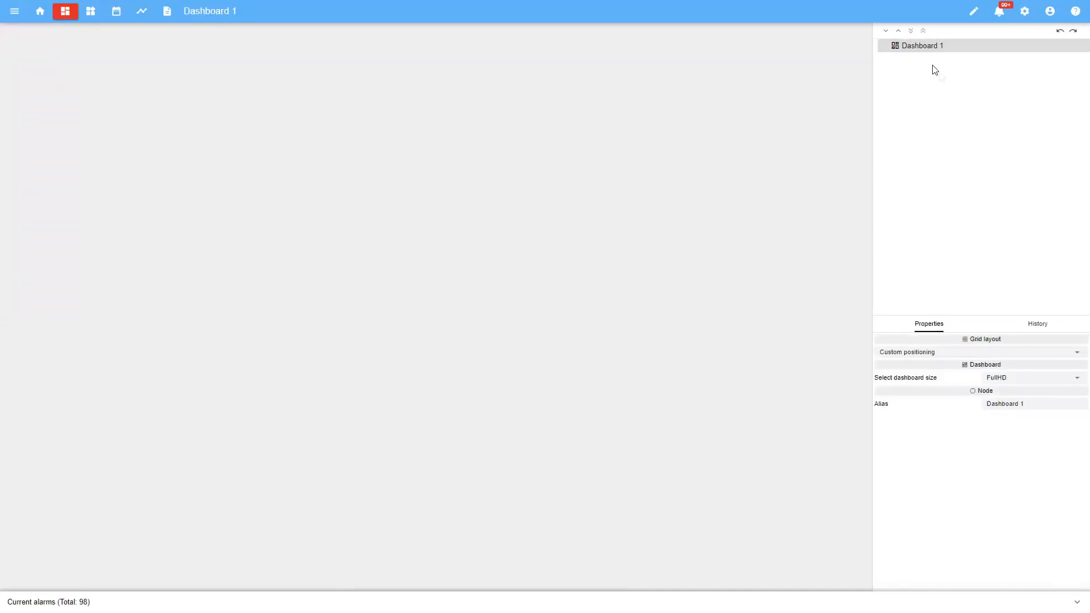
{"action": "left_click_drag", "start_coordinate": [1039, 407], "coordinate": [959, 406]}
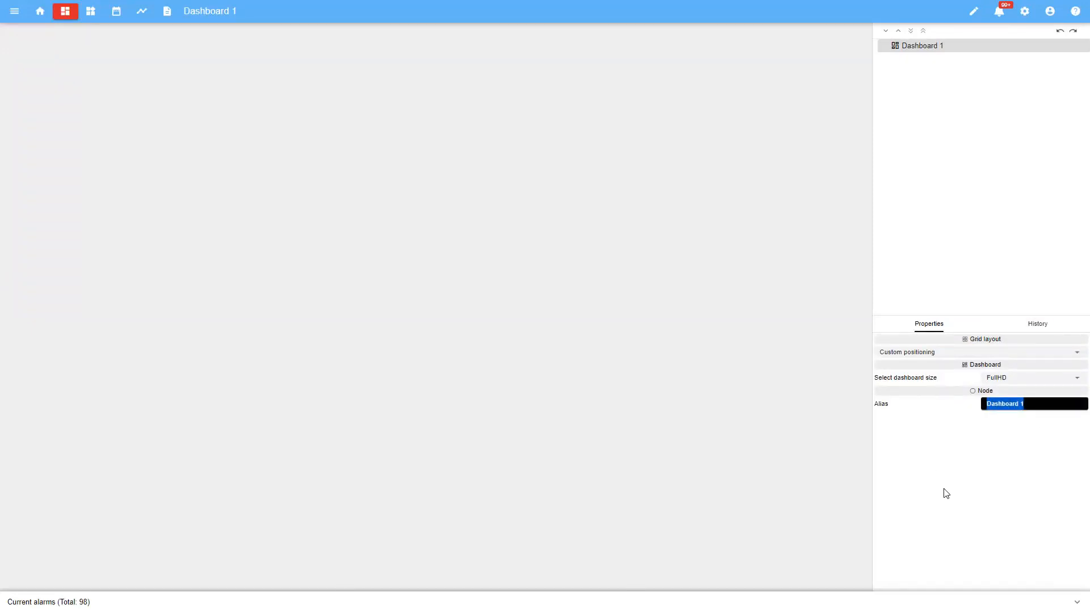
{"action": "type", "text": "Release 3.0"}
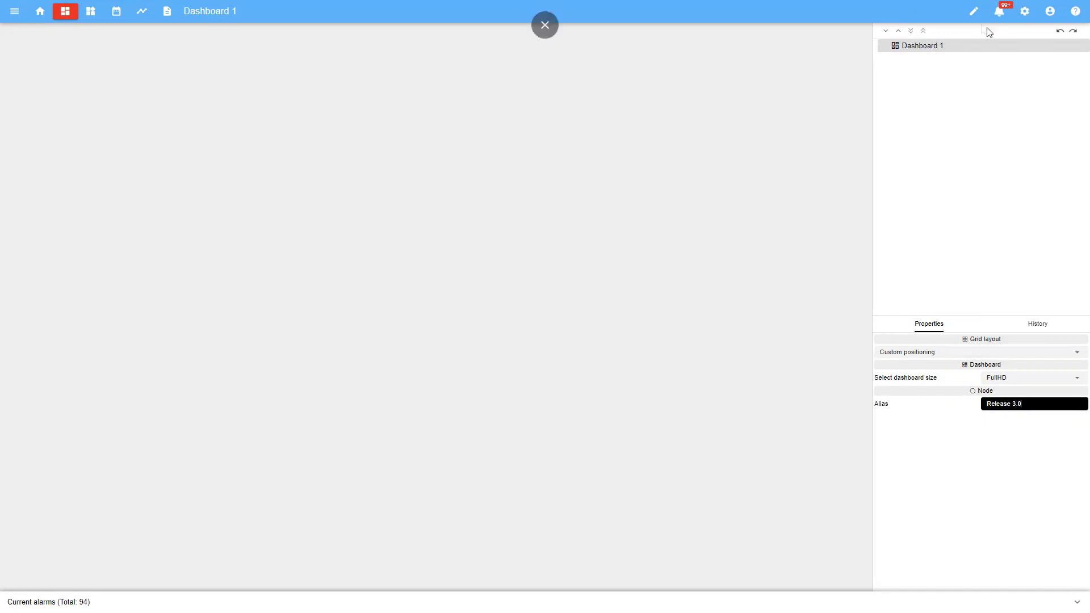
{"action": "left_click", "coordinate": [974, 12]}
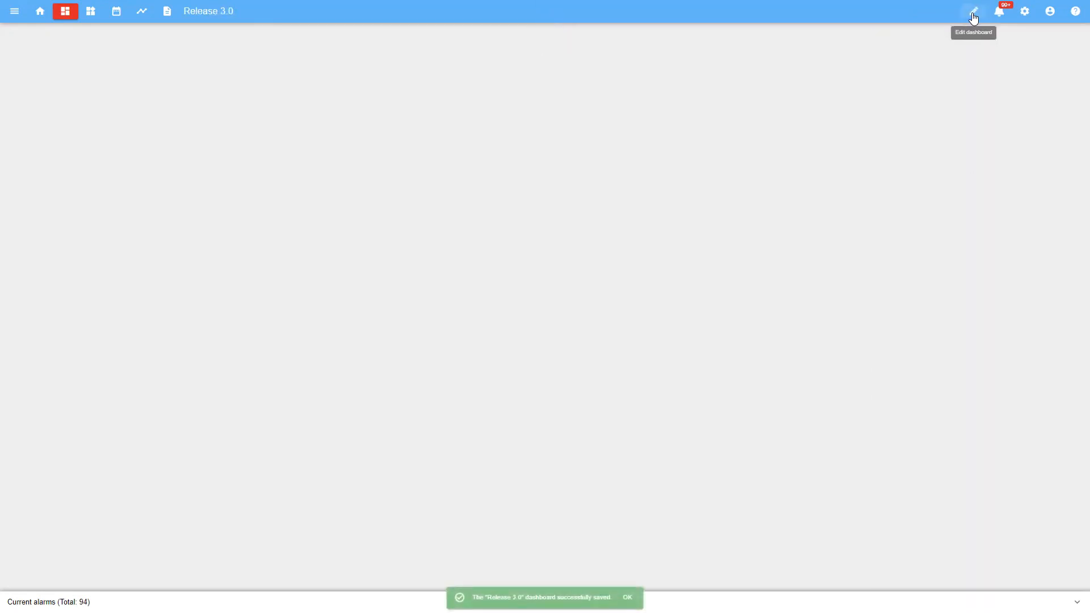
- Reopen the Release 3.0 dashboard for editing and add a card with a grid layout
{"action": "left_click", "coordinate": [974, 14]}
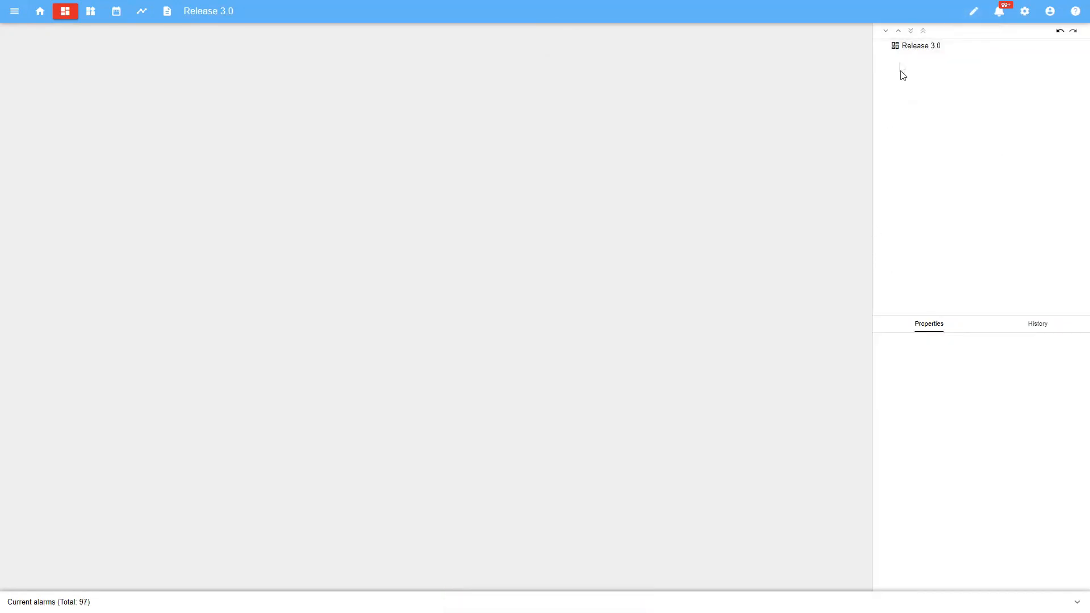
{"action": "left_click", "coordinate": [896, 49]}
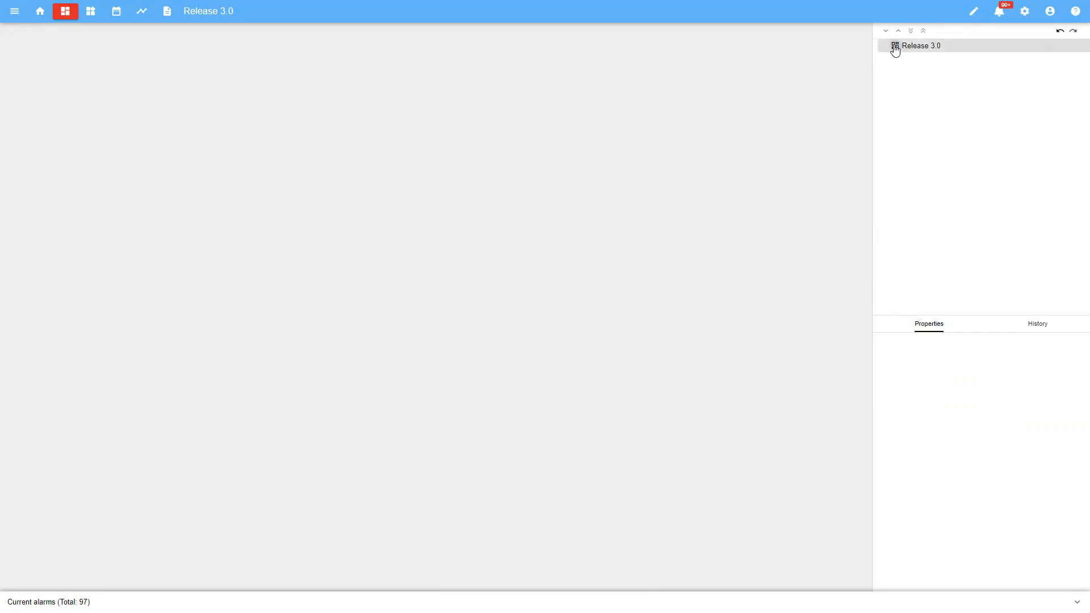
{"action": "right_click", "coordinate": [895, 50]}
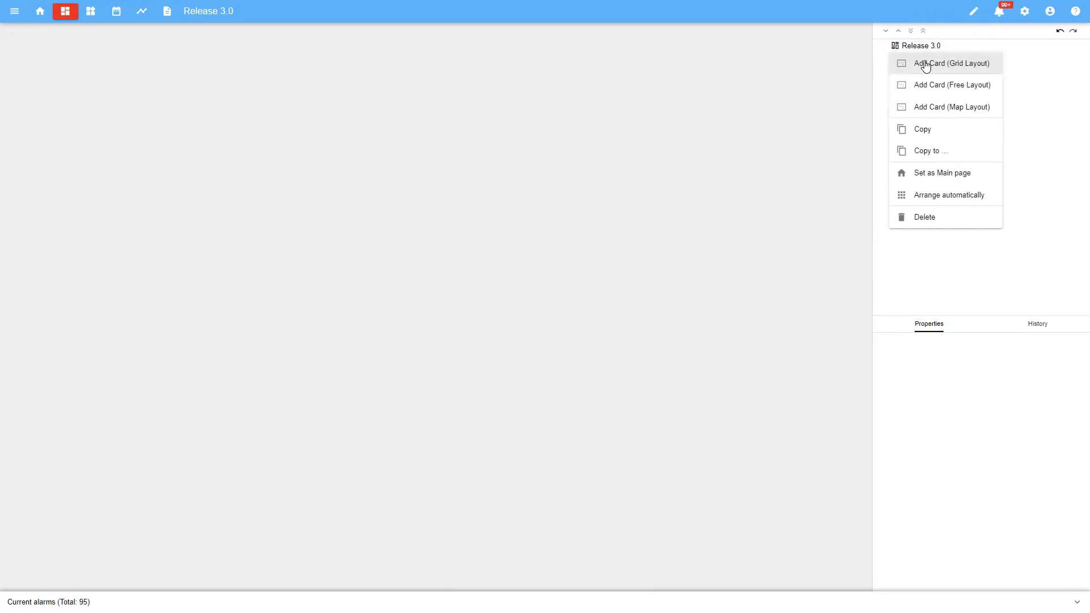
{"action": "left_click", "coordinate": [926, 63]}
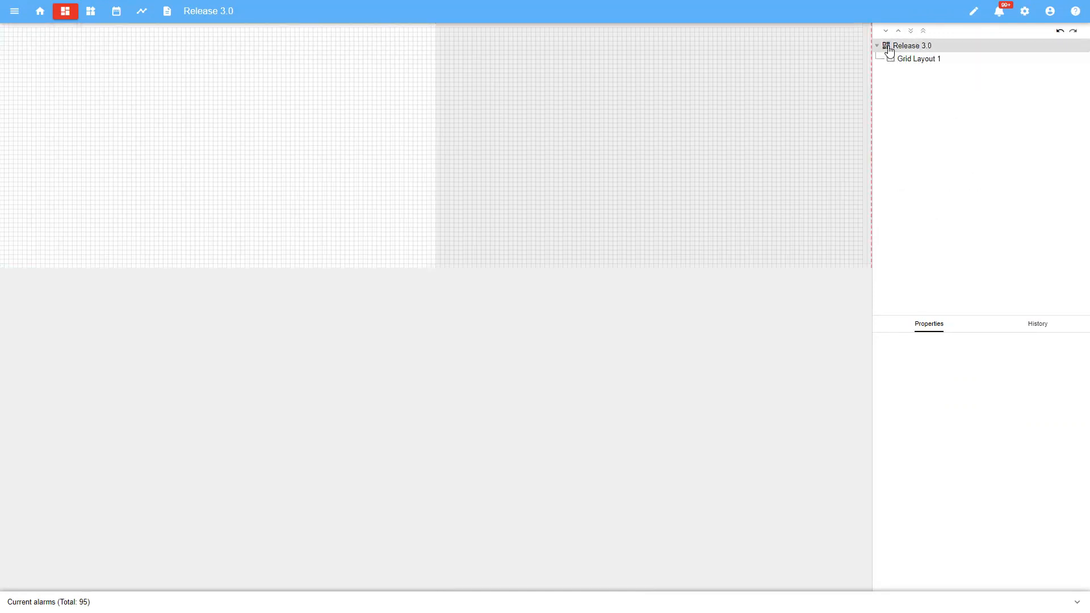
- Add a free layout card and a map layout card to the Release 3.0 dashboard
{"action": "right_click", "coordinate": [888, 50]}
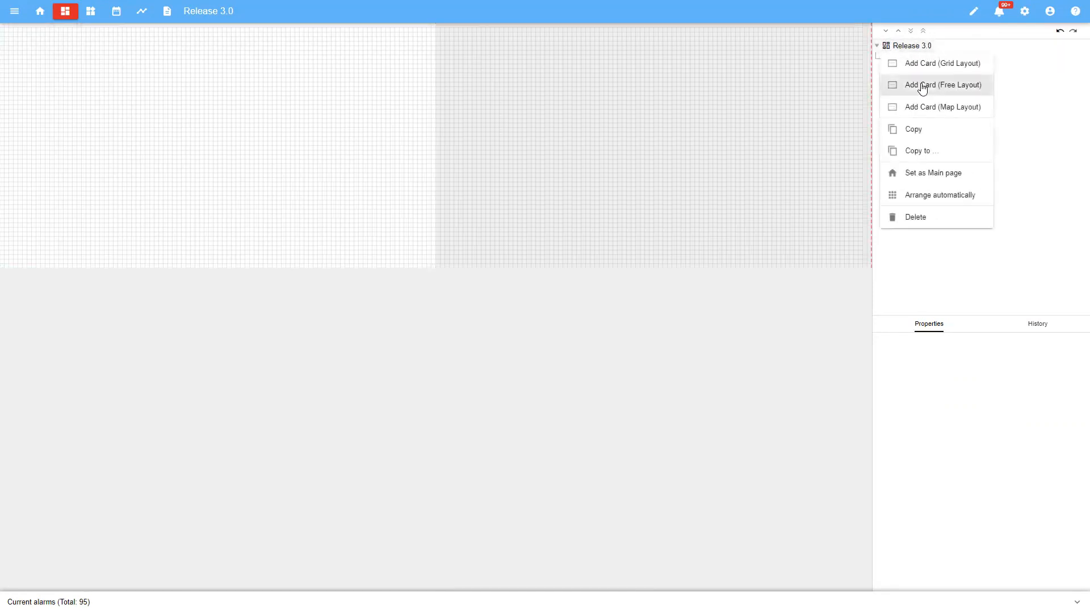
{"action": "left_click", "coordinate": [922, 86]}
{"action": "right_click", "coordinate": [891, 46]}
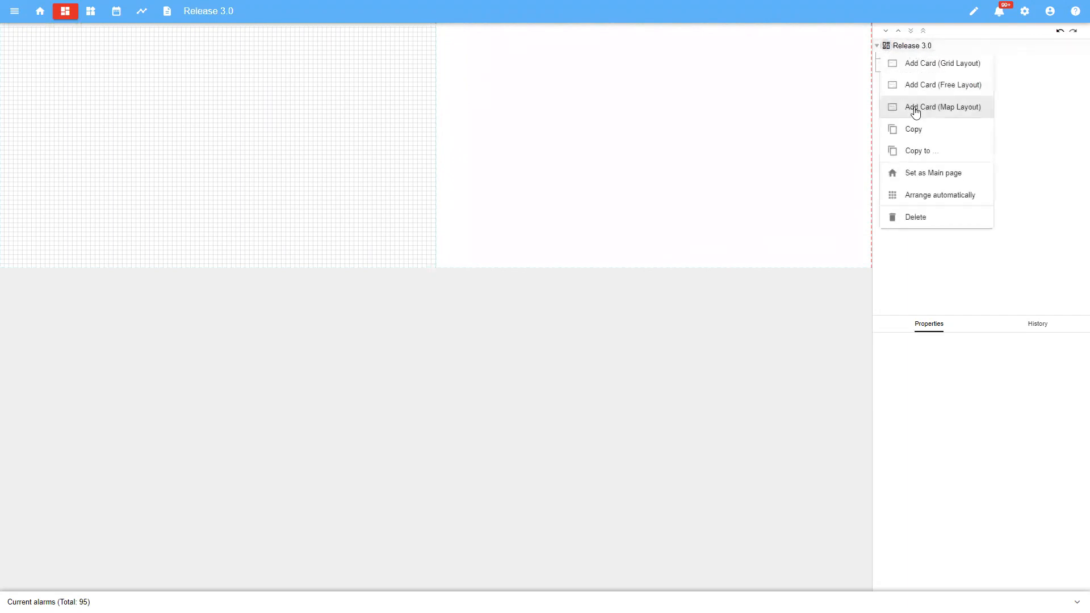
{"action": "left_click", "coordinate": [915, 110]}
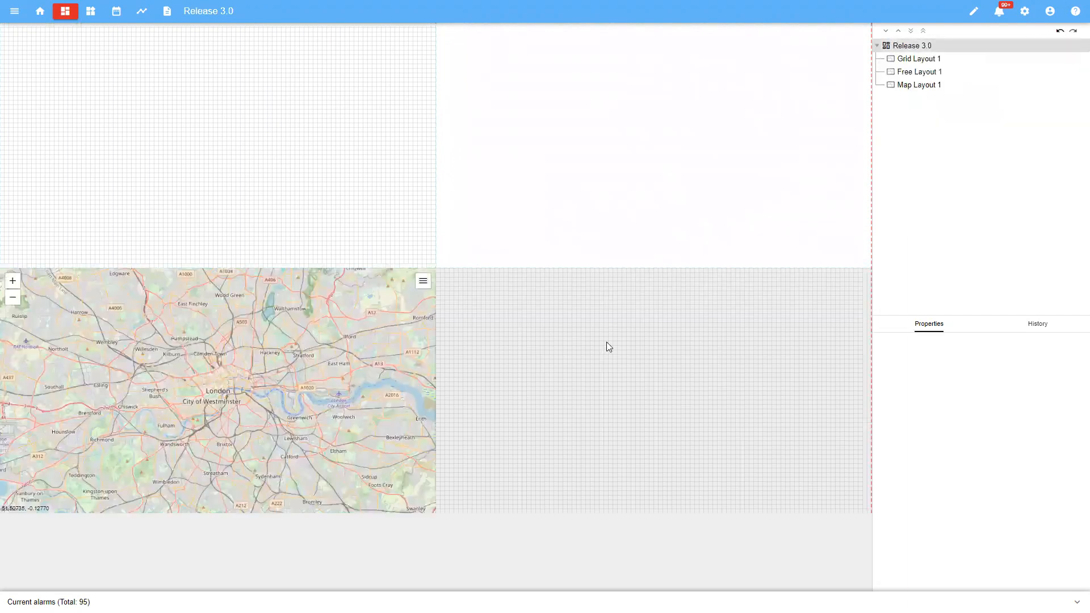
- Delete the map layout card and the free layout card from the dashboard
{"action": "left_click_drag", "start_coordinate": [324, 350], "coordinate": [274, 399]}
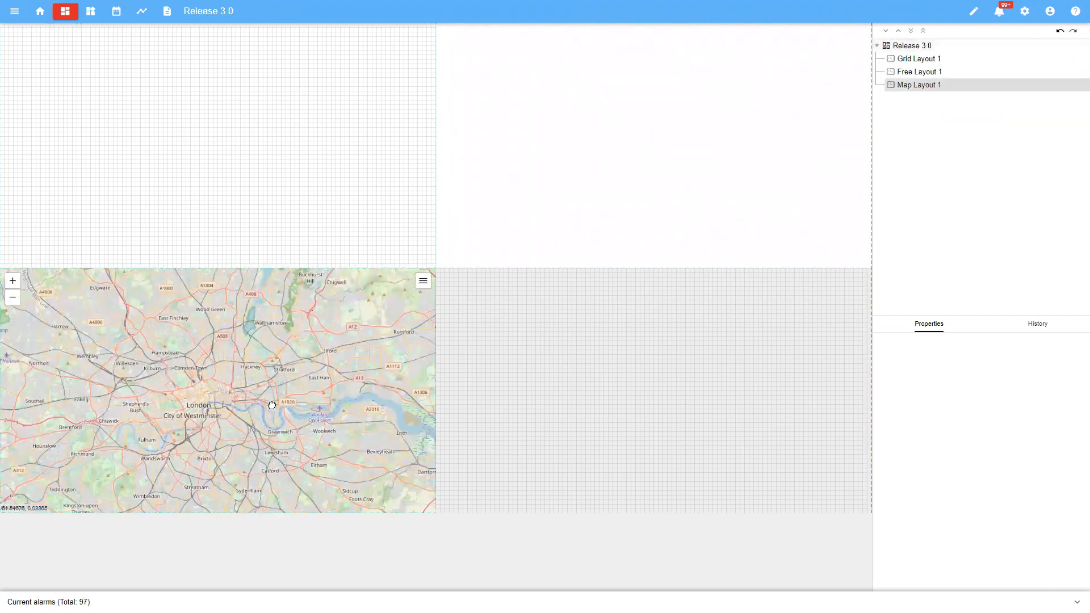
{"action": "left_click", "coordinate": [318, 418]}
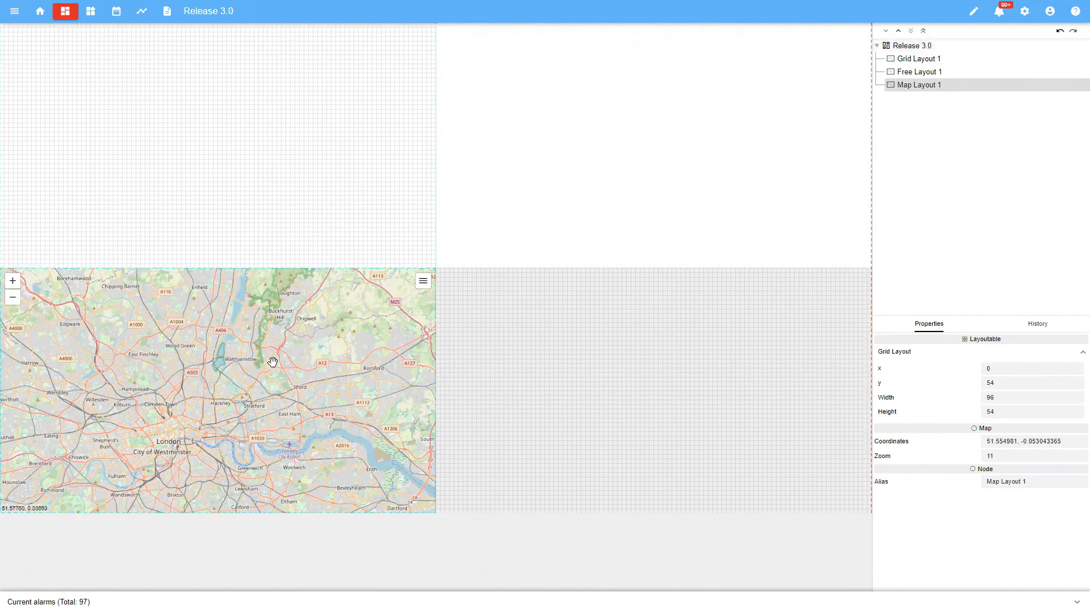
{"action": "right_click", "coordinate": [296, 364]}
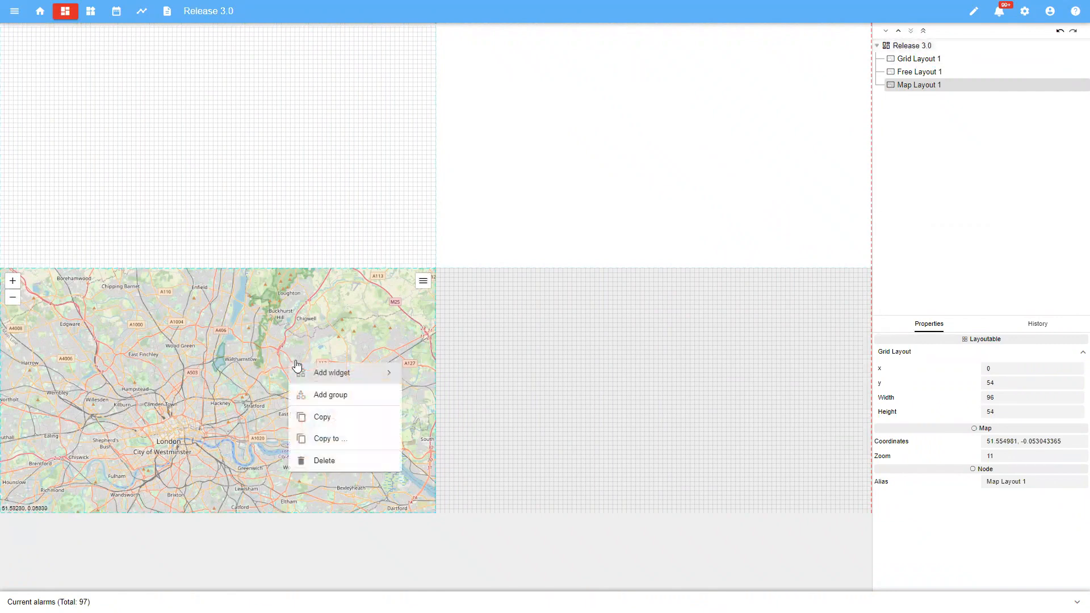
{"action": "left_click", "coordinate": [356, 461]}
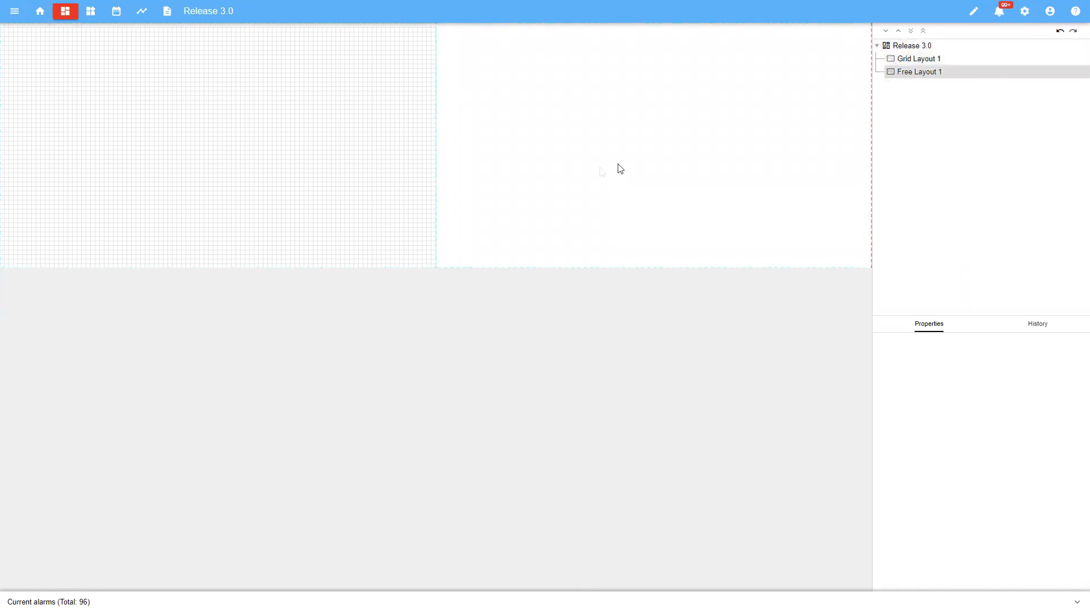
{"action": "right_click", "coordinate": [931, 72]}
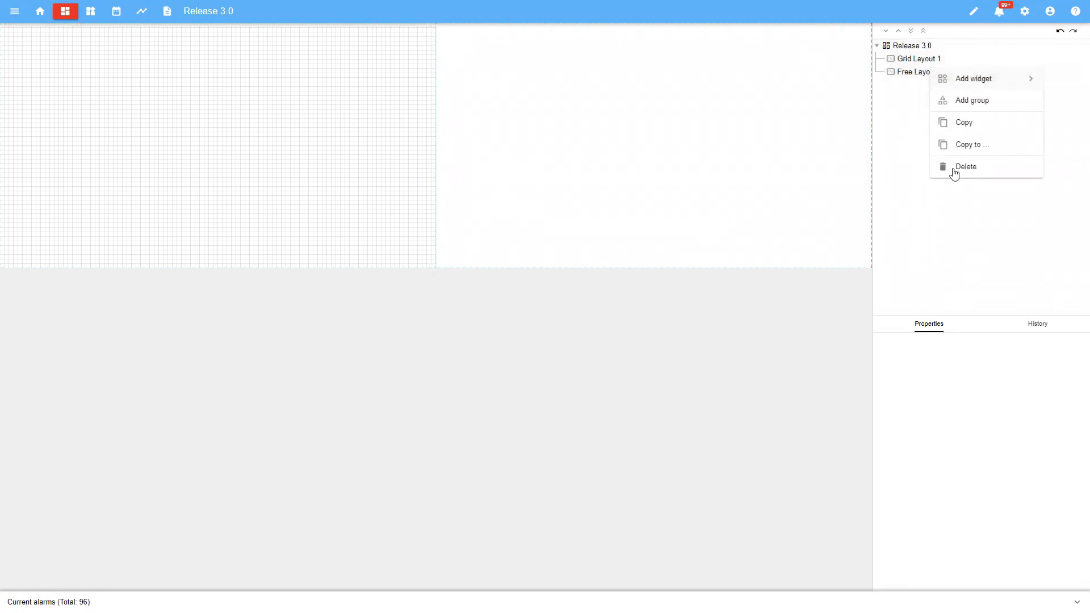
{"action": "left_click", "coordinate": [939, 166]}
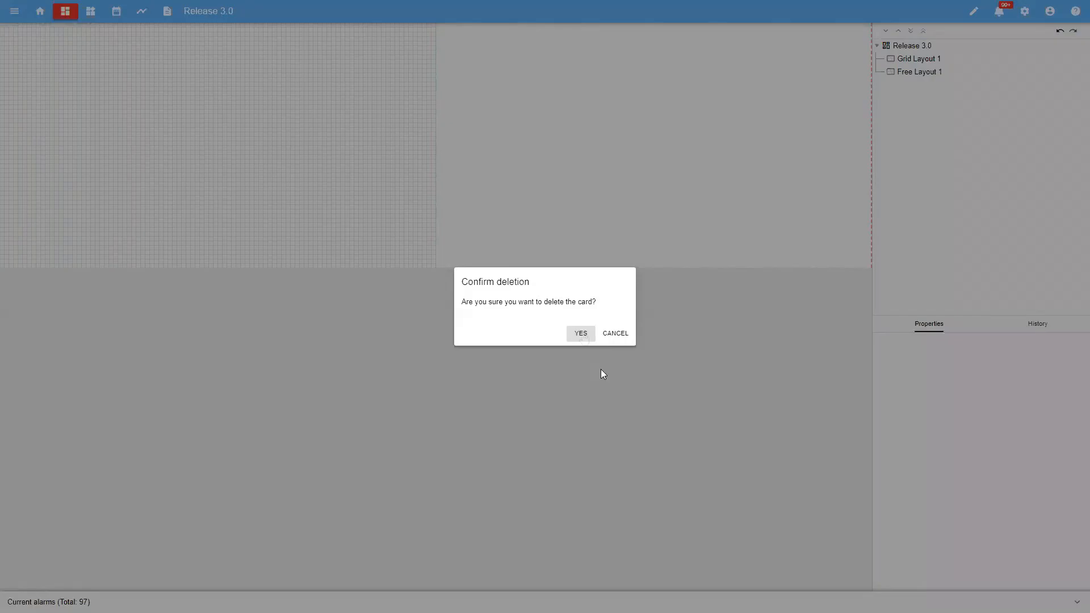
{"action": "left_click", "coordinate": [578, 332]}
- Enlarge the Grid Layout 1 card to about 170 by 106 grid units and add a Bars widget from the Analytics category to it
{"action": "left_click_drag", "start_coordinate": [435, 268], "coordinate": [855, 570]}
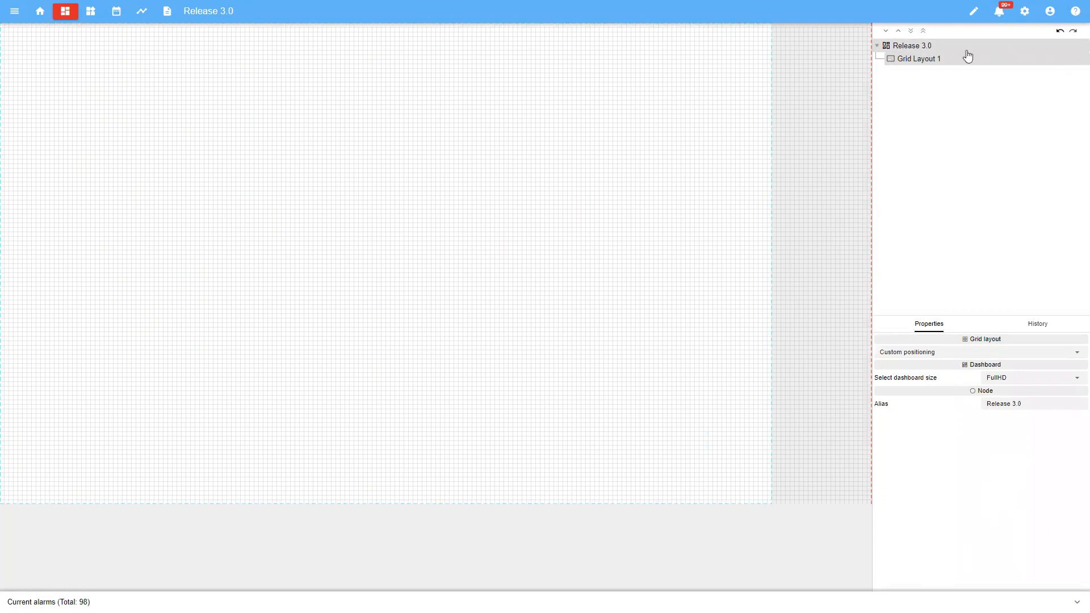
{"action": "right_click", "coordinate": [894, 59]}
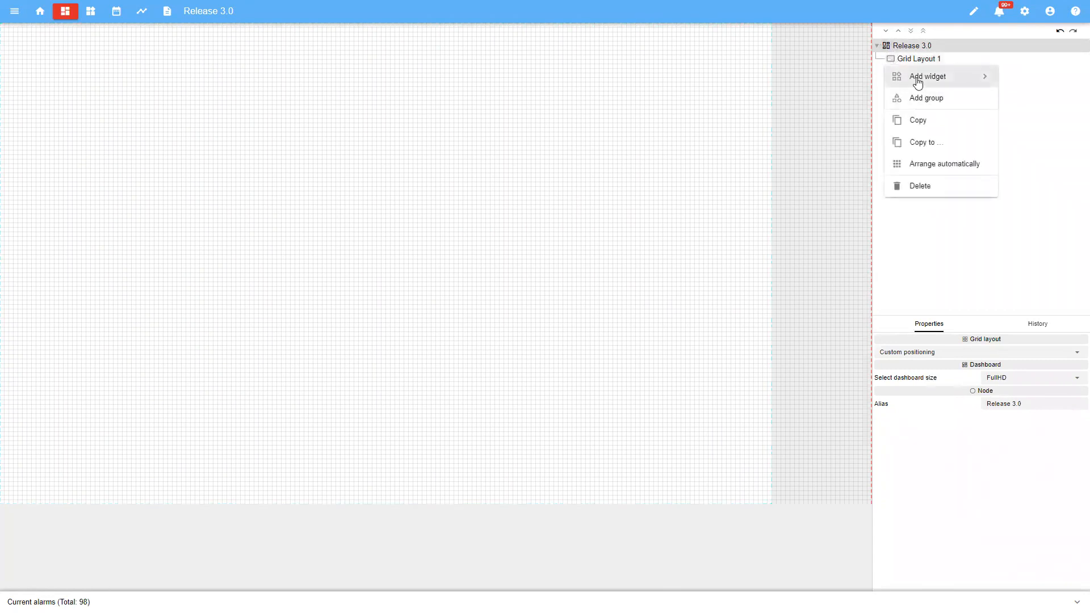
{"action": "right_click", "coordinate": [558, 111]}
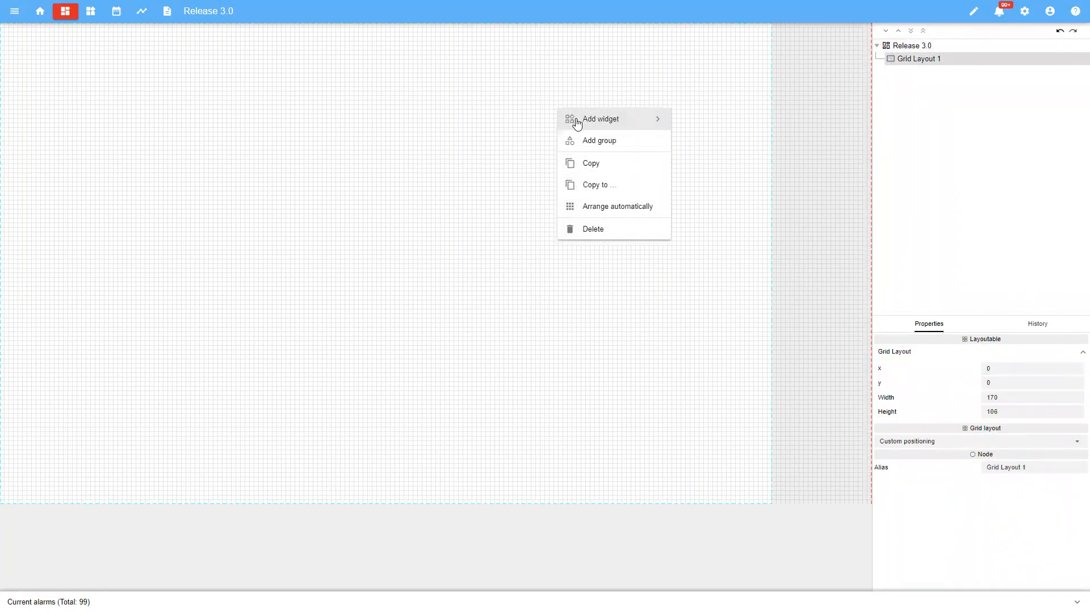
{"action": "left_click", "coordinate": [577, 122]}
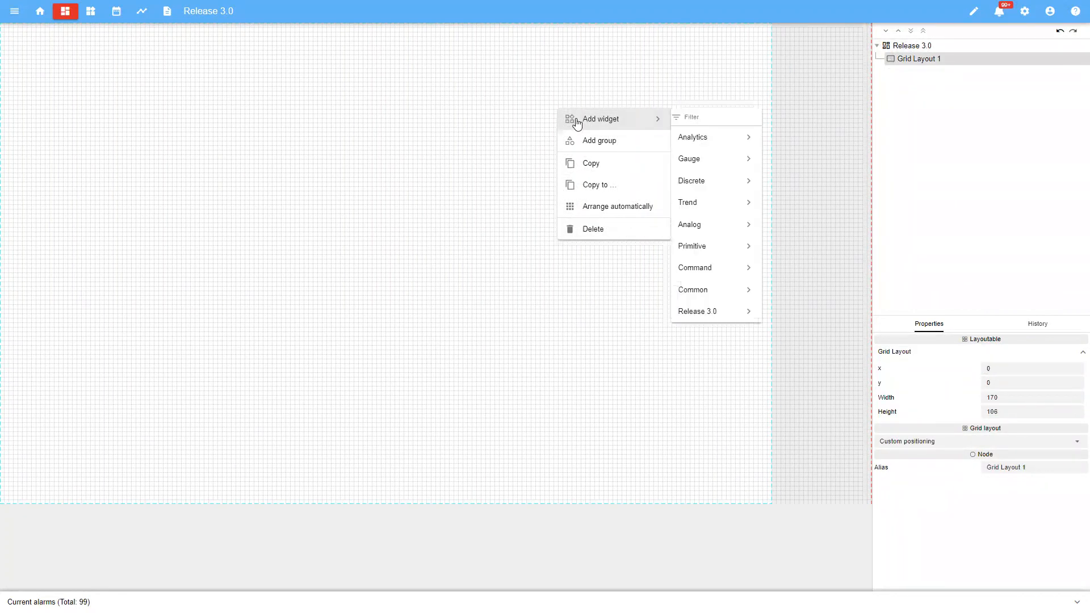
{"action": "left_click", "coordinate": [718, 140]}
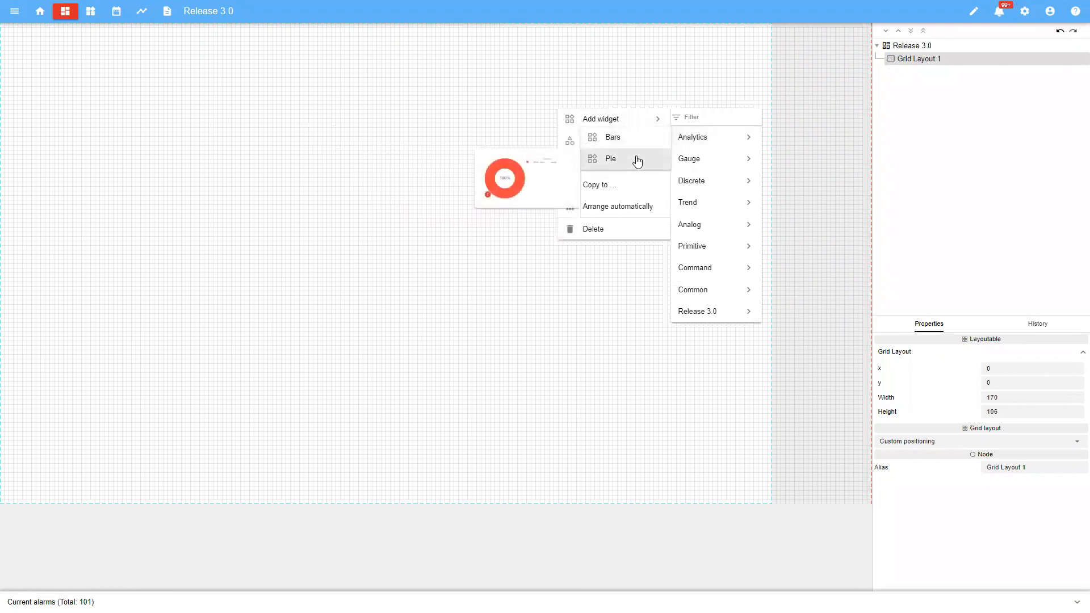
{"action": "left_click", "coordinate": [689, 162]}
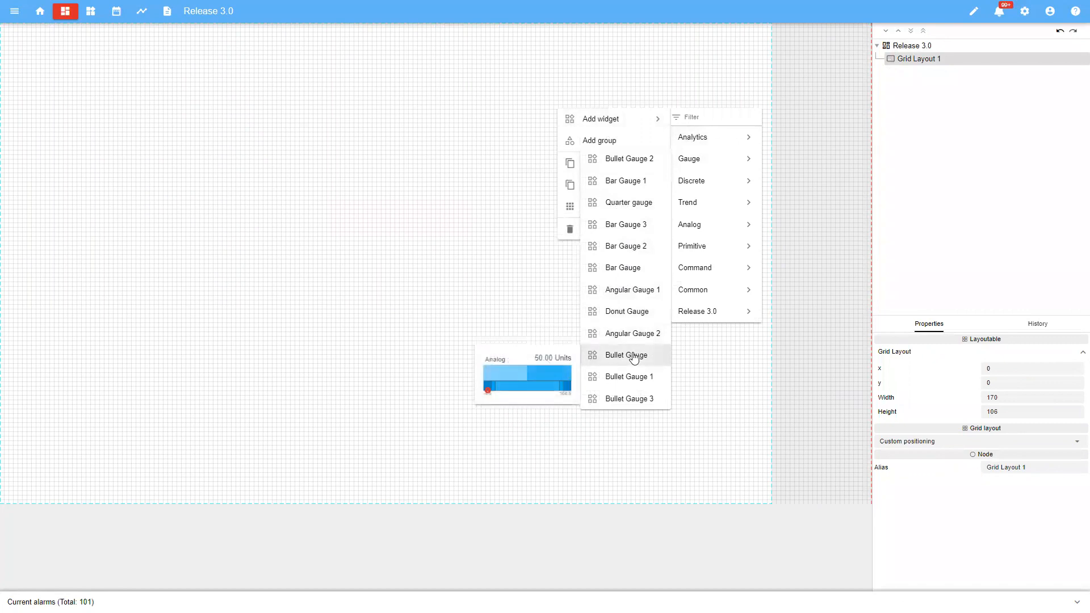
{"action": "mouse_move", "coordinate": [697, 140]}
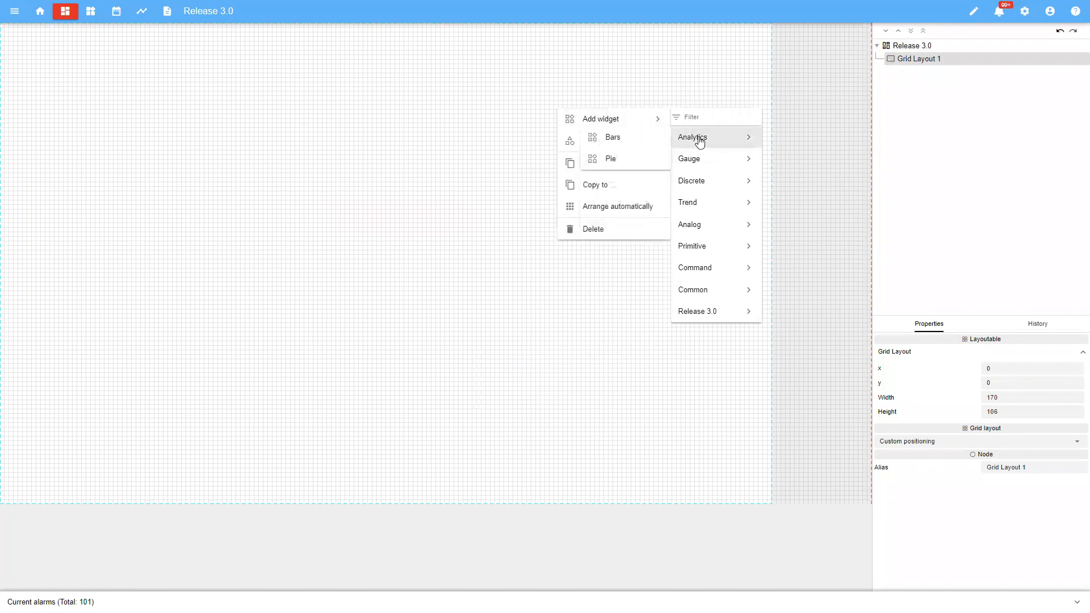
{"action": "left_click", "coordinate": [624, 139]}
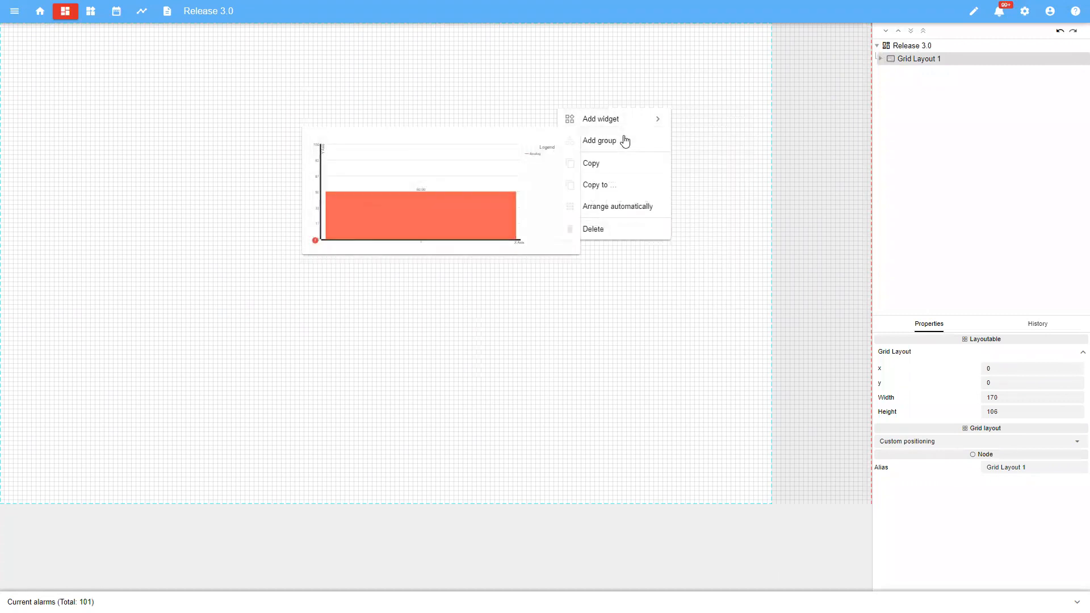
- Enlarge the Bars widget on the grid card to about 116 by 59 grid units
{"action": "left_click", "coordinate": [250, 129]}
{"action": "left_click_drag", "start_coordinate": [260, 136], "coordinate": [463, 258]}
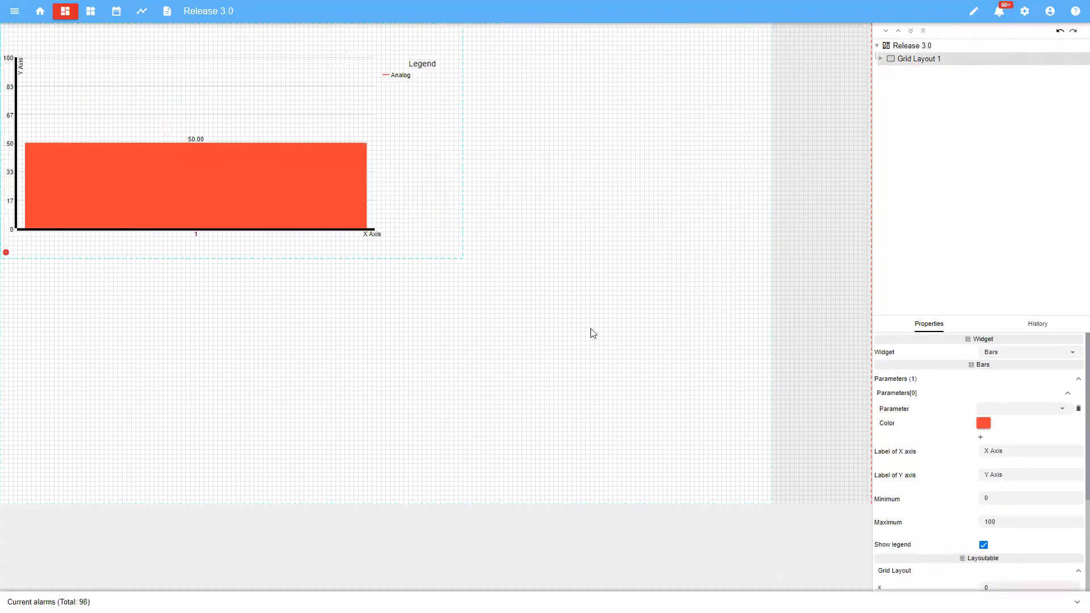
{"action": "left_click", "coordinate": [486, 238]}
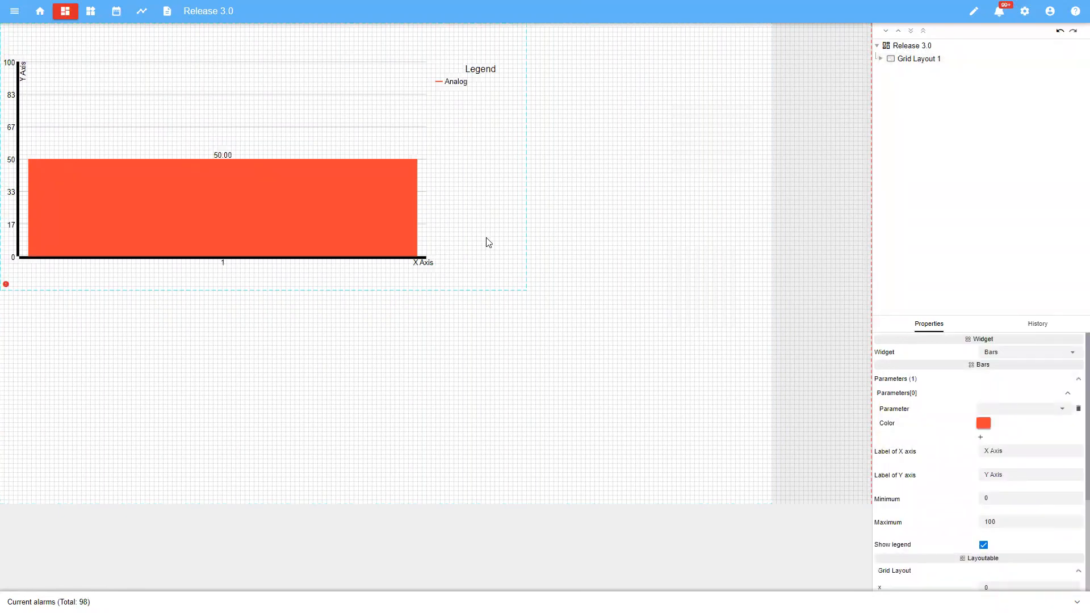
- Set the Bars widget's alias to Pressure
{"action": "left_click_drag", "start_coordinate": [971, 316], "coordinate": [970, 193]}
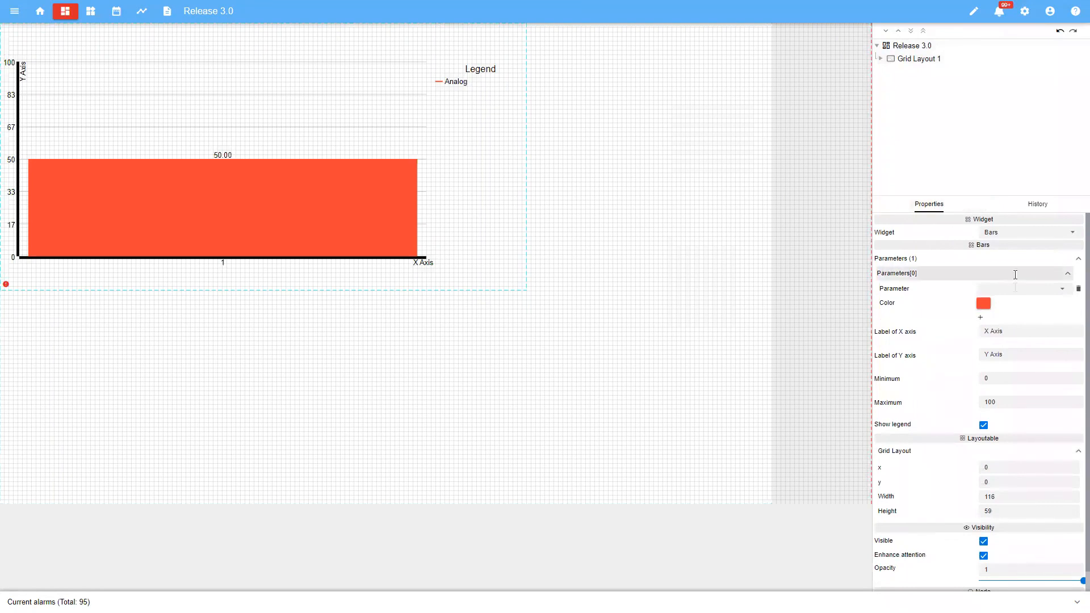
{"action": "scroll", "coordinate": [1015, 281], "scroll_direction": "down", "scroll_amount": 1}
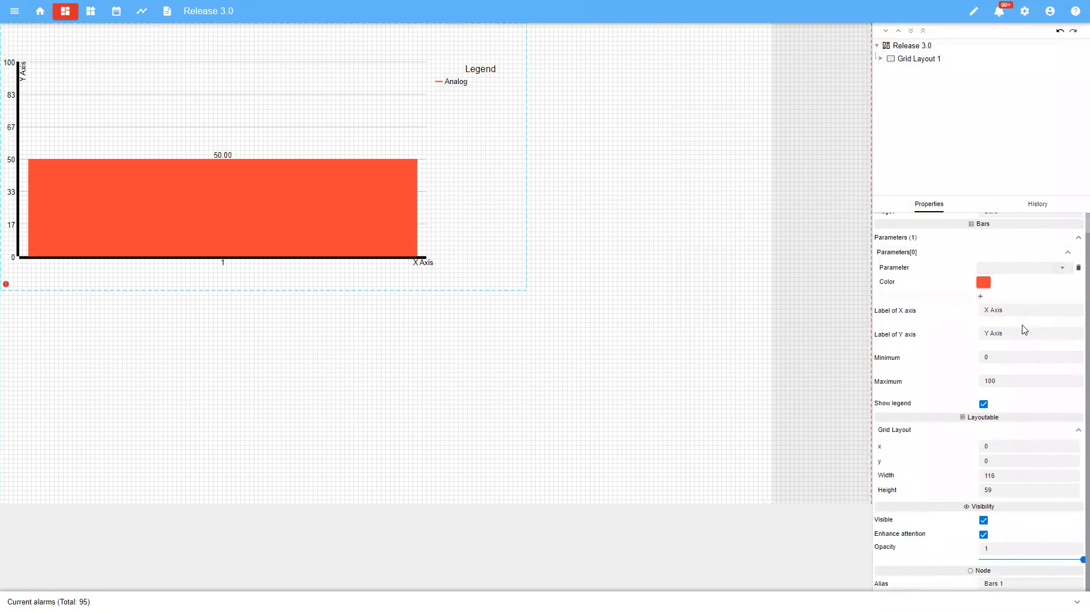
{"action": "scroll", "coordinate": [1026, 337], "scroll_direction": "up", "scroll_amount": 1}
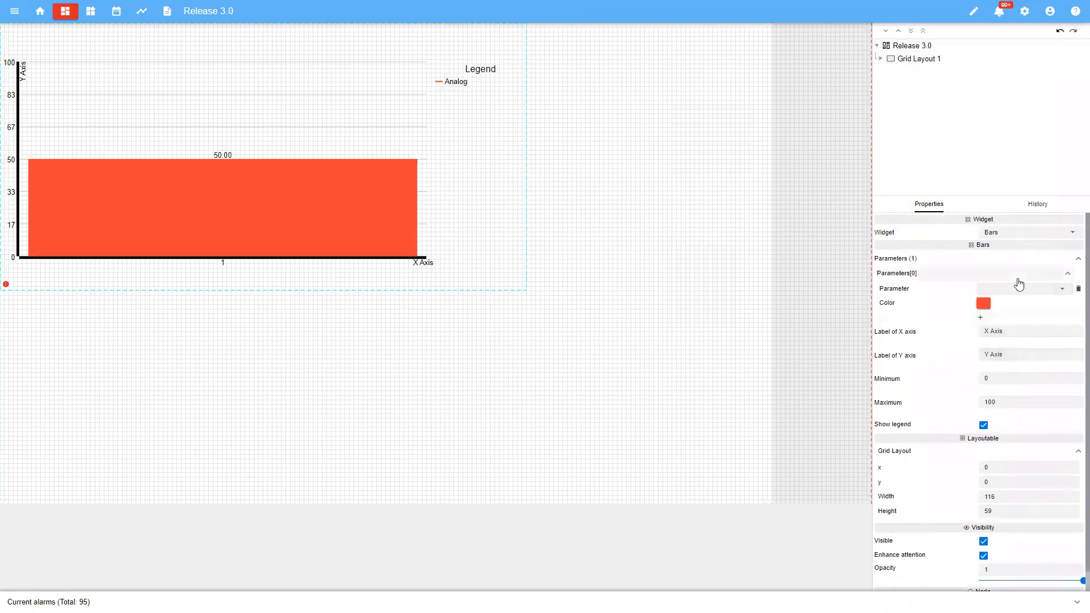
{"action": "scroll", "coordinate": [1019, 284], "scroll_direction": "down", "scroll_amount": 1}
{"action": "left_click", "coordinate": [988, 584]}
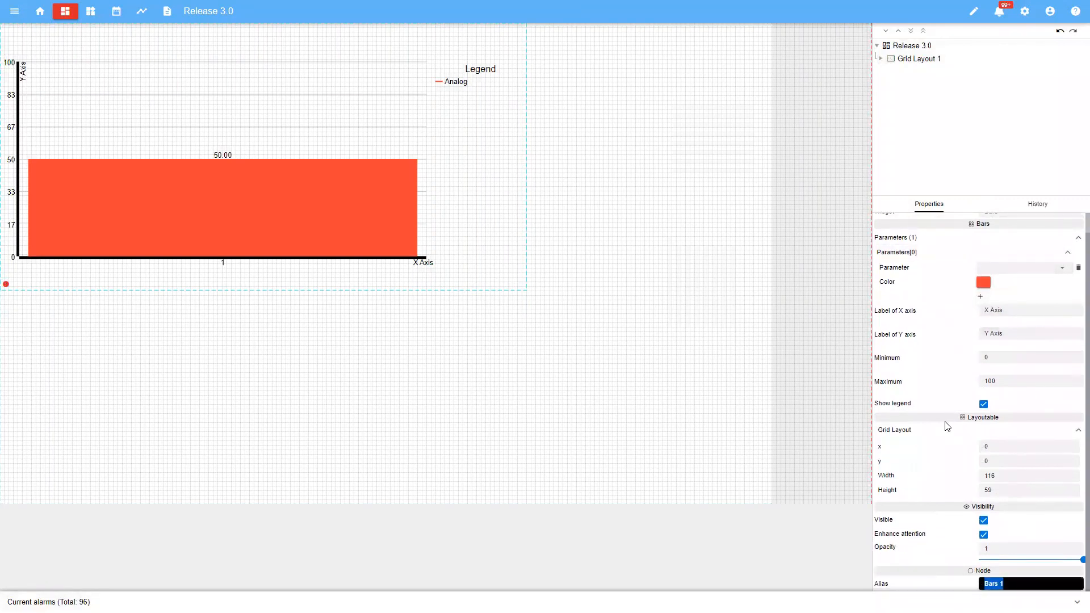
{"action": "type", "text": "Pressure"}
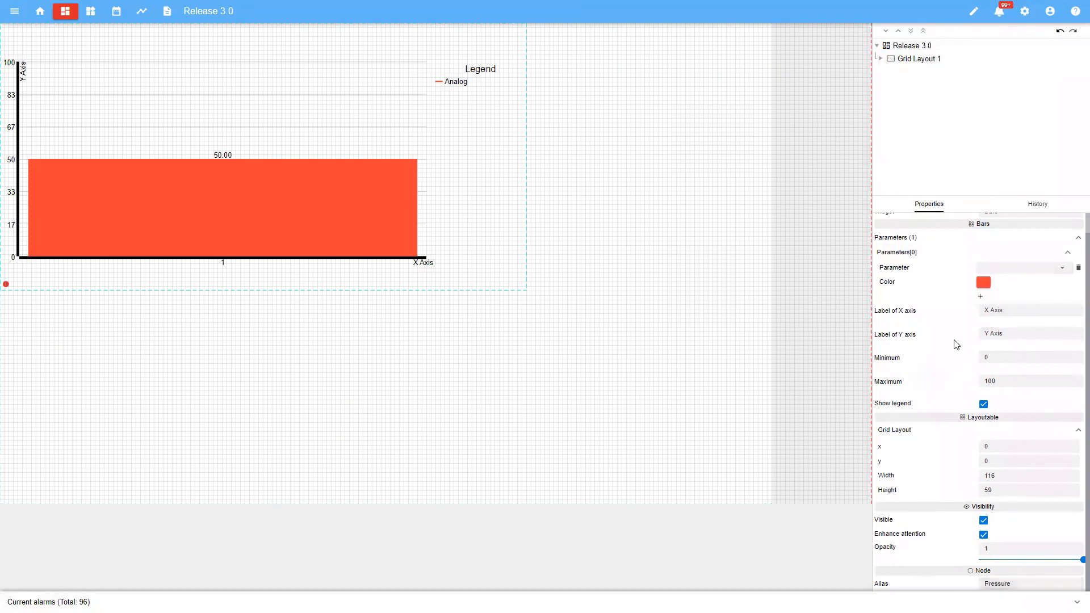
{"action": "scroll", "coordinate": [960, 343], "scroll_direction": "up", "scroll_amount": 1}
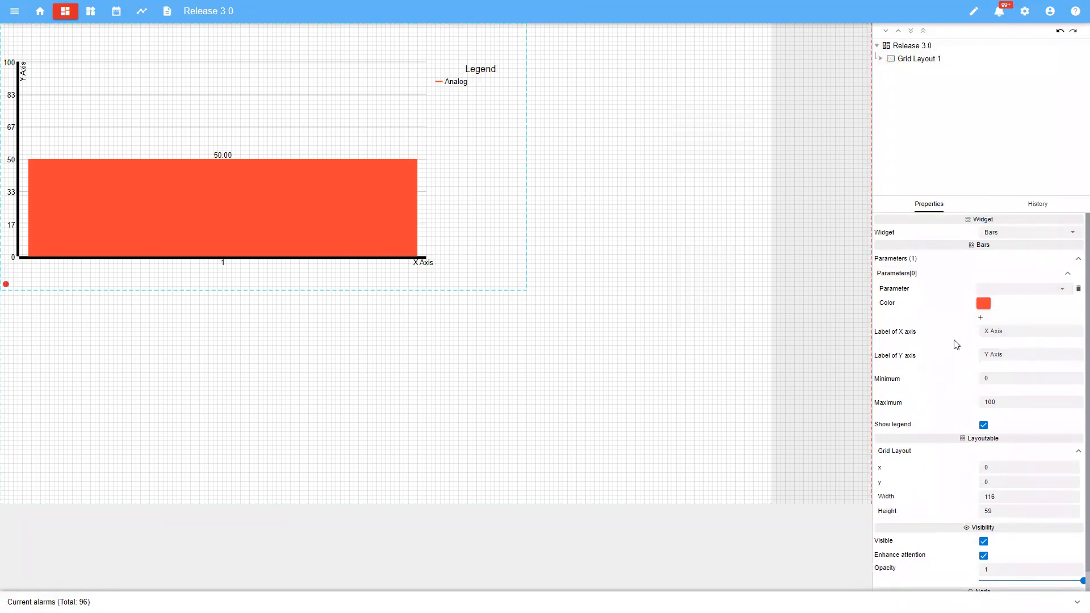
- Set the Bars widget's first parameter to CNG filling station. Inlet pressure
{"action": "left_click", "coordinate": [996, 288]}
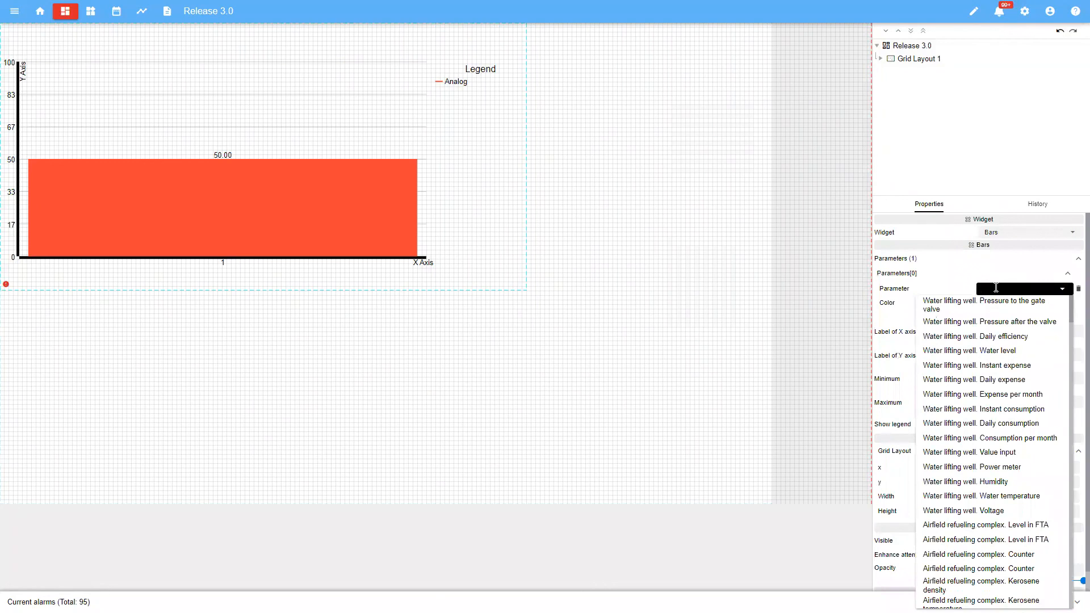
{"action": "type", "text": "pres"}
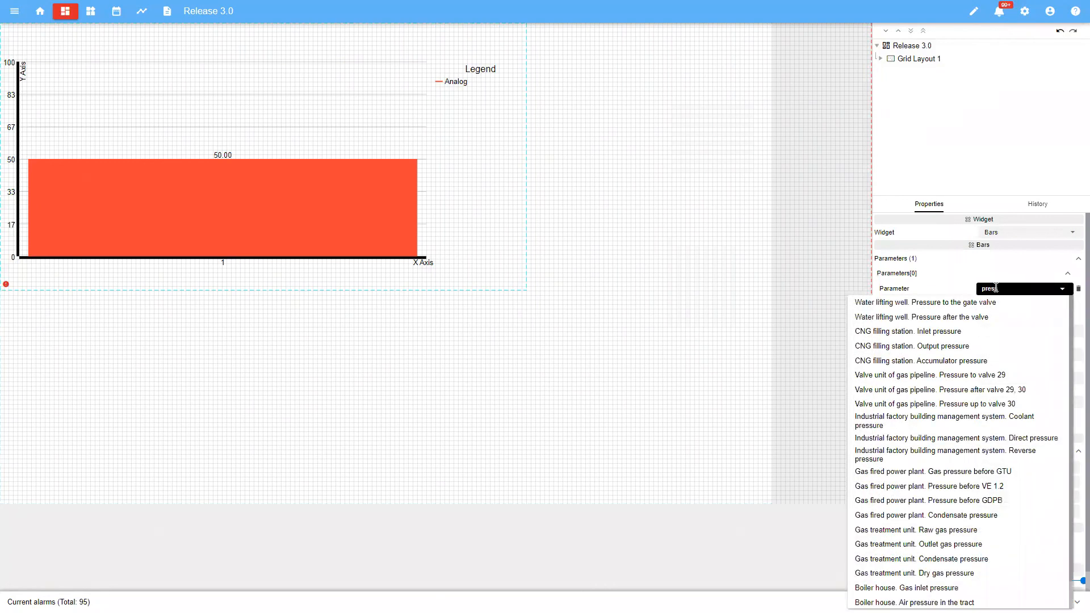
{"action": "type", "text": "s"}
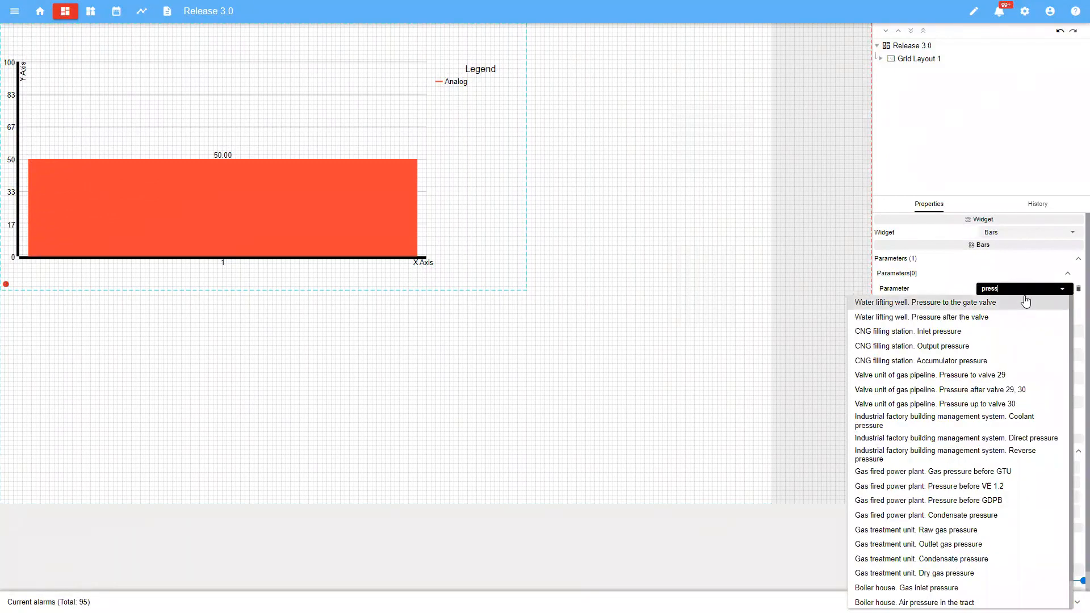
{"action": "left_click", "coordinate": [982, 334]}
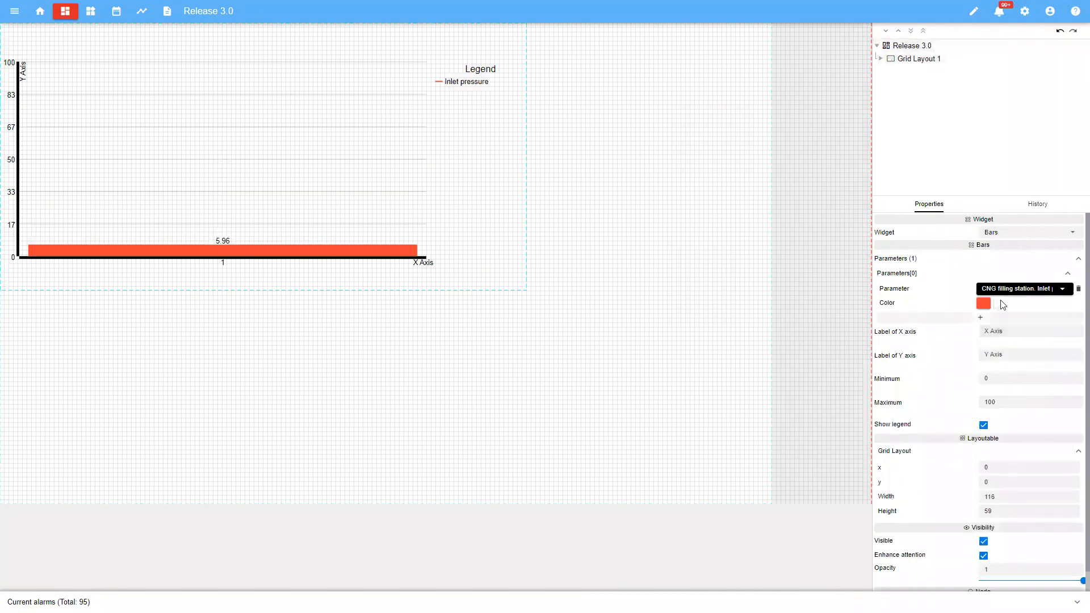
- Change the inlet pressure bar's color to light green, about #82d957
{"action": "left_click", "coordinate": [984, 304]}
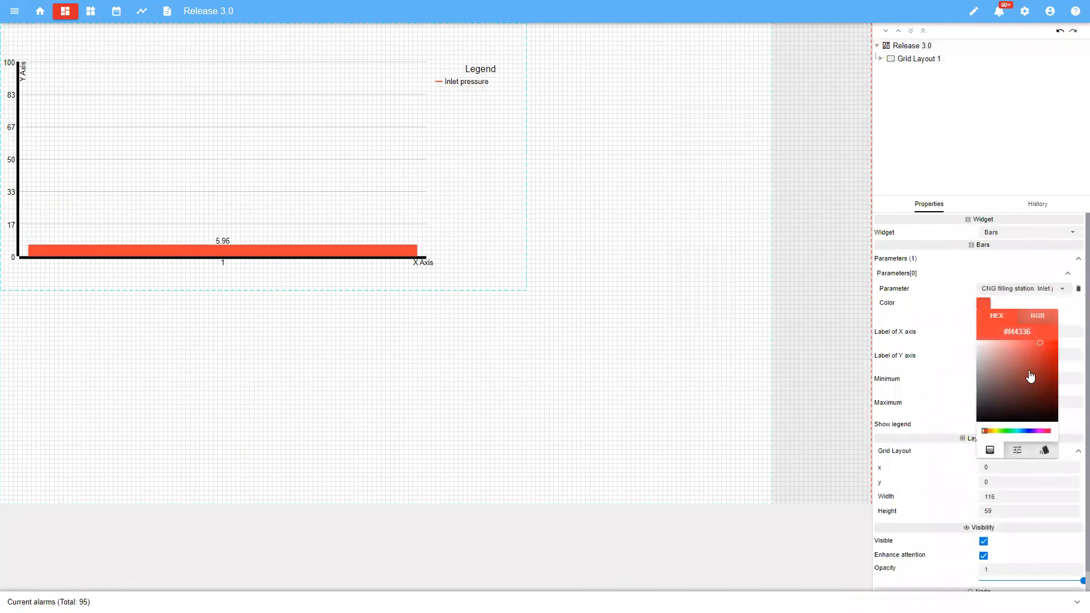
{"action": "left_click", "coordinate": [1017, 347]}
{"action": "left_click", "coordinate": [1037, 365]}
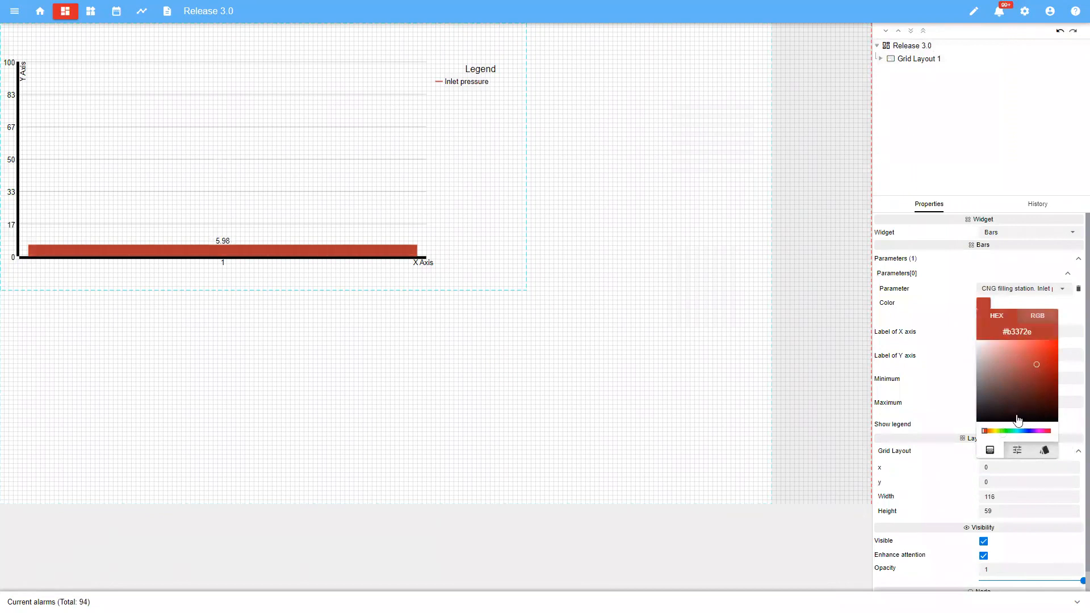
{"action": "left_click", "coordinate": [1003, 431]}
{"action": "left_click", "coordinate": [1026, 353]}
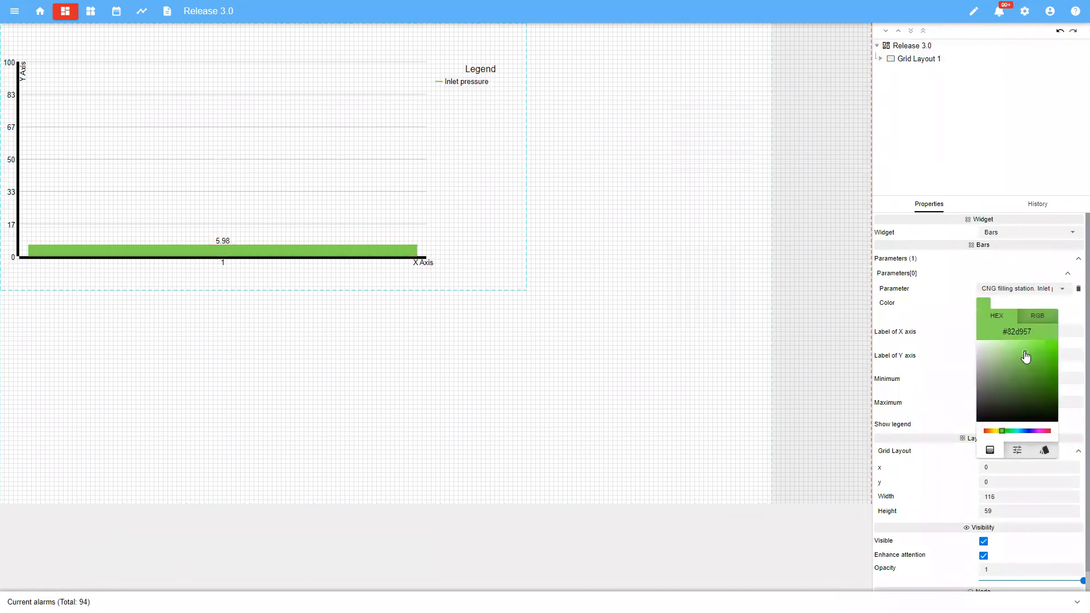
{"action": "left_click", "coordinate": [956, 356]}
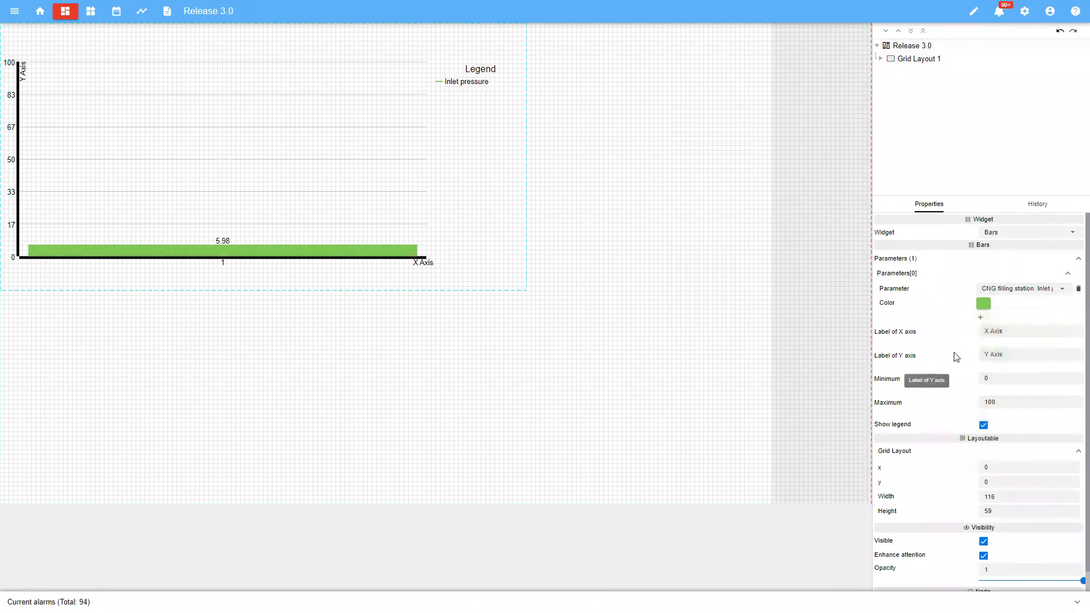
- Add a second parameter to the Bars widget and set its color to light purple, #9467e0
{"action": "left_click", "coordinate": [982, 319]}
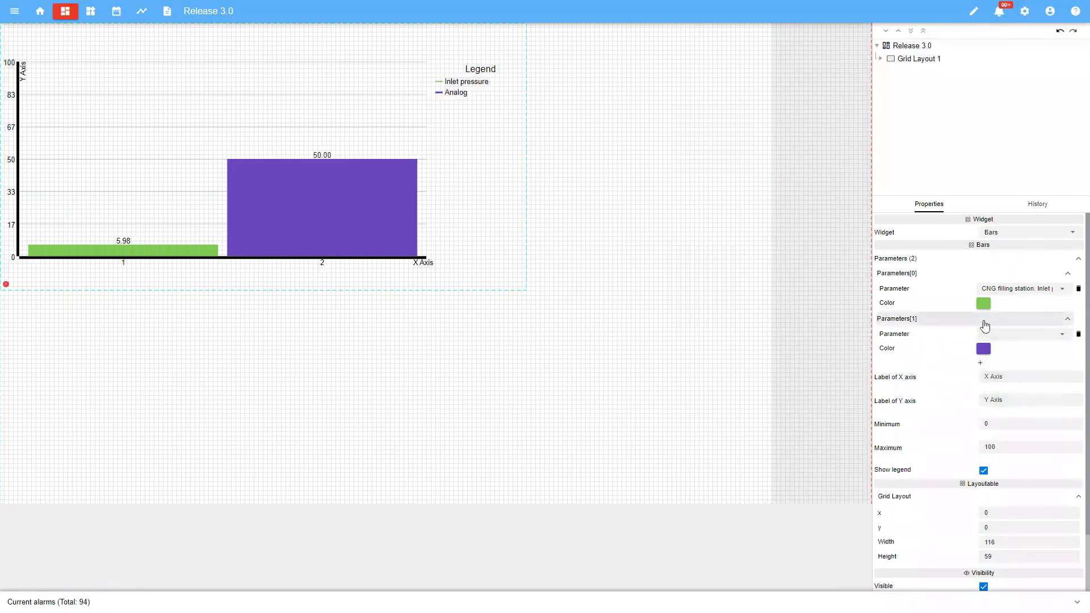
{"action": "left_click", "coordinate": [986, 351]}
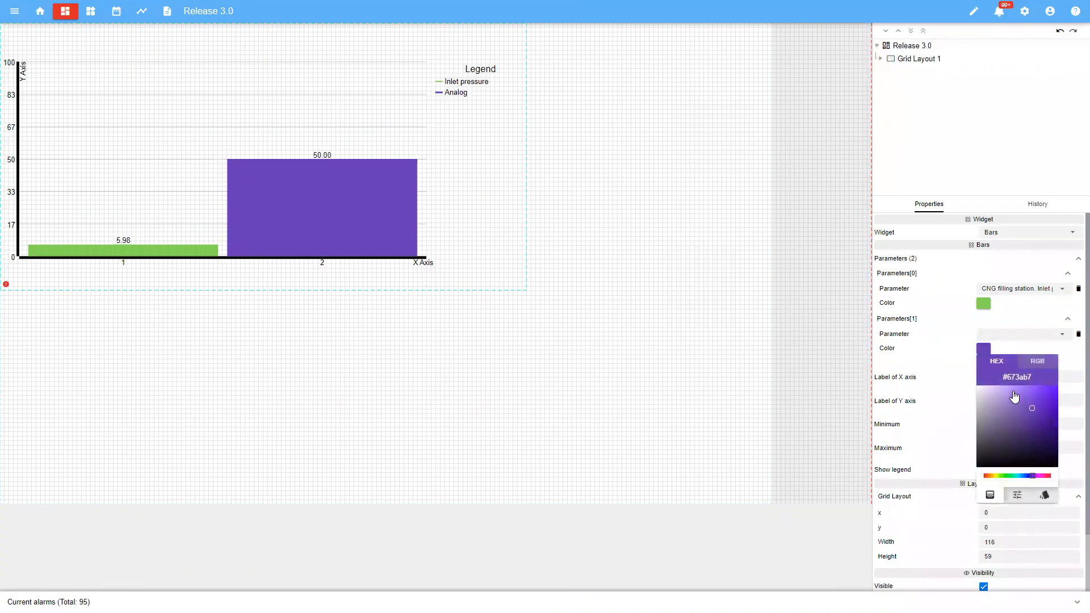
{"action": "left_click", "coordinate": [1013, 391]}
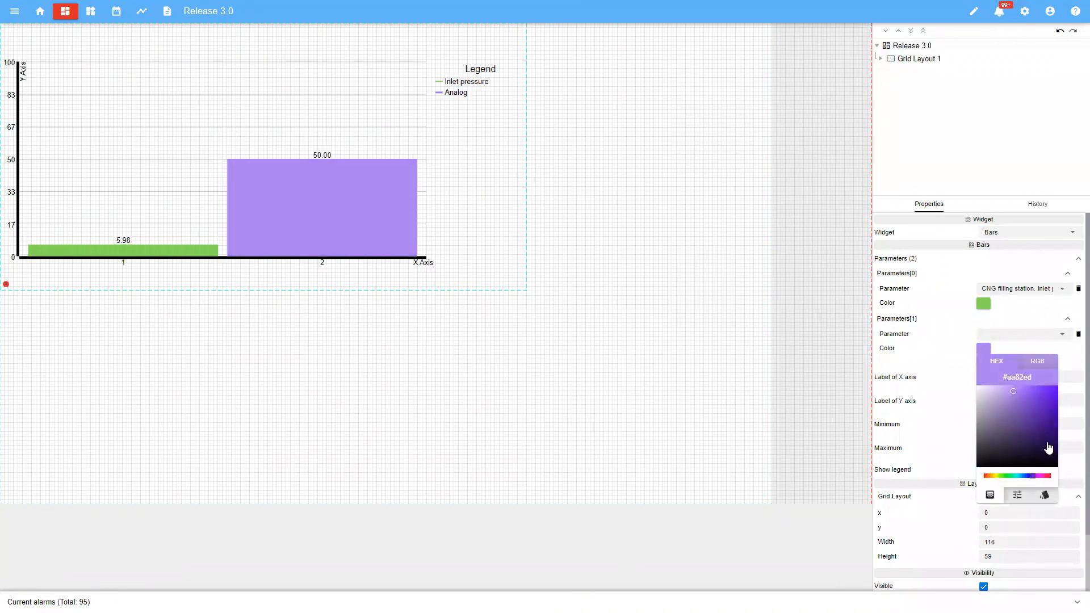
{"action": "left_click", "coordinate": [1020, 402]}
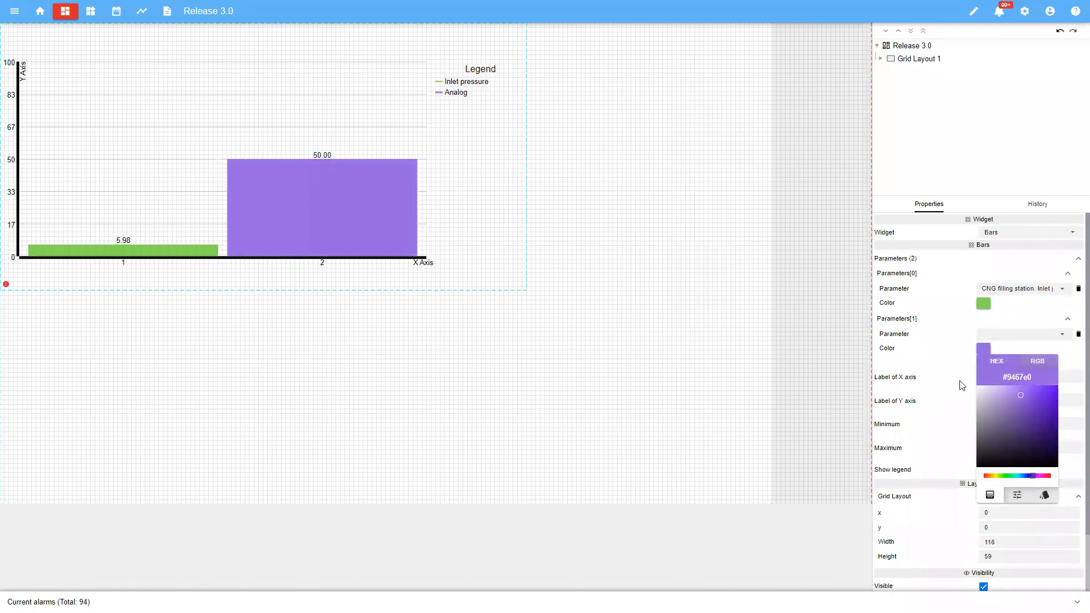
{"action": "left_click", "coordinate": [962, 385]}
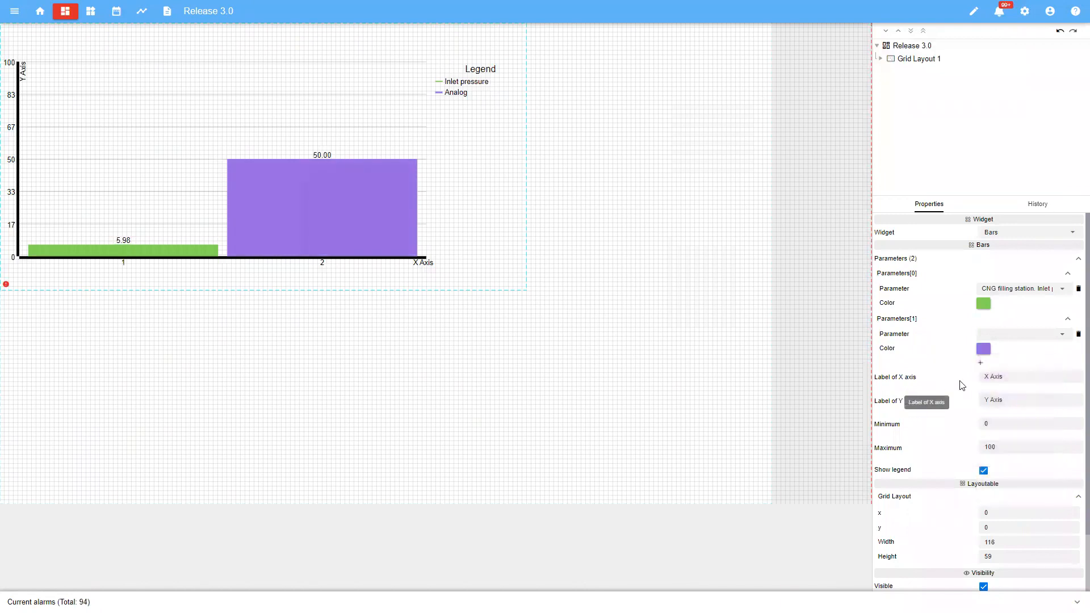
- Set the Bars widget's second parameter to CNG filling station. Output pressure
{"action": "left_click", "coordinate": [1021, 334]}
{"action": "type", "text": "pressu"}
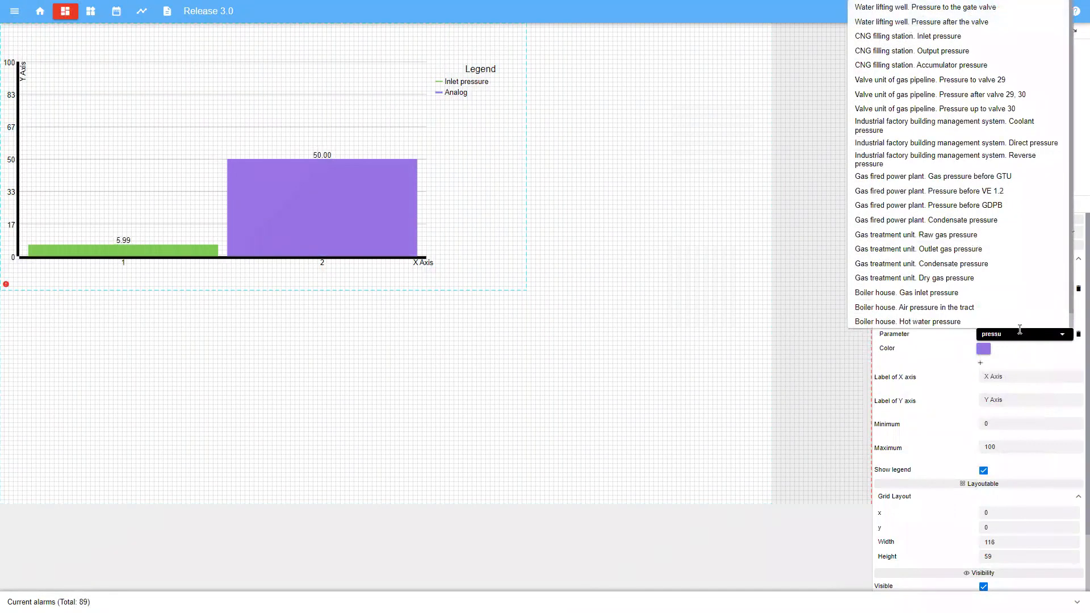
{"action": "left_click", "coordinate": [949, 56]}
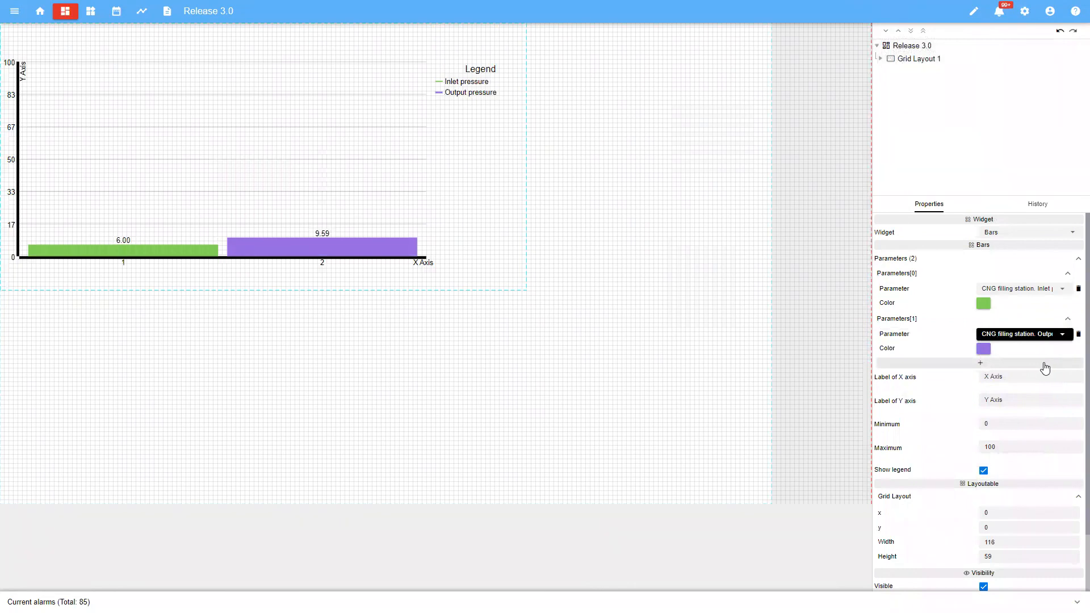
- Lower the Bars widget's maximum value to 44, keeping the default axis labels
{"action": "scroll", "coordinate": [1032, 369], "scroll_direction": "down", "scroll_amount": 1}
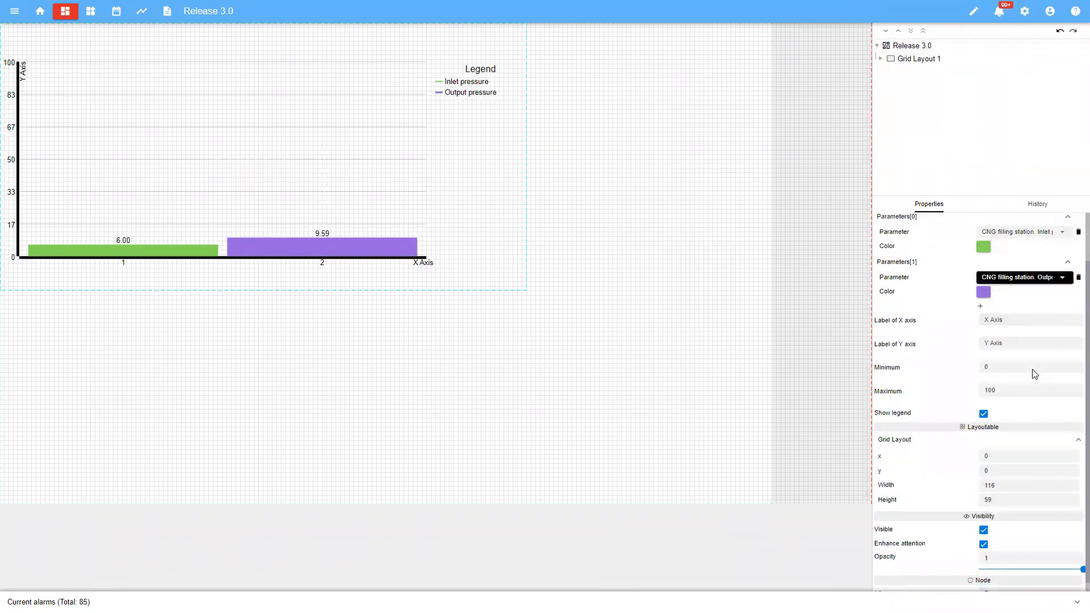
{"action": "left_click", "coordinate": [1035, 320]}
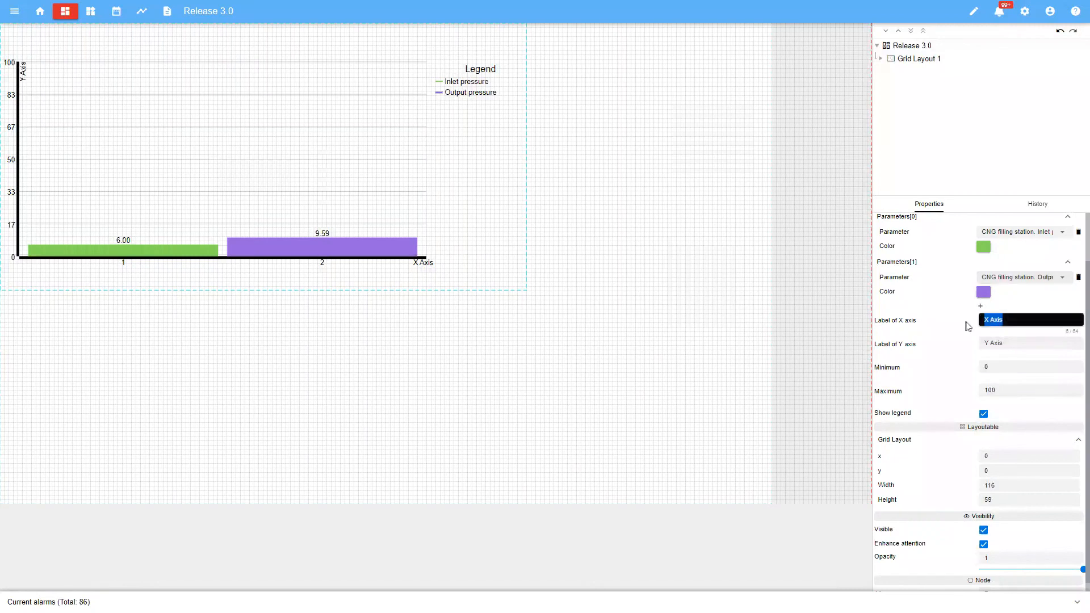
{"action": "left_click", "coordinate": [1019, 344]}
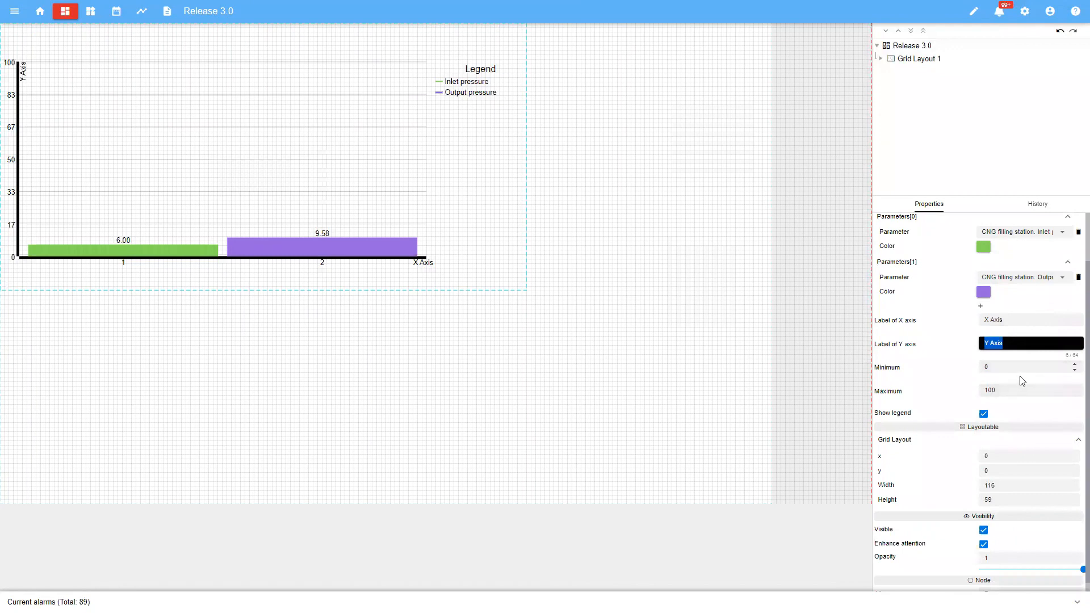
{"action": "left_click", "coordinate": [1071, 392]}
{"action": "left_click", "coordinate": [1073, 394]}
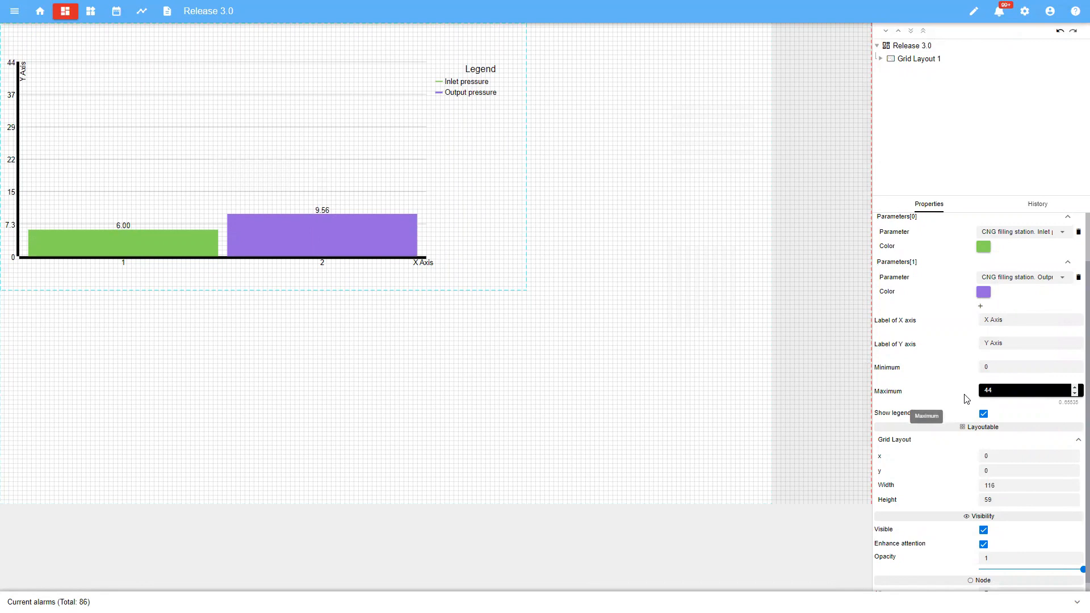
- Hide the Bars widget's legend and show it again
{"action": "left_click", "coordinate": [984, 415]}
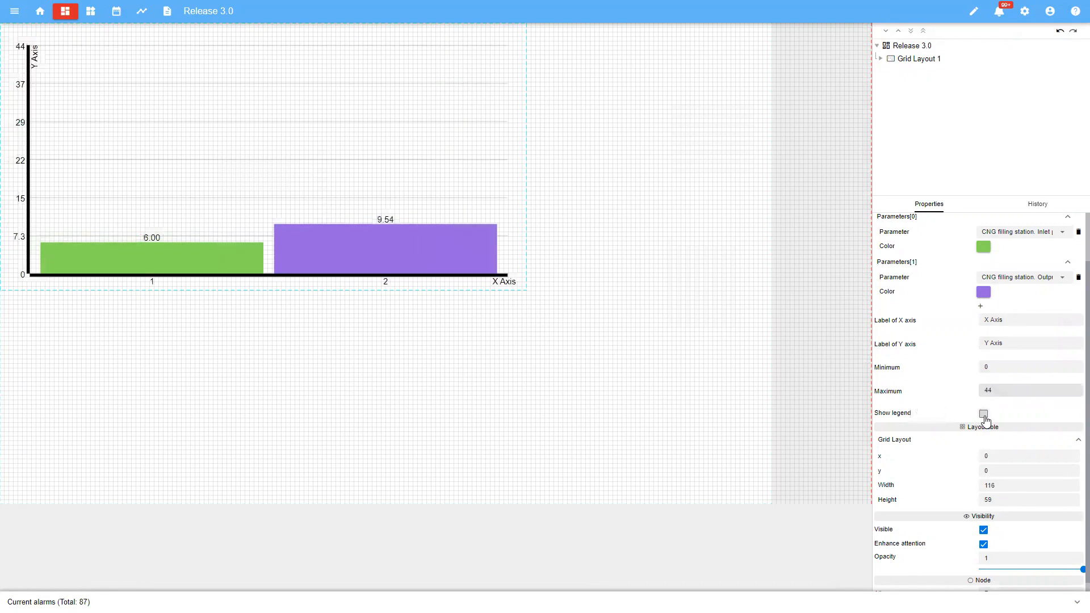
{"action": "left_click", "coordinate": [985, 417]}
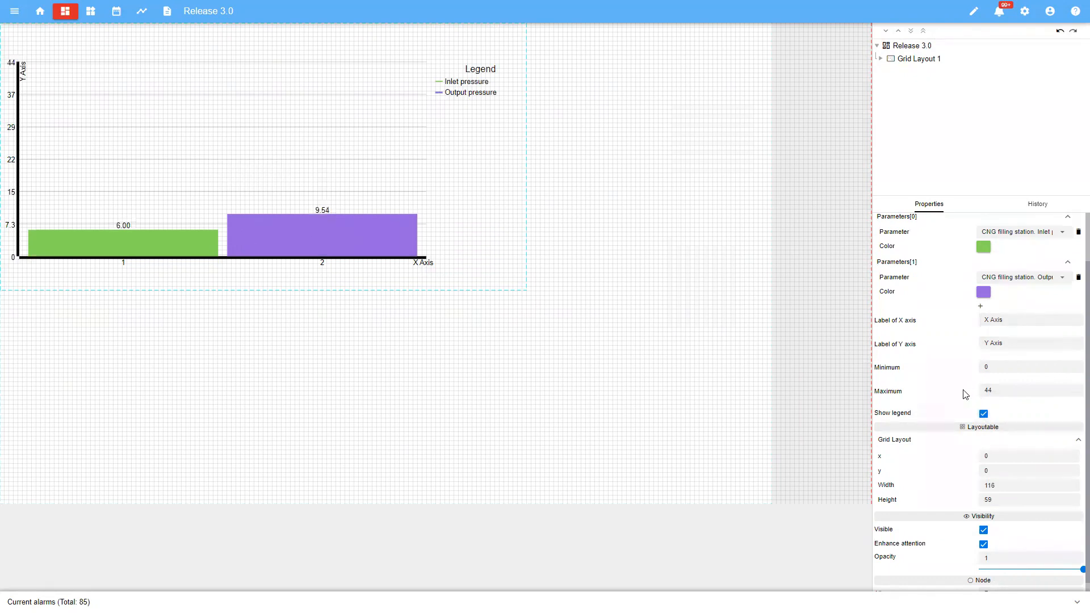
{"action": "scroll", "coordinate": [966, 394], "scroll_direction": "up", "scroll_amount": 1}
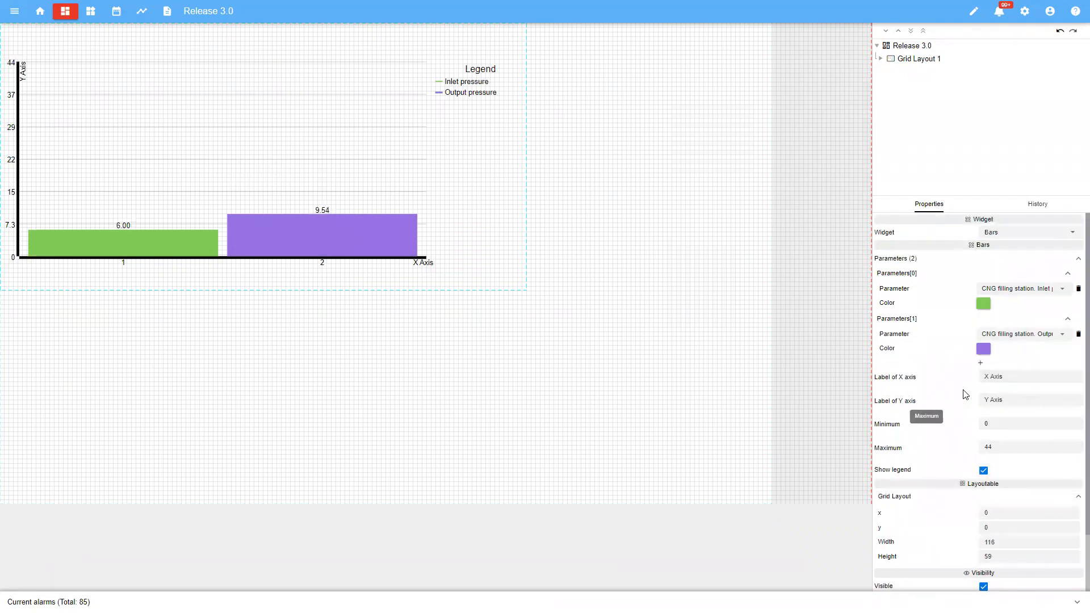
- Shift the Bars widget to x position 17 on the grid and move it back to x 0
{"action": "scroll", "coordinate": [966, 394], "scroll_direction": "down", "scroll_amount": 2}
{"action": "left_click", "coordinate": [1022, 447]}
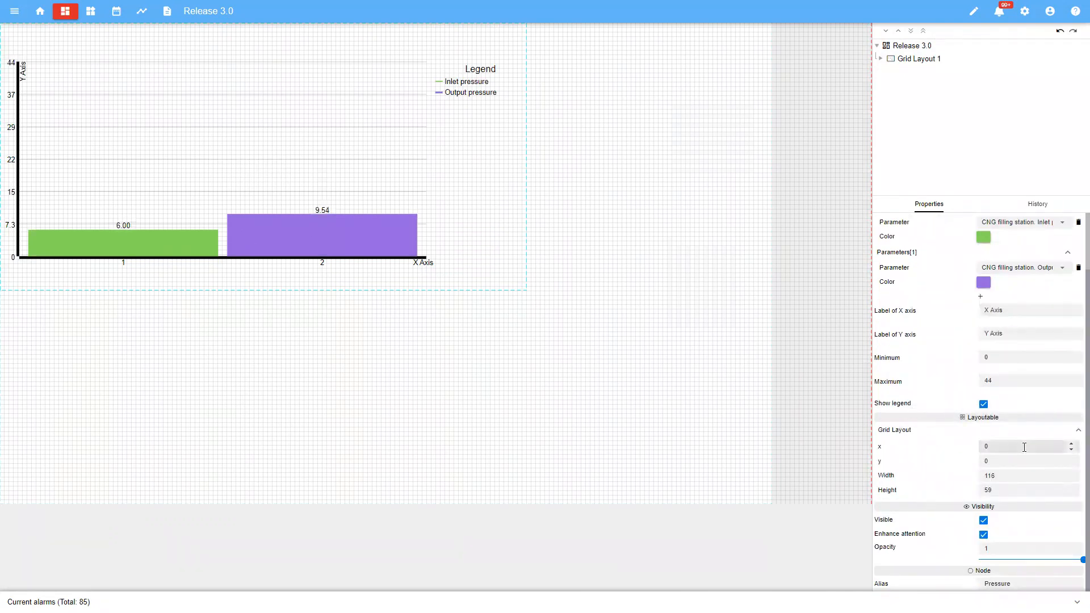
{"action": "left_click", "coordinate": [1071, 445]}
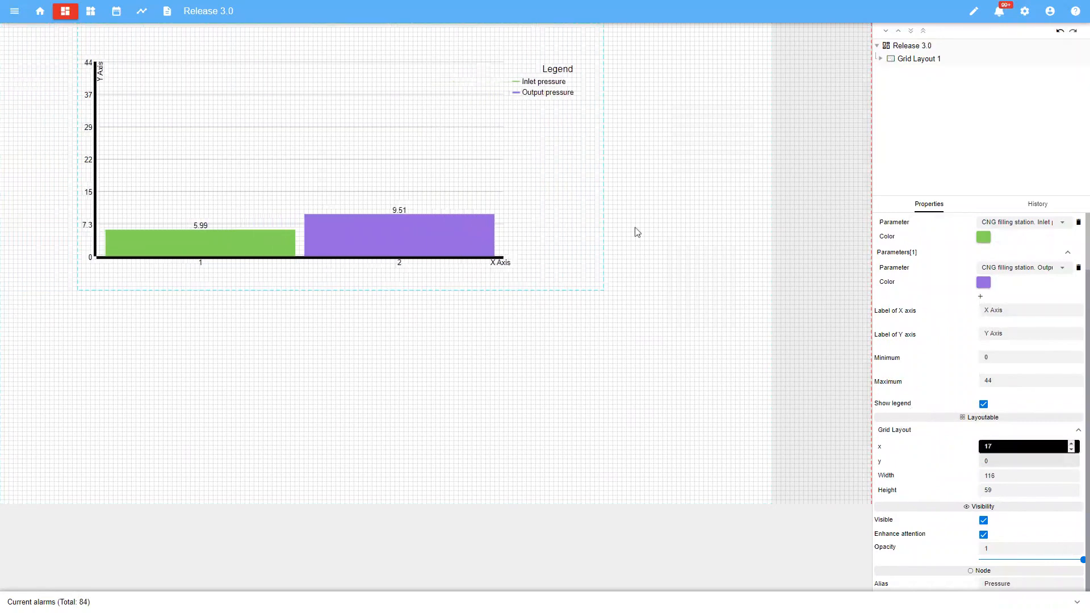
{"action": "left_click", "coordinate": [581, 261]}
{"action": "left_click_drag", "start_coordinate": [581, 265], "coordinate": [504, 250]}
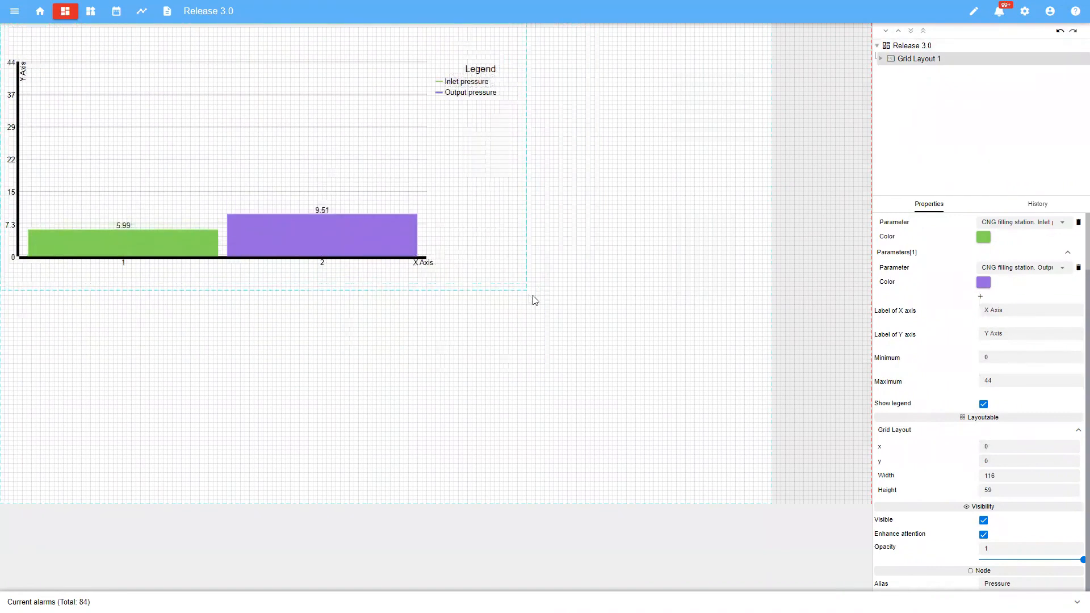
- Resize the Bars widget to about 117 by 57 grid units and save the dashboard
{"action": "mouse_move", "coordinate": [528, 295]}
{"action": "left_mouse_down"}
{"action": "mouse_move", "coordinate": [332, 188]}
{"action": "mouse_move", "coordinate": [243, 163]}
{"action": "mouse_move", "coordinate": [531, 279]}
{"action": "left_mouse_up"}
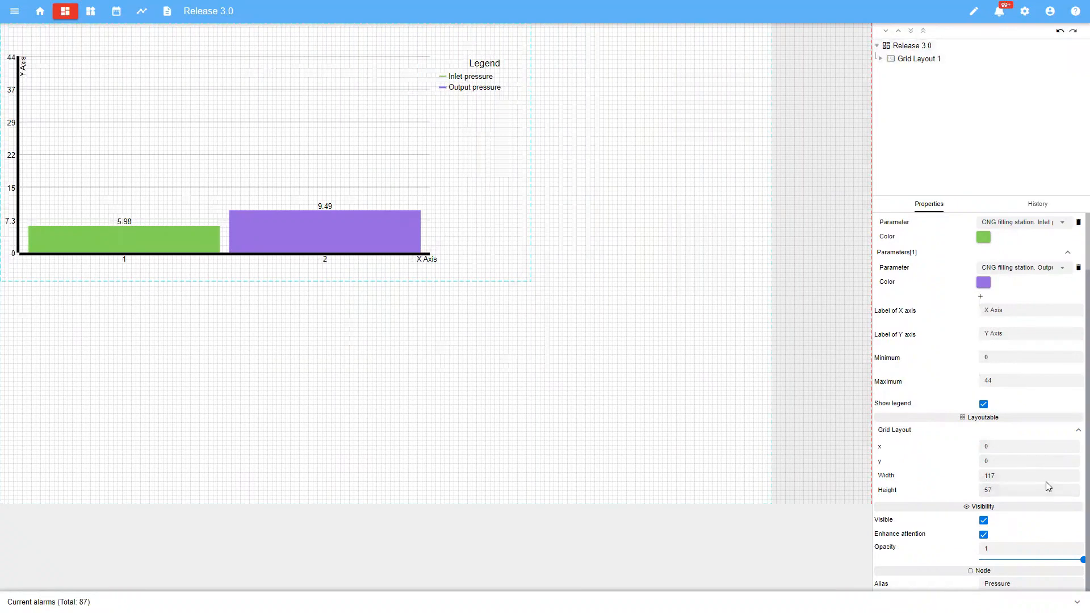
{"action": "left_click", "coordinate": [974, 13]}
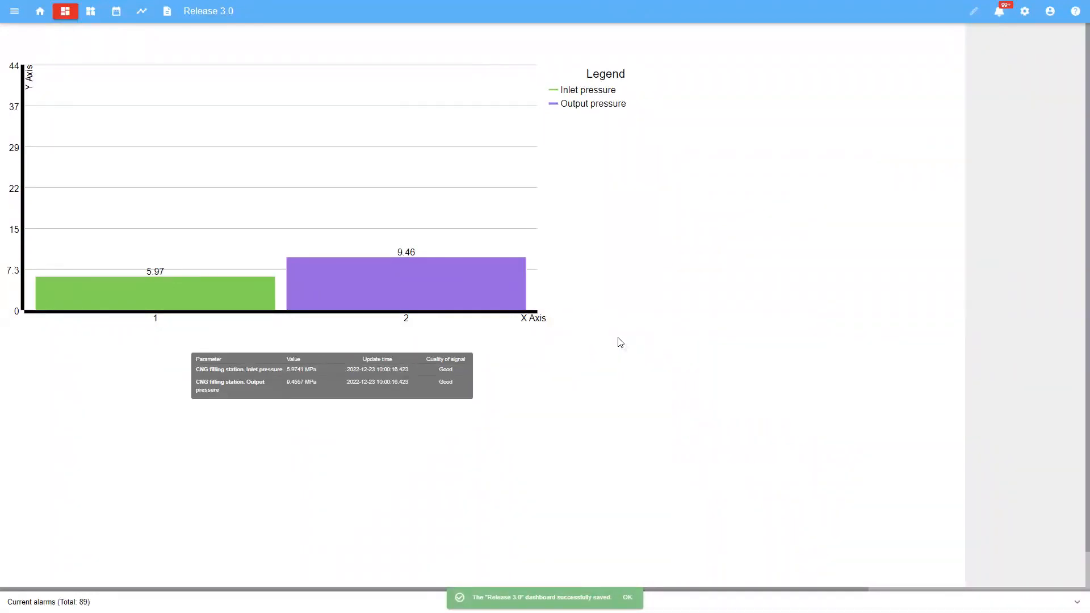
- Reopen the dashboard for editing, make the Bars widget invisible and save the dashboard
{"action": "left_click", "coordinate": [975, 13]}
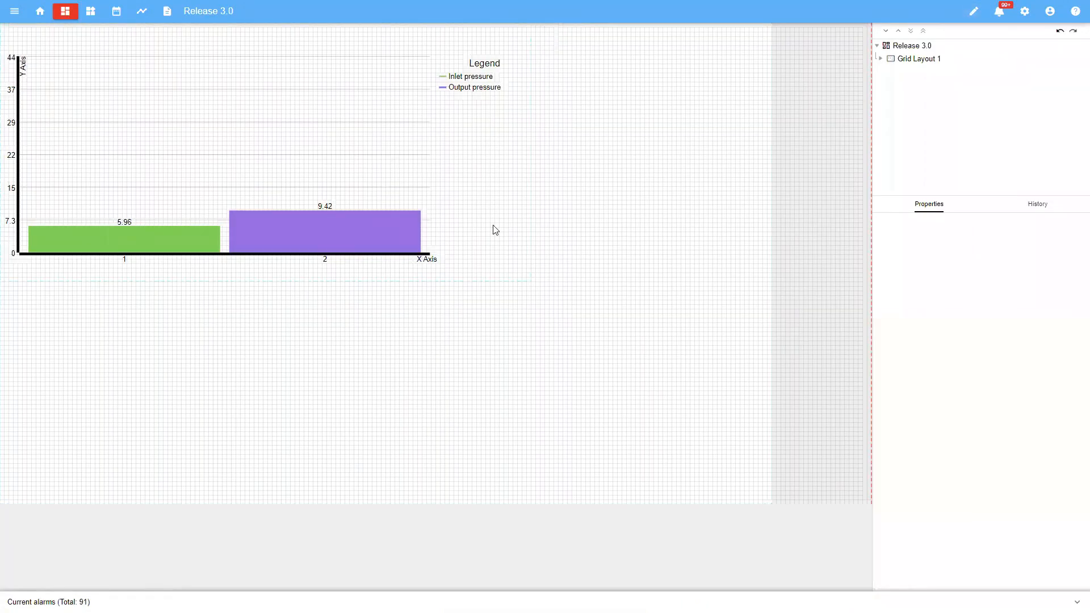
{"action": "left_click", "coordinate": [494, 229]}
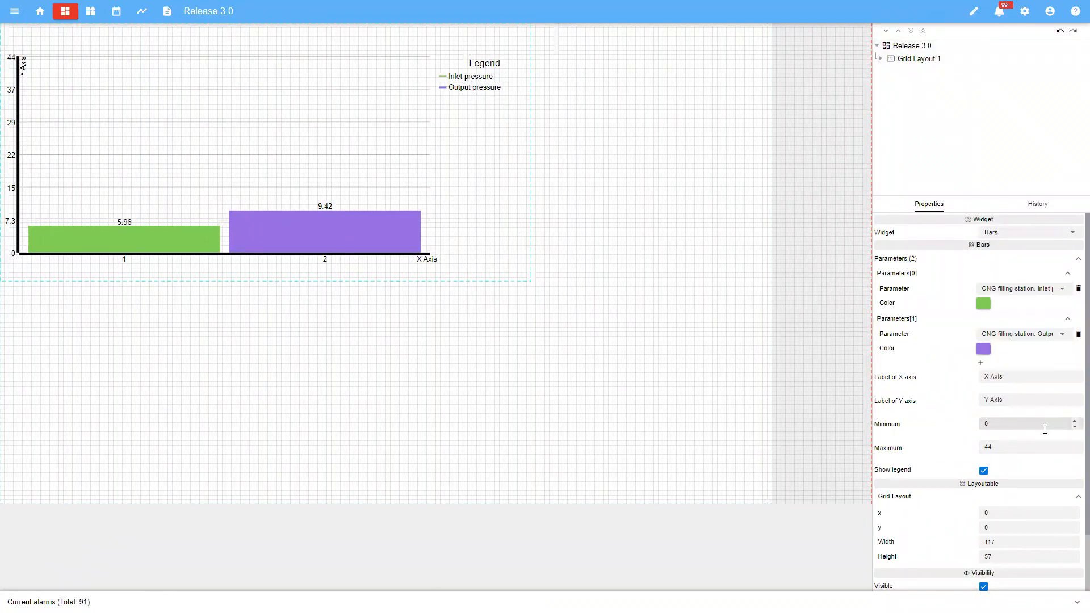
{"action": "scroll", "coordinate": [1045, 429], "scroll_direction": "down", "scroll_amount": 1}
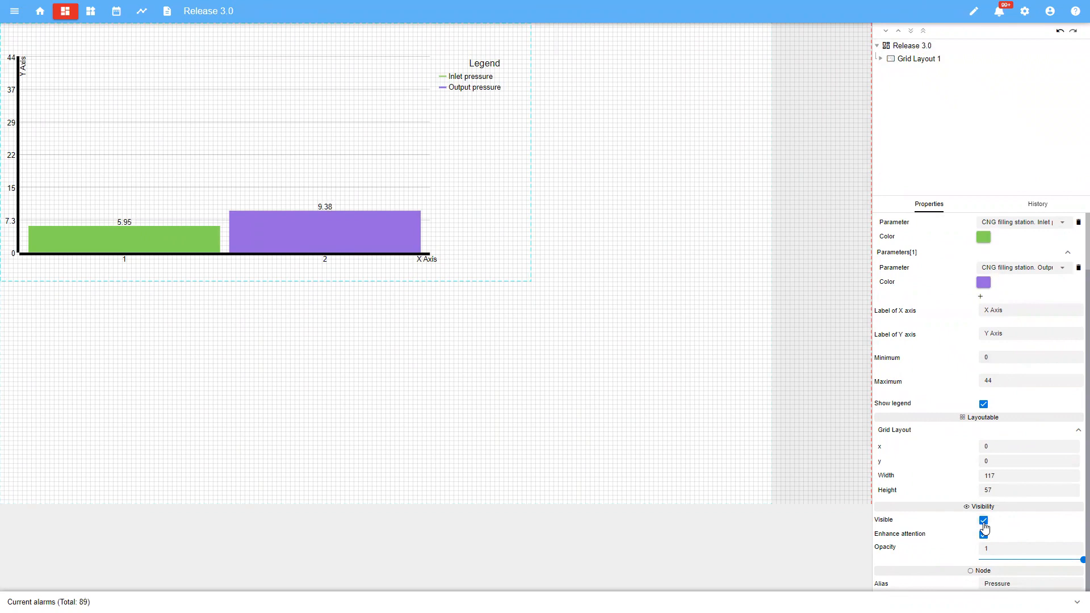
{"action": "left_click", "coordinate": [984, 522]}
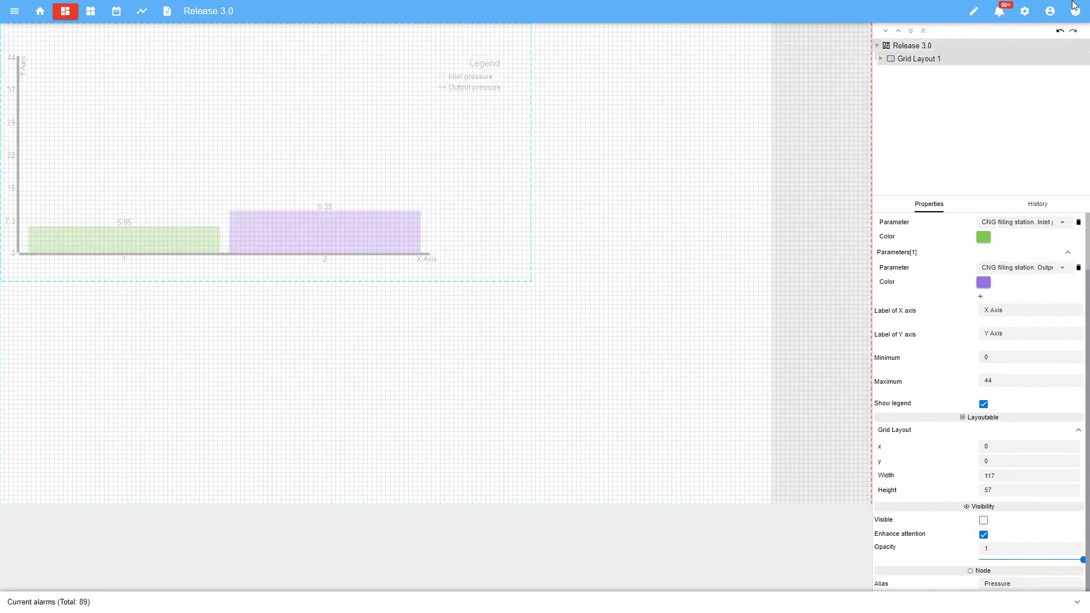
{"action": "left_click", "coordinate": [973, 13]}
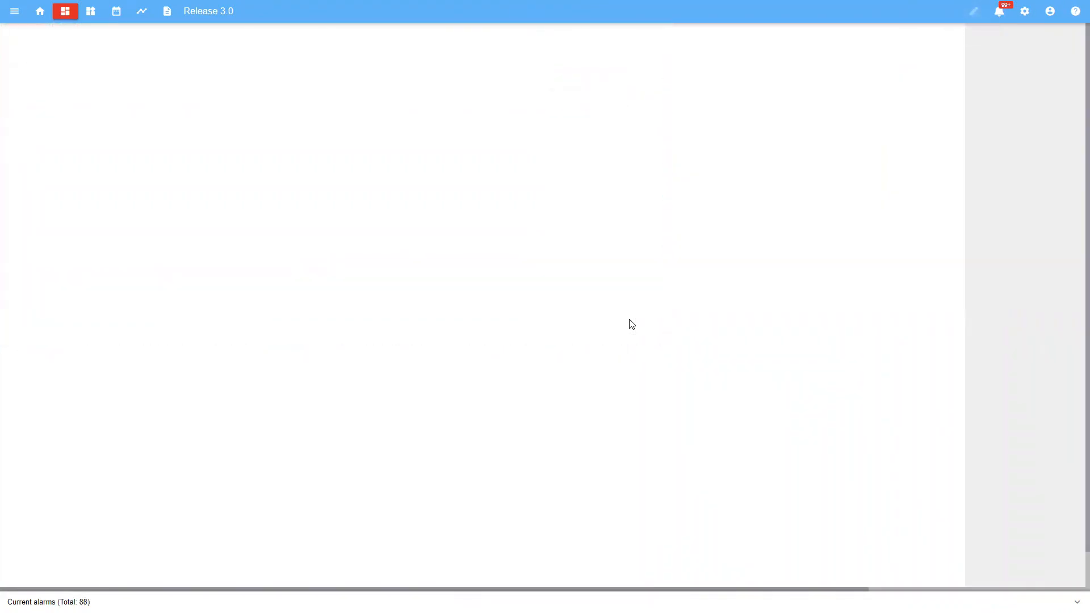
- Return to editing the dashboard and make the Bars widget visible again
{"action": "left_click", "coordinate": [974, 14]}
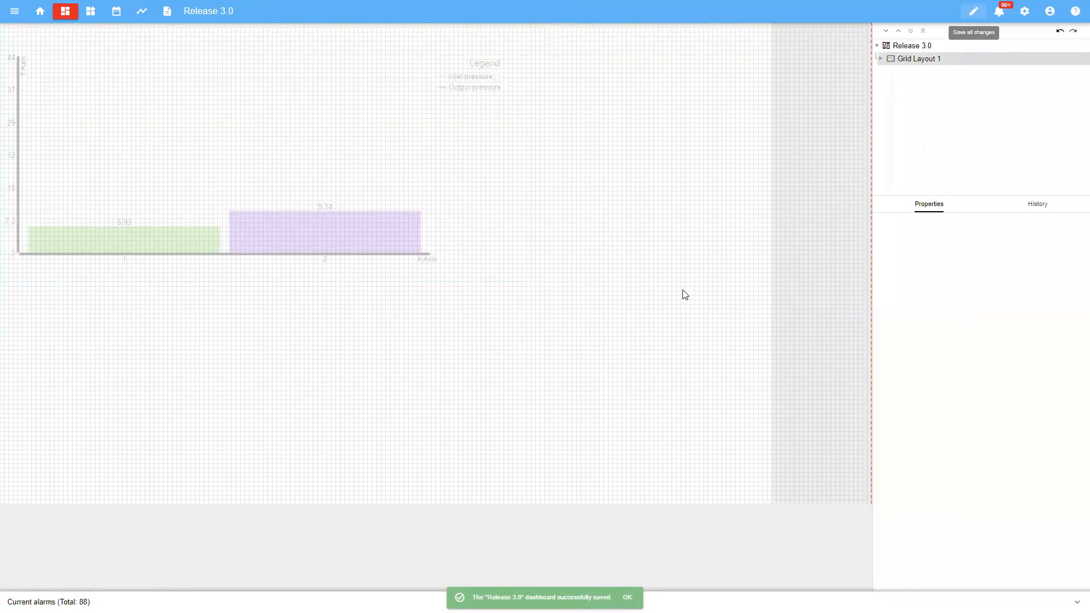
{"action": "left_click", "coordinate": [503, 236]}
{"action": "scroll", "coordinate": [1010, 515], "scroll_direction": "down", "scroll_amount": 2}
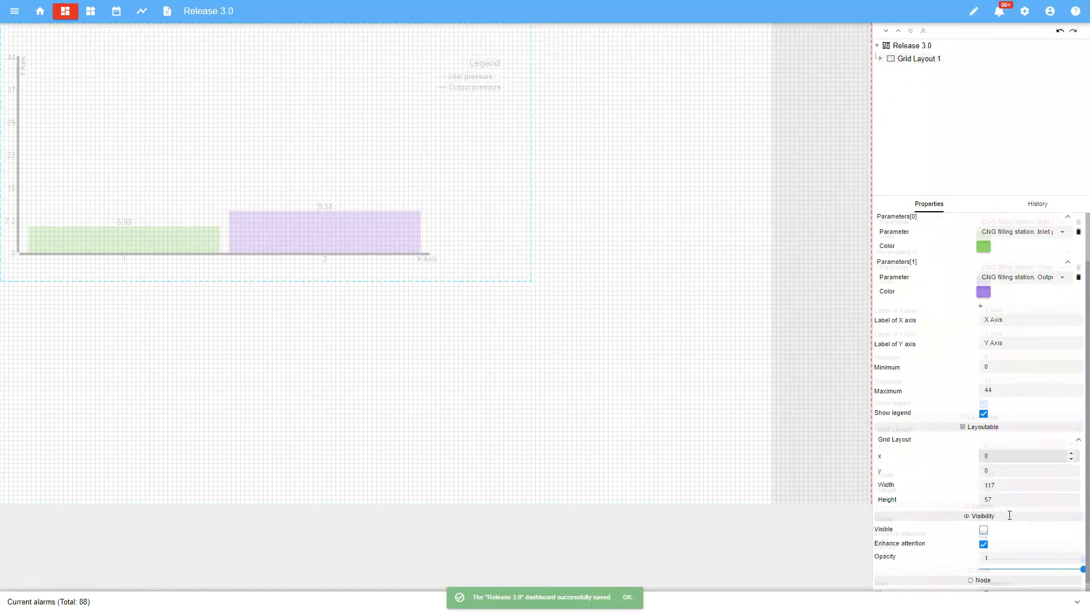
{"action": "left_click", "coordinate": [984, 523]}
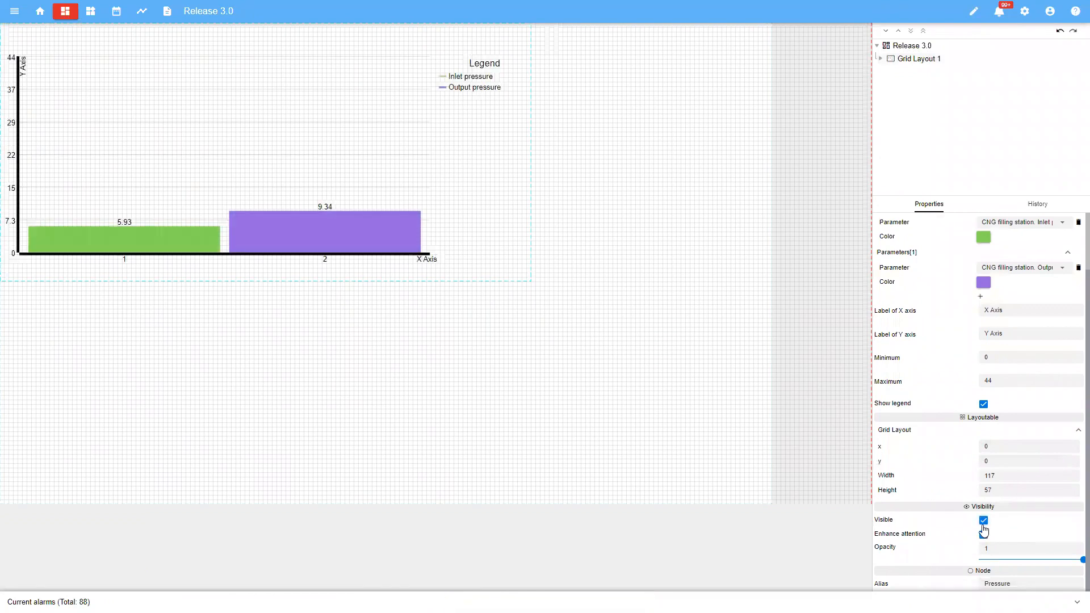
- Hide the Bars widget's legend and lower its opacity to about 0.61, saving the dashboard
{"action": "left_click", "coordinate": [984, 532]}
{"action": "left_click", "coordinate": [984, 404]}
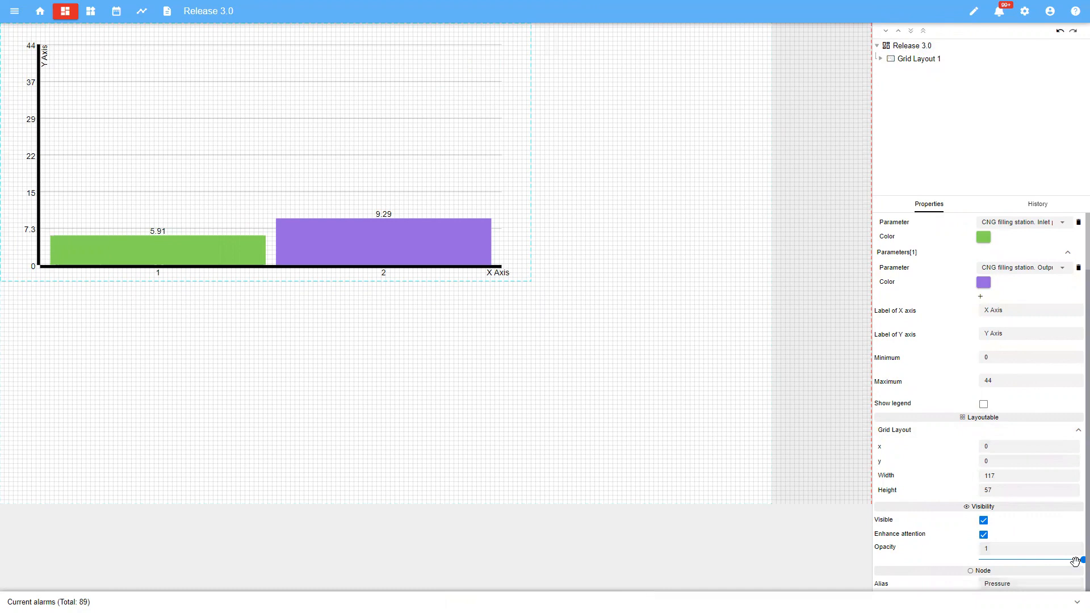
{"action": "left_click_drag", "start_coordinate": [1079, 562], "coordinate": [1037, 561]}
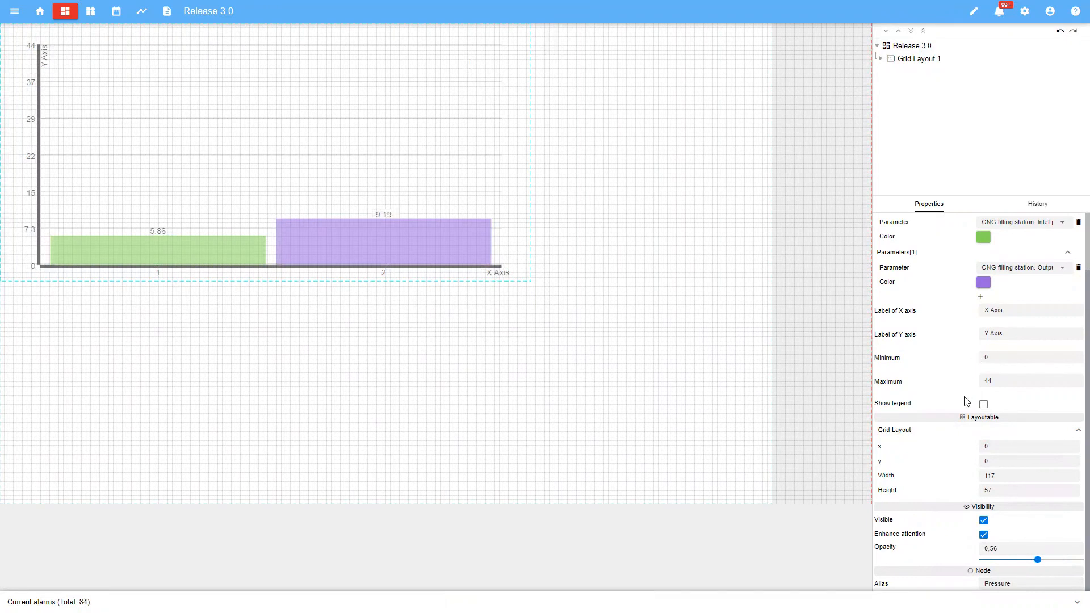
{"action": "left_click_drag", "start_coordinate": [1038, 560], "coordinate": [1043, 561]}
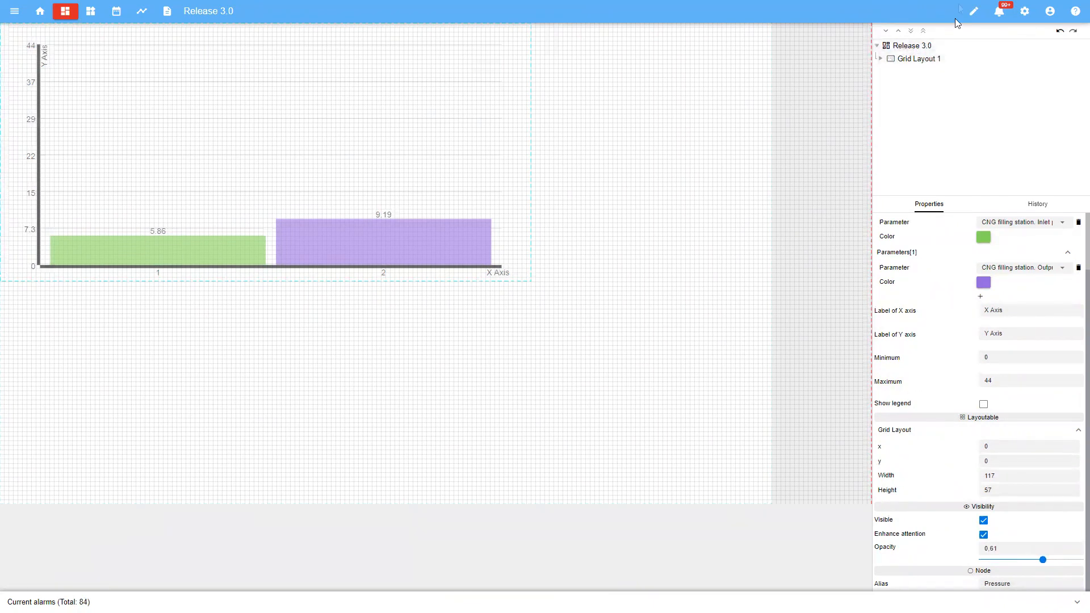
{"action": "left_click", "coordinate": [973, 11]}
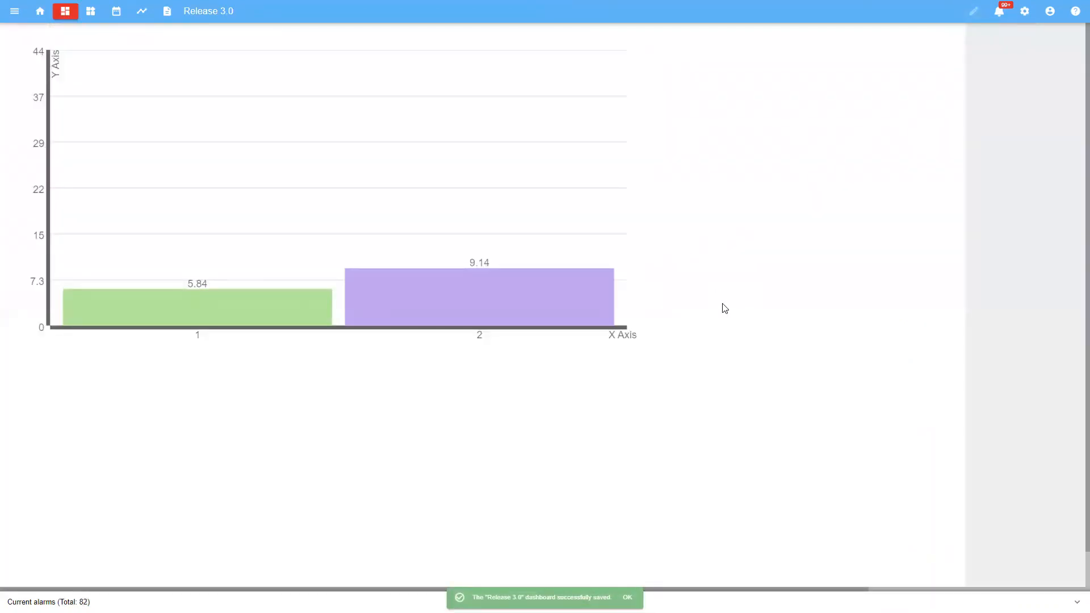
- Reopen the dashboard for editing, shrink the Bars widget to about 63 by 39 grid units and duplicate it
{"action": "left_click", "coordinate": [974, 11]}
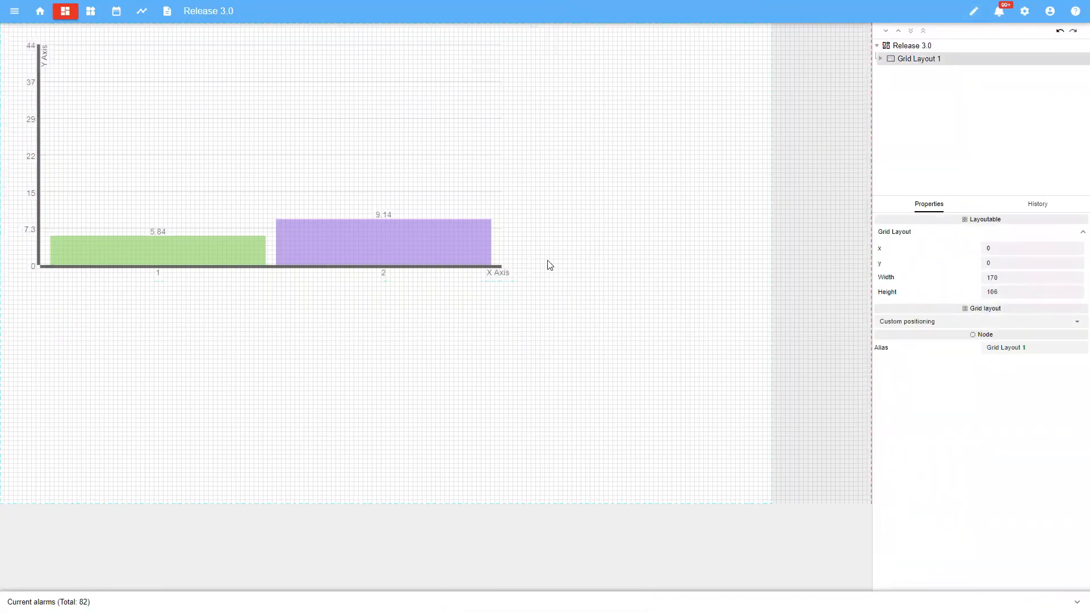
{"action": "left_click_drag", "start_coordinate": [529, 279], "coordinate": [259, 193]}
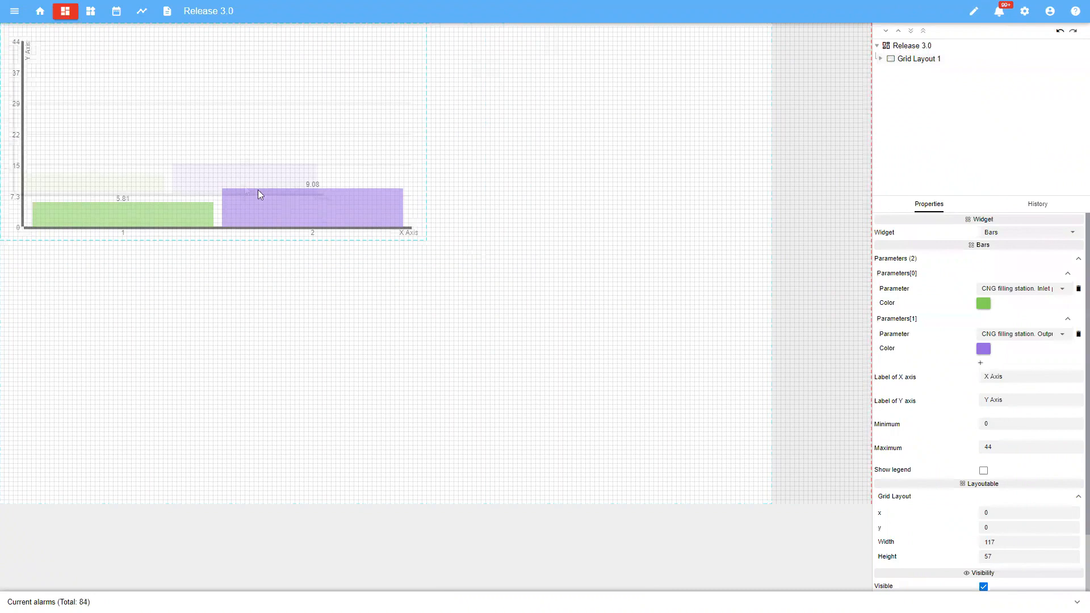
{"action": "right_click", "coordinate": [262, 122]}
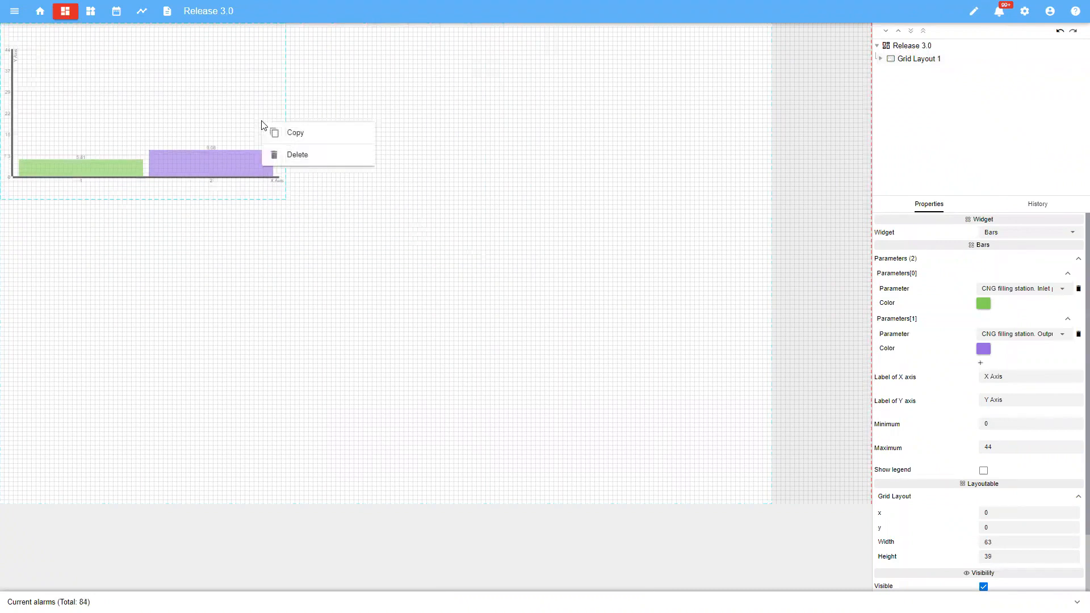
{"action": "left_click", "coordinate": [299, 138]}
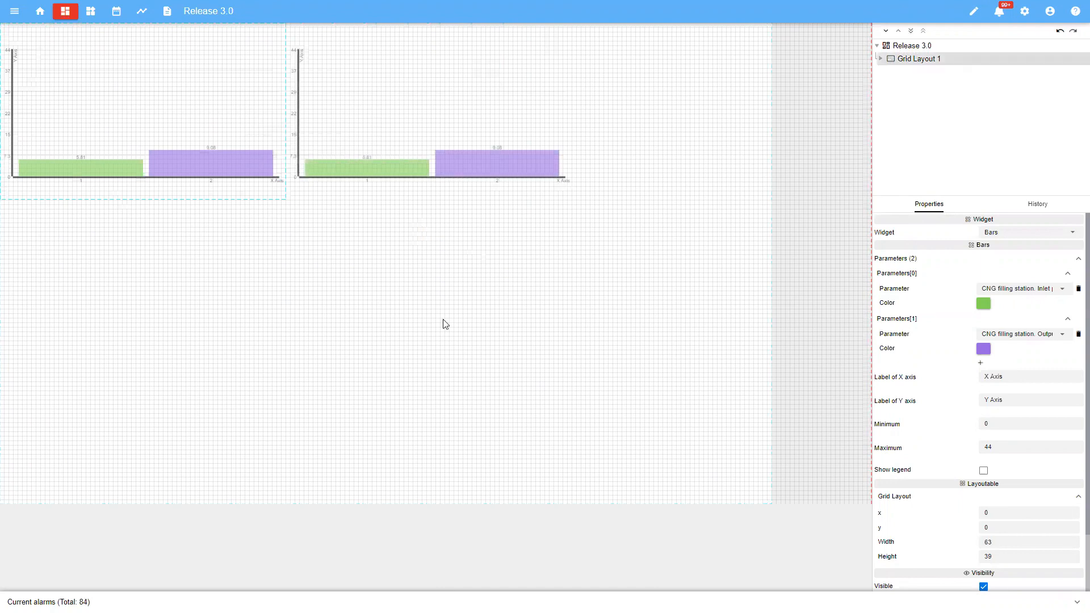
- Change the duplicated widget's type to Pie from the Analytics category and show its legend
{"action": "left_click", "coordinate": [431, 308]}
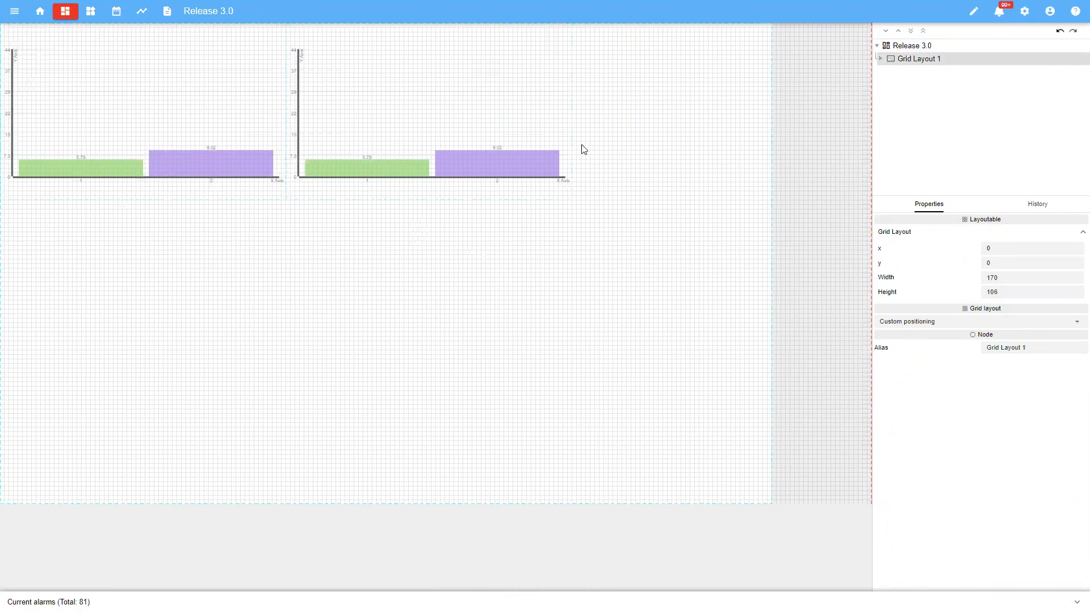
{"action": "left_click", "coordinate": [570, 90]}
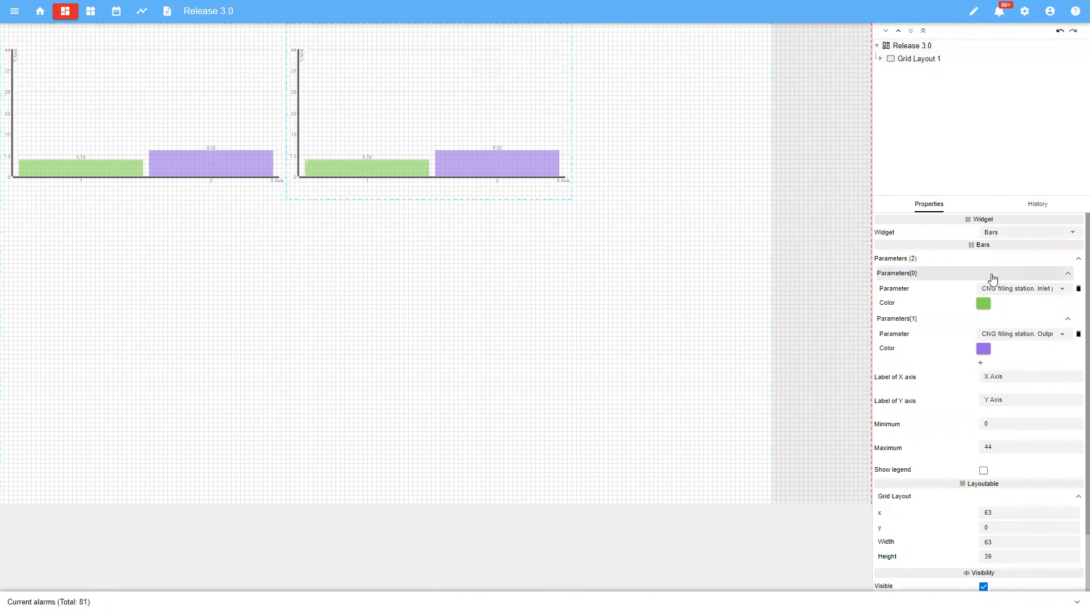
{"action": "left_click", "coordinate": [1024, 234]}
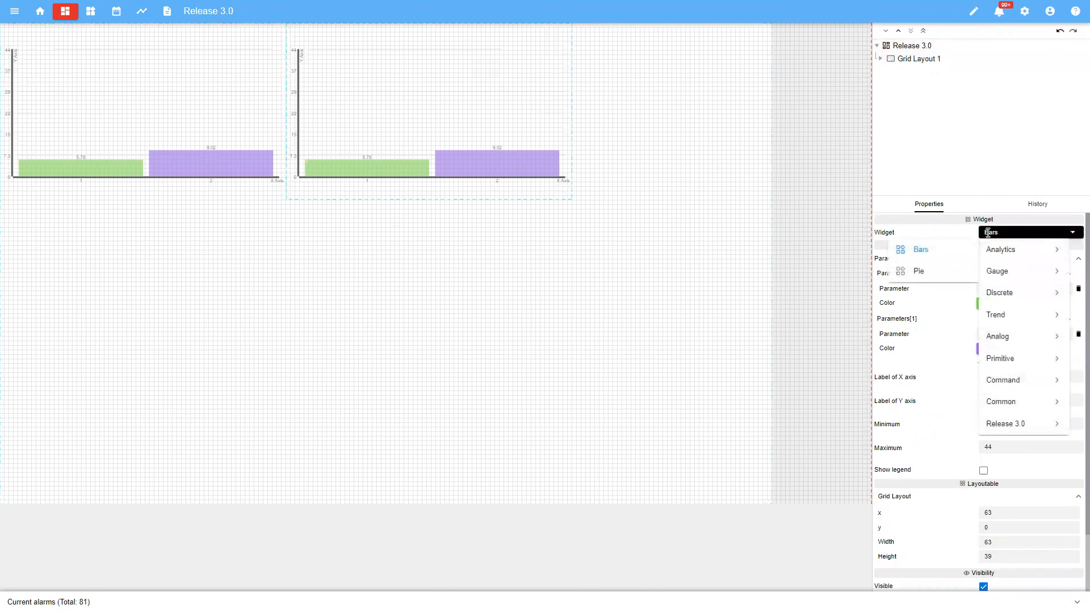
{"action": "left_click", "coordinate": [928, 277]}
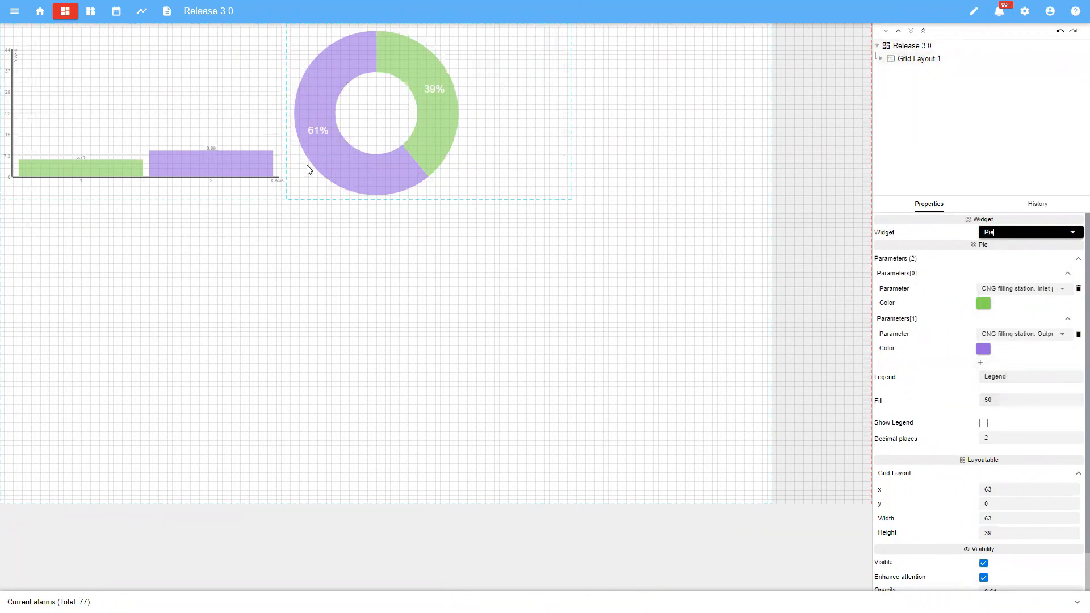
{"action": "mouse_move", "coordinate": [317, 151]}
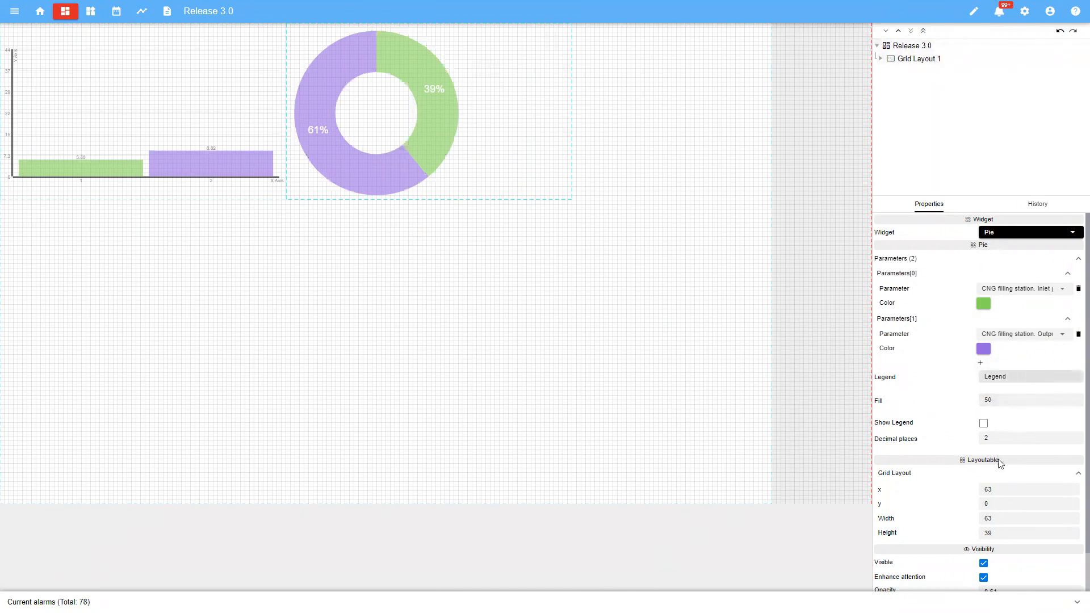
{"action": "left_click", "coordinate": [984, 425]}
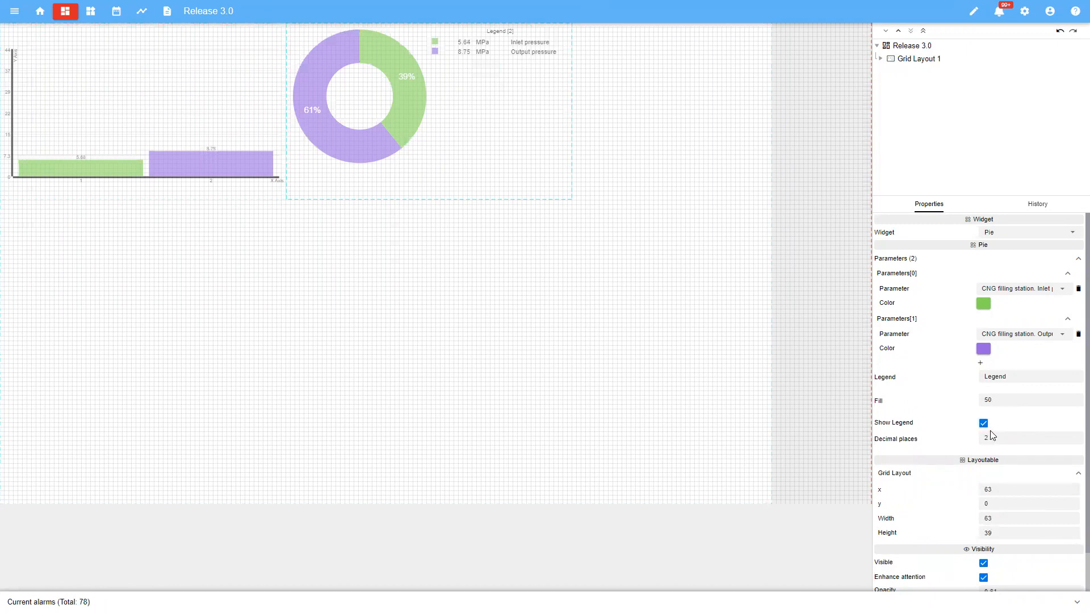
- Set the Pie widget's fill to 35 and save the dashboard
{"action": "left_click", "coordinate": [1029, 400]}
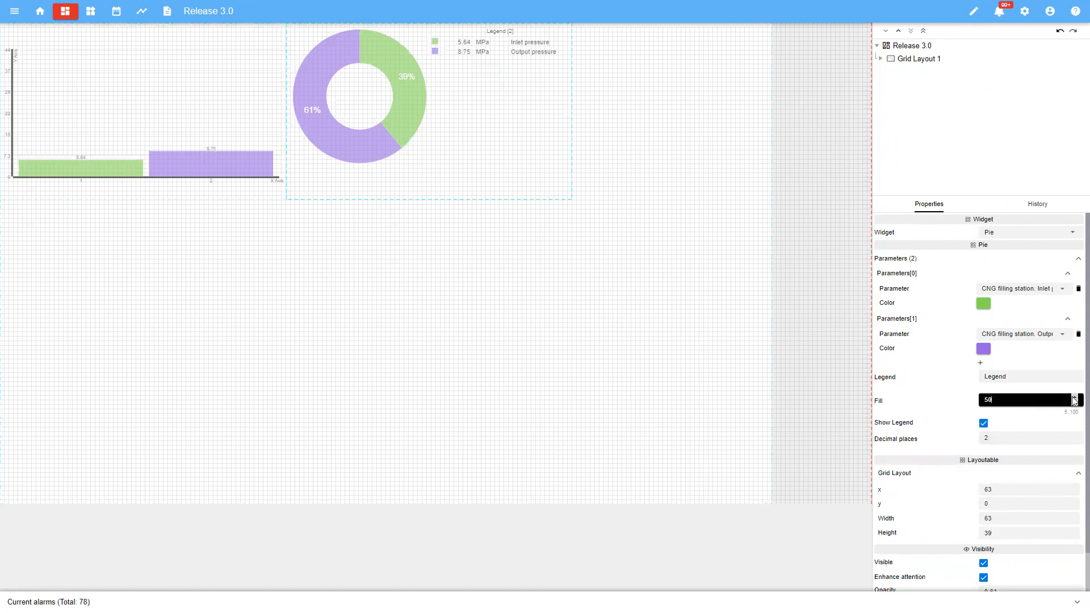
{"action": "left_click", "coordinate": [1074, 398]}
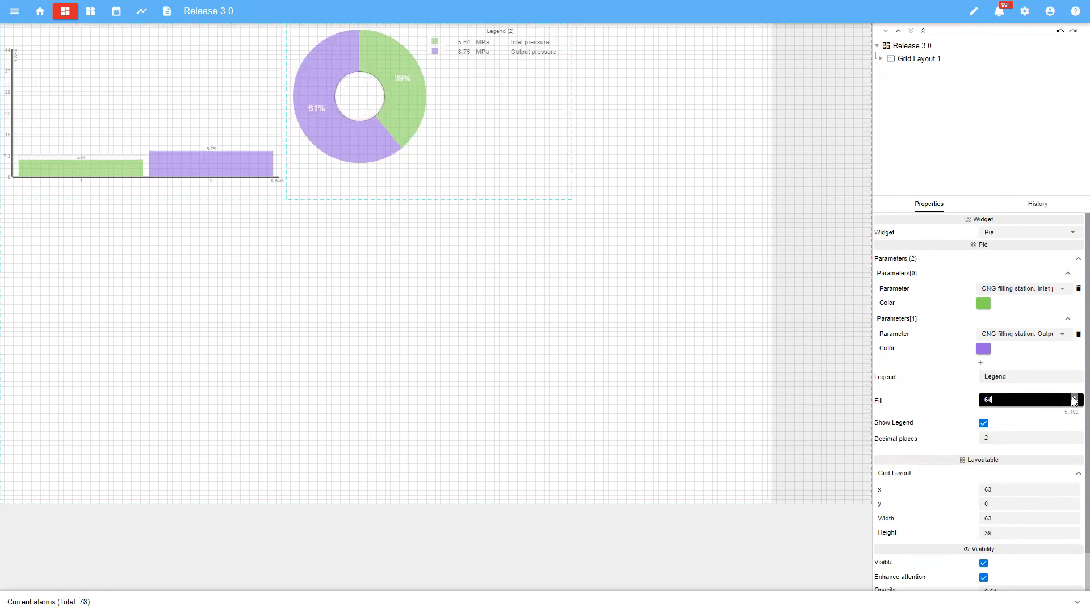
{"action": "left_click_drag", "start_coordinate": [1074, 400], "coordinate": [1074, 400]}
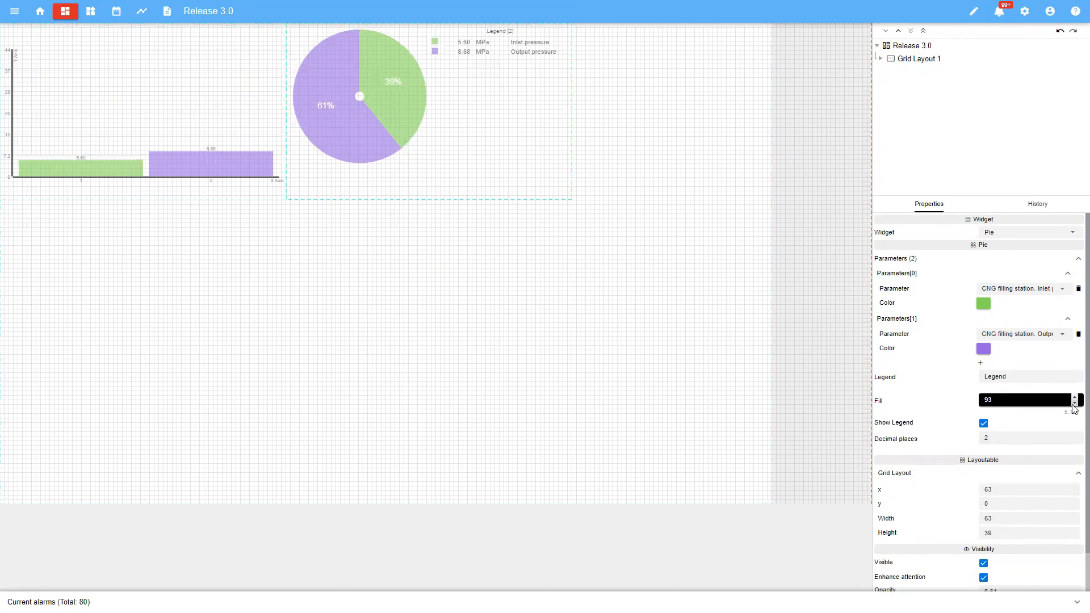
{"action": "left_click_drag", "start_coordinate": [1073, 404], "coordinate": [1073, 405]}
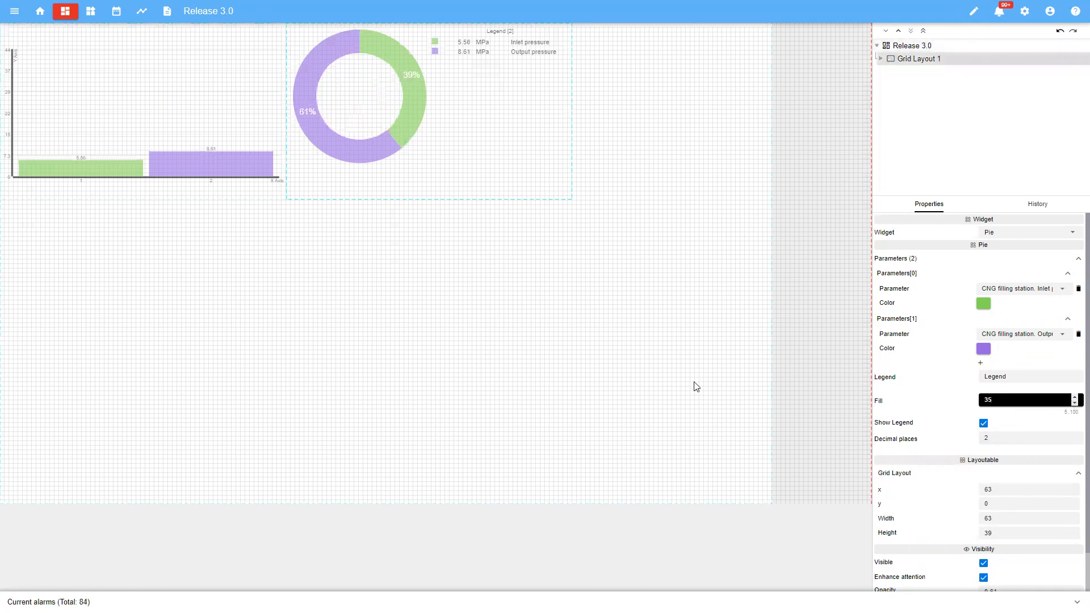
{"action": "left_click", "coordinate": [973, 11]}
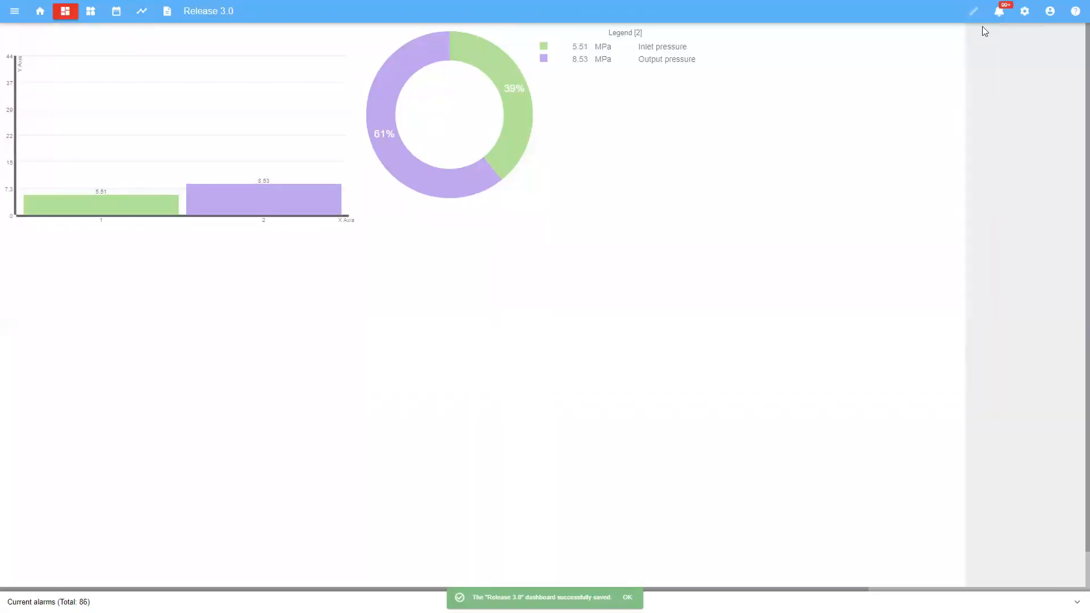
- Reopen the dashboard for editing, add a group under Grid Layout 1 and set its alias to Pressure
{"action": "left_click", "coordinate": [973, 11]}
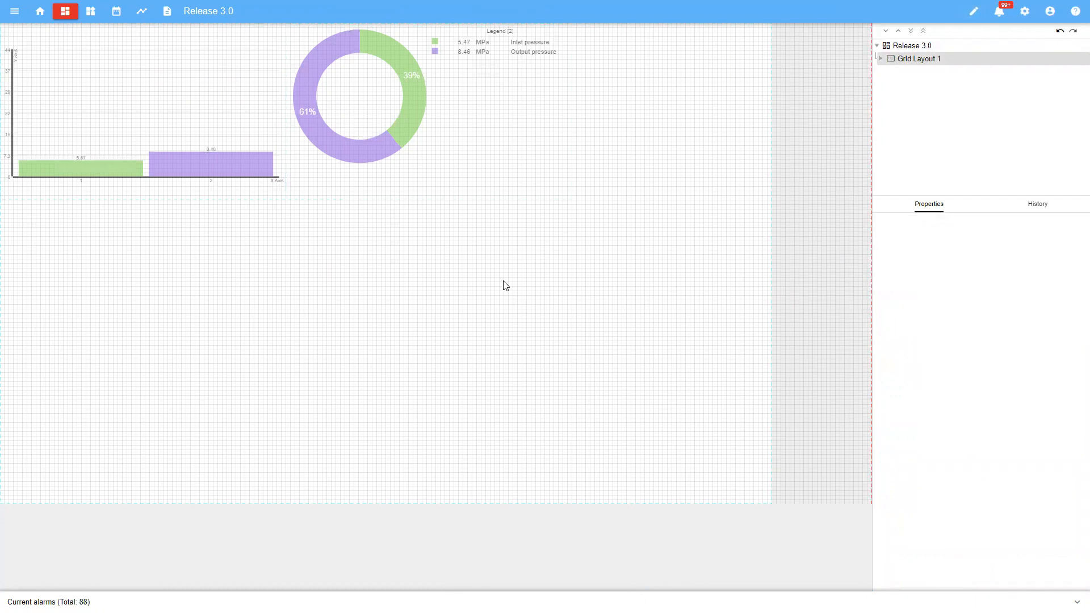
{"action": "left_click", "coordinate": [485, 136]}
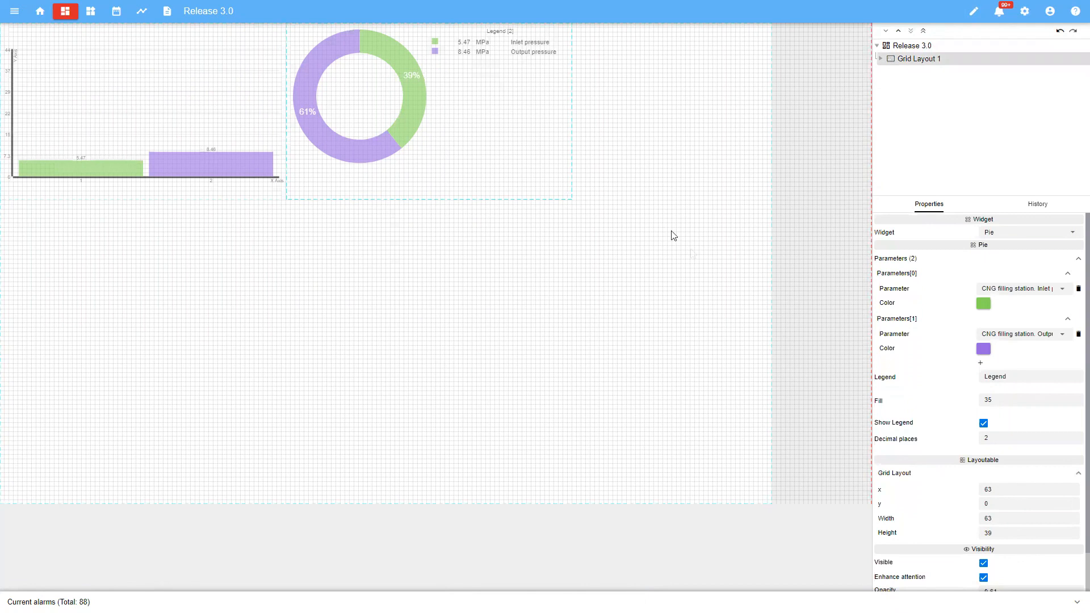
{"action": "left_click", "coordinate": [881, 59]}
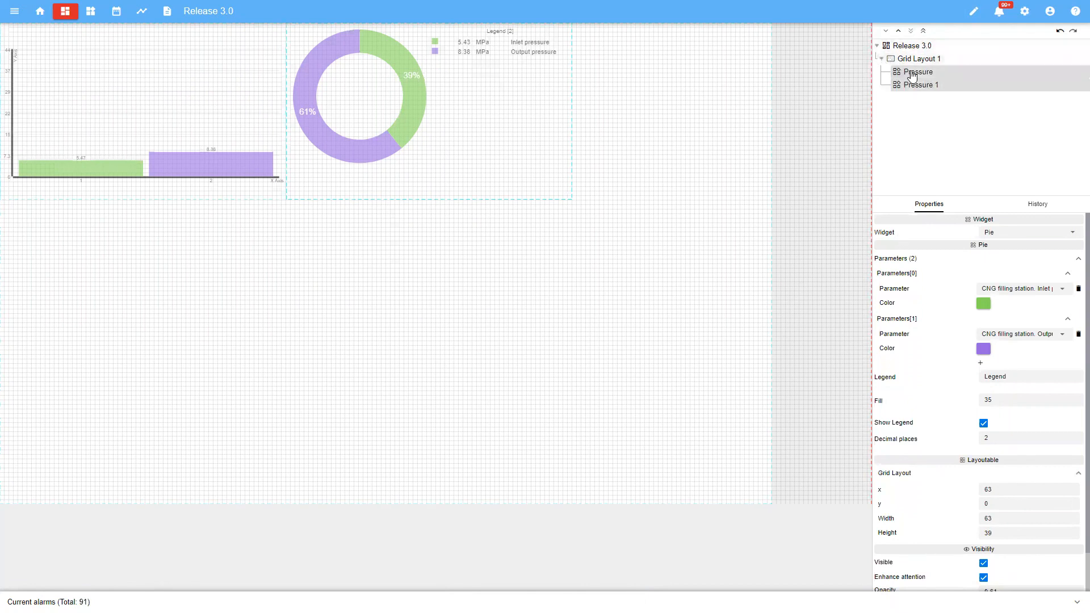
{"action": "right_click", "coordinate": [900, 60]}
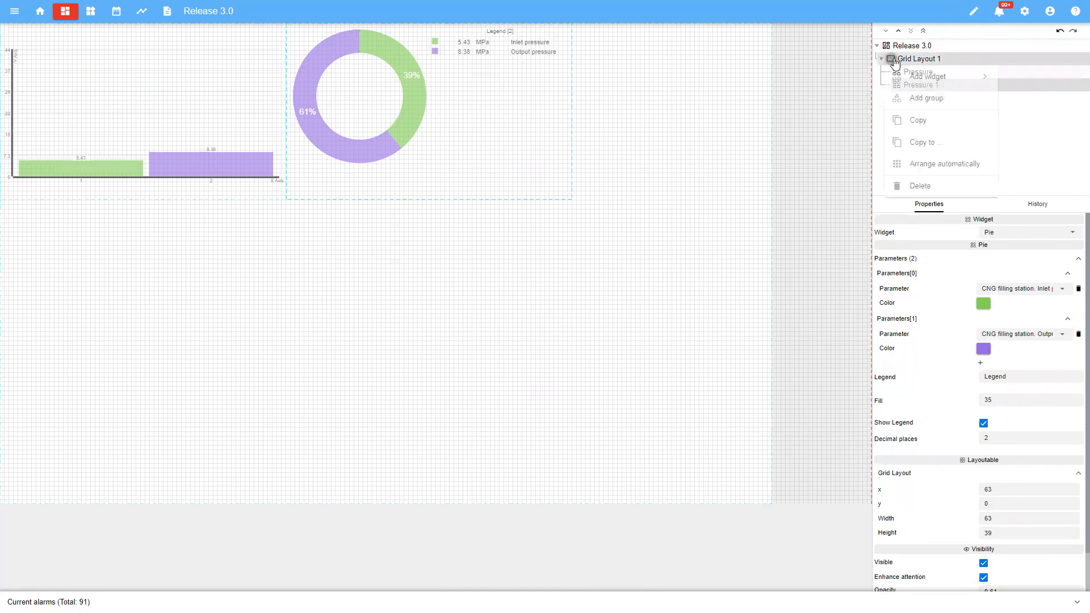
{"action": "left_click", "coordinate": [940, 99]}
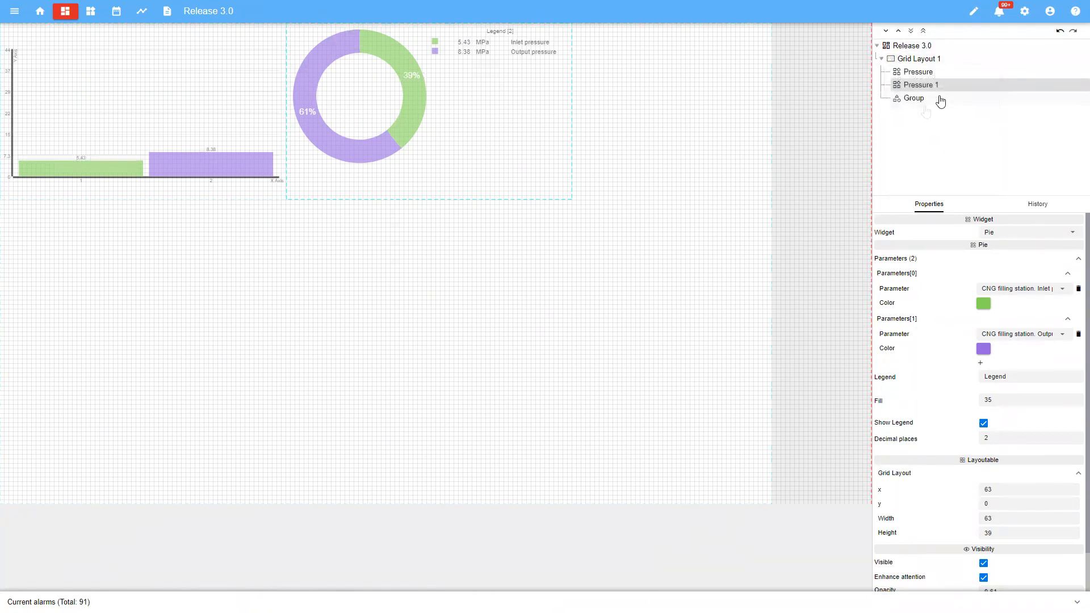
{"action": "left_click", "coordinate": [918, 100]}
{"action": "left_click", "coordinate": [1016, 300]}
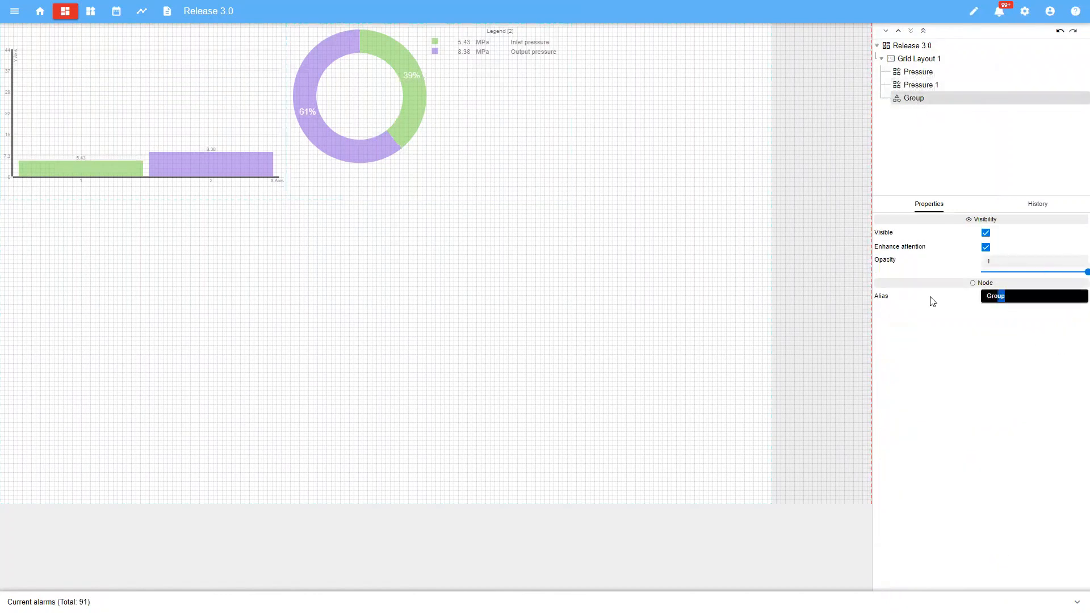
{"action": "type", "text": "Pressure"}
- Move the Pressure and Pressure 1 widgets into the Pressure group and check the collapsed Grid Layout 1 tree
{"action": "mouse_move", "coordinate": [927, 75]}
{"action": "left_mouse_down"}
{"action": "mouse_move", "coordinate": [932, 101]}
{"action": "mouse_move", "coordinate": [929, 89]}
{"action": "left_mouse_up"}
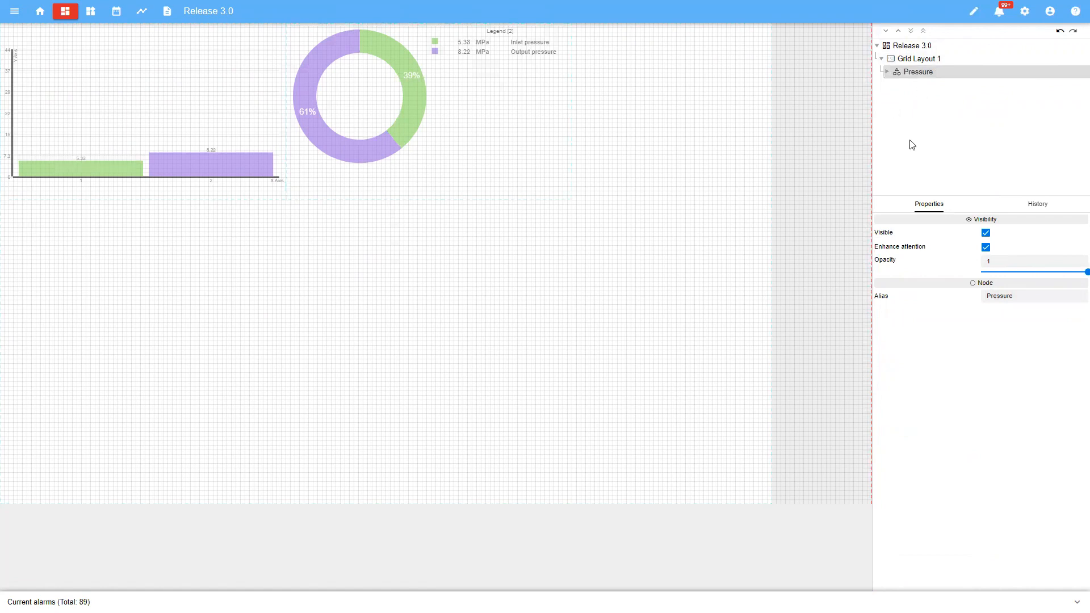
{"action": "left_click", "coordinate": [884, 66]}
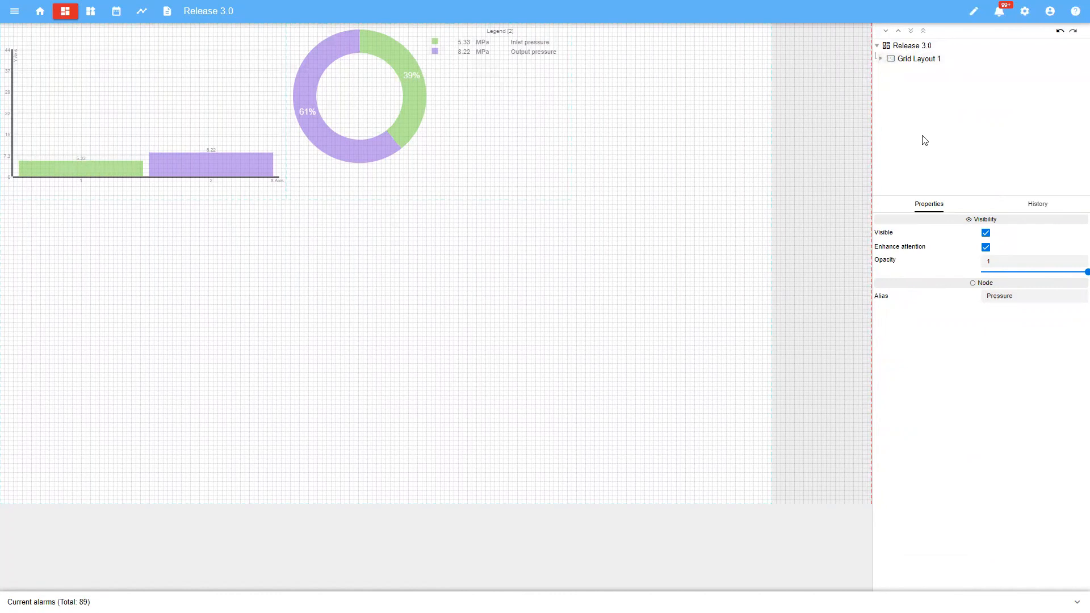
{"action": "left_click", "coordinate": [884, 67]}
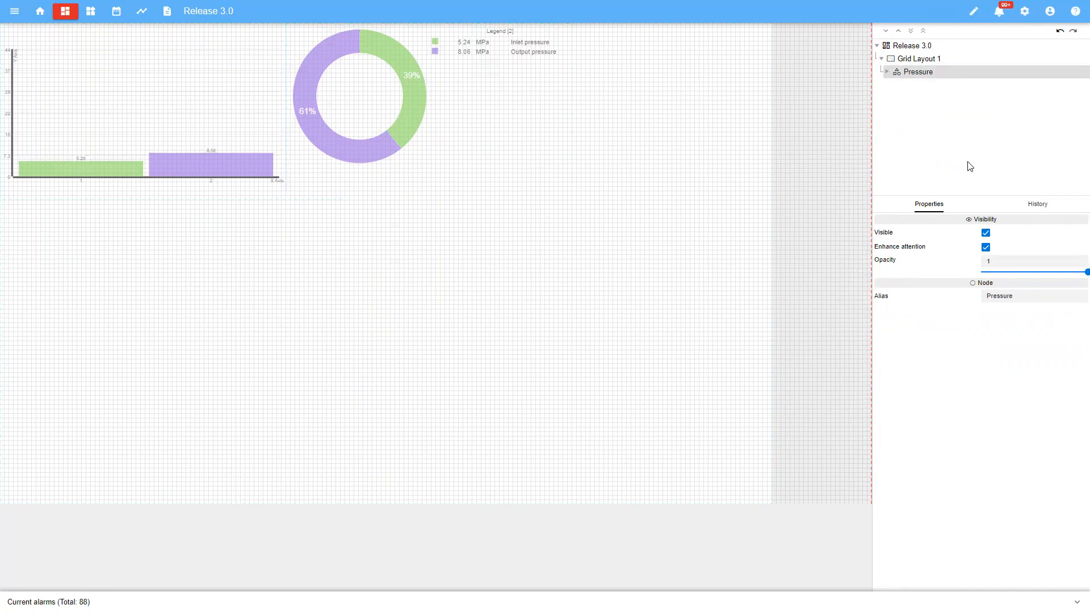
- Review the dashboard's change history by switching through several earlier commits and return to the latest Set node after commit
{"action": "left_click_drag", "start_coordinate": [994, 195], "coordinate": [1005, 157]}
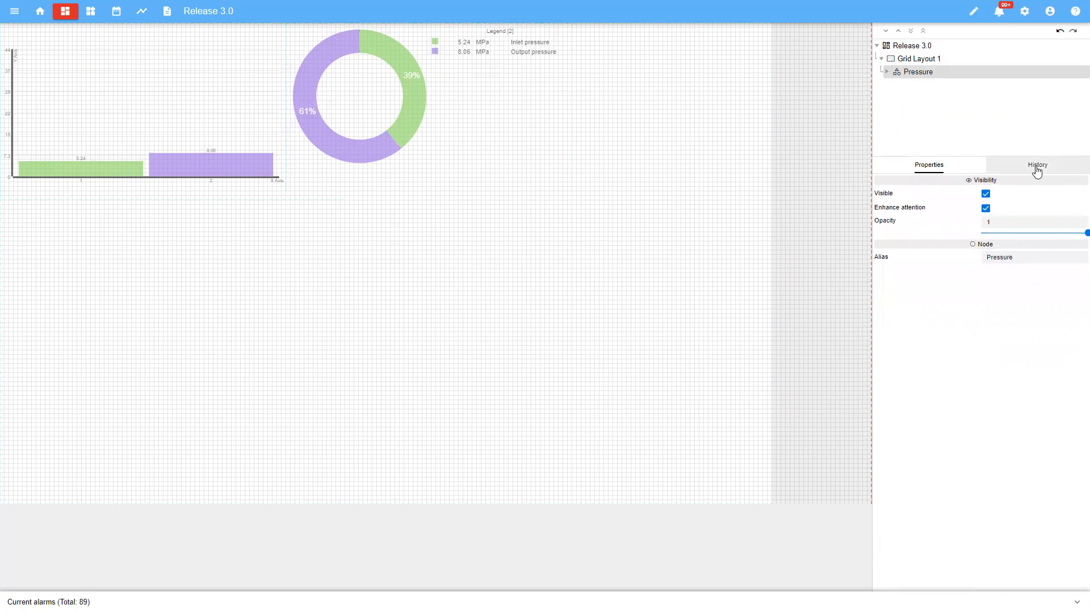
{"action": "left_click", "coordinate": [1037, 168]}
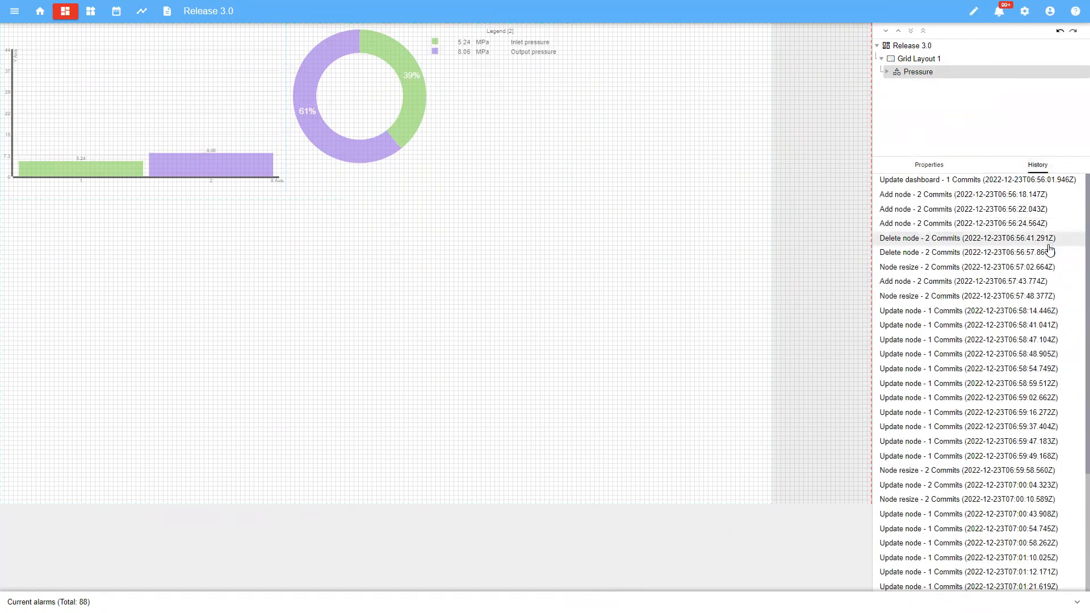
{"action": "left_click", "coordinate": [1014, 373]}
{"action": "left_click", "coordinate": [1005, 456]}
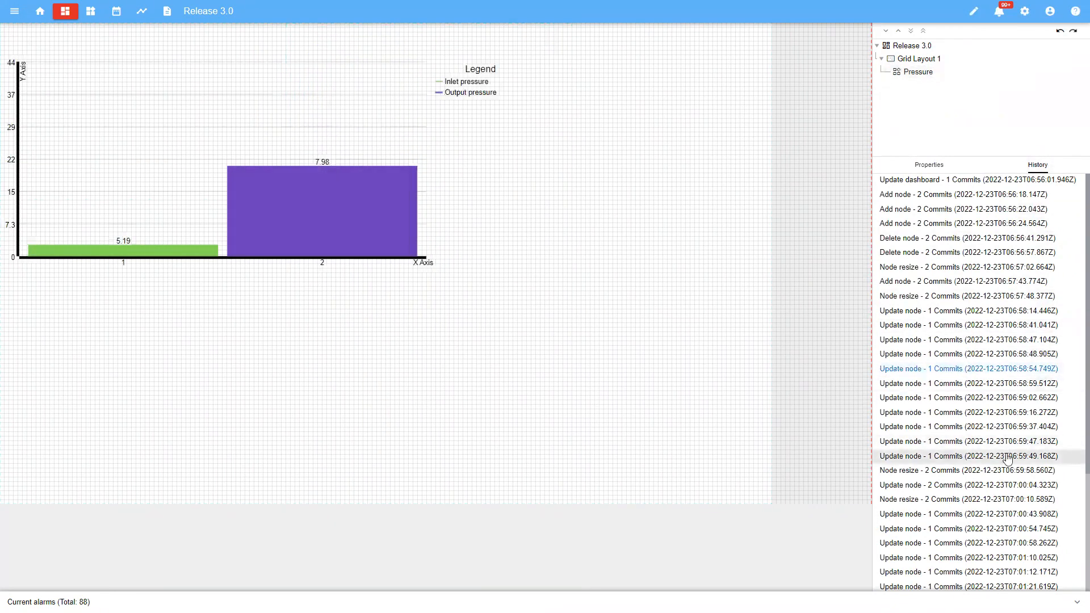
{"action": "scroll", "coordinate": [1005, 460], "scroll_direction": "down", "scroll_amount": 3}
{"action": "left_click", "coordinate": [1005, 453]}
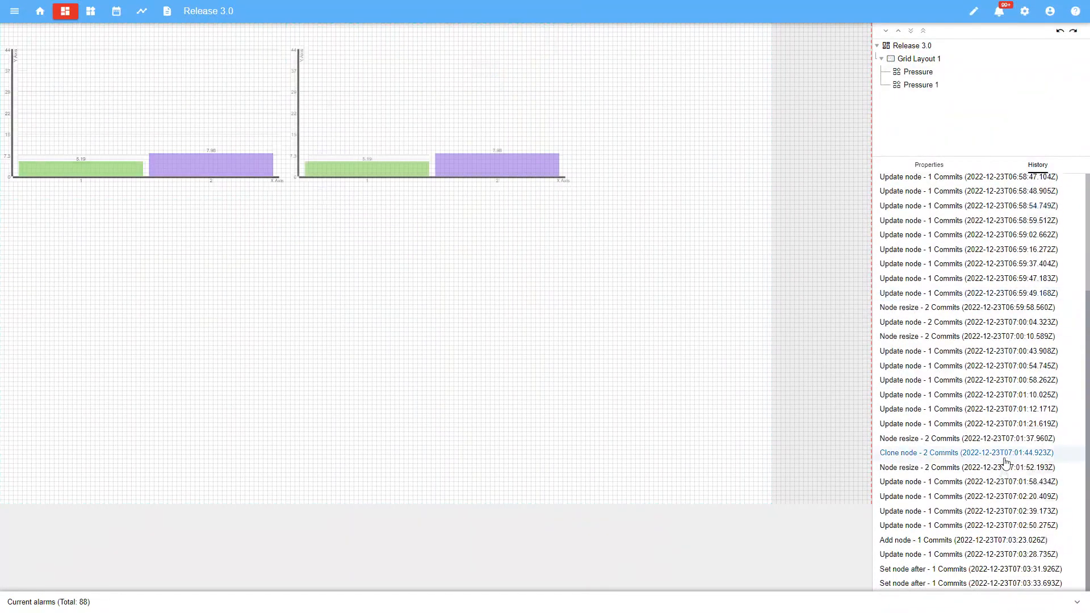
{"action": "left_click", "coordinate": [997, 499]}
{"action": "left_click", "coordinate": [997, 525]}
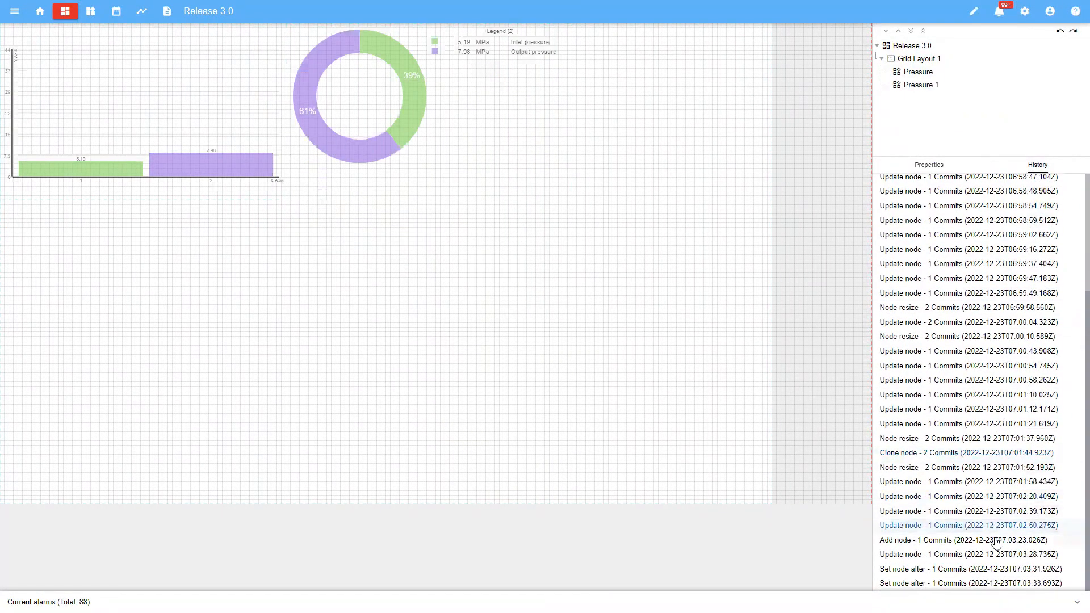
{"action": "left_click", "coordinate": [998, 540]}
{"action": "left_click", "coordinate": [1004, 569]}
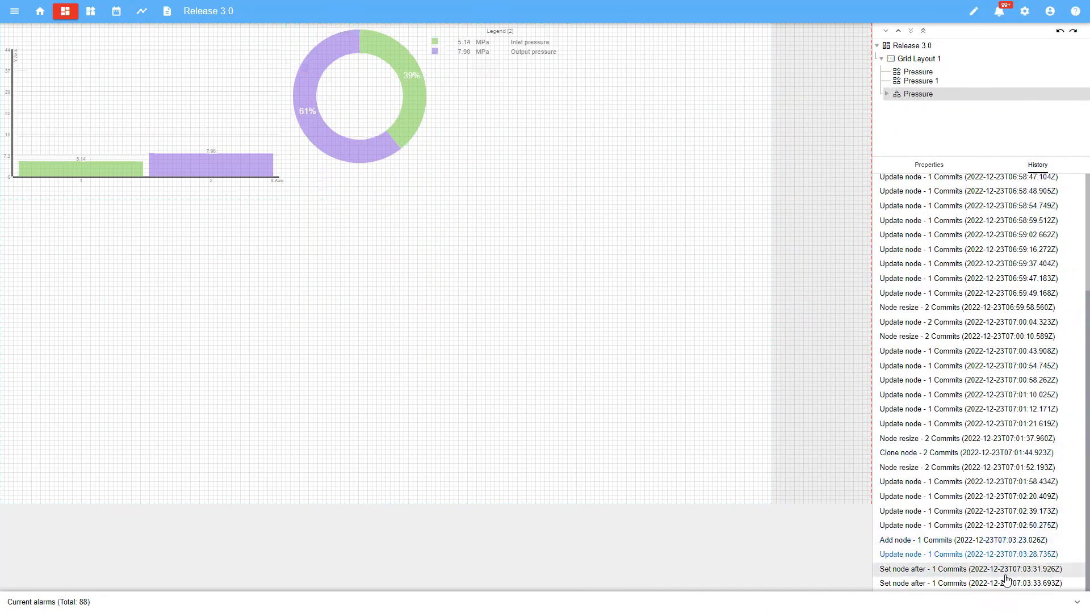
{"action": "left_click", "coordinate": [1007, 585]}
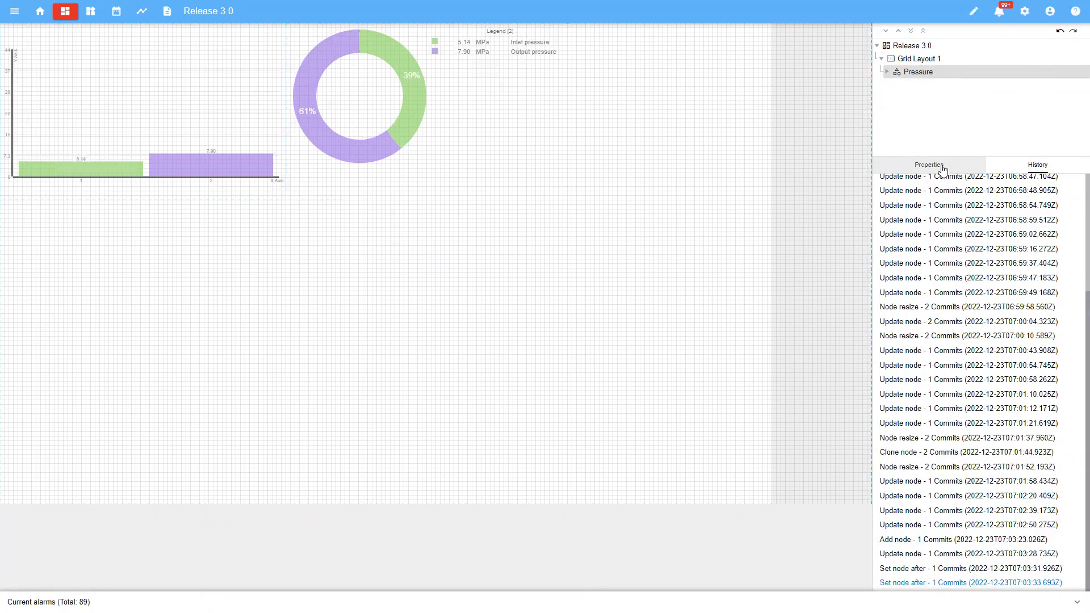
- Look over the Pressure group's properties and the dashboard's list of earlier commits
{"action": "left_click", "coordinate": [943, 169]}
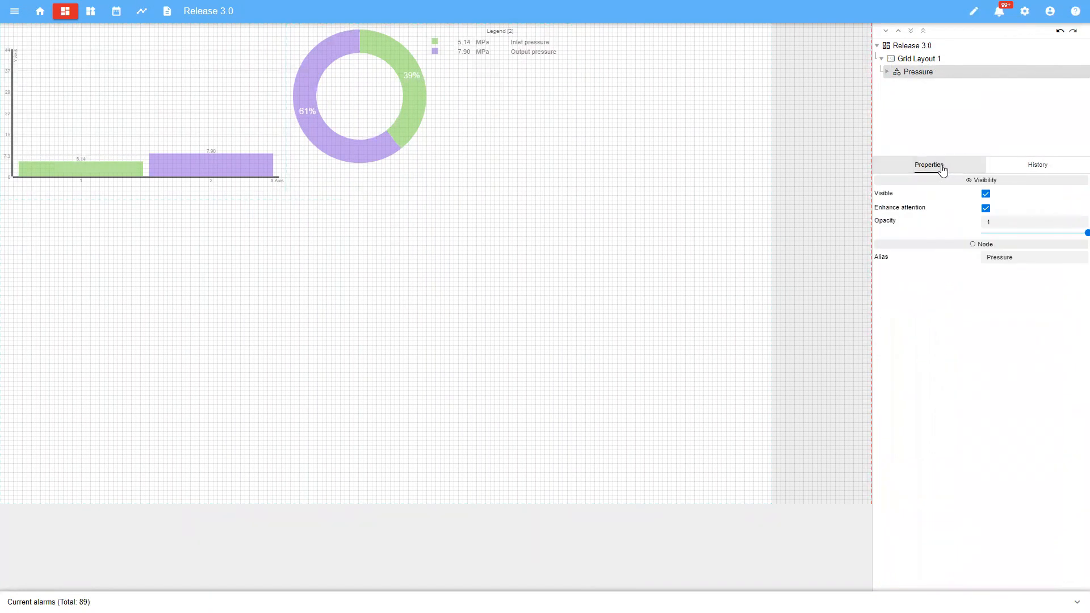
{"action": "left_click", "coordinate": [1064, 169]}
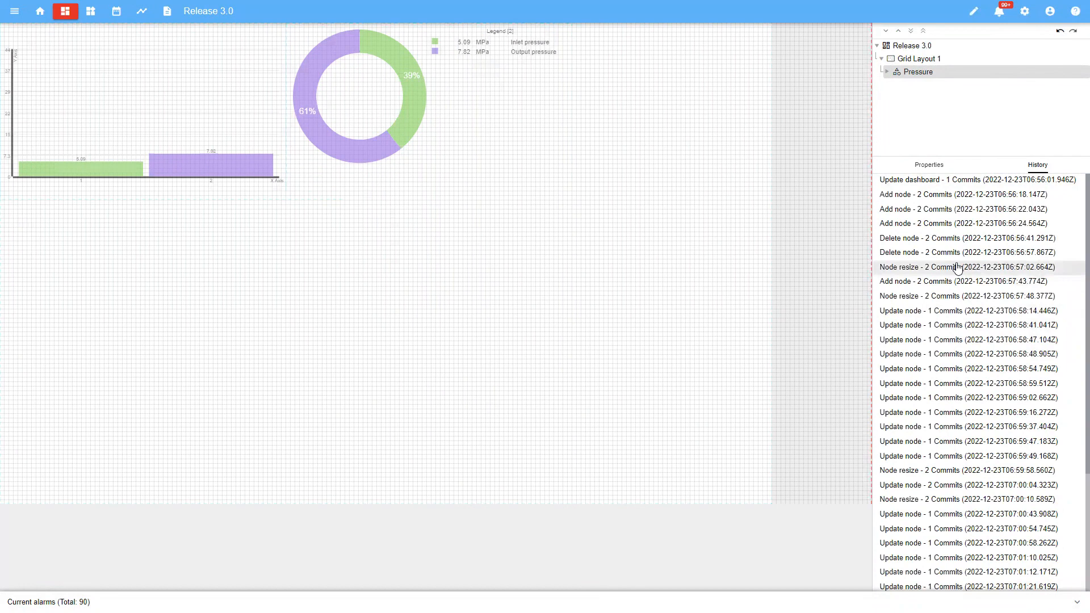
{"action": "left_click", "coordinate": [930, 166]}
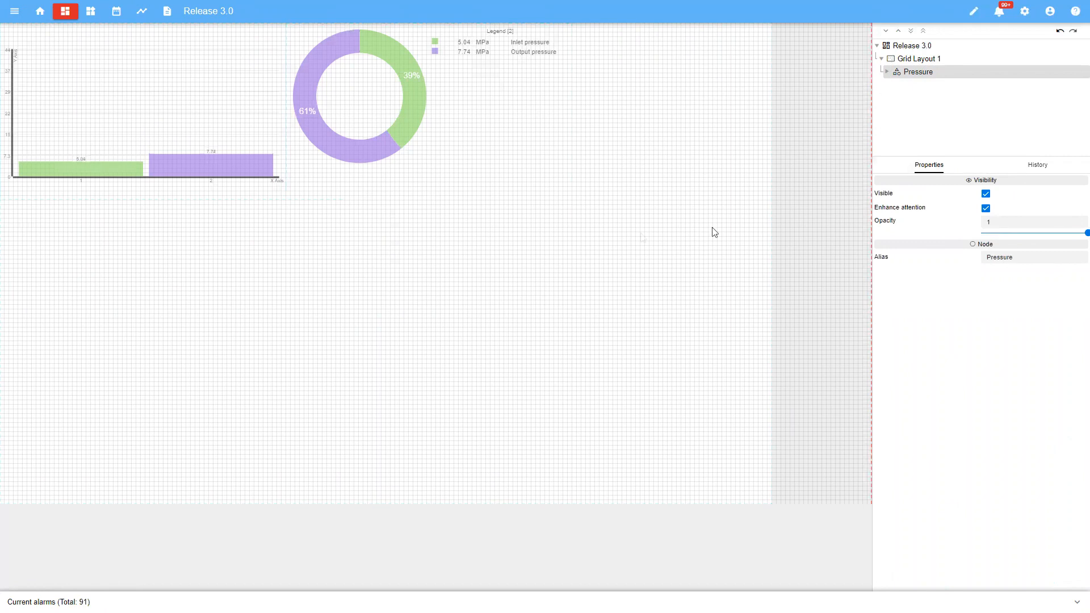
- Add a Date And Time widget to Grid Layout 1 and enlarge it to 25 by 19 grid cells beside the pie chart's legend
{"action": "left_click", "coordinate": [622, 198]}
{"action": "right_click", "coordinate": [613, 193]}
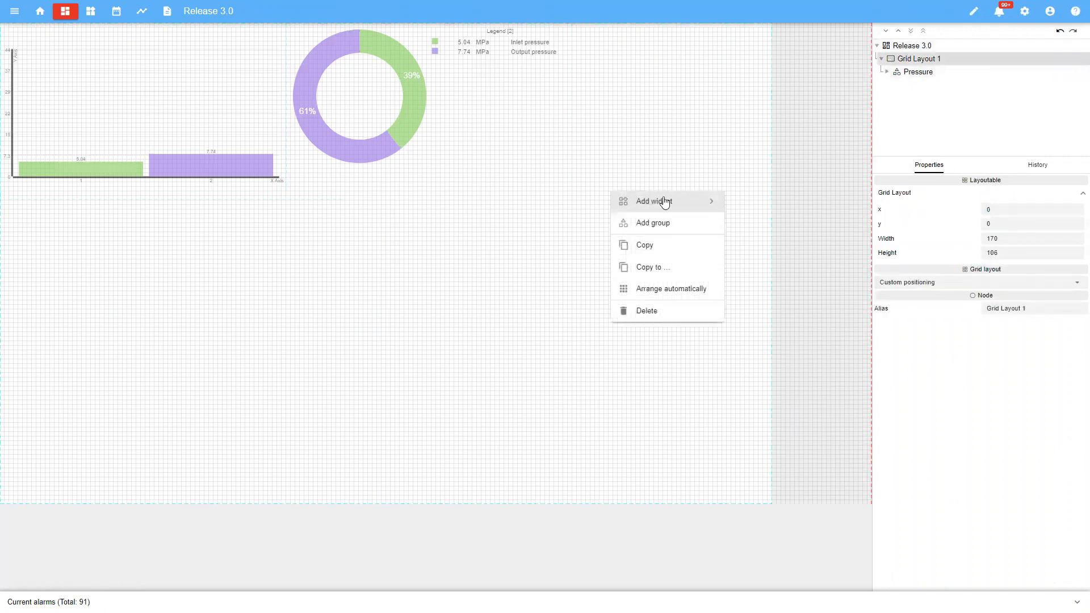
{"action": "mouse_move", "coordinate": [665, 203]}
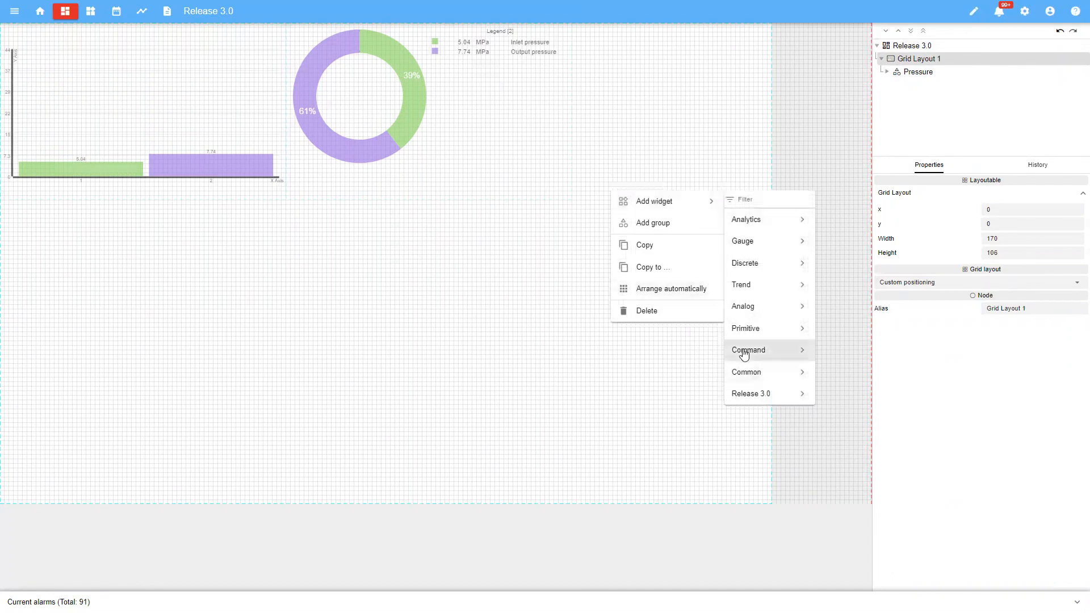
{"action": "mouse_move", "coordinate": [744, 375]}
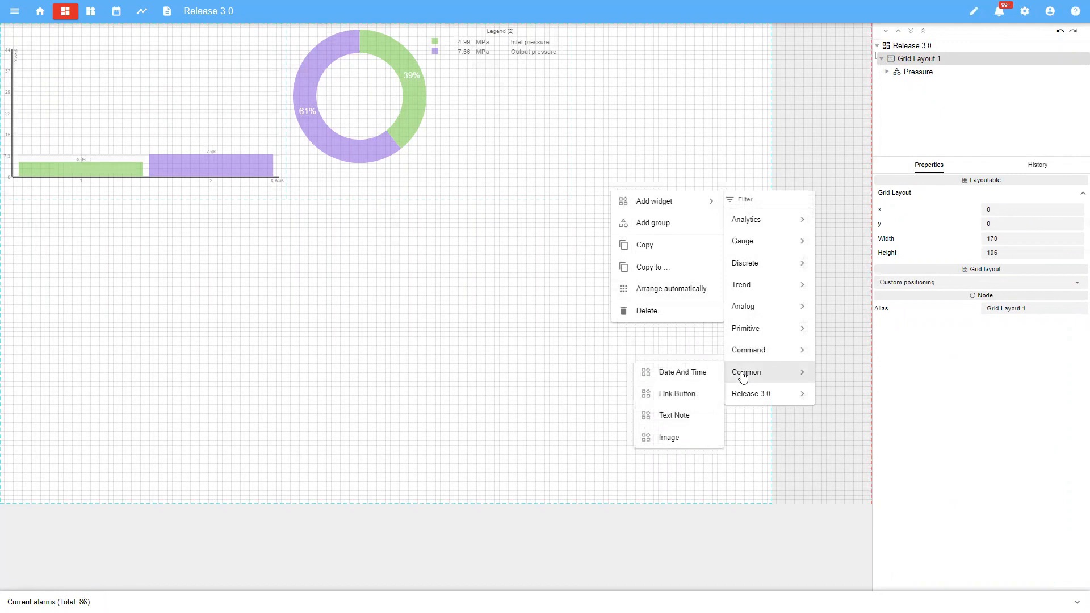
{"action": "left_click", "coordinate": [702, 379]}
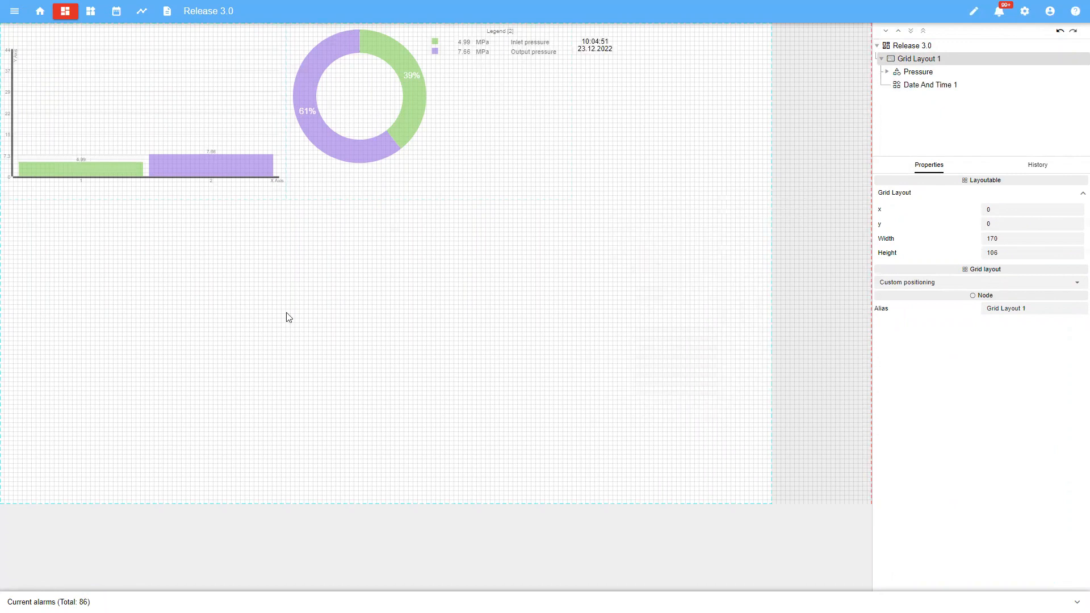
{"action": "left_click_drag", "start_coordinate": [616, 66], "coordinate": [701, 120]}
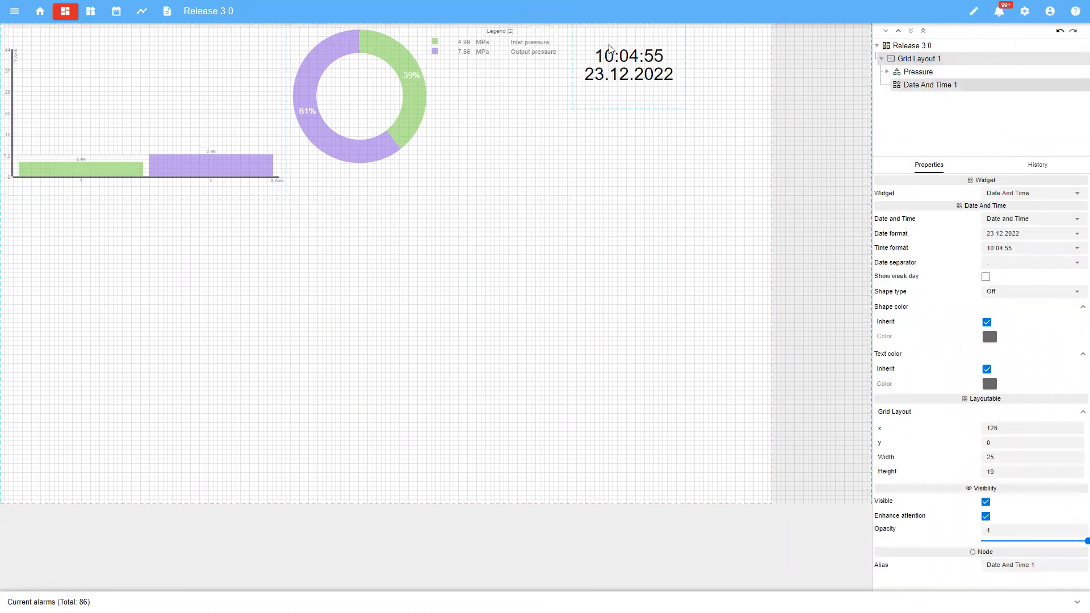
- Stop the Date And Time widget's text color from inheriting and set it to light red
{"action": "left_click", "coordinate": [987, 369]}
{"action": "left_click", "coordinate": [990, 387]}
{"action": "left_click", "coordinate": [1029, 430]}
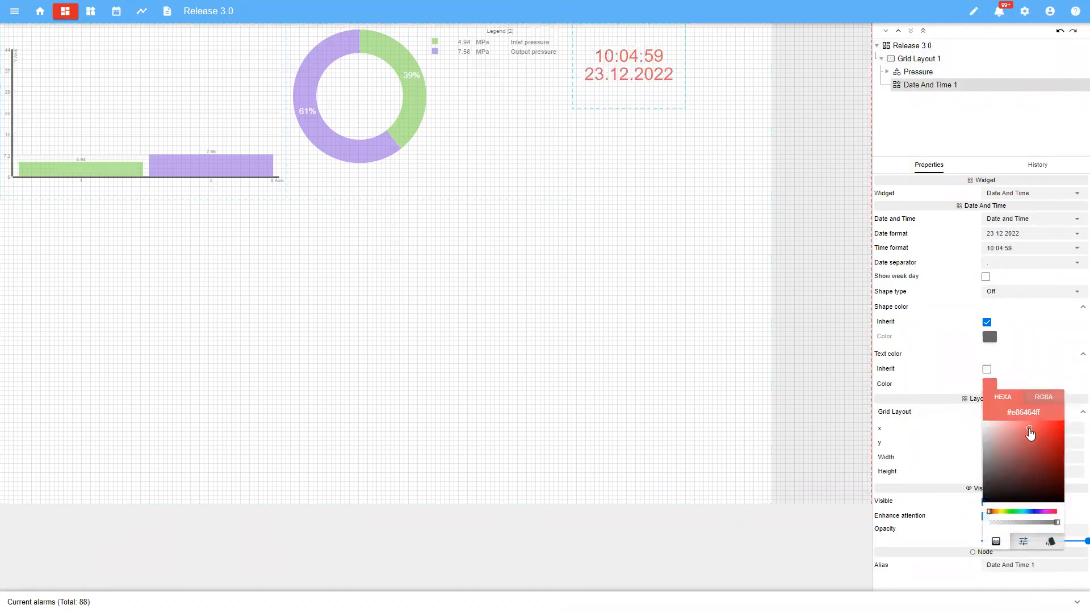
- Turn off inheritance for the Date And Time widget's shape color, set it to light green, and save the dashboard
{"action": "left_click", "coordinate": [987, 323]}
{"action": "left_click", "coordinate": [990, 338]}
{"action": "left_click", "coordinate": [1006, 464]}
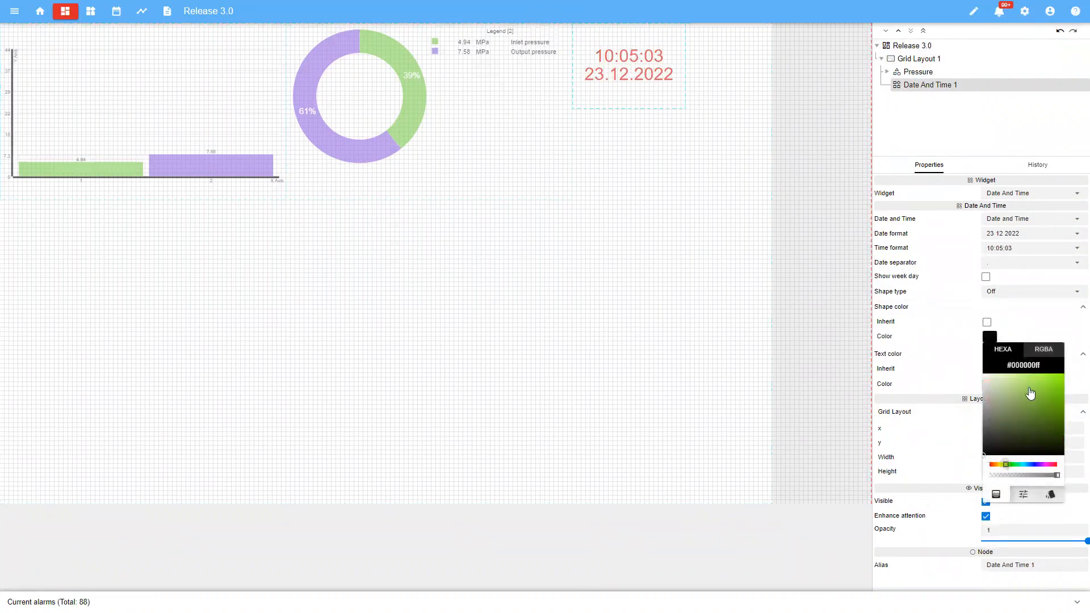
{"action": "left_click", "coordinate": [1026, 379]}
{"action": "left_click", "coordinate": [967, 335]}
{"action": "left_click", "coordinate": [975, 11]}
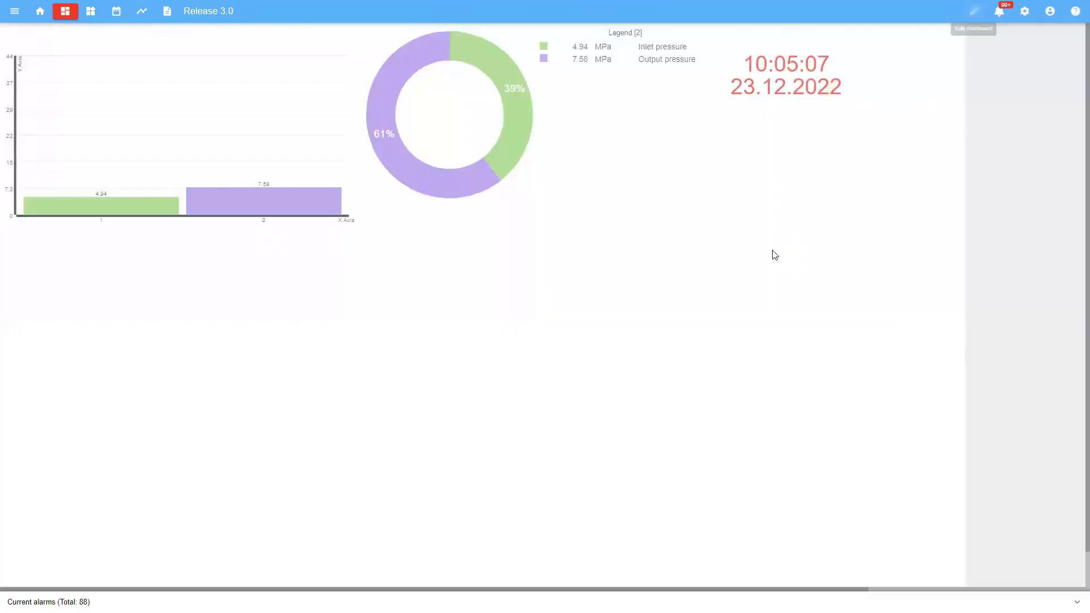
- Reopen the dashboard for editing and set the Date And Time widget to show only the date, keeping its time format
{"action": "left_click", "coordinate": [973, 11]}
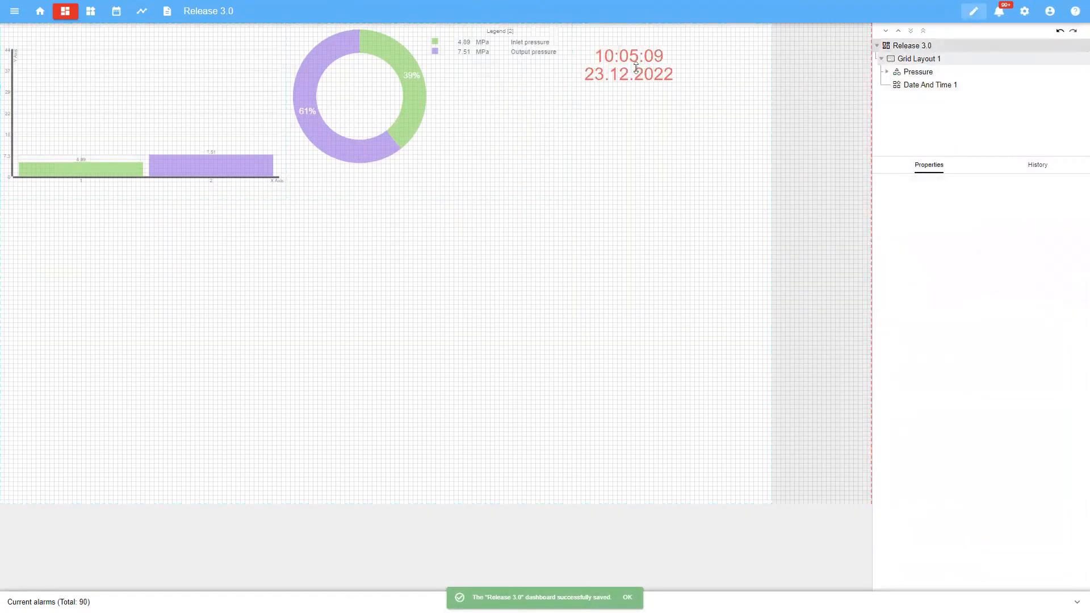
{"action": "left_click", "coordinate": [930, 84]}
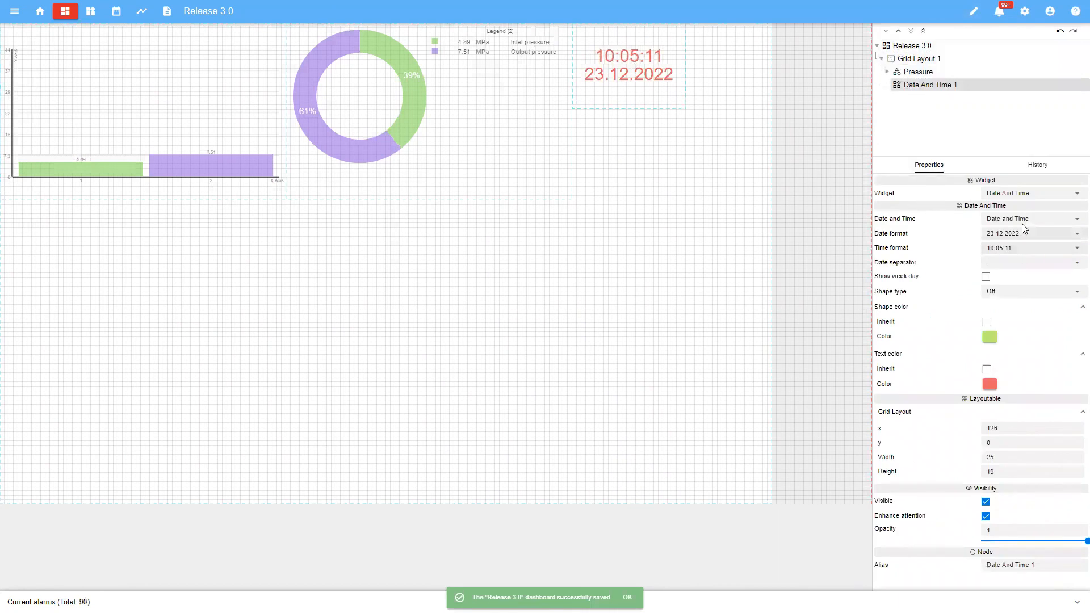
{"action": "left_click", "coordinate": [1025, 220]}
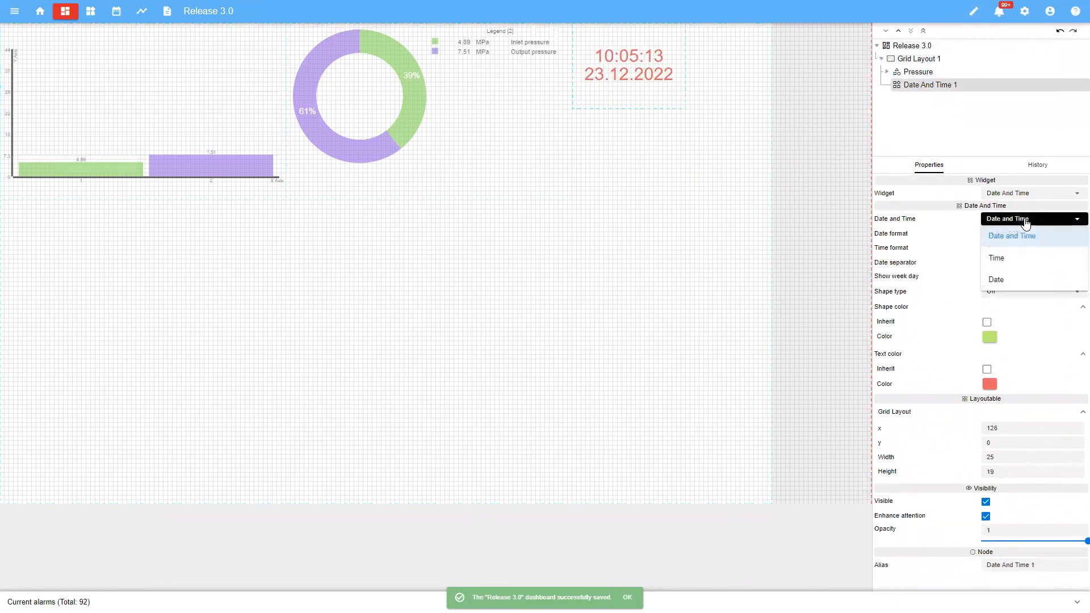
{"action": "left_click", "coordinate": [1003, 280]}
{"action": "left_click", "coordinate": [1010, 248]}
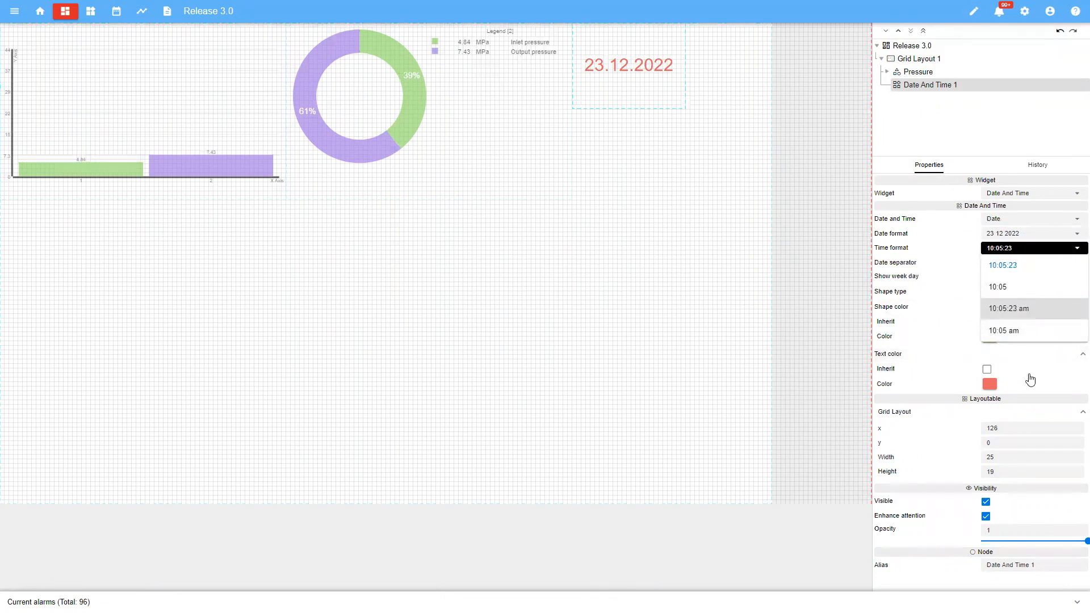
{"action": "left_click", "coordinate": [536, 187]}
{"action": "left_click", "coordinate": [569, 227]}
{"action": "left_click", "coordinate": [562, 163]}
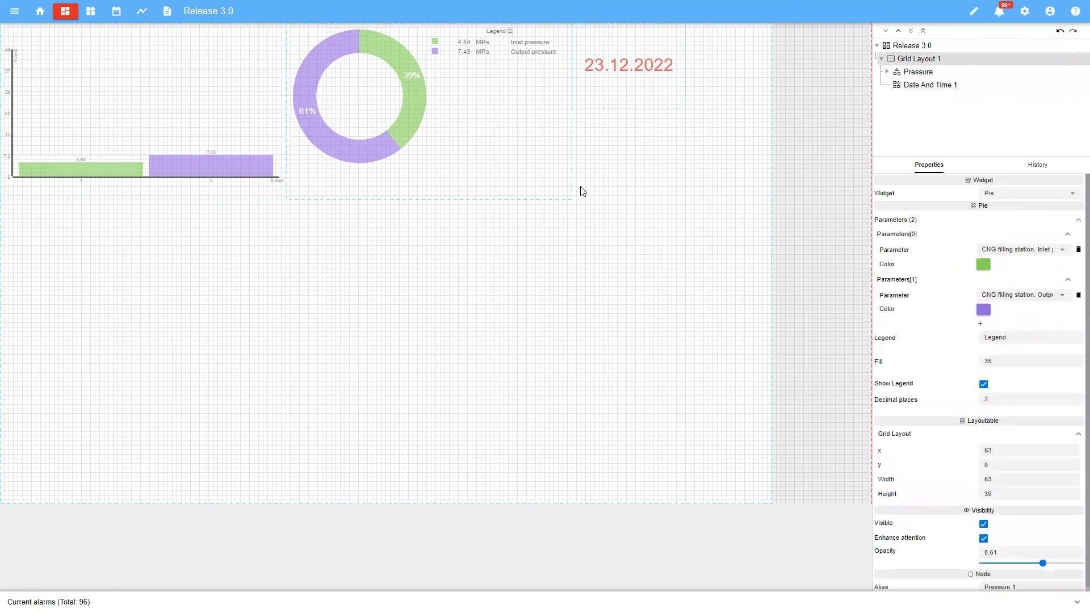
{"action": "right_click", "coordinate": [582, 195]}
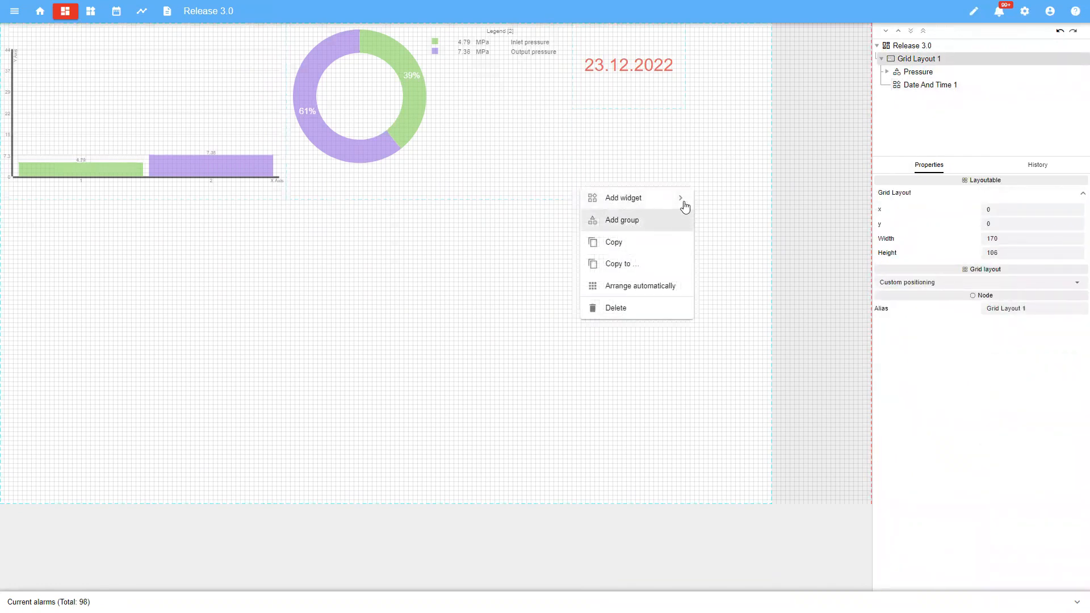
{"action": "mouse_move", "coordinate": [684, 200]}
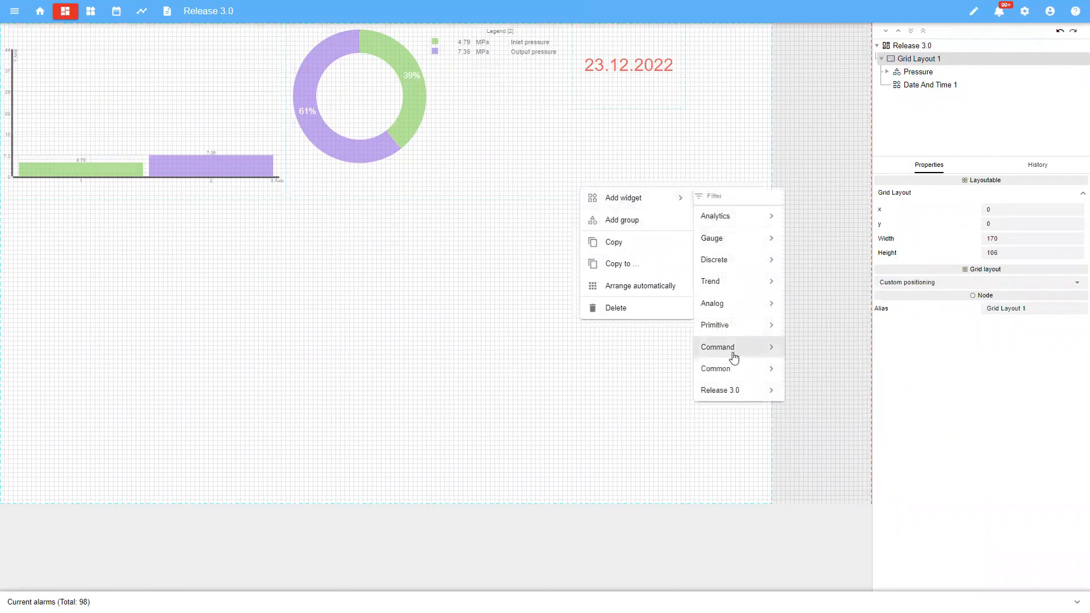
{"action": "mouse_move", "coordinate": [722, 284]}
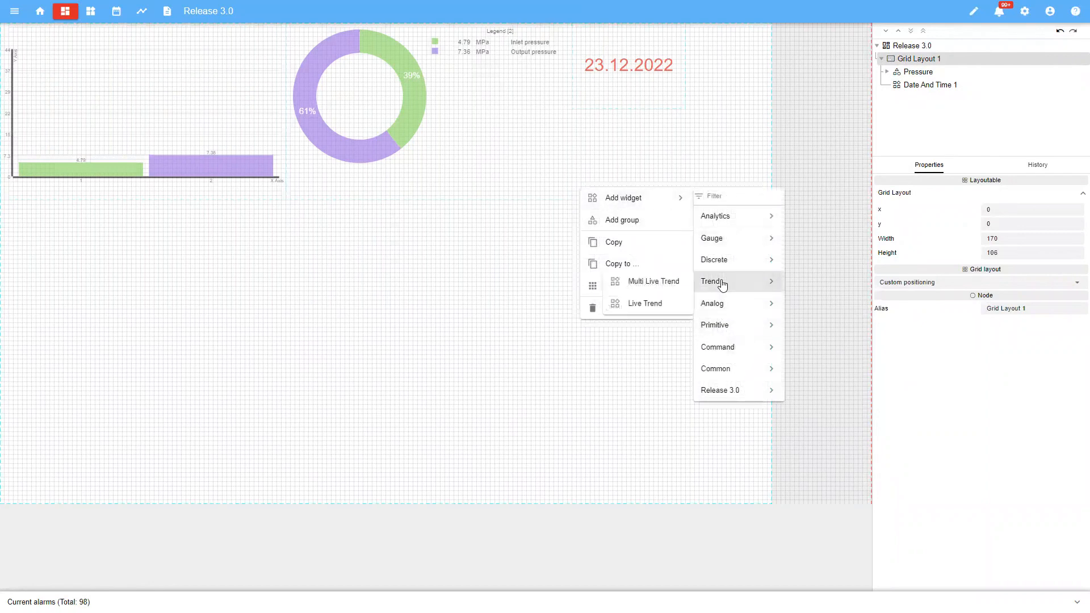
{"action": "left_click", "coordinate": [635, 282]}
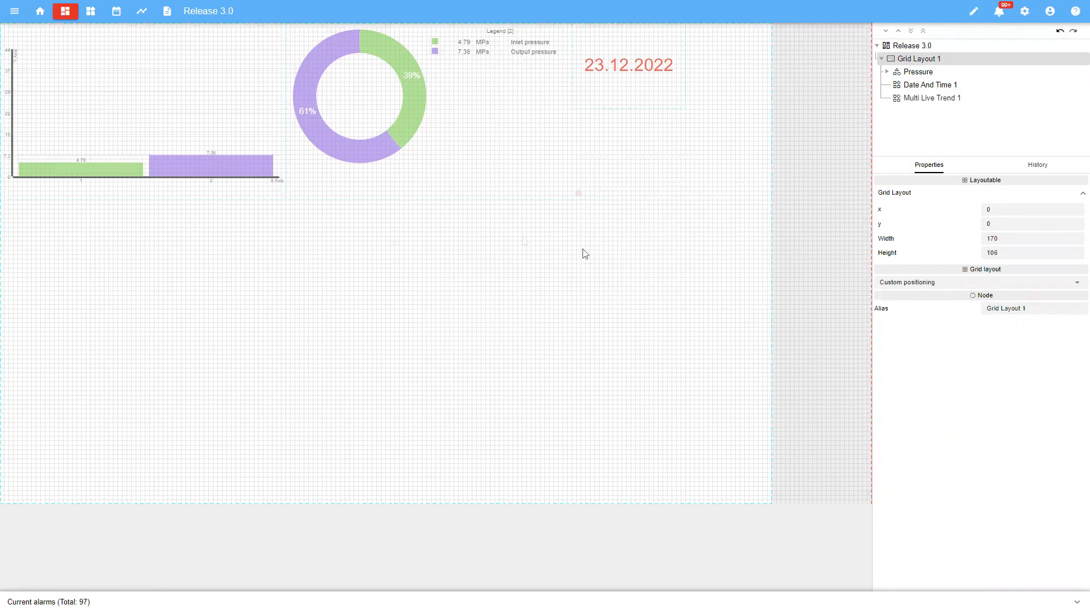
{"action": "left_click", "coordinate": [614, 175]}
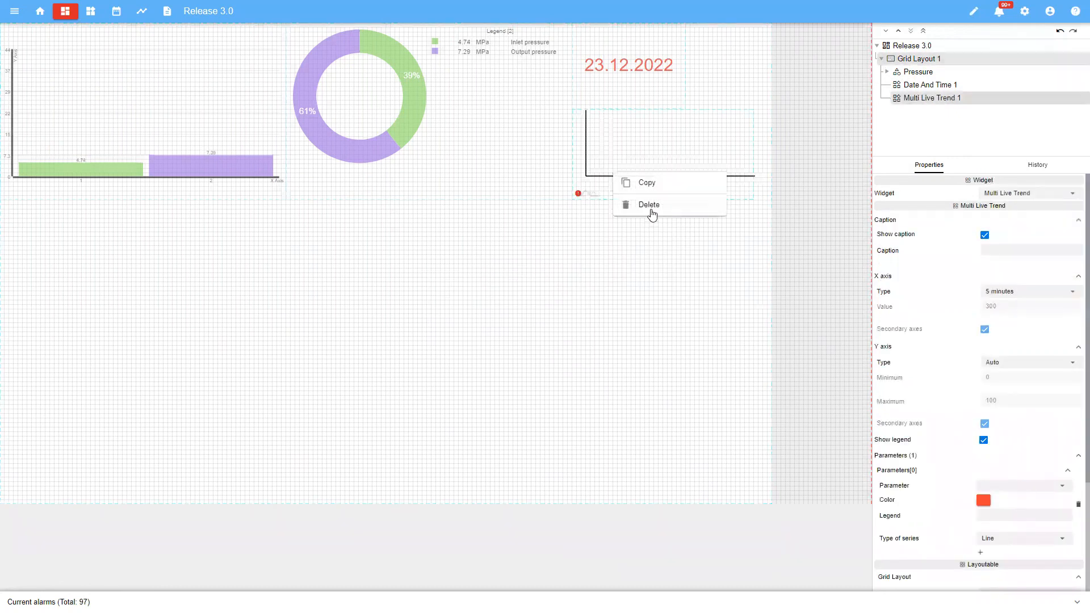
{"action": "left_click", "coordinate": [649, 205]}
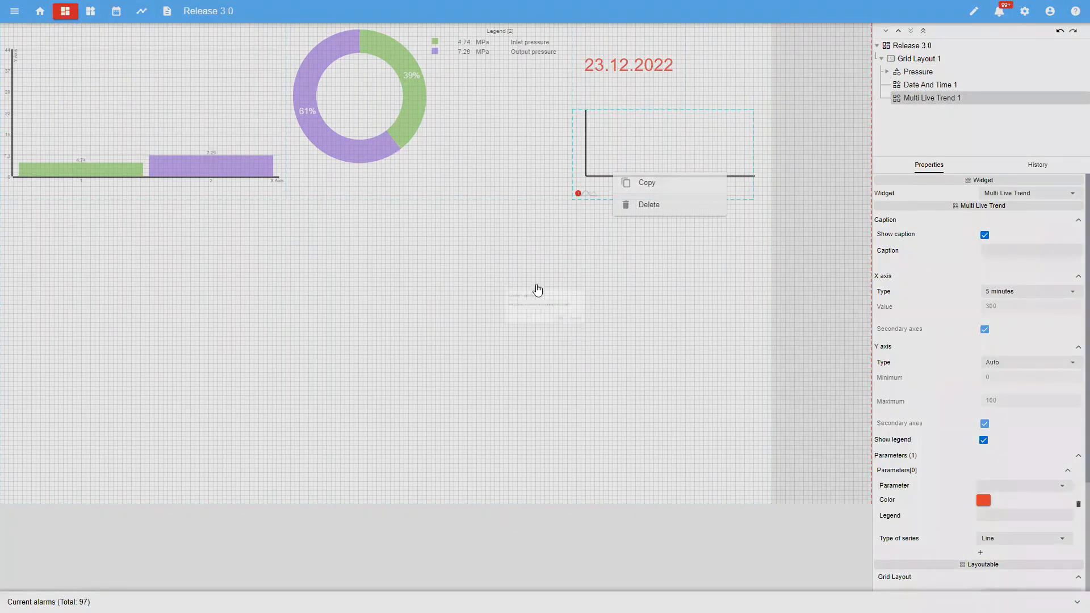
{"action": "left_click", "coordinate": [568, 315]}
- Add a Multi Live Trend widget to Grid Layout 1, place it below the pressure charts at x 11, y 46, and enlarge it to 108 by 37 cells
{"action": "right_click", "coordinate": [536, 286]}
{"action": "mouse_move", "coordinate": [580, 294]}
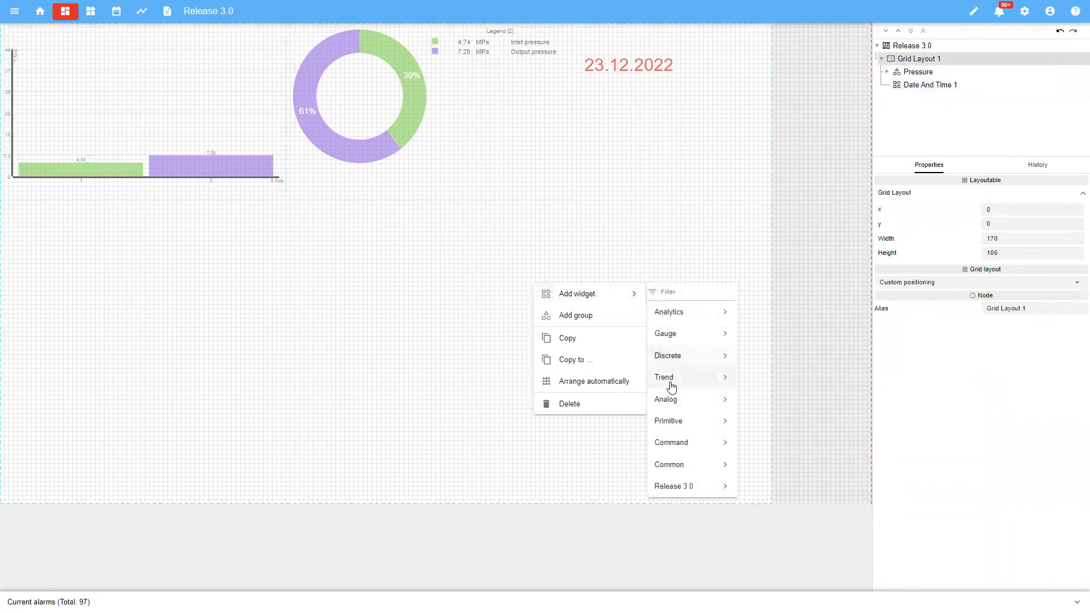
{"action": "mouse_move", "coordinate": [686, 379]}
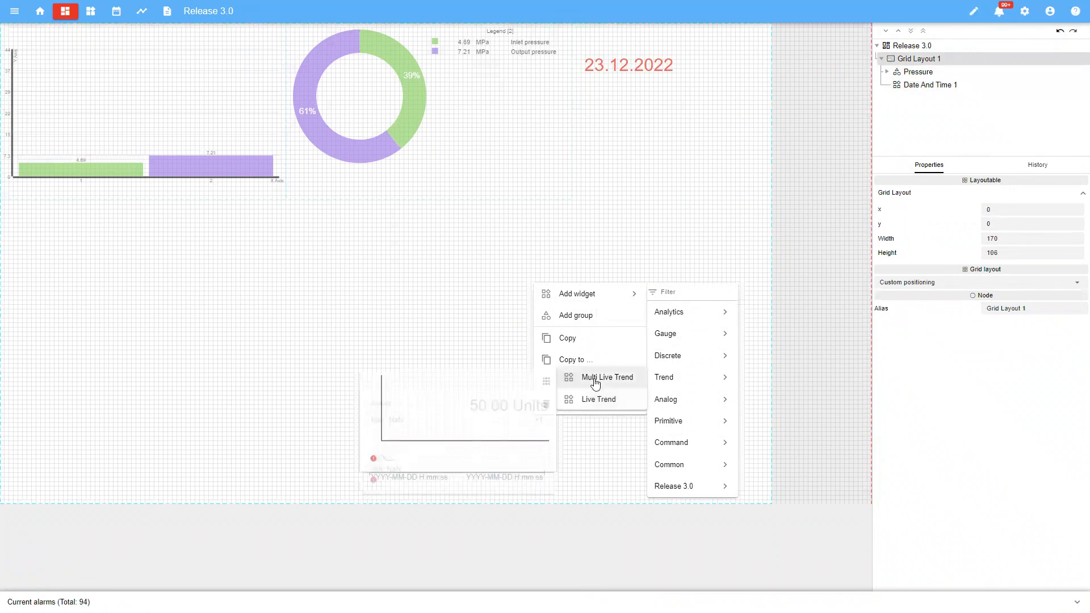
{"action": "left_click", "coordinate": [595, 385]}
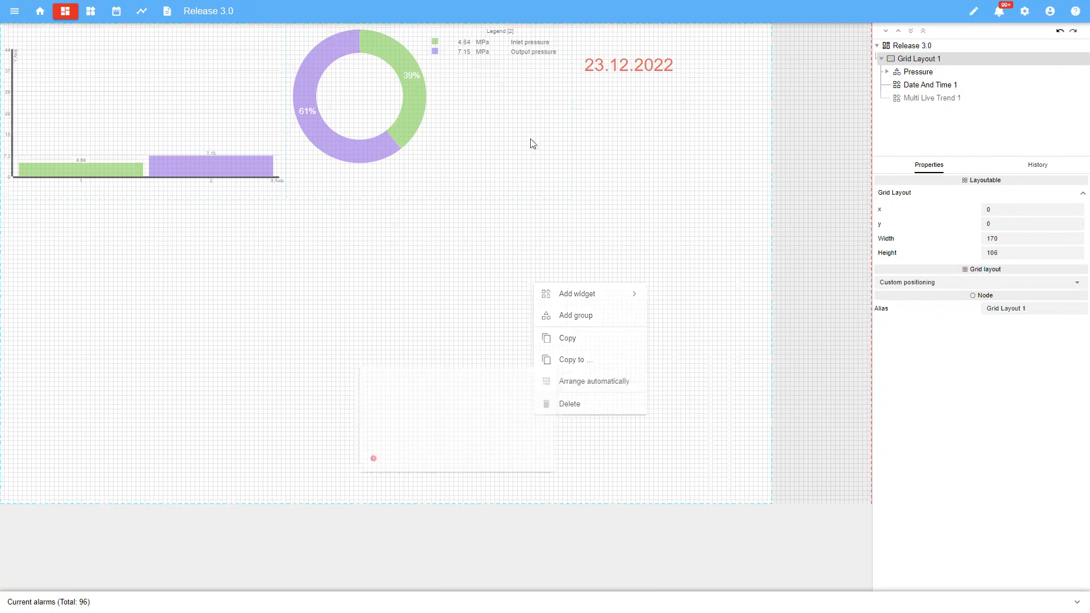
{"action": "left_click_drag", "start_coordinate": [580, 194], "coordinate": [528, 404]}
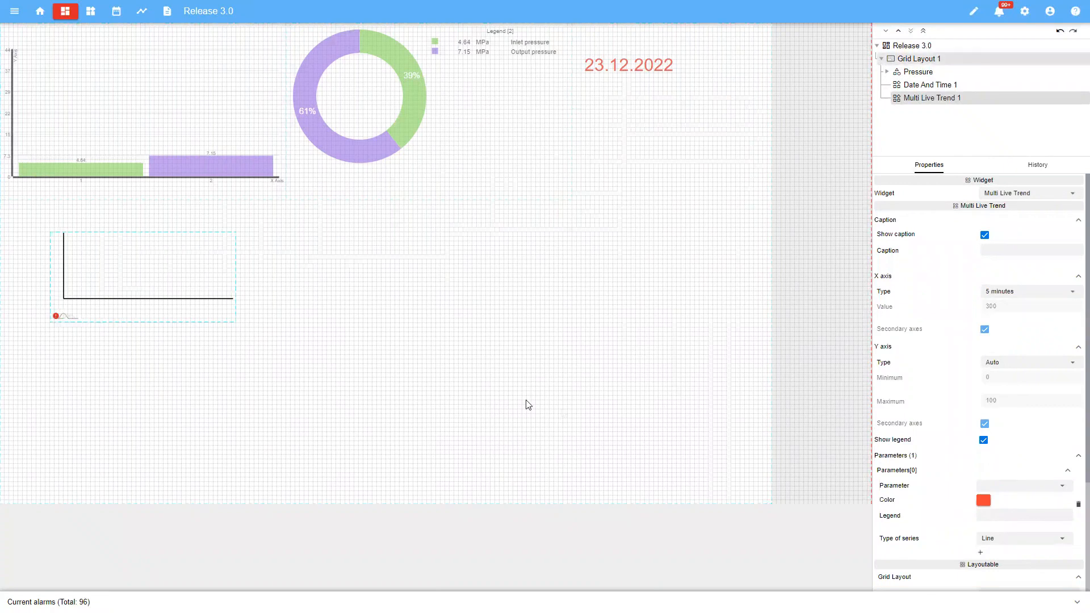
{"action": "left_click", "coordinate": [622, 421]}
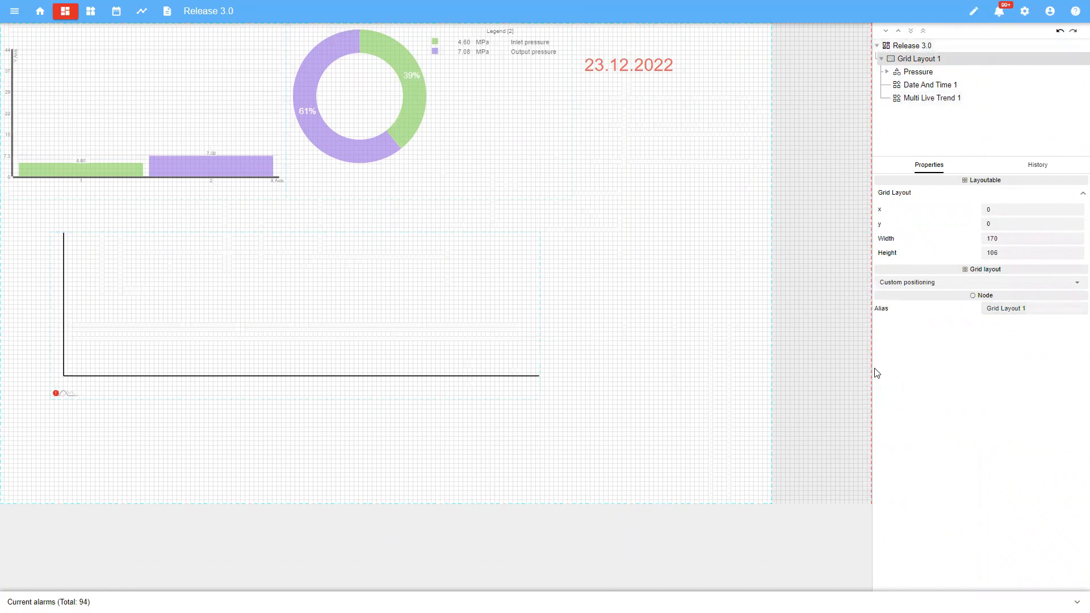
- Give the Multi Live Trend widget the caption Voltage and keep the caption shown
{"action": "left_click", "coordinate": [519, 341]}
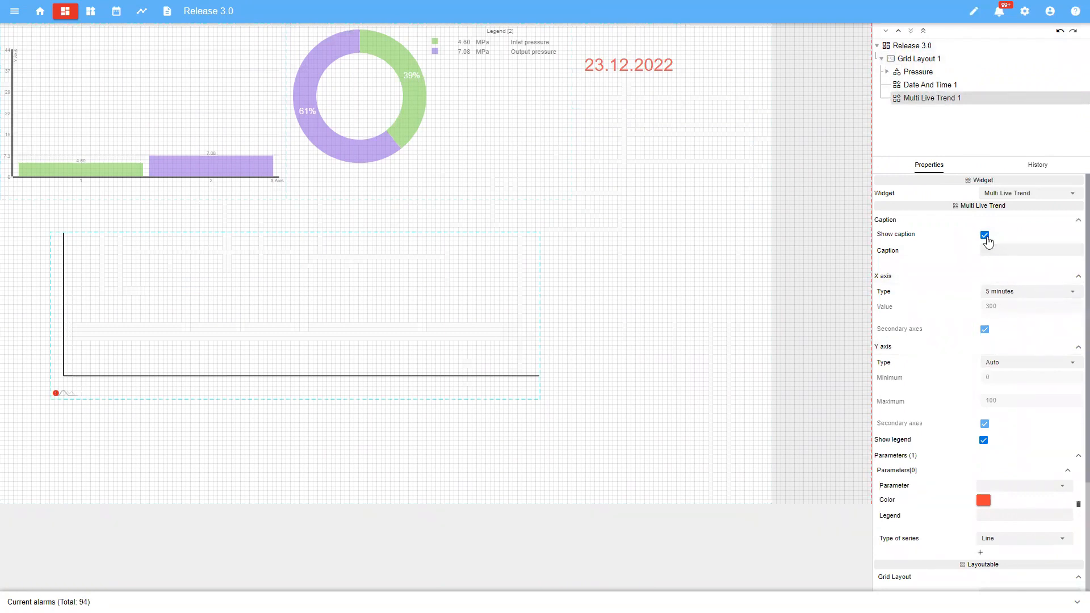
{"action": "left_click", "coordinate": [993, 249]}
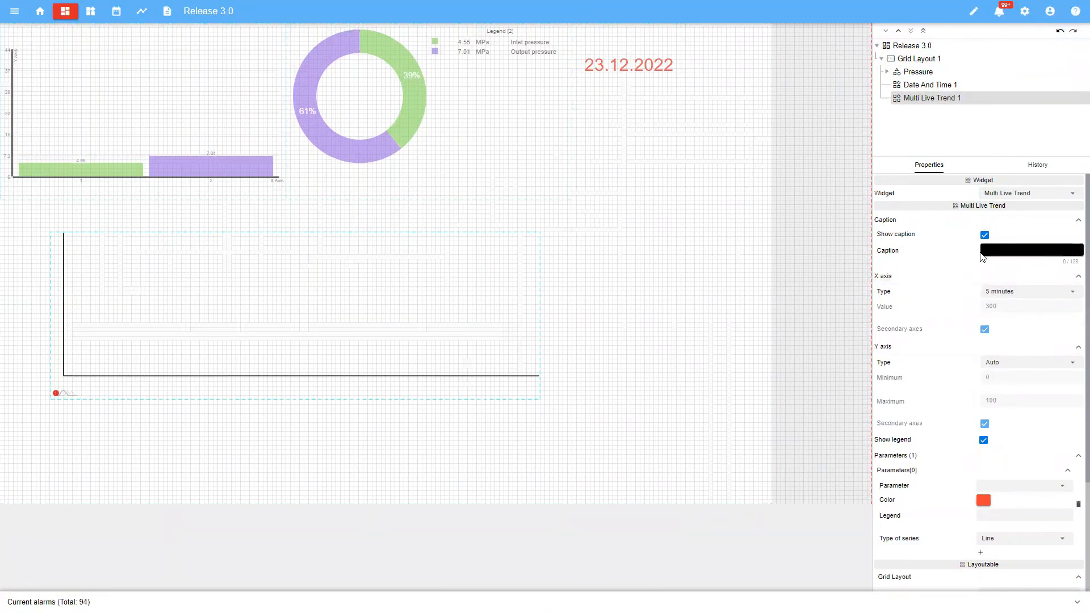
{"action": "type", "text": "Voltage"}
{"action": "left_click", "coordinate": [984, 235]}
{"action": "left_click", "coordinate": [985, 235]}
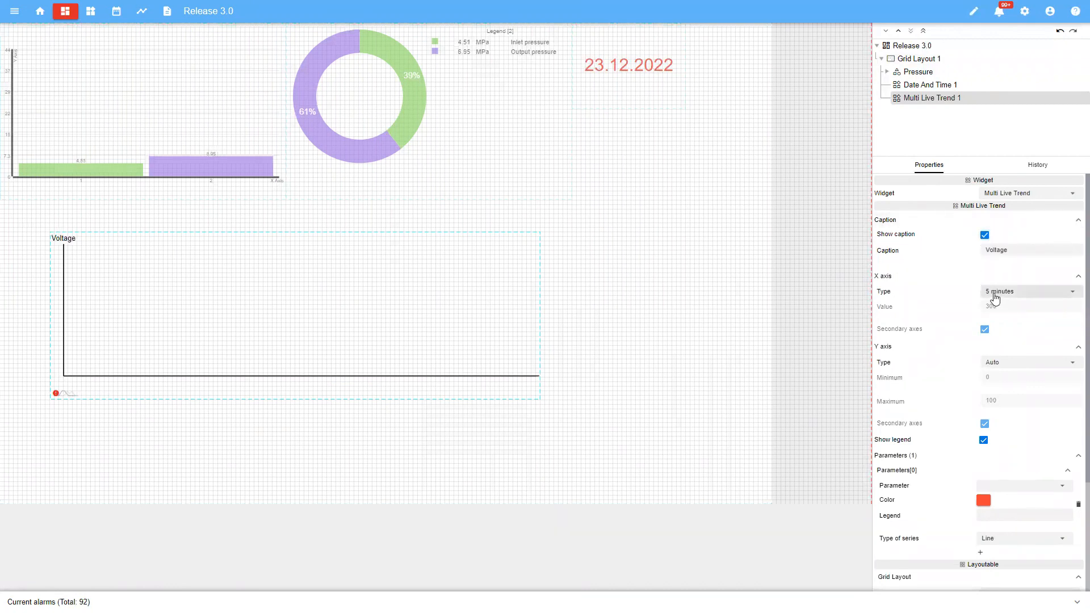
- Assign Transformer substation. Voltage A as the trend's first parameter, filtering the available parameters by voltage
{"action": "scroll", "coordinate": [1009, 380], "scroll_direction": "down", "scroll_amount": 2}
{"action": "left_click", "coordinate": [1001, 370]}
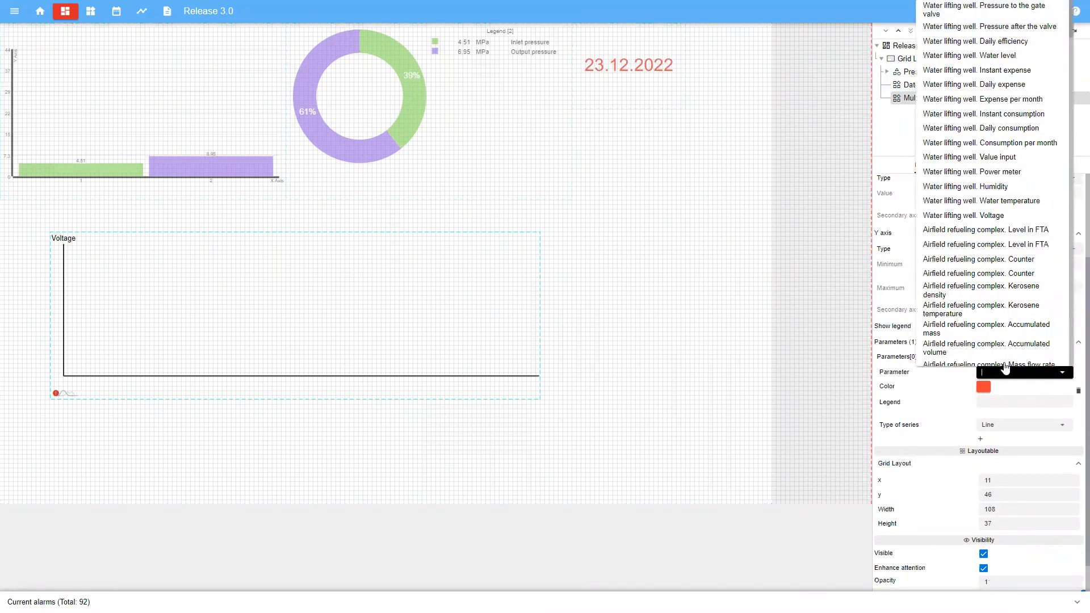
{"action": "type", "text": "voltag"}
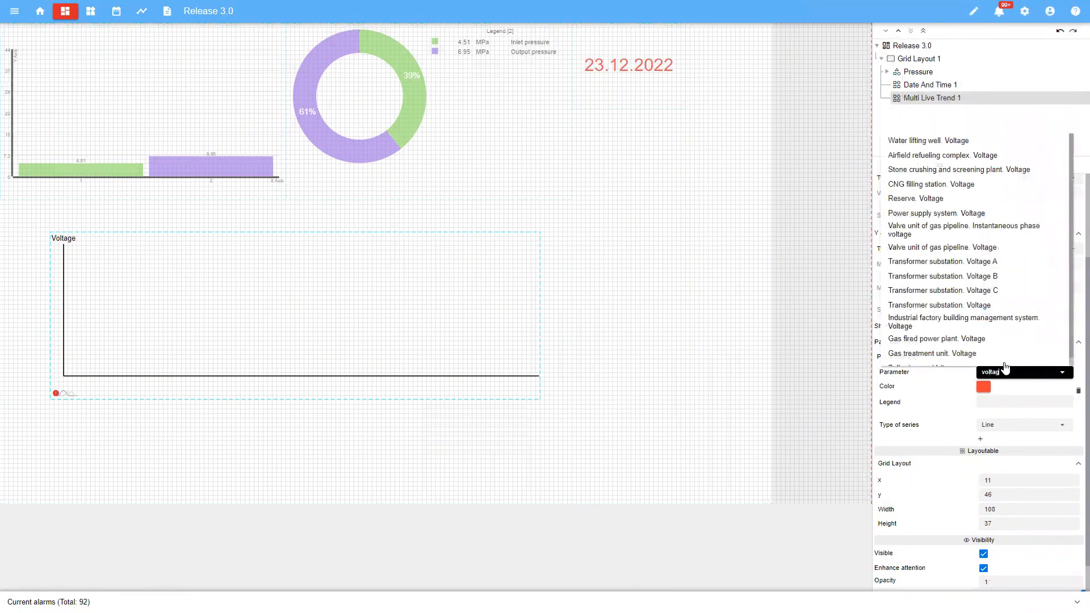
{"action": "left_click", "coordinate": [995, 271]}
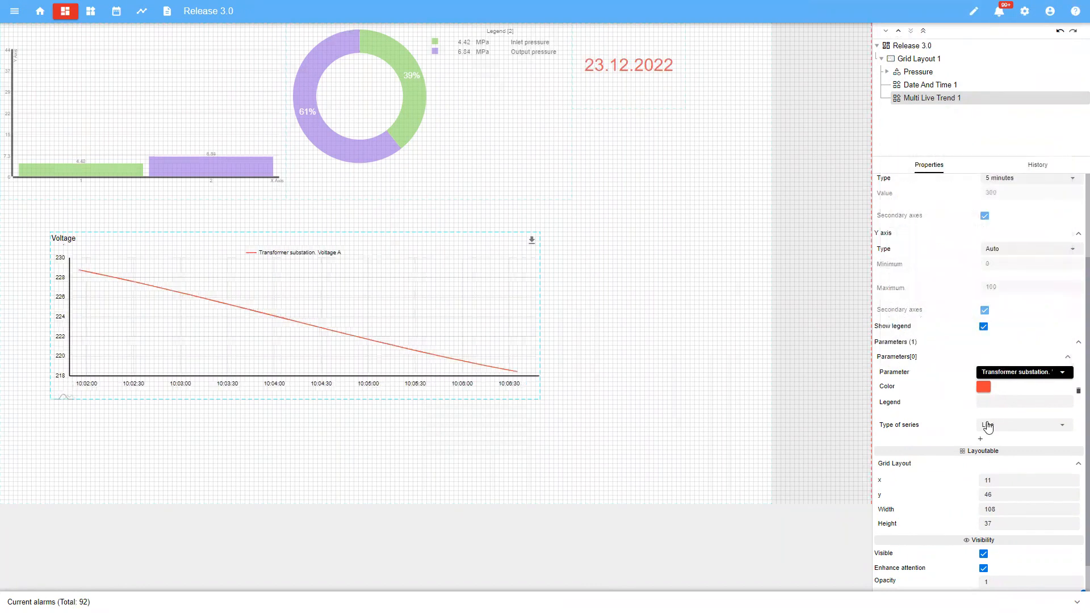
- Add a second parameter to the Multi Live Trend and assign Transformer substation. Voltage B, filtering the available parameters by voltage
{"action": "left_click", "coordinate": [980, 441]}
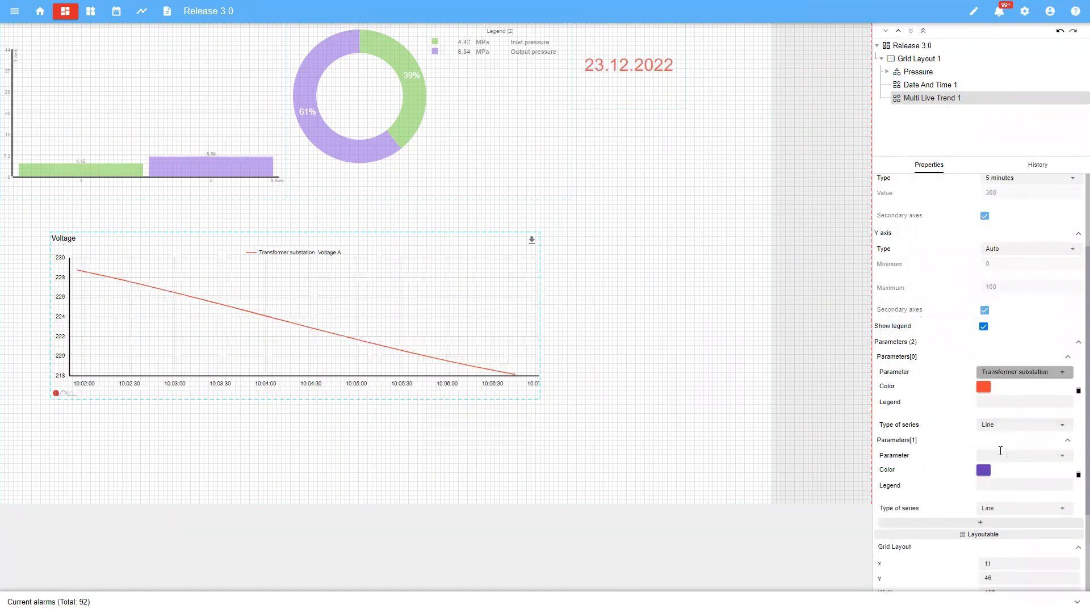
{"action": "left_click", "coordinate": [1006, 456]}
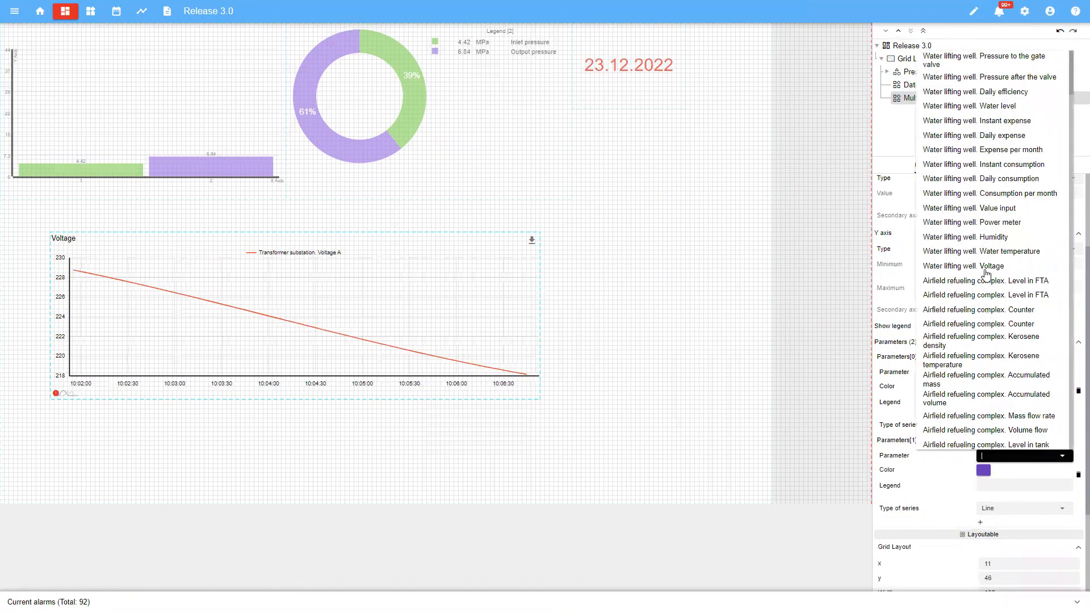
{"action": "type", "text": "voltag"}
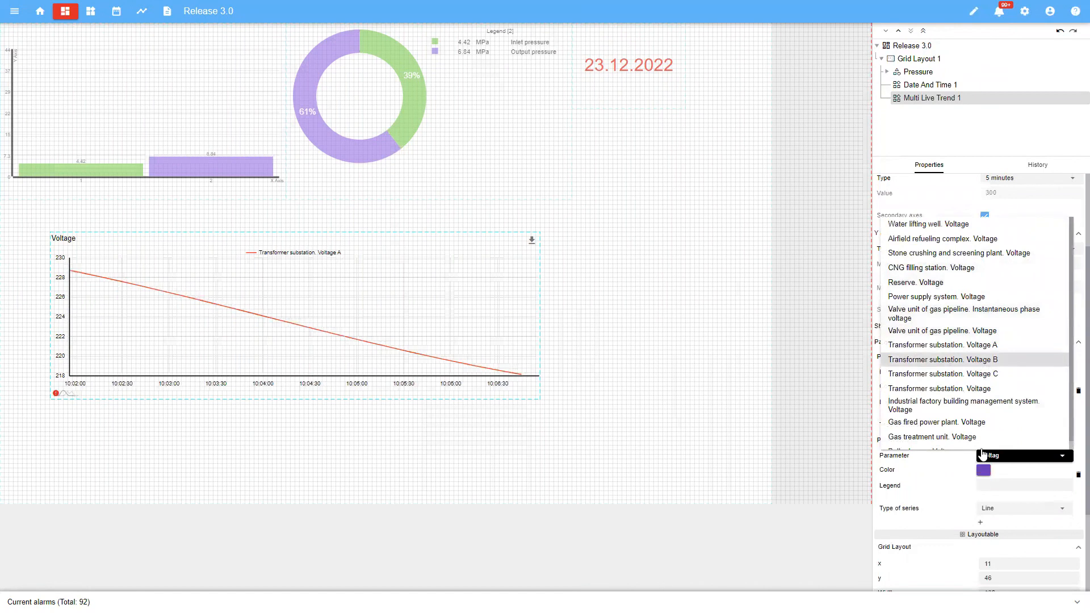
{"action": "left_click", "coordinate": [986, 366]}
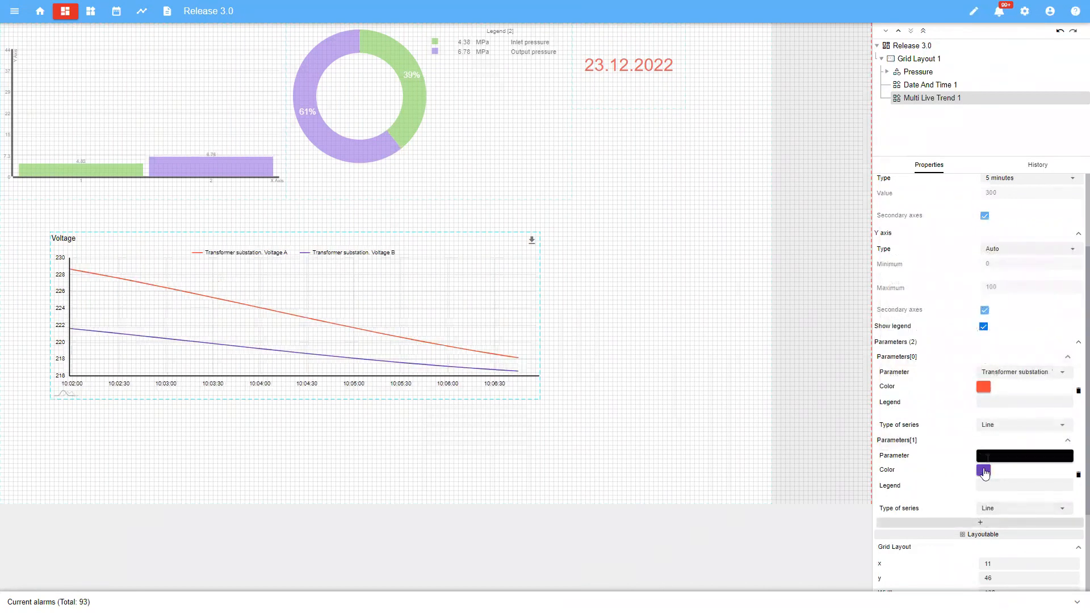
- Add a third parameter to the trend and assign Transformer substation. Voltage C, using the same voltage filter
{"action": "left_click", "coordinate": [982, 523]}
{"action": "scroll", "coordinate": [991, 505], "scroll_direction": "down", "scroll_amount": 1}
{"action": "left_click", "coordinate": [1001, 482]}
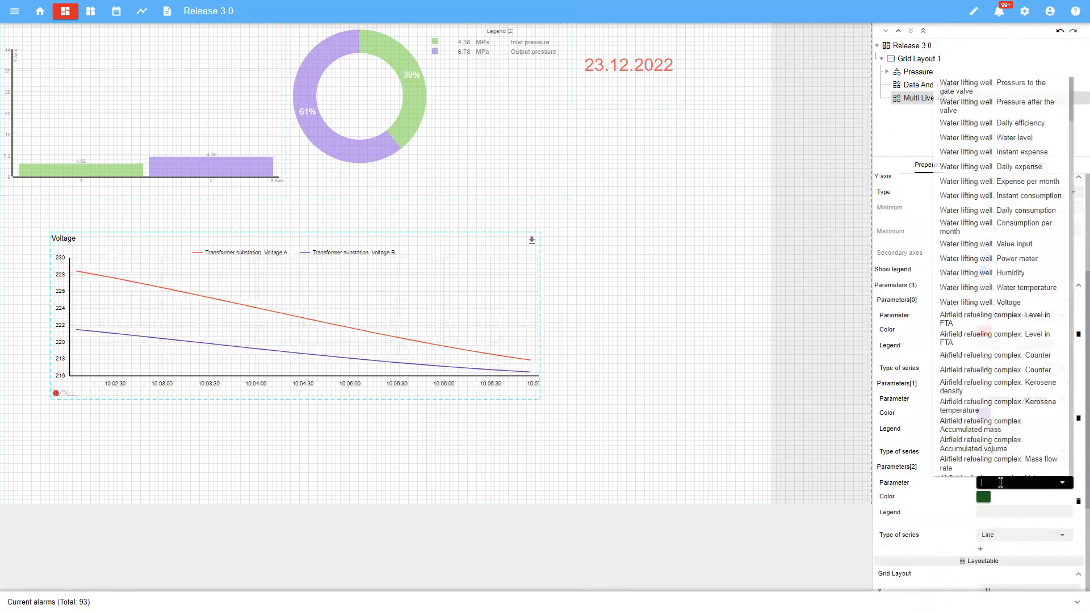
{"action": "type", "text": "voltag"}
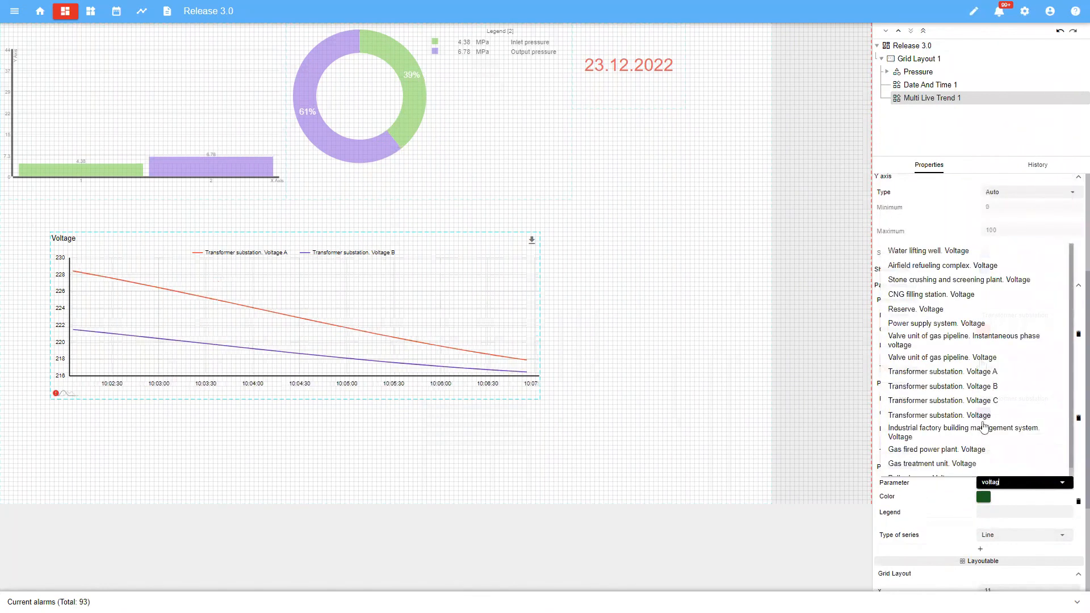
{"action": "left_click", "coordinate": [984, 402]}
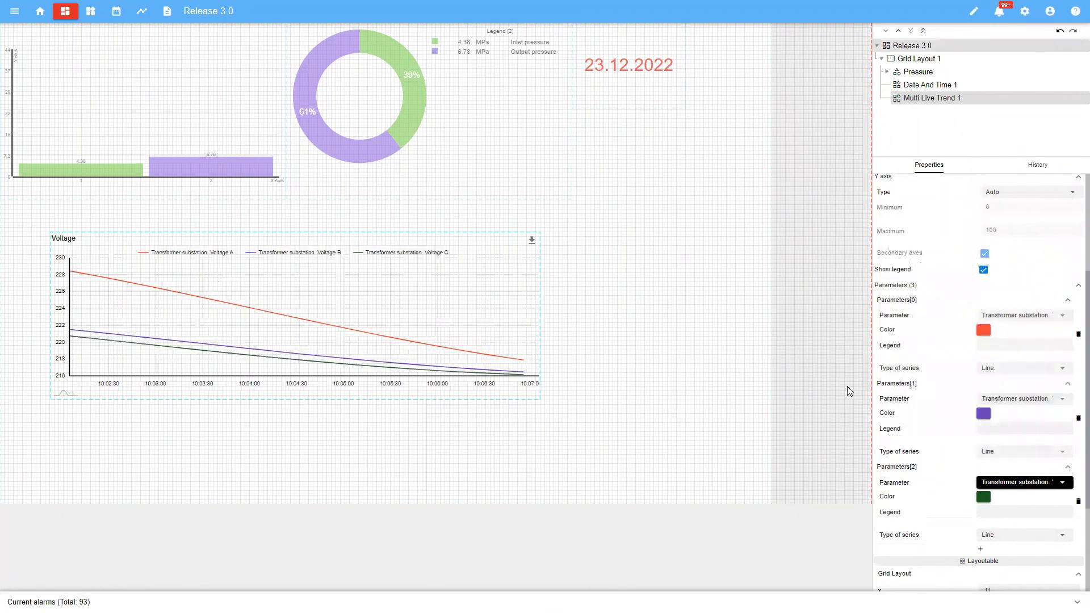
- Change the Voltage B series color to olive green #abbf69
{"action": "left_click", "coordinate": [984, 414]}
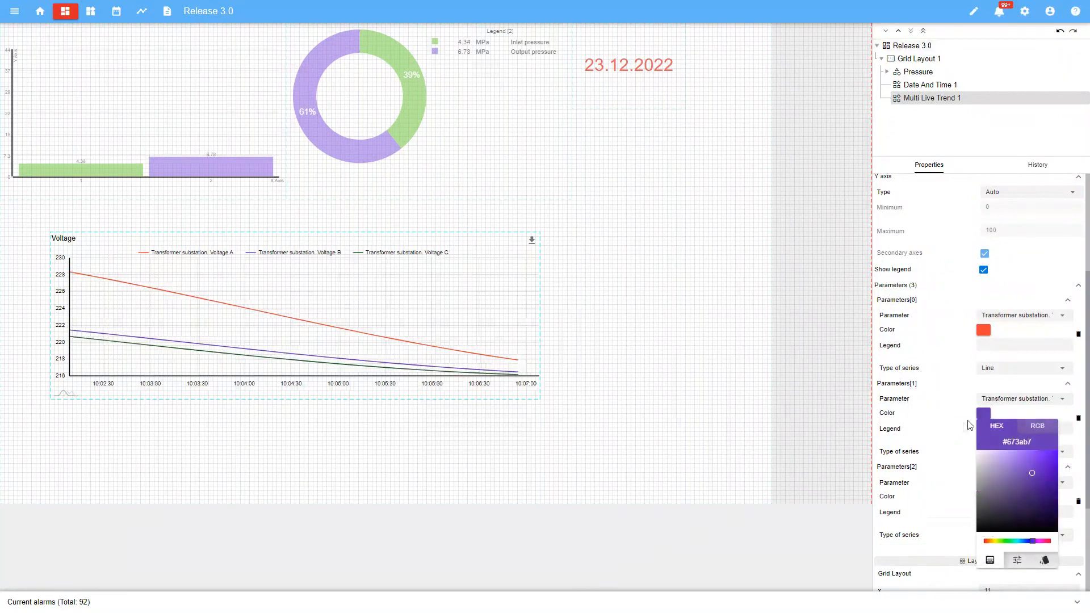
{"action": "left_click", "coordinate": [1012, 458]}
{"action": "left_click_drag", "start_coordinate": [1032, 546], "coordinate": [997, 544]}
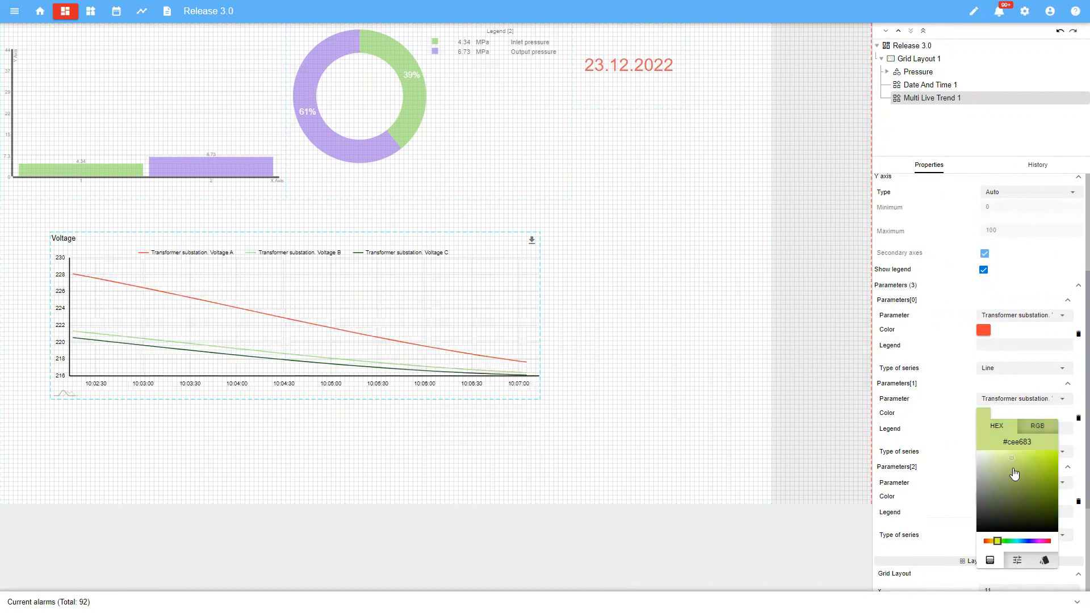
{"action": "left_click", "coordinate": [1014, 470]}
{"action": "left_click", "coordinate": [966, 414]}
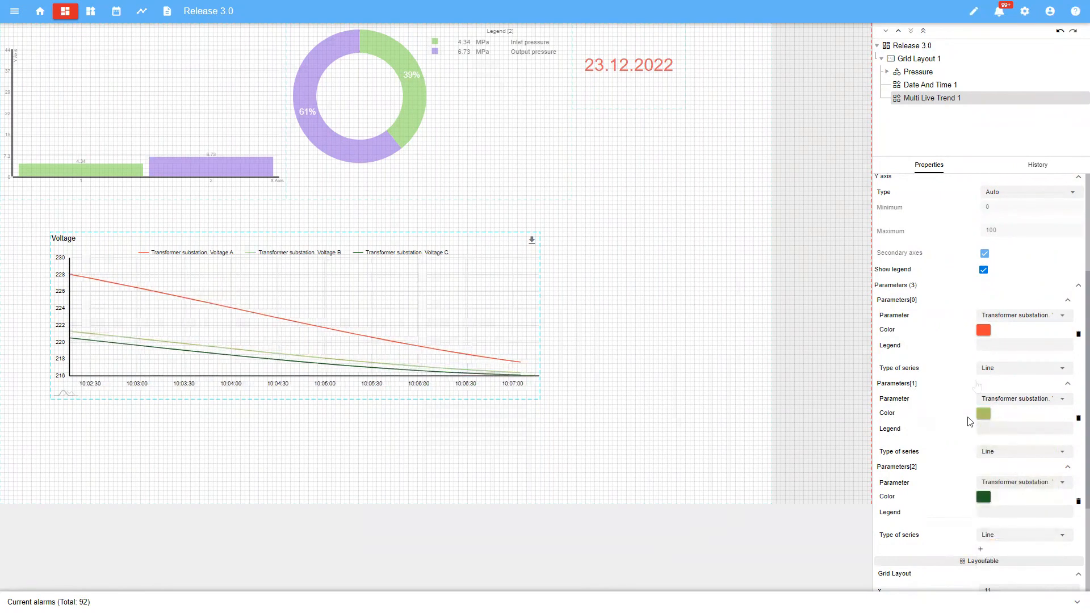
- Save the dashboard with the three-parameter trend and reopen it for editing
{"action": "scroll", "coordinate": [939, 340], "scroll_direction": "up", "scroll_amount": 3}
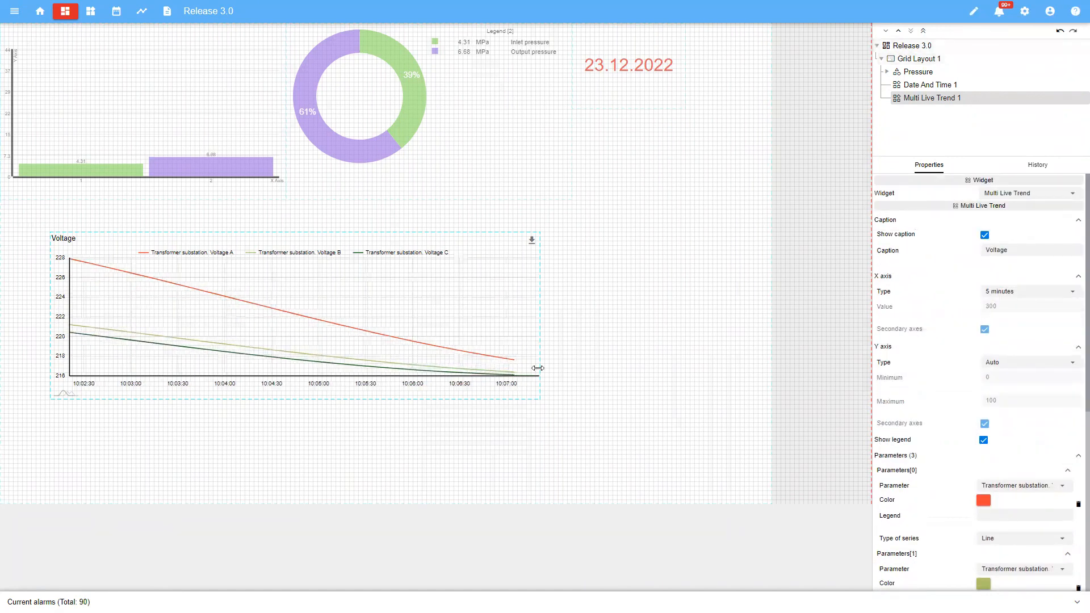
{"action": "left_click", "coordinate": [971, 12]}
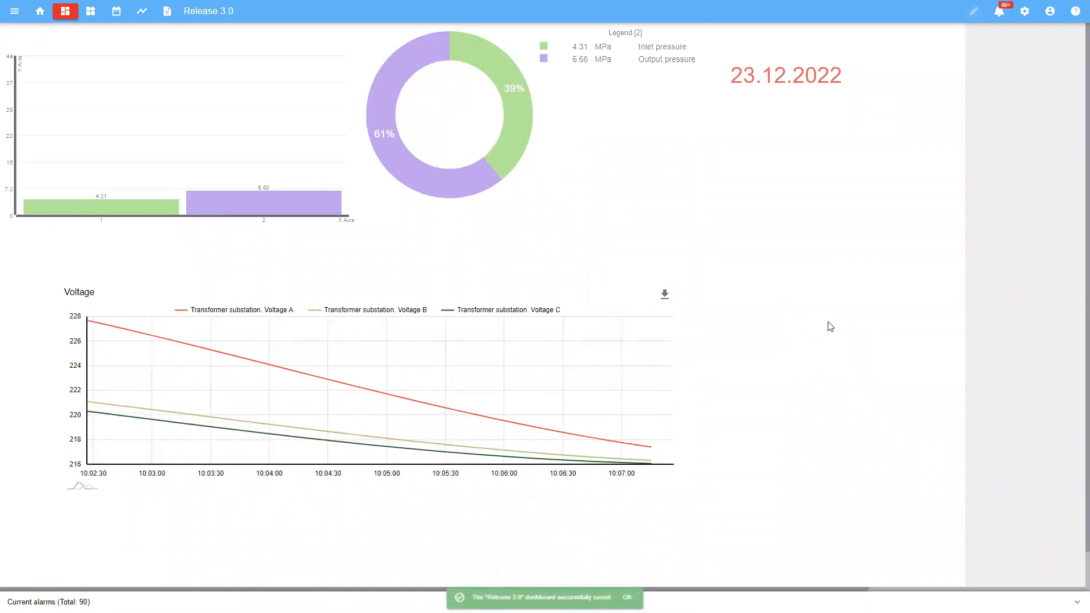
{"action": "left_click", "coordinate": [974, 11]}
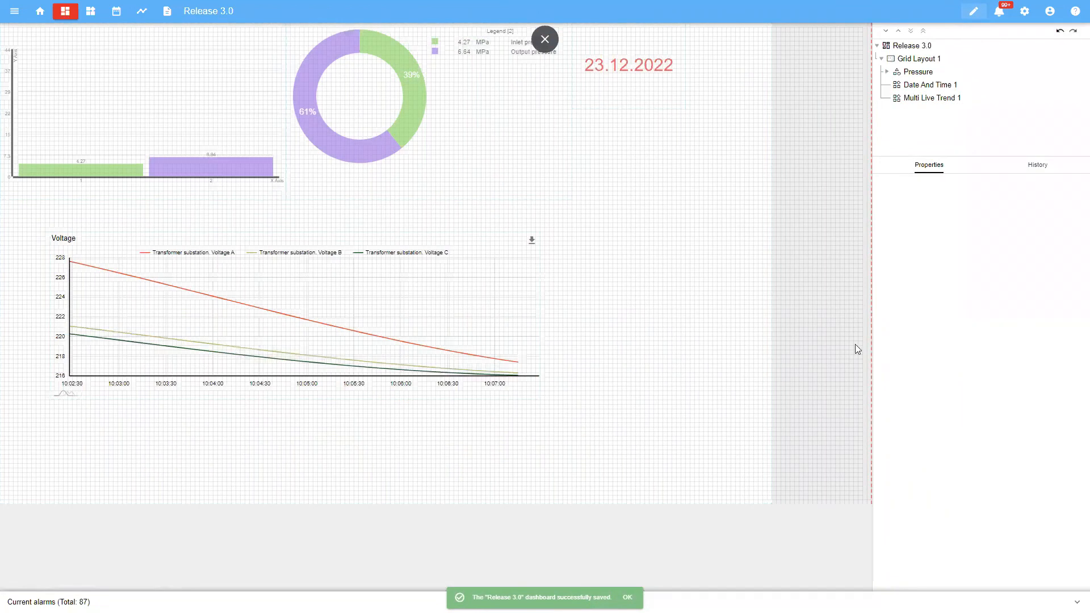
- Try a 30-minute X axis span on the Voltage trend and settle on 15 minutes
{"action": "left_click", "coordinate": [538, 335]}
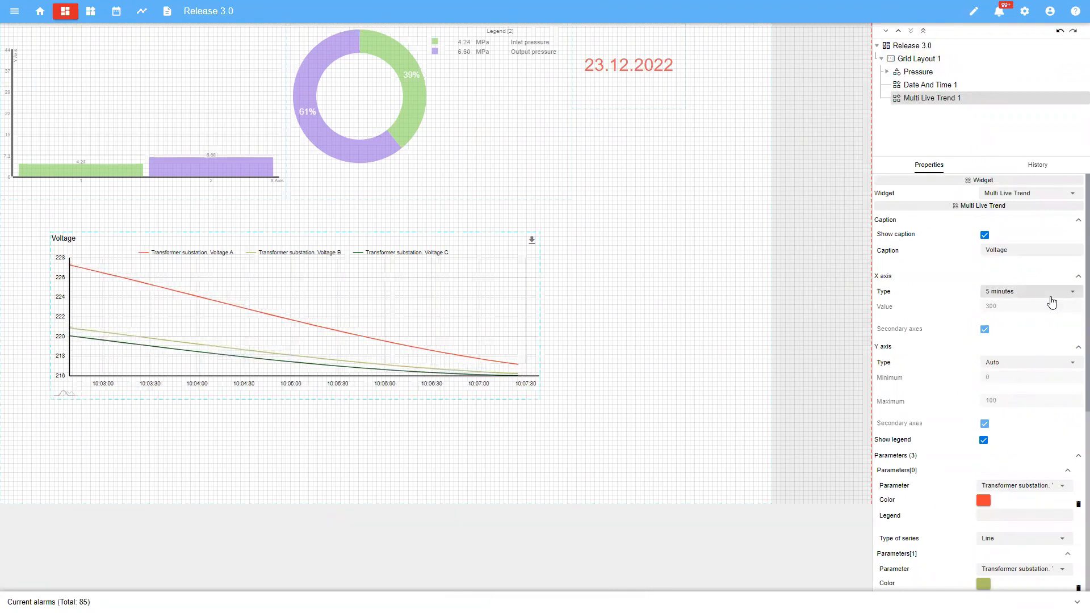
{"action": "left_click", "coordinate": [1053, 297]}
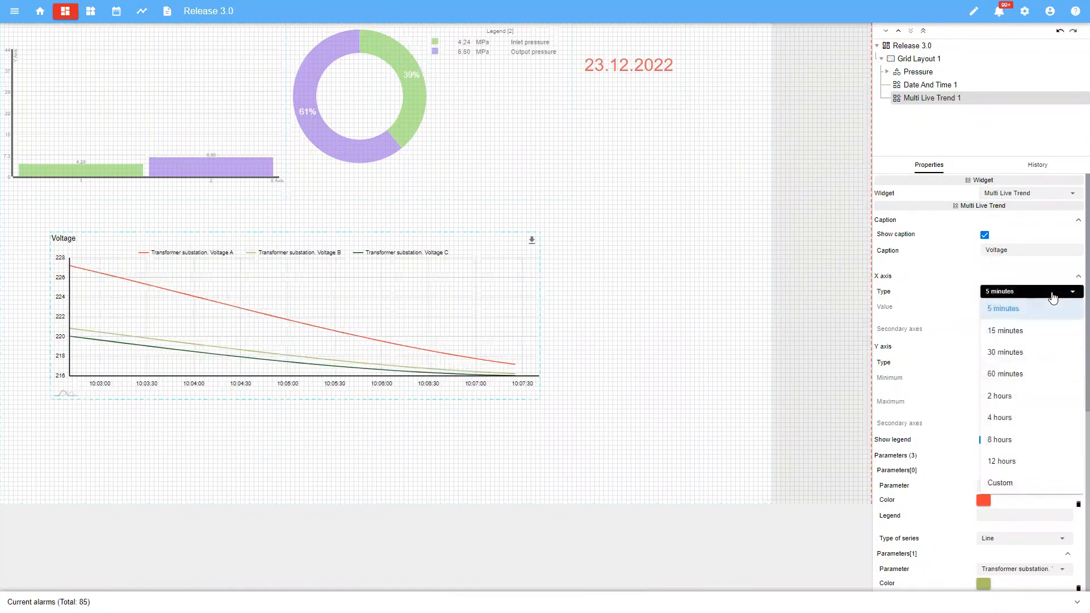
{"action": "left_click", "coordinate": [1024, 355]}
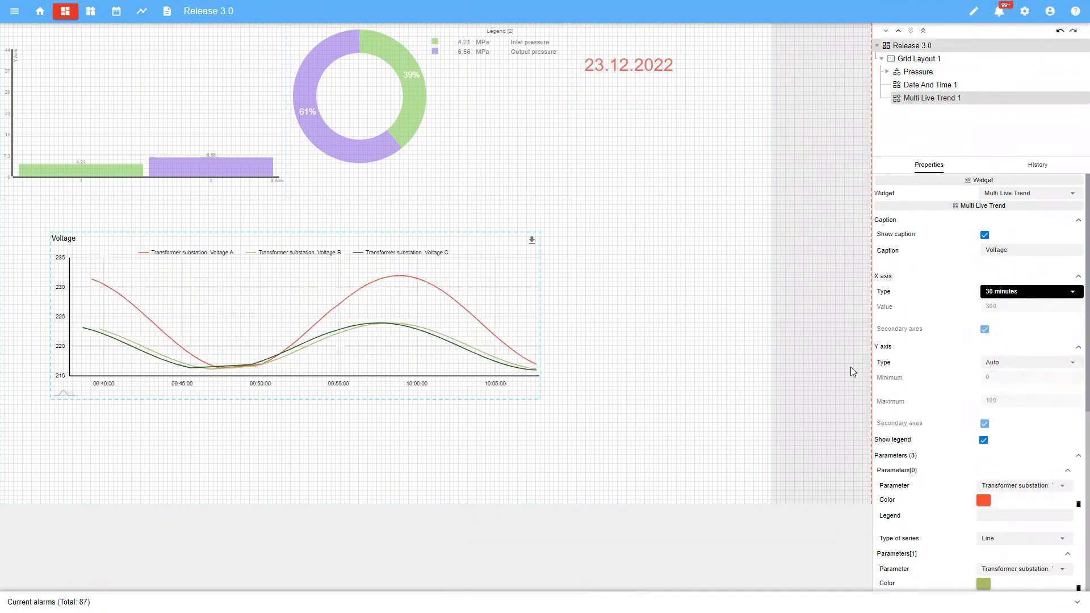
{"action": "left_click", "coordinate": [1056, 297]}
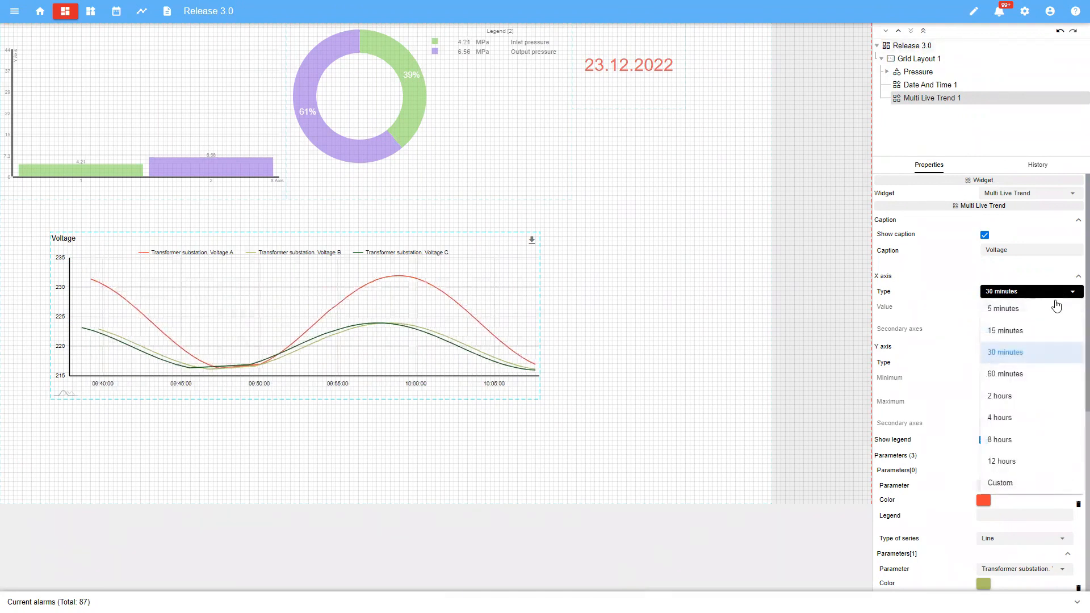
{"action": "left_click", "coordinate": [1025, 333]}
{"action": "left_click", "coordinate": [1025, 293]}
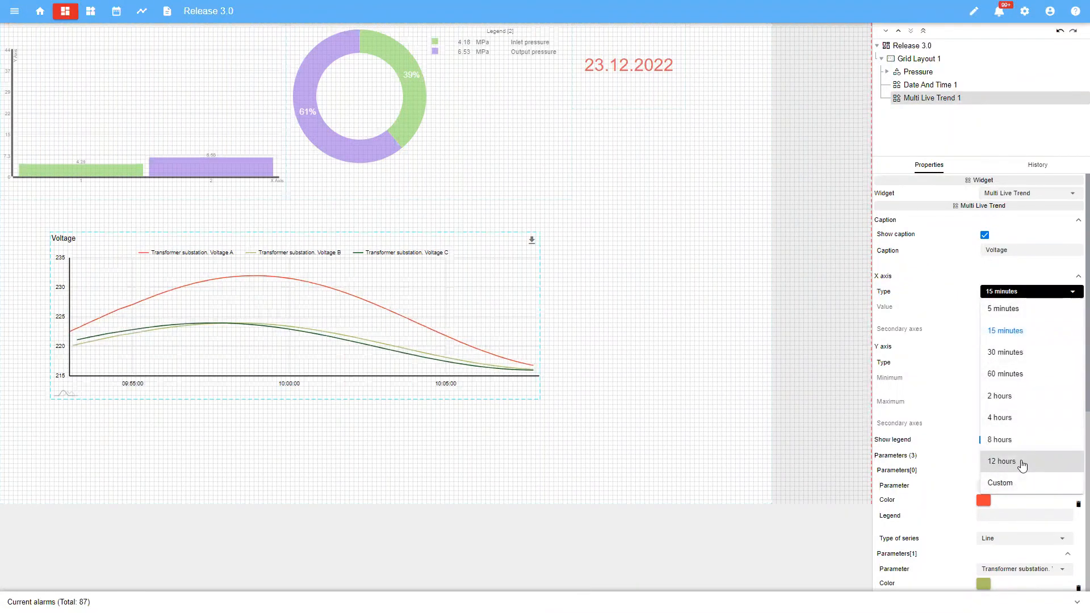
{"action": "left_click", "coordinate": [1009, 334]}
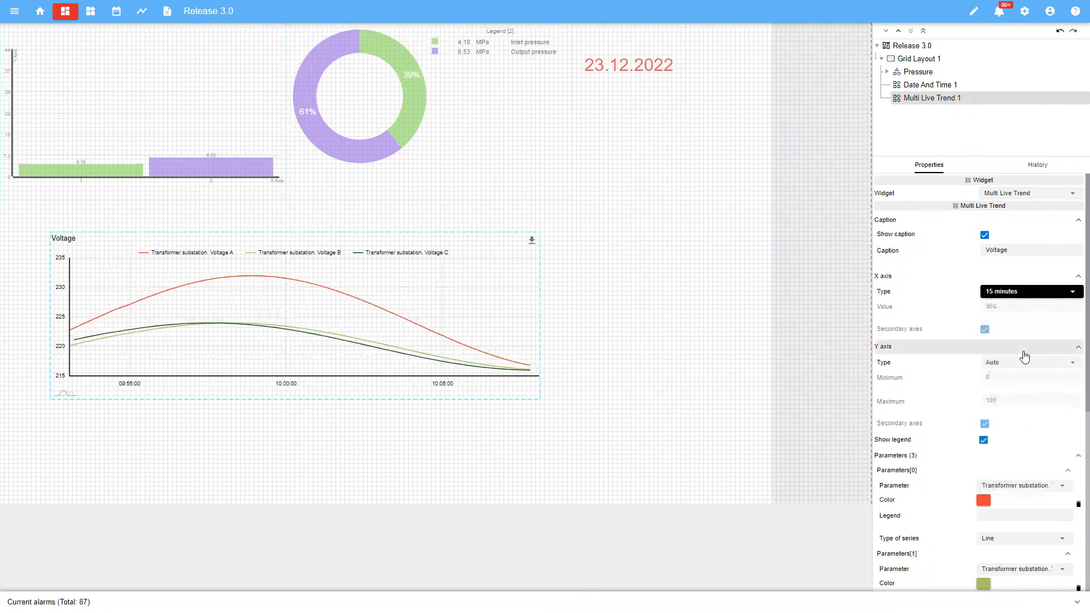
- Set the type of series to filled for all three voltage parameters of the trend
{"action": "scroll", "coordinate": [1019, 350], "scroll_direction": "down", "scroll_amount": 3}
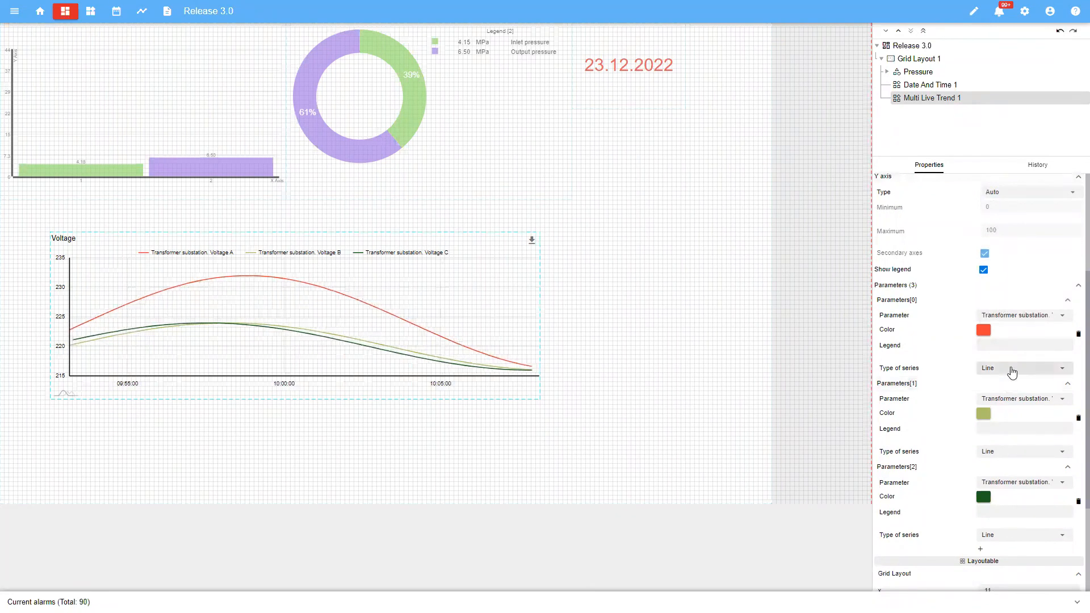
{"action": "left_click", "coordinate": [1013, 370]}
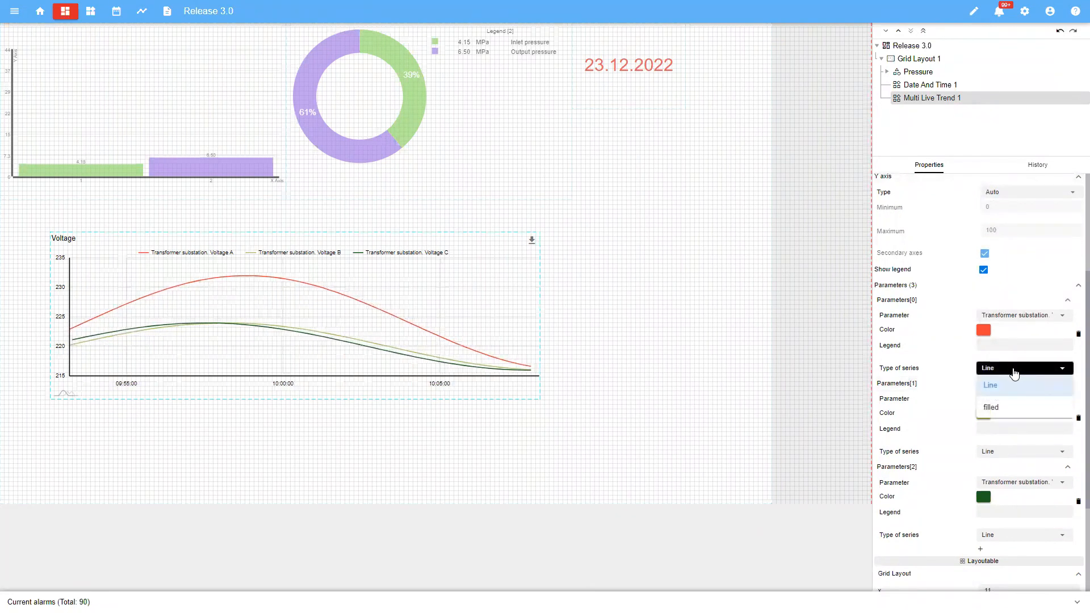
{"action": "left_click", "coordinate": [1010, 407]}
{"action": "left_click", "coordinate": [998, 454]}
{"action": "left_click", "coordinate": [1004, 492]}
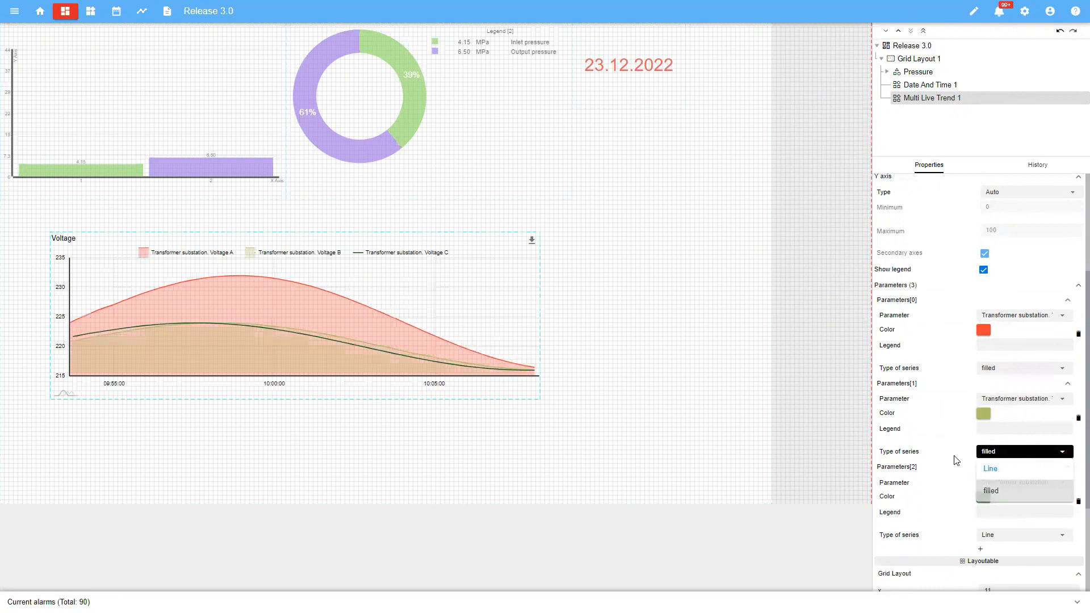
{"action": "left_click", "coordinate": [1010, 537]}
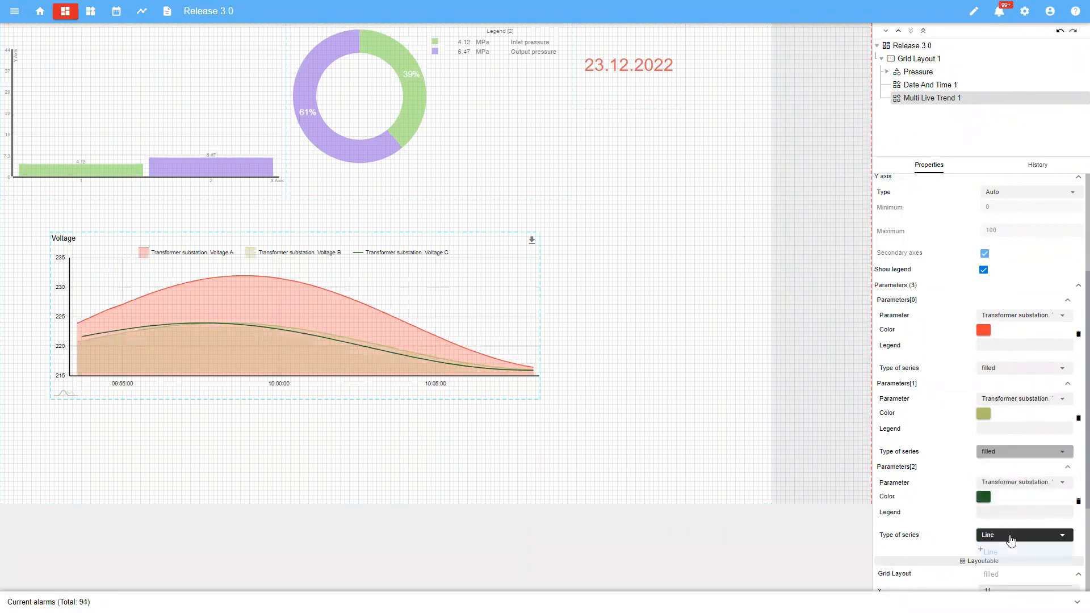
{"action": "left_click", "coordinate": [991, 574]}
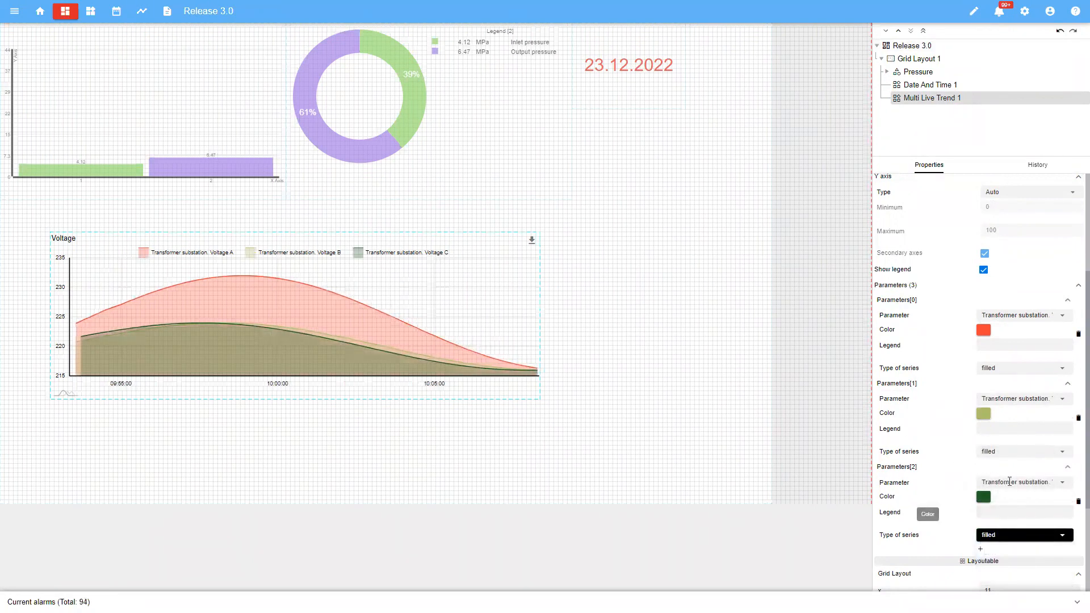
- Recolor the Voltage B series to blue #2437e0
{"action": "left_click", "coordinate": [984, 418]}
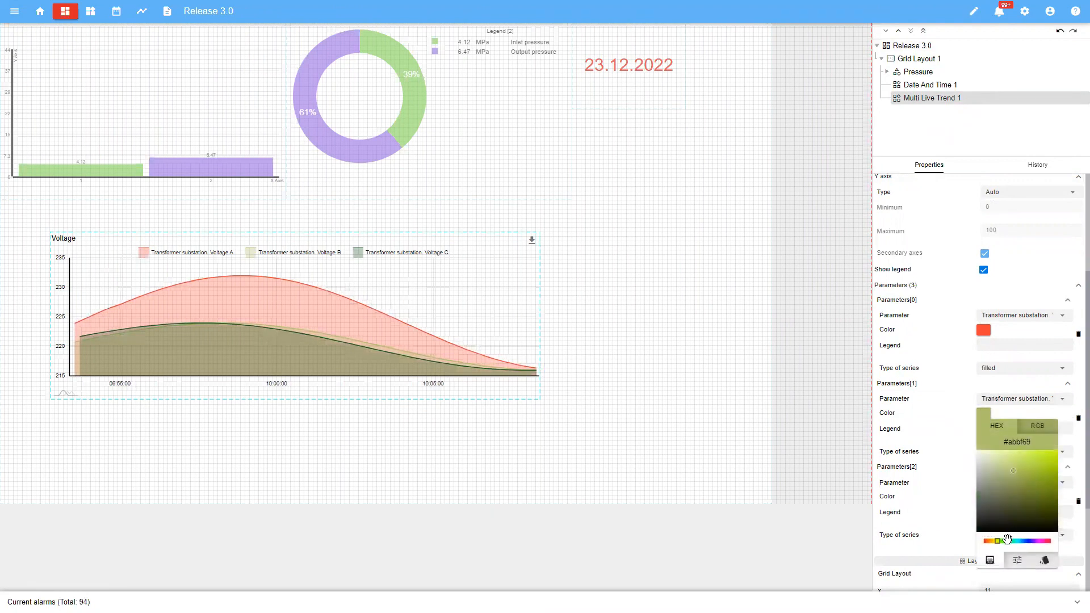
{"action": "left_click_drag", "start_coordinate": [1022, 543], "coordinate": [1028, 542]}
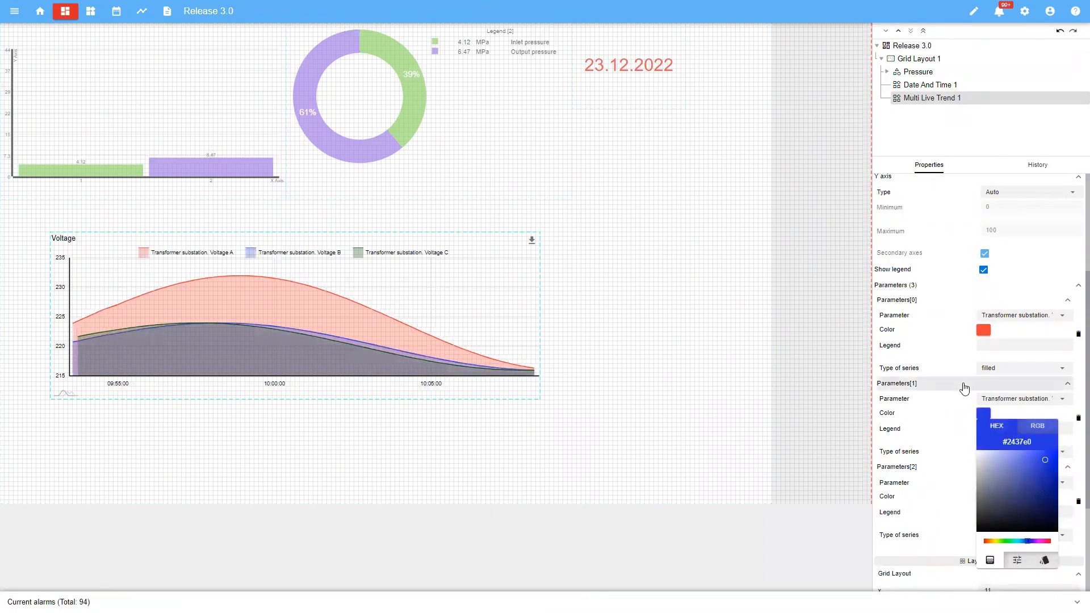
{"action": "left_click", "coordinate": [963, 425]}
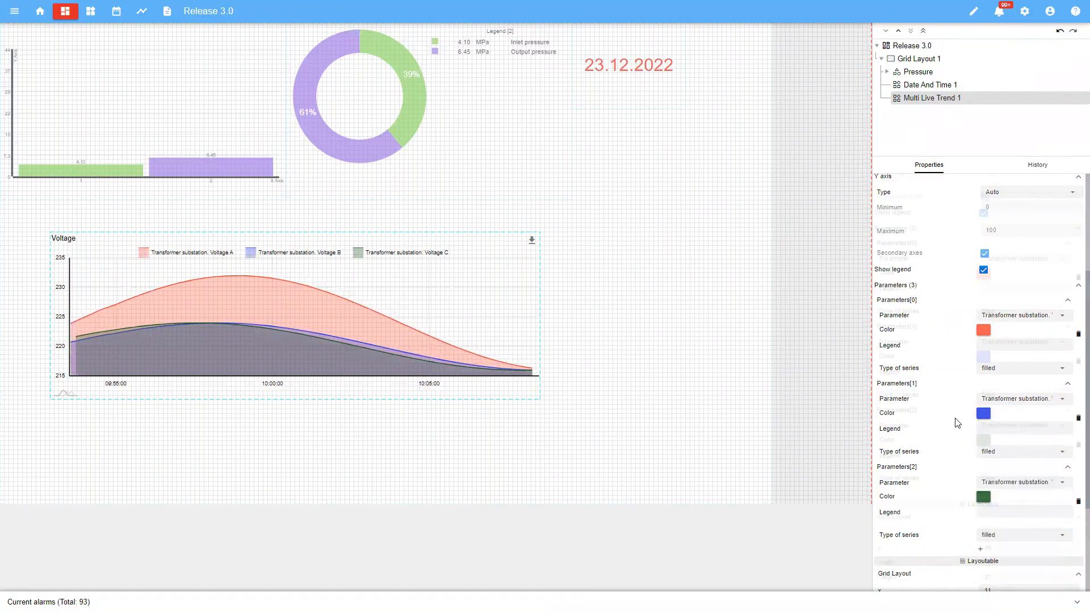
- Reduce the Multi Live Trend widget's opacity to 0.9 and save the dashboard
{"action": "scroll", "coordinate": [959, 423], "scroll_direction": "down", "scroll_amount": 1}
{"action": "scroll", "coordinate": [958, 423], "scroll_direction": "down", "scroll_amount": 2}
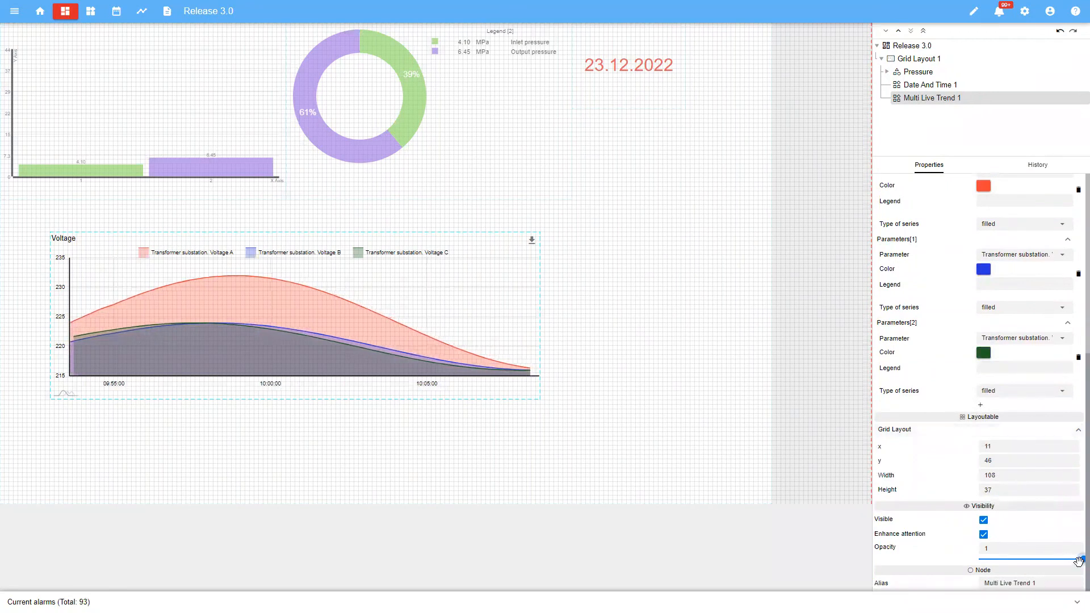
{"action": "mouse_move", "coordinate": [1075, 562]}
{"action": "left_mouse_down"}
{"action": "mouse_move", "coordinate": [1011, 572]}
{"action": "mouse_move", "coordinate": [1075, 563]}
{"action": "left_mouse_up"}
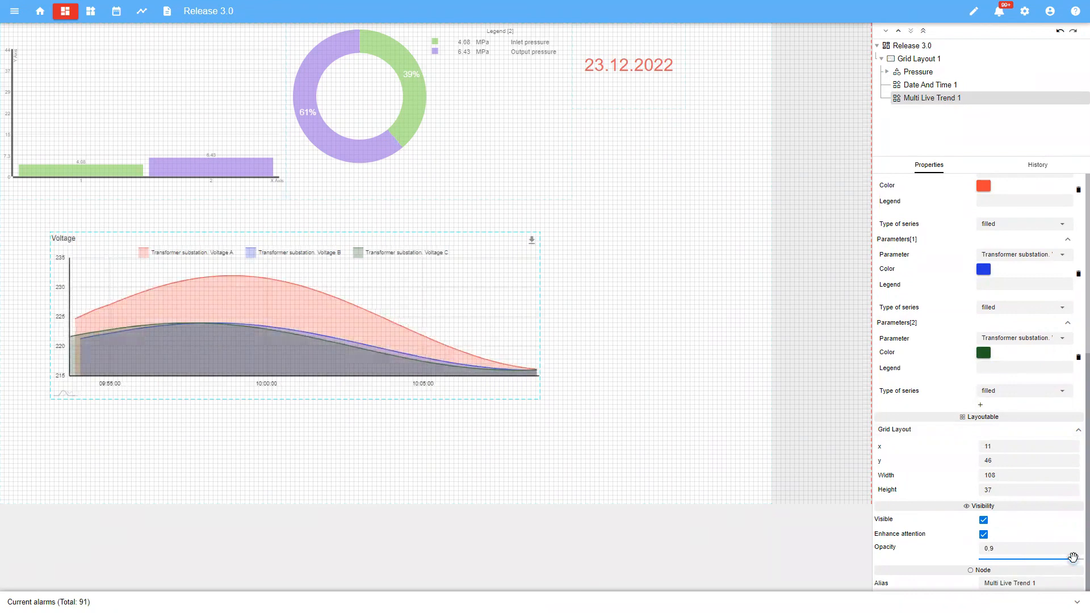
{"action": "left_click", "coordinate": [974, 12]}
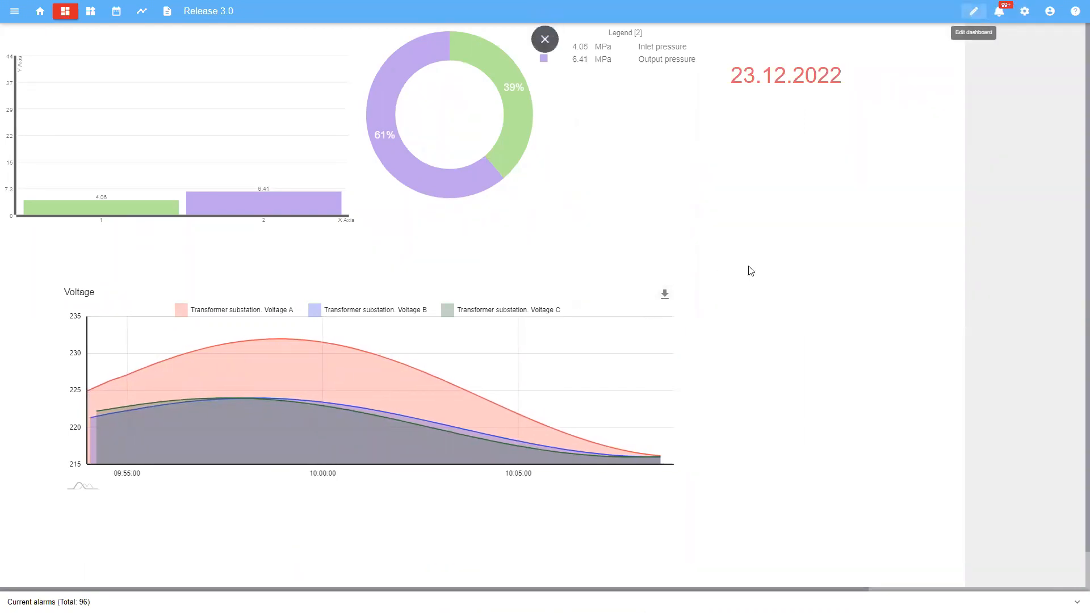
- Reopen the dashboard for editing, shrink the Voltage trend and place it directly below the pressure charts against the grid's left edge
{"action": "left_click", "coordinate": [975, 13]}
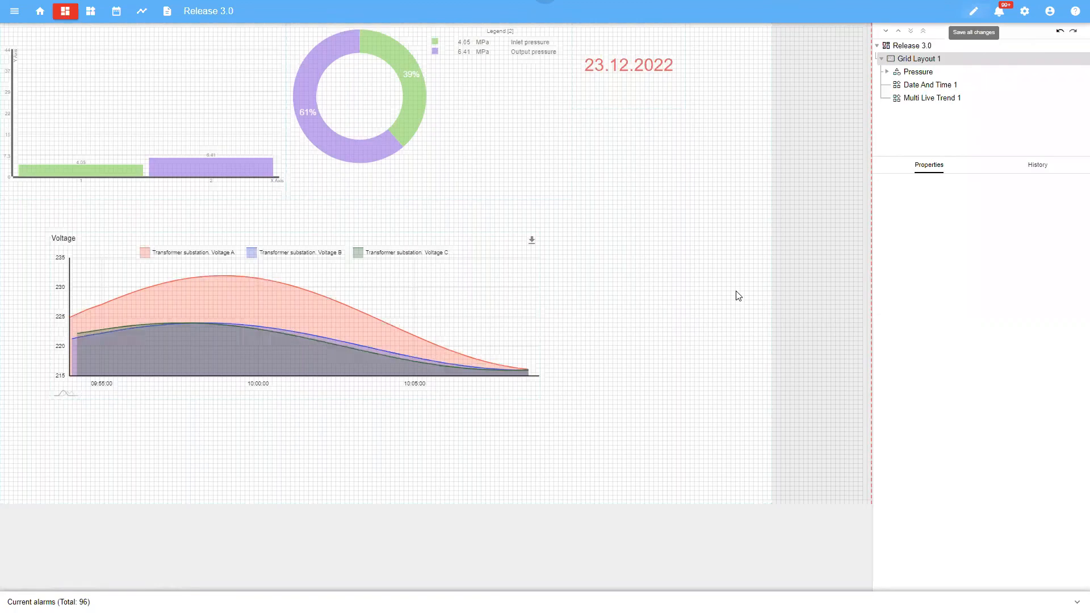
{"action": "left_click", "coordinate": [538, 337]}
{"action": "left_click_drag", "start_coordinate": [513, 381], "coordinate": [458, 340]}
{"action": "left_click_drag", "start_coordinate": [217, 236], "coordinate": [148, 202]}
- Add a Link Button widget to the grid layout, enlarge it to 34 by 13 cells and select it for configuration
{"action": "left_click", "coordinate": [648, 263]}
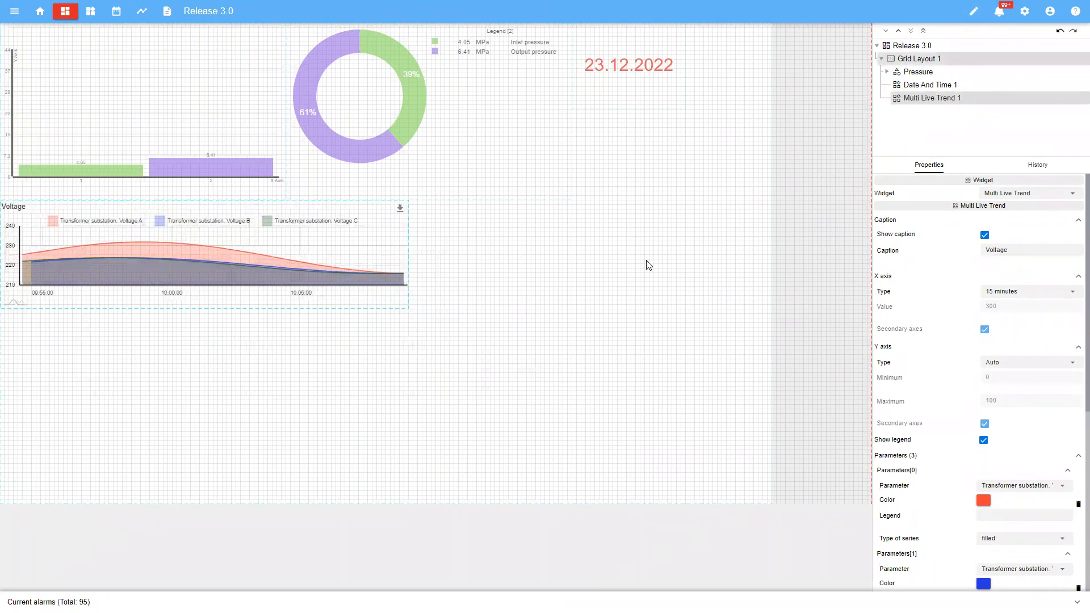
{"action": "right_click", "coordinate": [599, 262]}
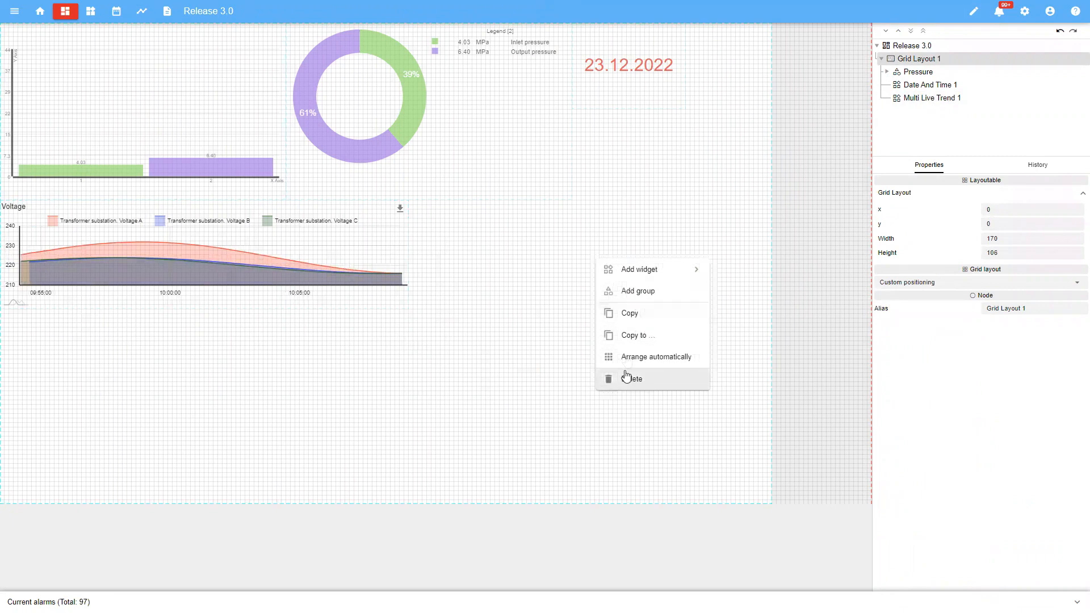
{"action": "mouse_move", "coordinate": [639, 274]}
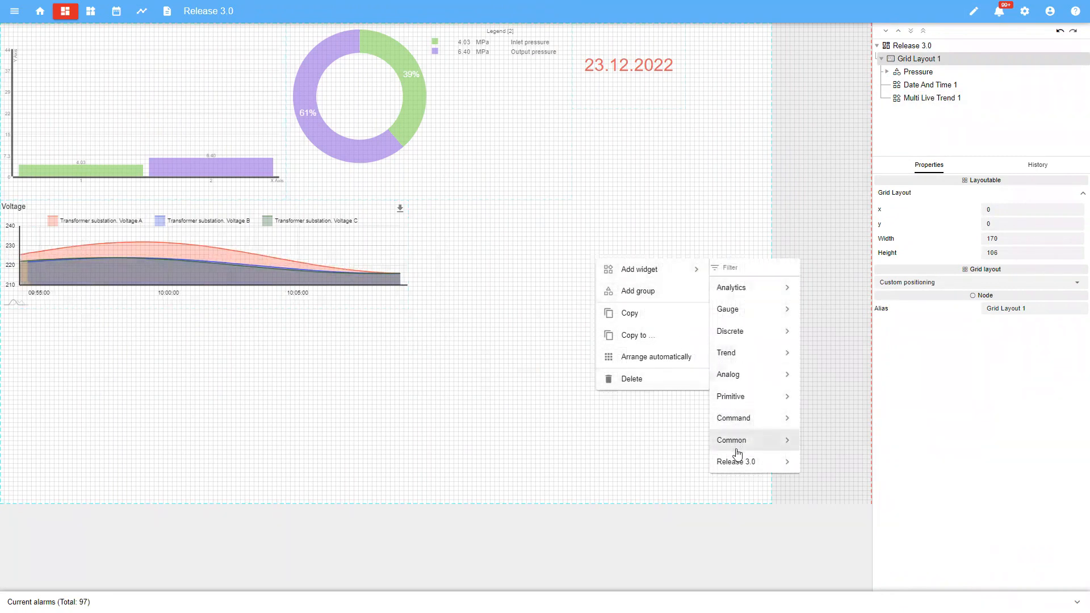
{"action": "mouse_move", "coordinate": [737, 447]}
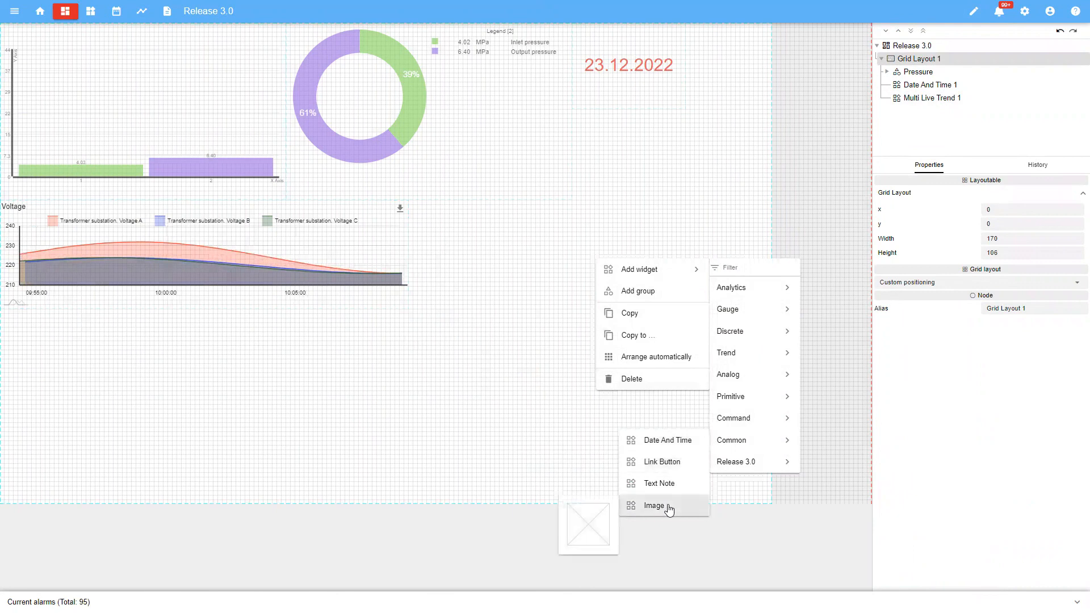
{"action": "left_click", "coordinate": [669, 467]}
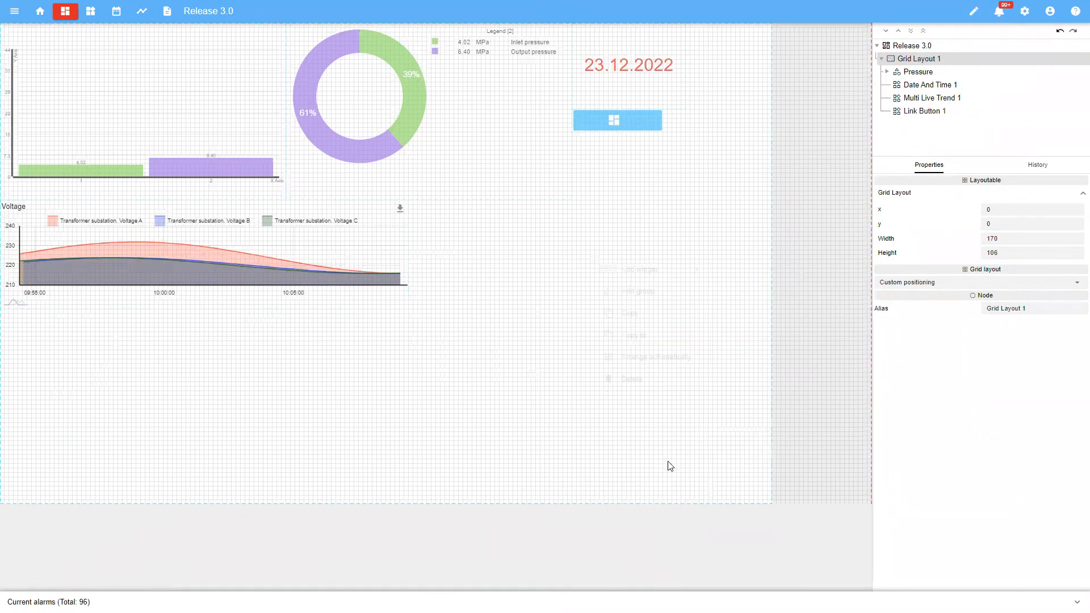
{"action": "left_click_drag", "start_coordinate": [662, 130], "coordinate": [738, 176]}
{"action": "left_click", "coordinate": [656, 137]}
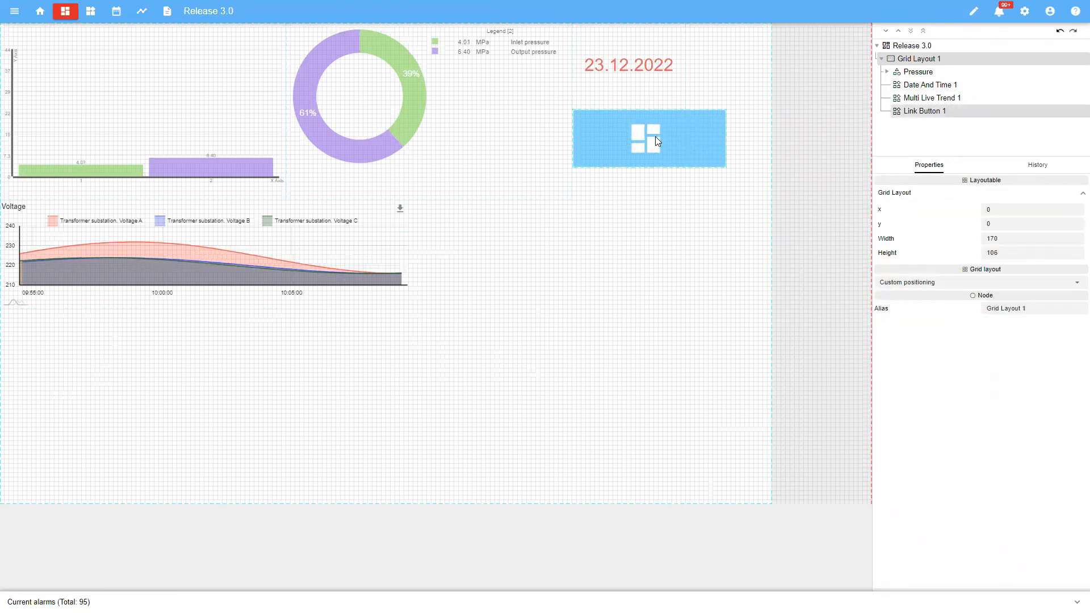
{"action": "left_click", "coordinate": [703, 142]}
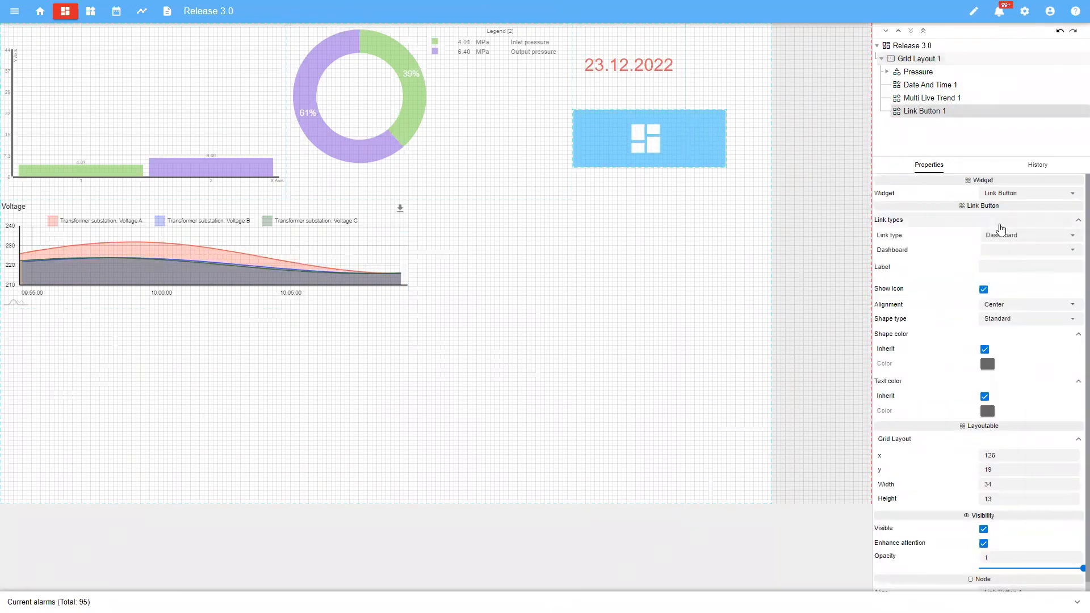
- Turn off shape color inheritance for the Link Button, link it to the Main dashboard and hide its icon
{"action": "left_click", "coordinate": [1054, 237]}
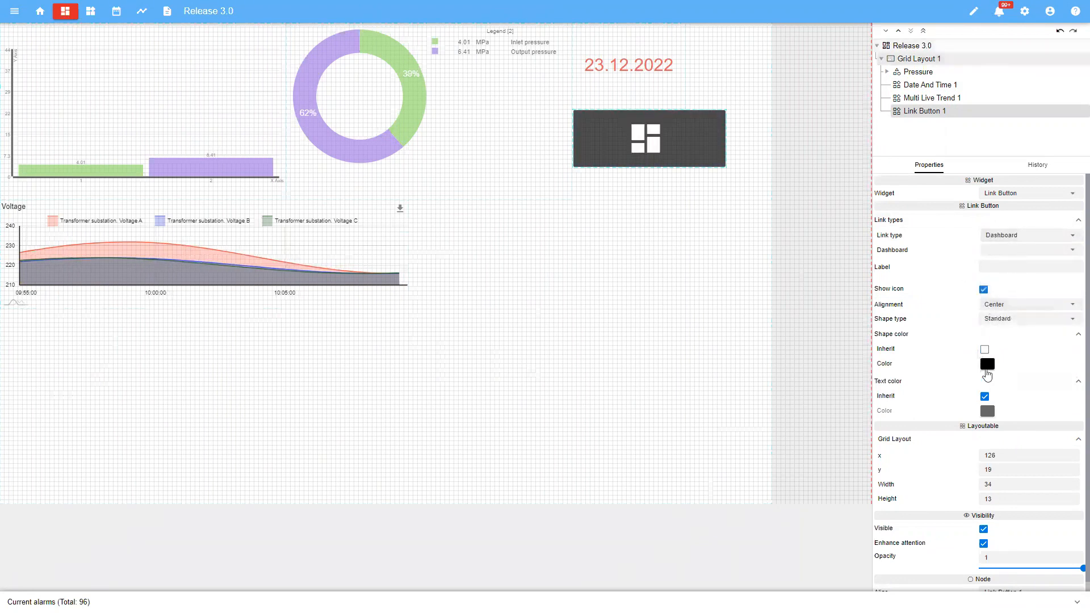
{"action": "left_click", "coordinate": [1011, 250]}
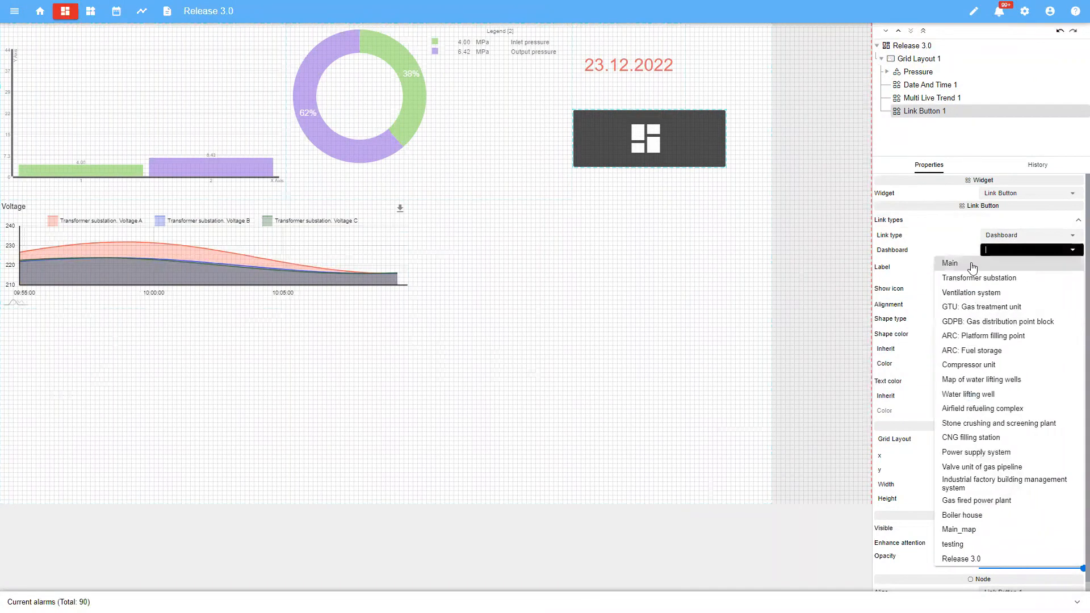
{"action": "left_click", "coordinate": [972, 265]}
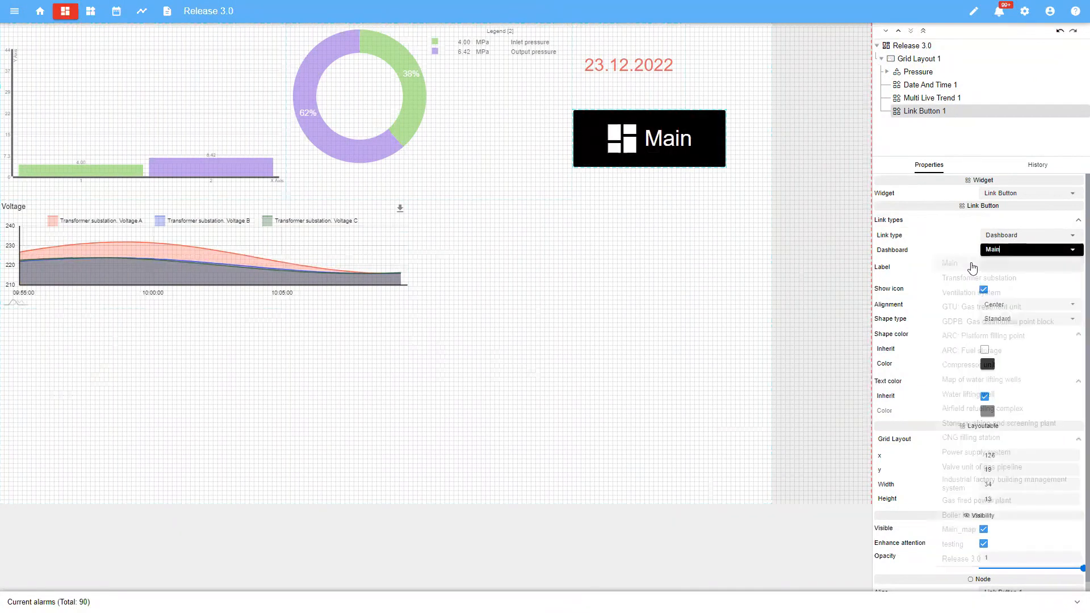
{"action": "left_click", "coordinate": [984, 290]}
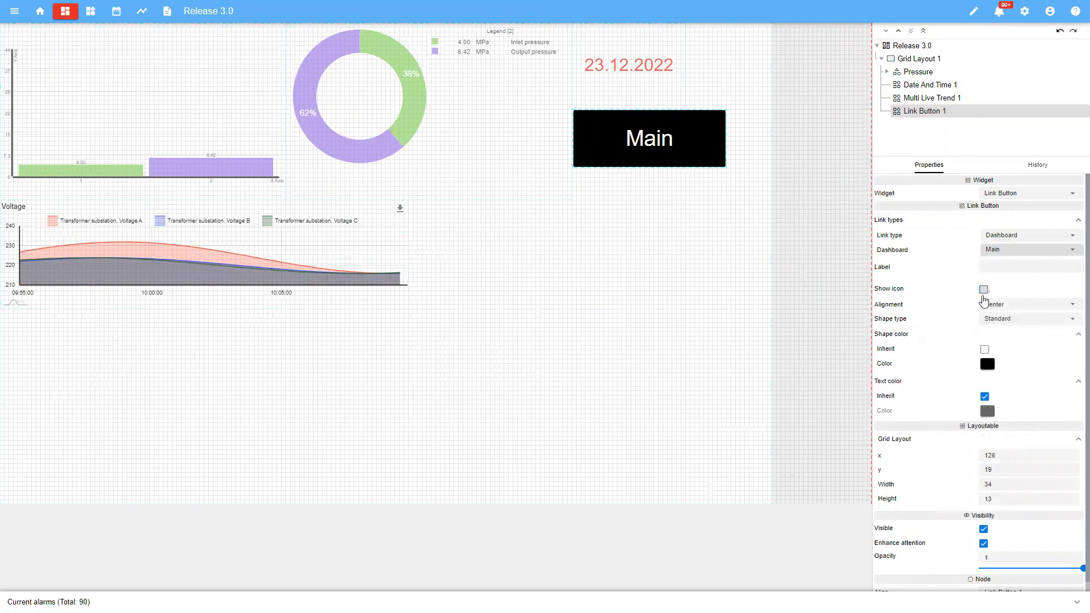
- Recolor the Link Button's shape to a light salmon red
{"action": "left_click", "coordinate": [989, 367]}
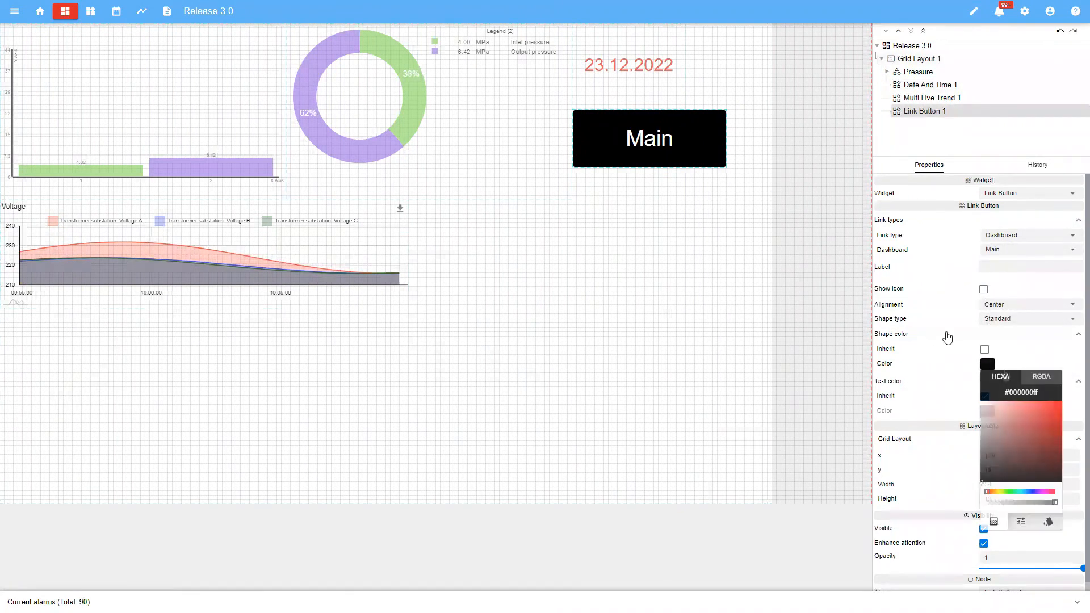
{"action": "left_click", "coordinate": [1016, 409]}
{"action": "left_click", "coordinate": [974, 375]}
- Turn off text color inheritance for the Link Button and set its text color to blue #2d75e0
{"action": "left_click", "coordinate": [985, 396]}
{"action": "left_click", "coordinate": [988, 410]}
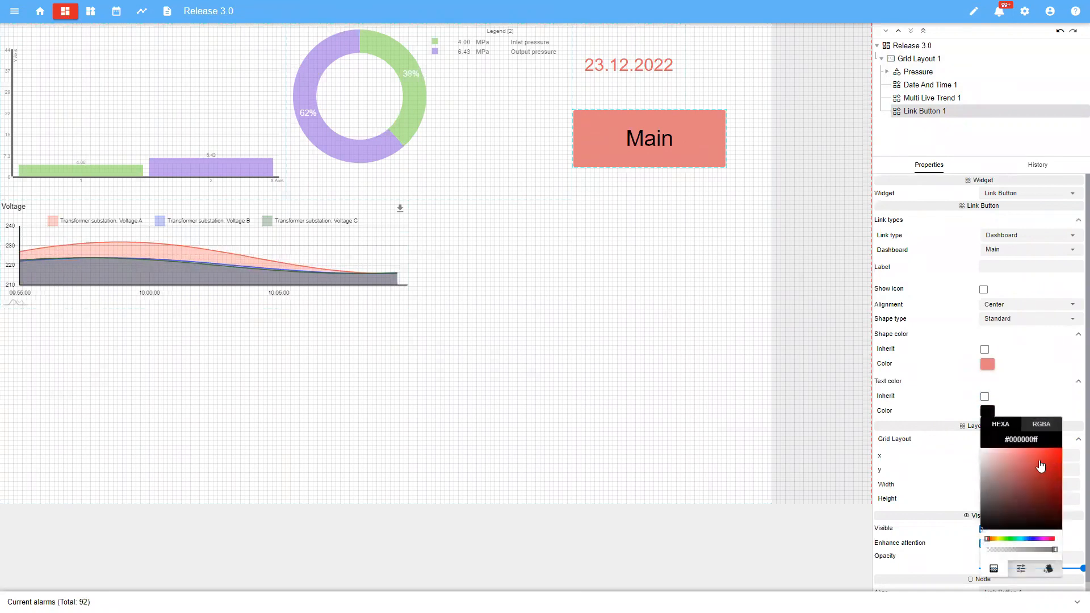
{"action": "left_click", "coordinate": [1027, 457]}
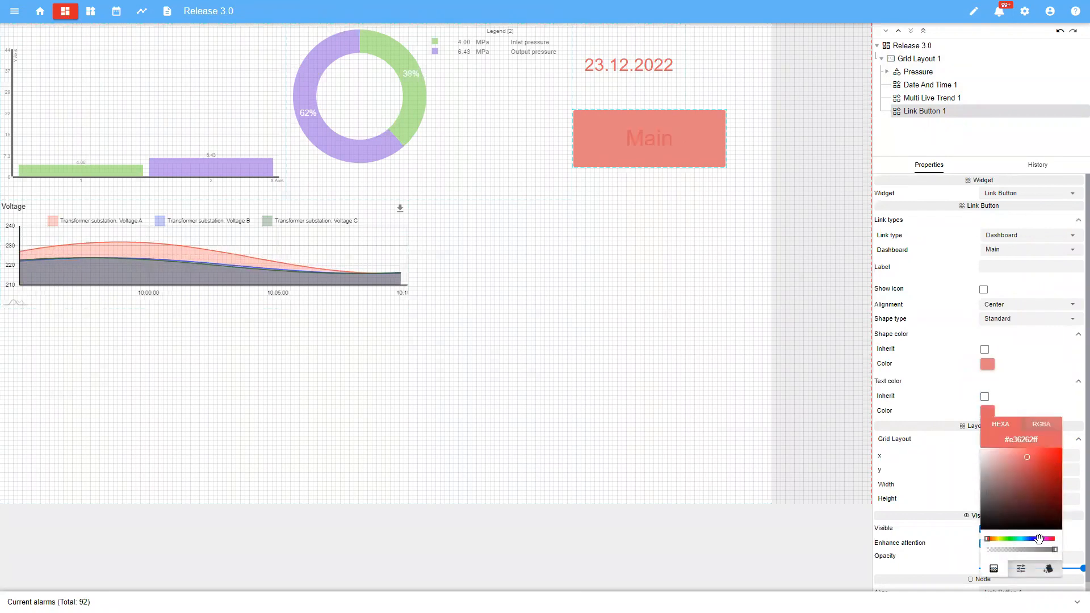
{"action": "left_click", "coordinate": [1028, 538]}
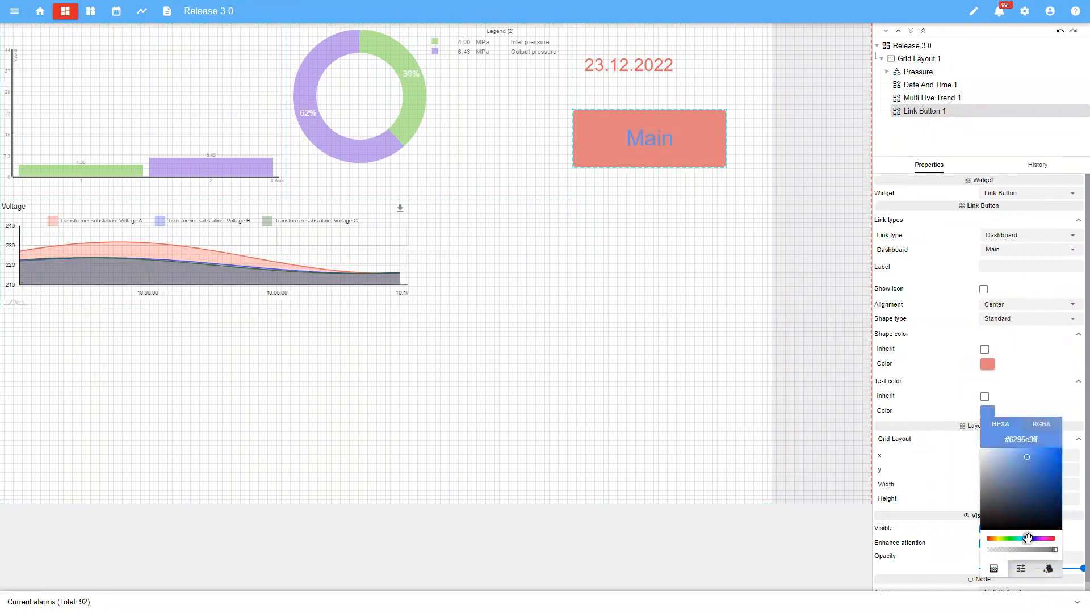
{"action": "left_click", "coordinate": [1045, 458]}
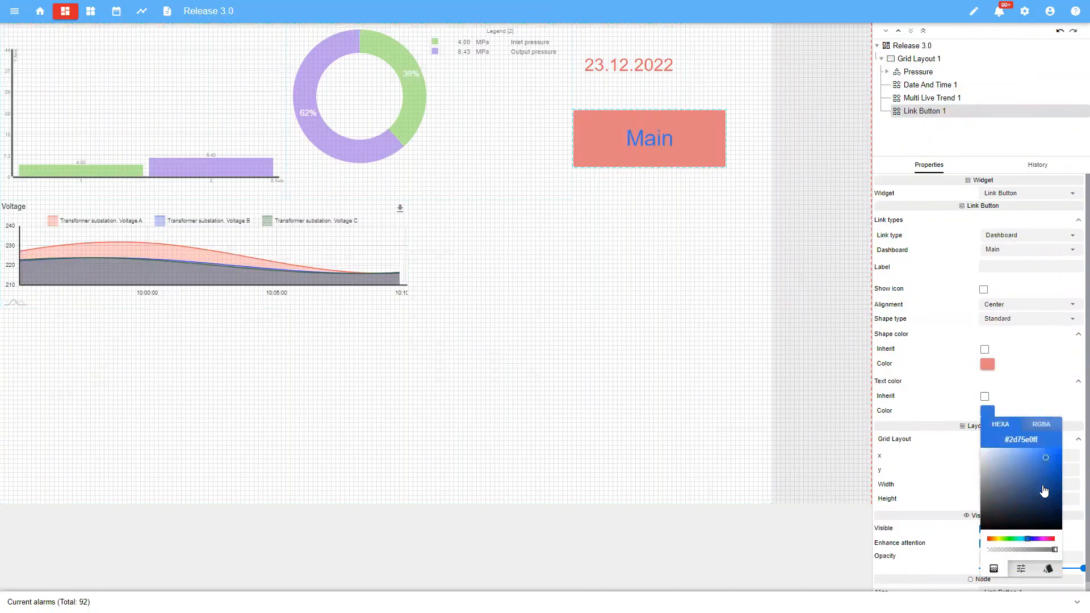
{"action": "left_click", "coordinate": [968, 403]}
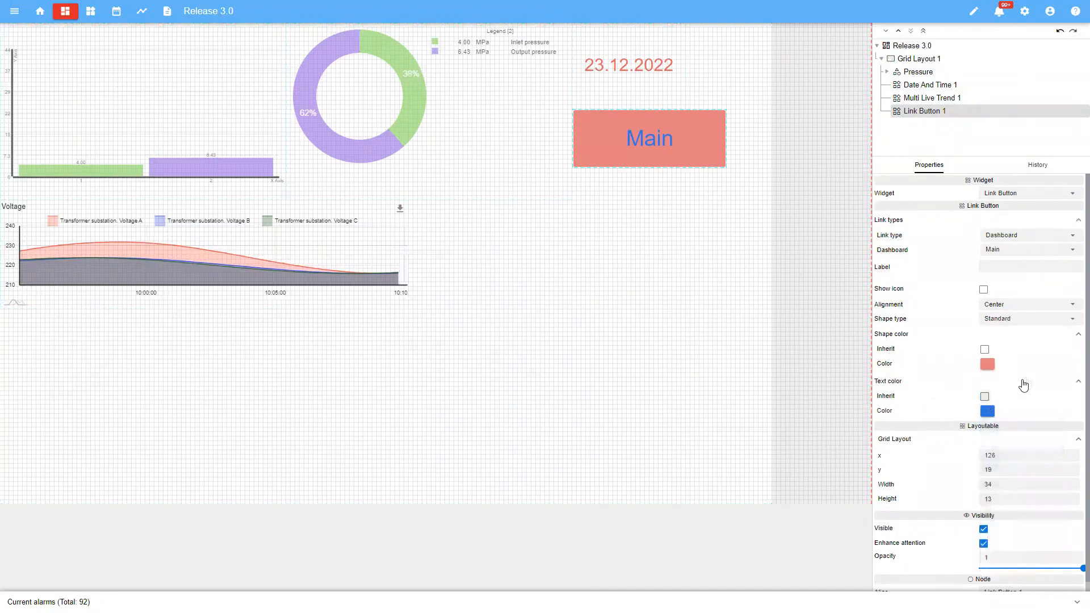
- Reduce the Link Button's opacity to 0.9 and shrink the widget to 20 by 8 cells
{"action": "scroll", "coordinate": [1045, 420], "scroll_direction": "down", "scroll_amount": 1}
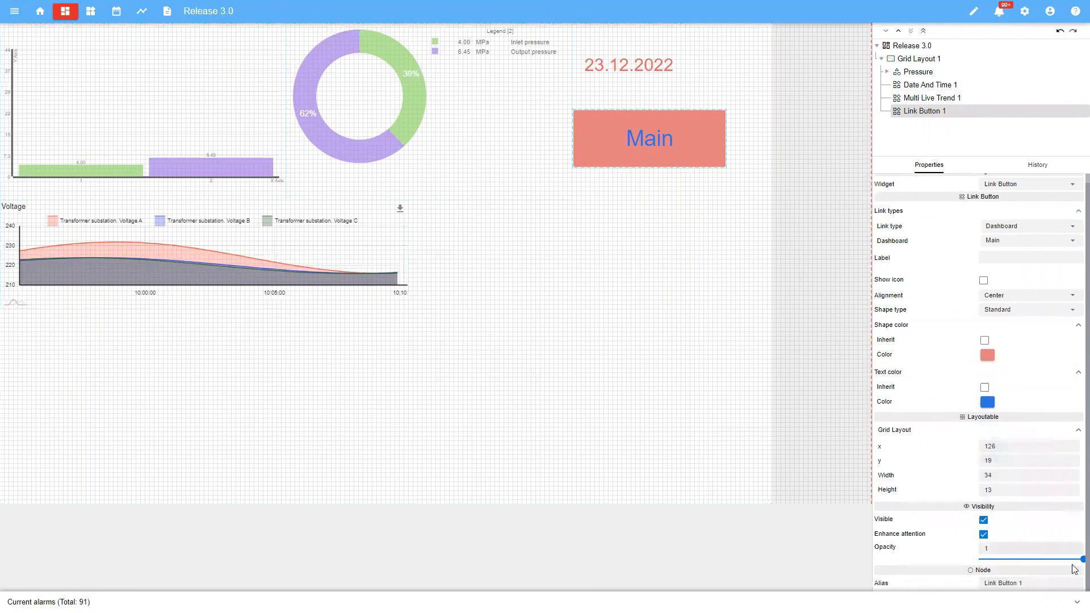
{"action": "left_click_drag", "start_coordinate": [1040, 564], "coordinate": [1072, 559]}
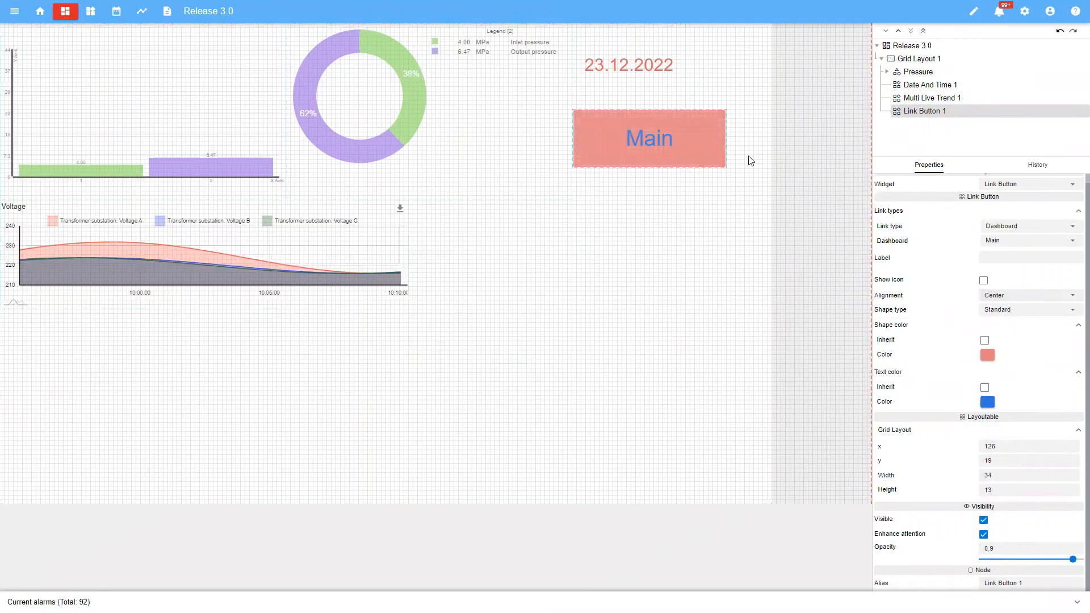
{"action": "left_click_drag", "start_coordinate": [725, 167], "coordinate": [646, 141]}
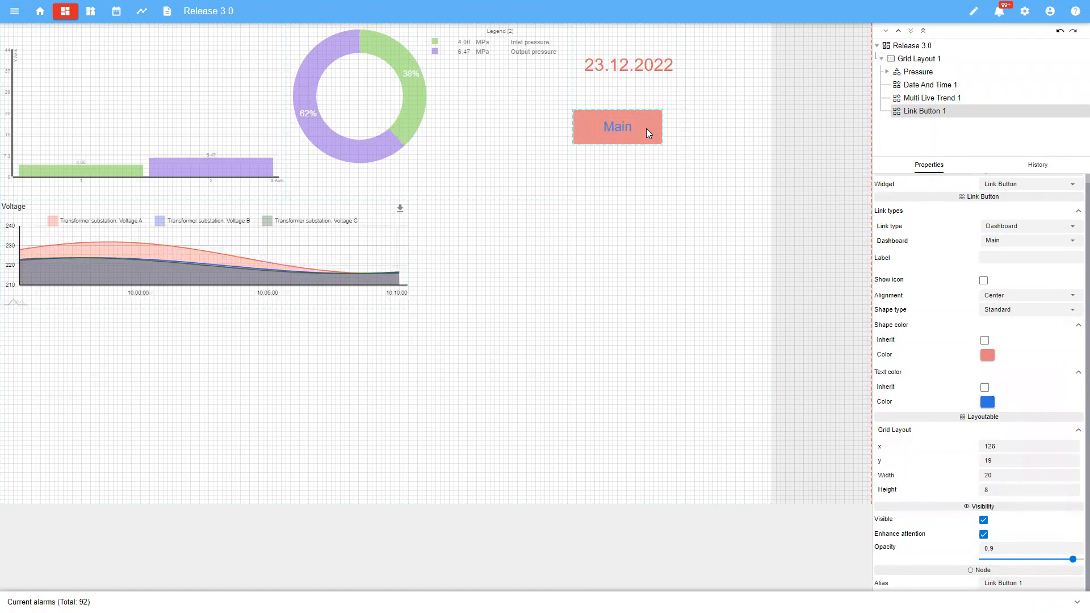
- Place the Main link button below the date, slightly to its right, and save the dashboard
{"action": "left_click_drag", "start_coordinate": [646, 129], "coordinate": [557, 152]}
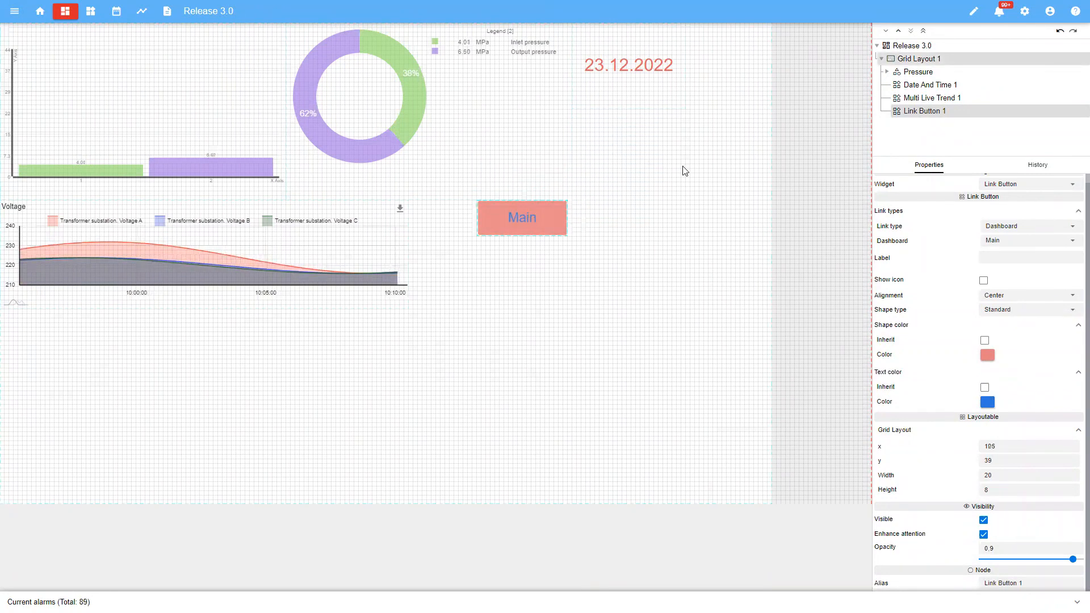
{"action": "left_click_drag", "start_coordinate": [553, 215], "coordinate": [557, 160]}
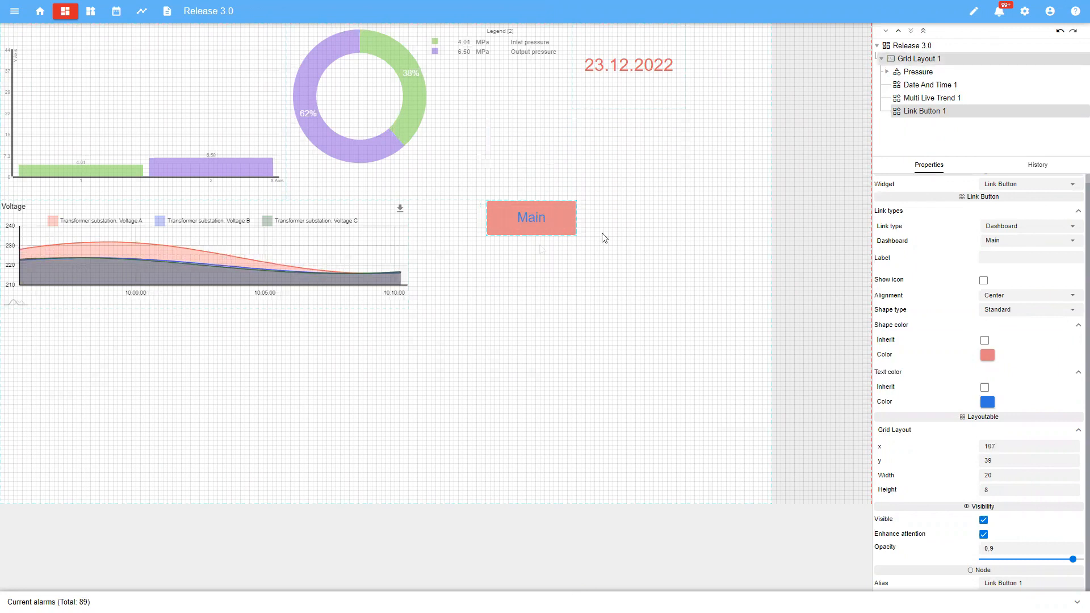
{"action": "left_click_drag", "start_coordinate": [557, 227], "coordinate": [683, 147]}
{"action": "left_click", "coordinate": [1022, 57]}
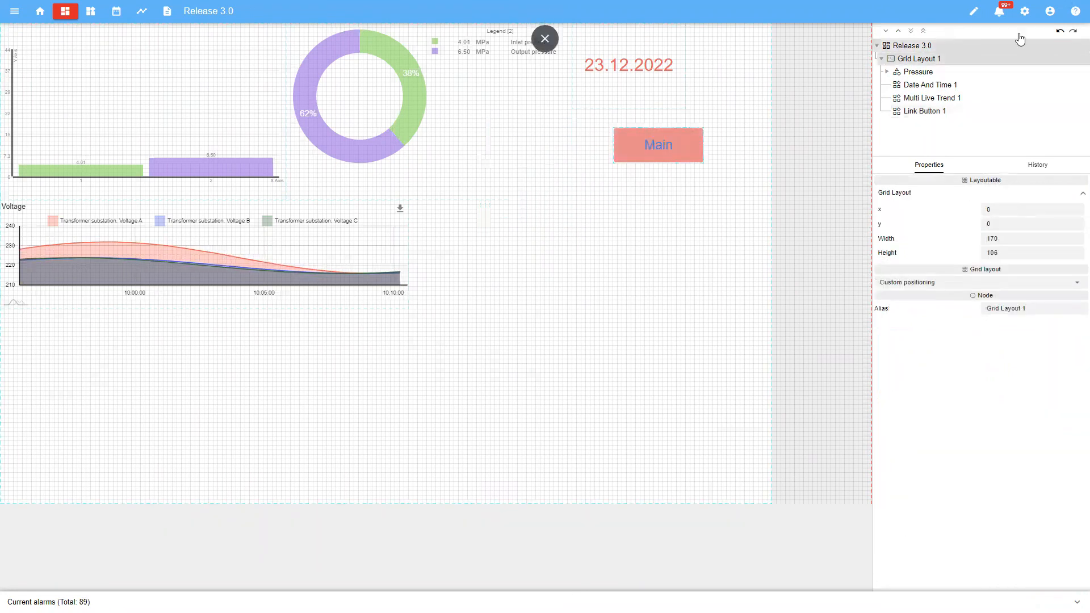
{"action": "left_click", "coordinate": [973, 14]}
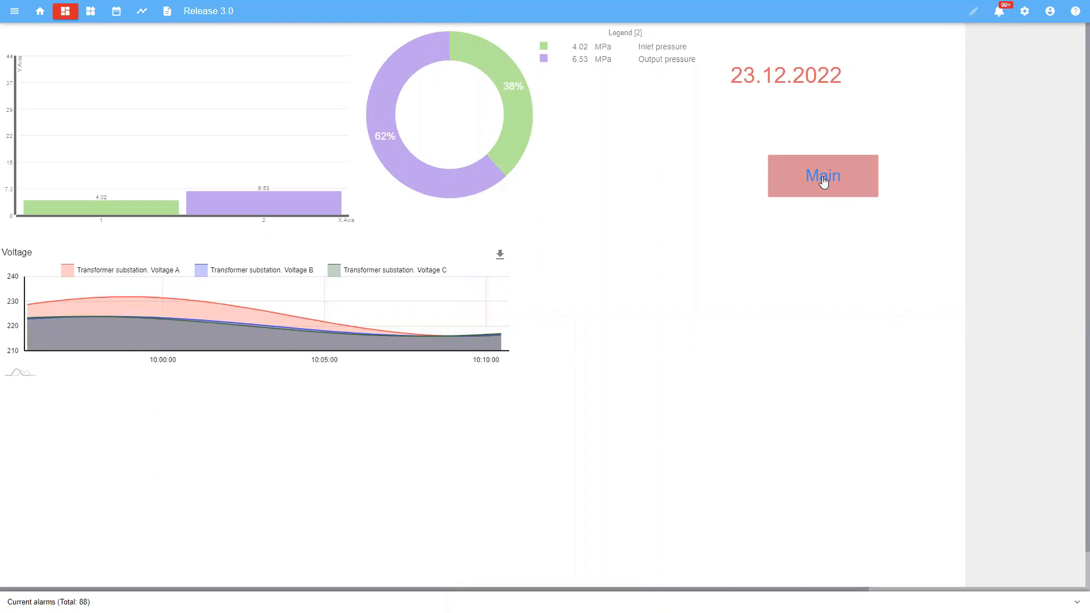
- Test the Main link button by following it, and return to the Release 3.0 dashboard
{"action": "left_click", "coordinate": [824, 181]}
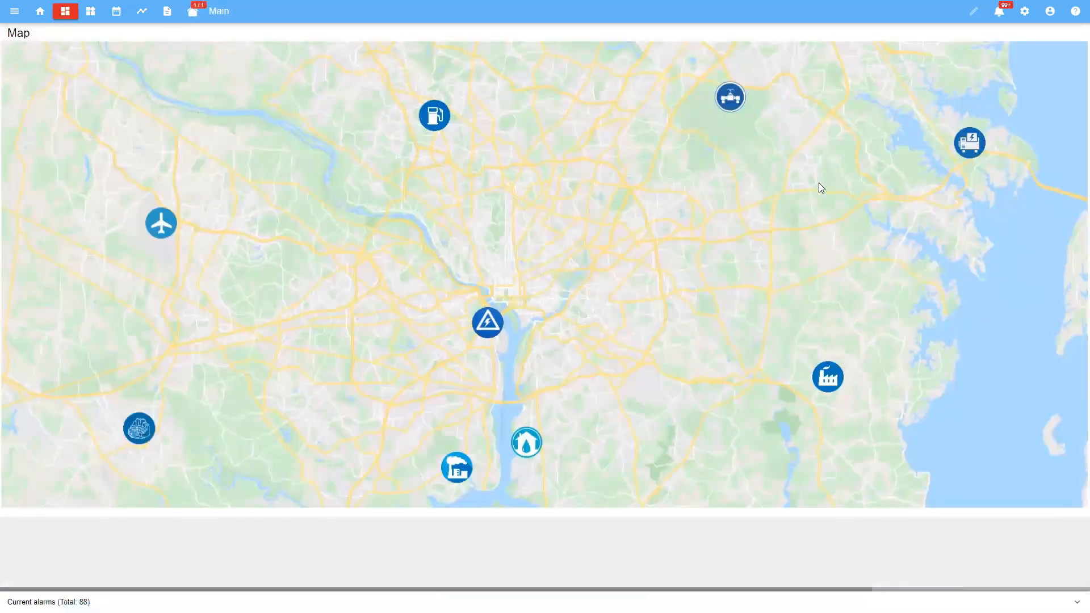
{"action": "left_click", "coordinate": [90, 11]}
{"action": "left_click", "coordinate": [135, 208]}
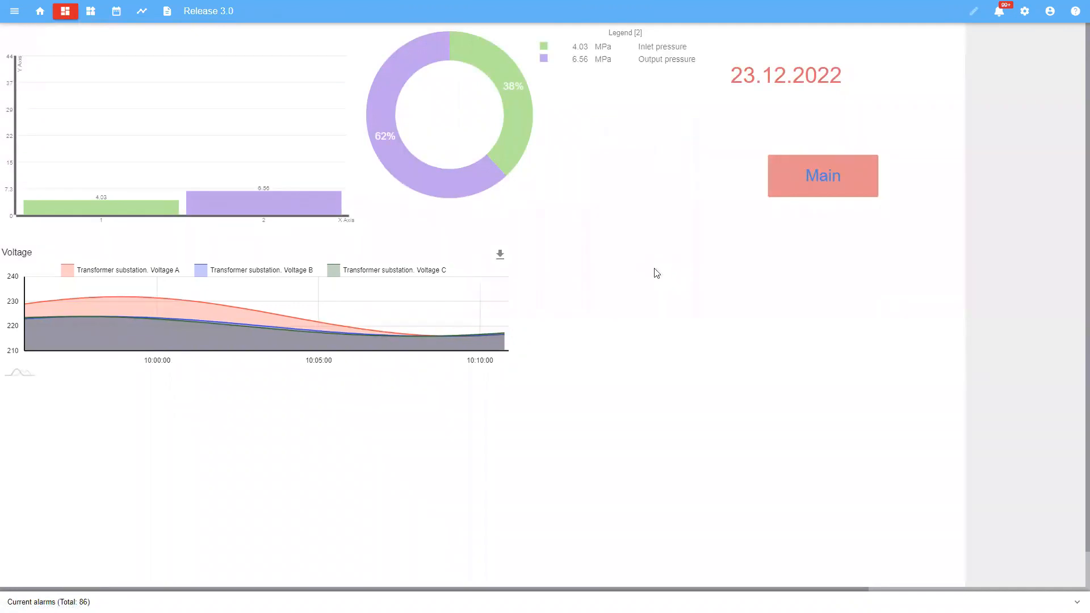
- Reopen the dashboard for editing and set Release 3.0 as the Main page
{"action": "left_click", "coordinate": [973, 11]}
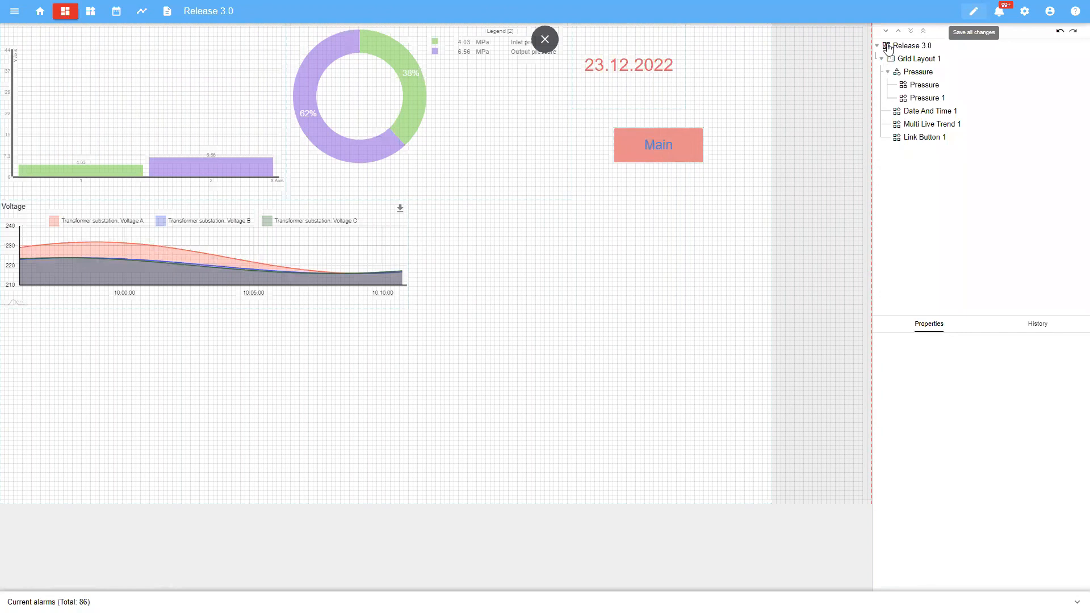
{"action": "right_click", "coordinate": [889, 49]}
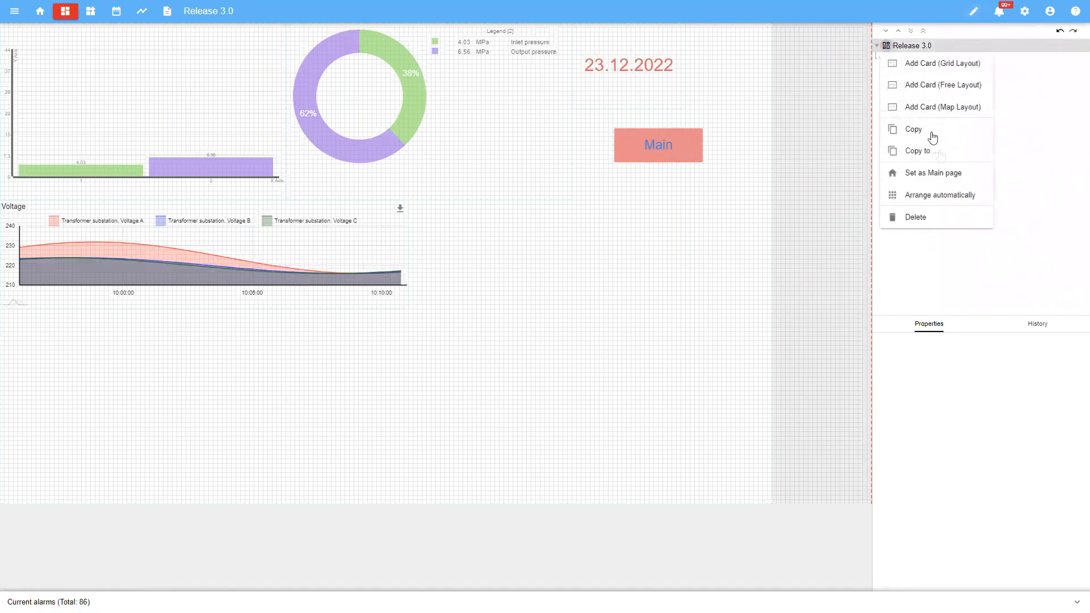
{"action": "left_click", "coordinate": [952, 183]}
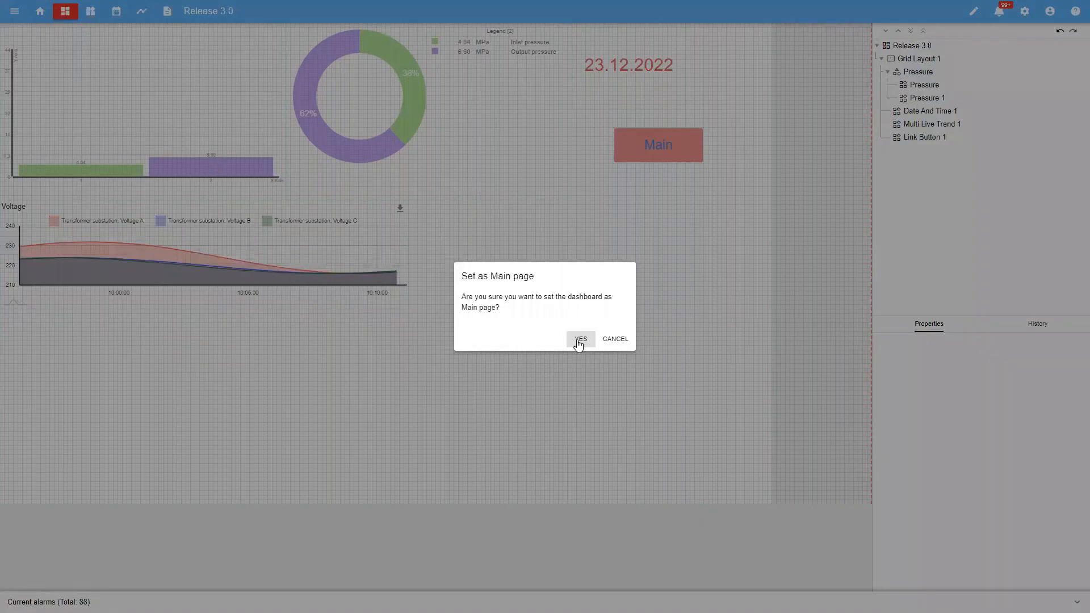
{"action": "key", "text": "Return"}
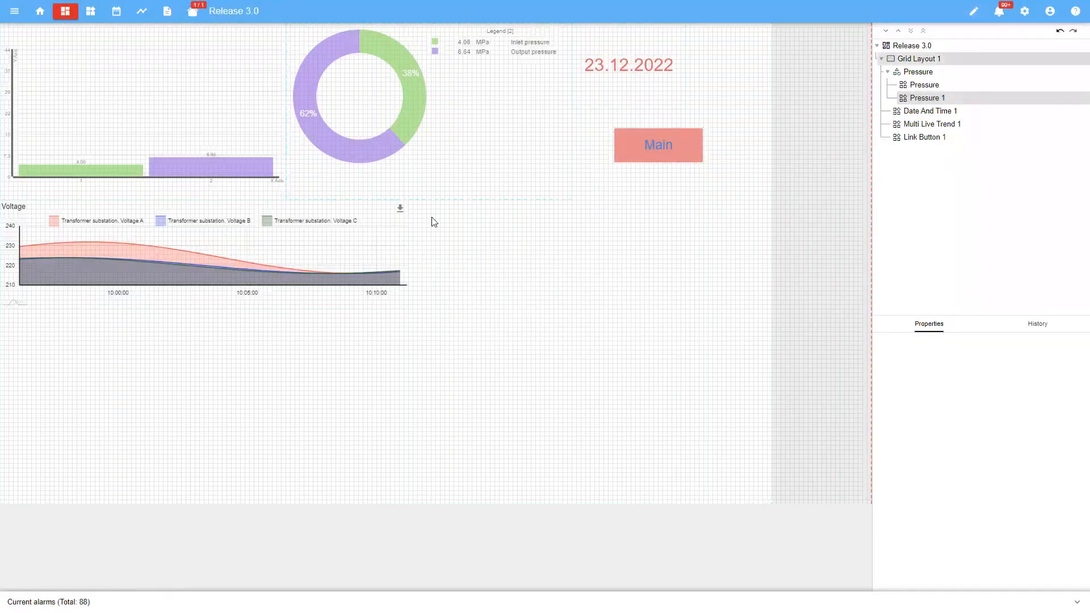
- Check the Release 3.0 entry in the list of custom dashboards and save the dashboard
{"action": "left_click", "coordinate": [91, 15]}
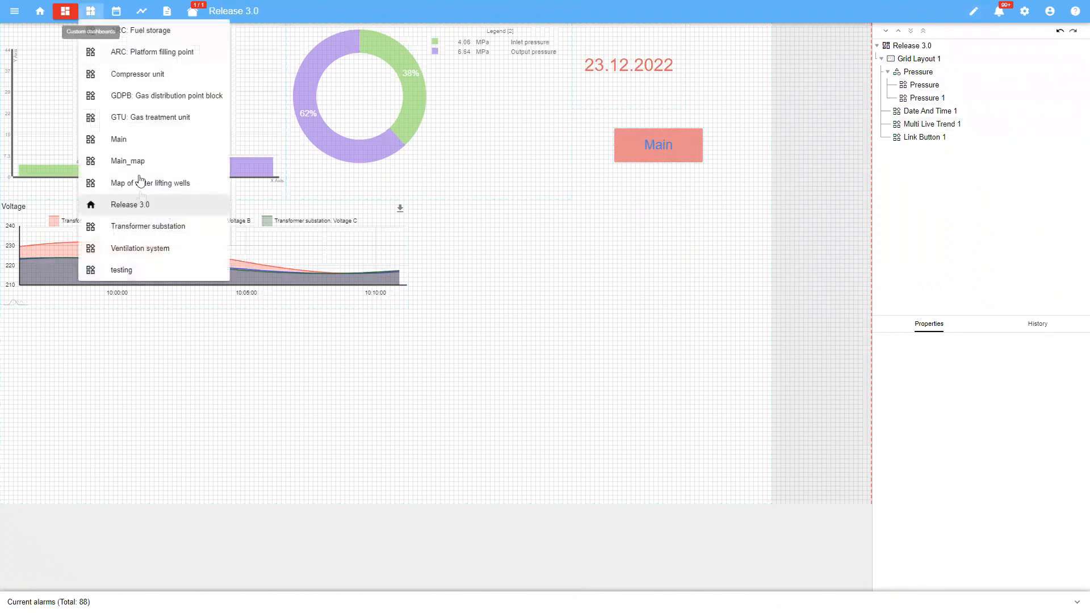
{"action": "left_click", "coordinate": [609, 329]}
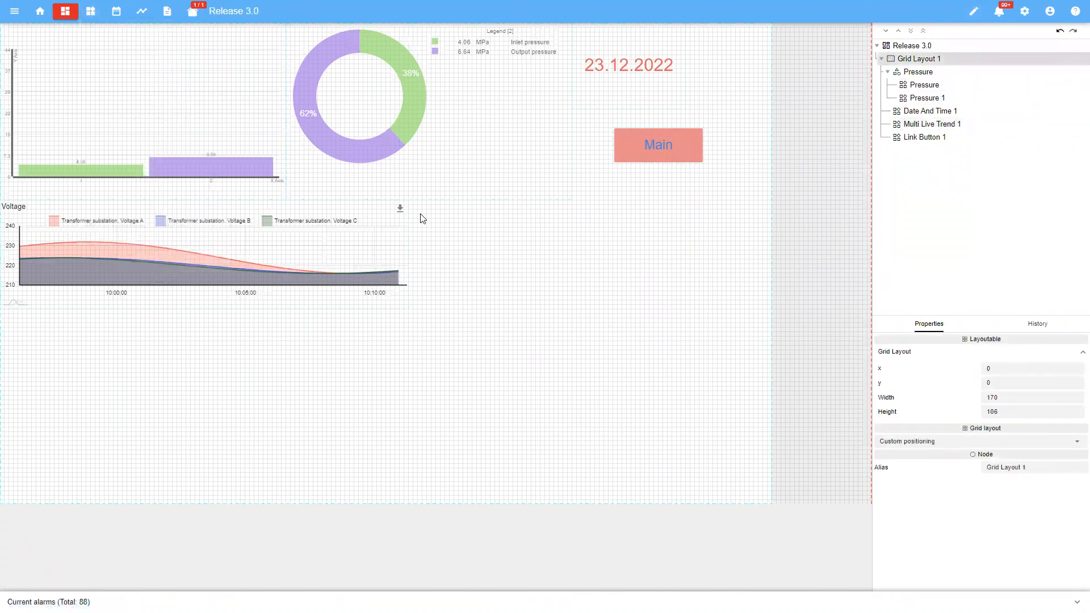
{"action": "left_click", "coordinate": [40, 15]}
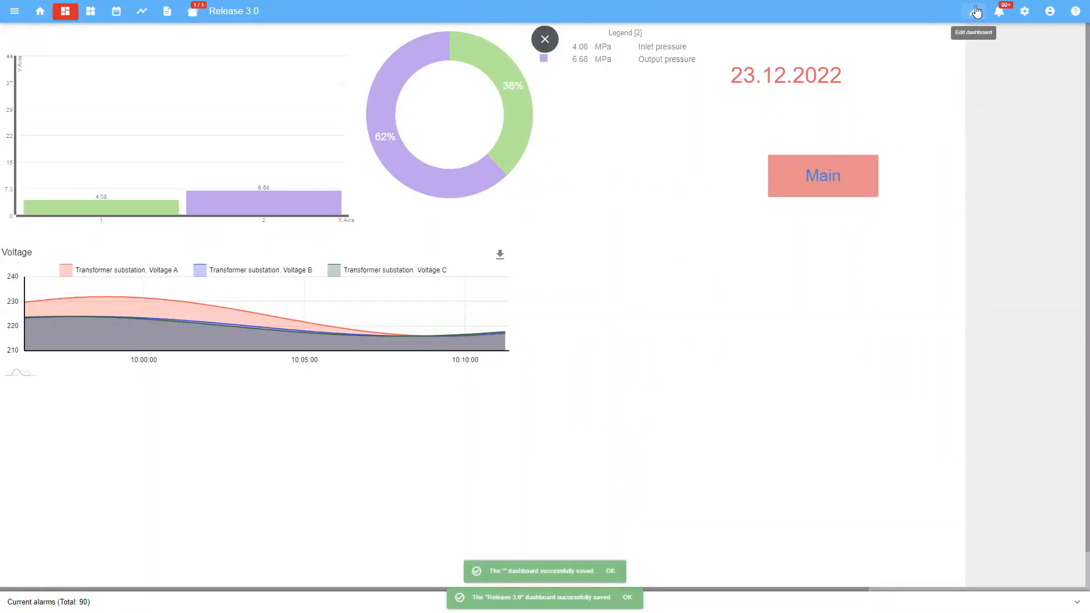
- Reopen the dashboard for editing and shorten the grid layout so it ends at the Voltage trend's lower edge
{"action": "left_click", "coordinate": [976, 11]}
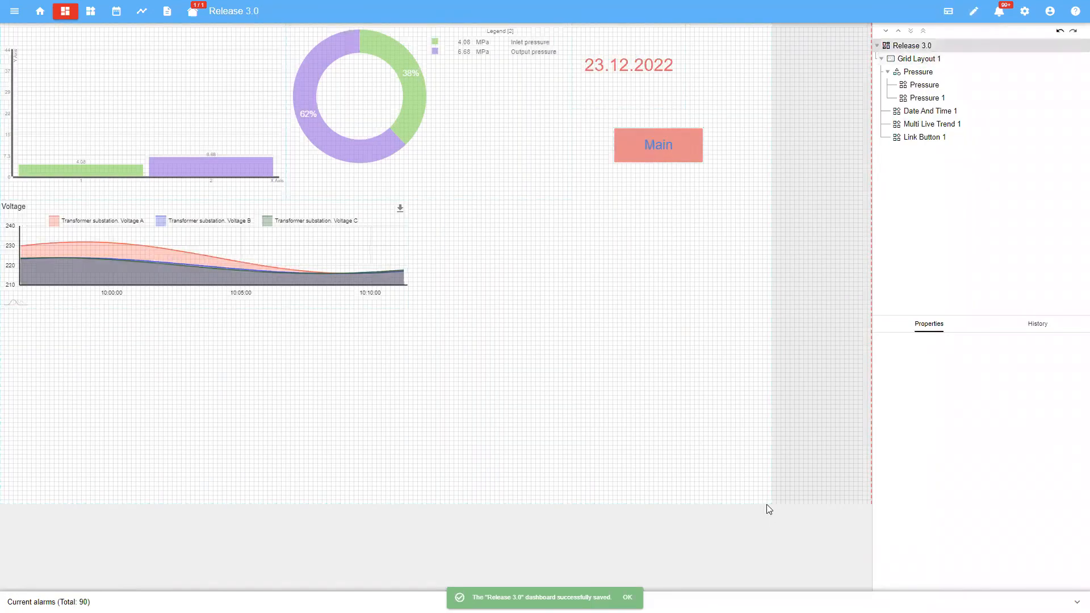
{"action": "left_click_drag", "start_coordinate": [771, 504], "coordinate": [779, 263]}
{"action": "left_click", "coordinate": [779, 262]}
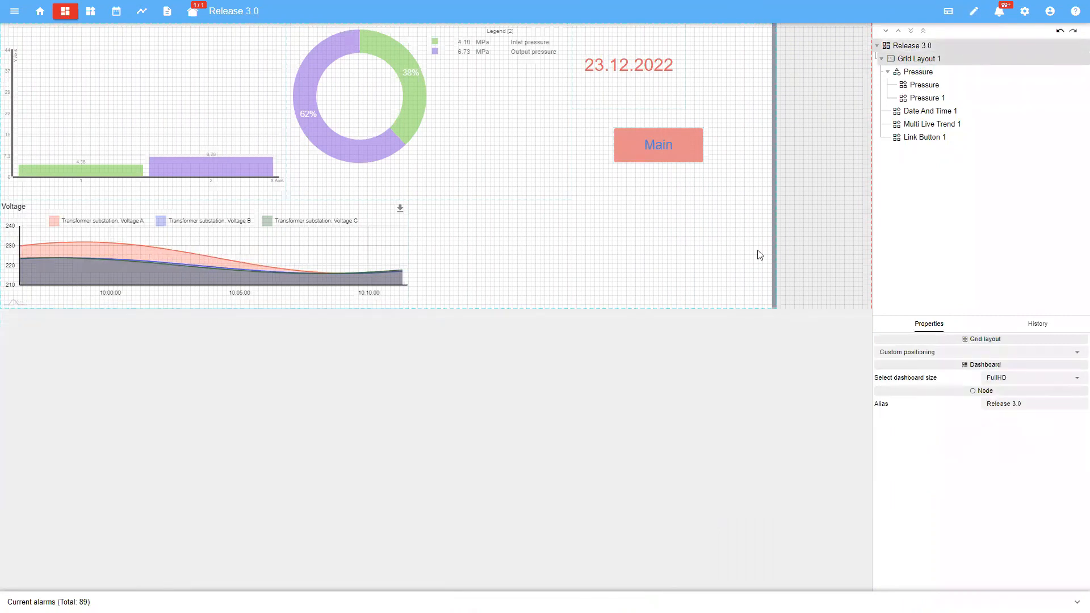
- Add a Free Layout card to the dashboard and fit it directly below the grid layout, about 171 wide and 54 high
{"action": "left_click", "coordinate": [887, 46]}
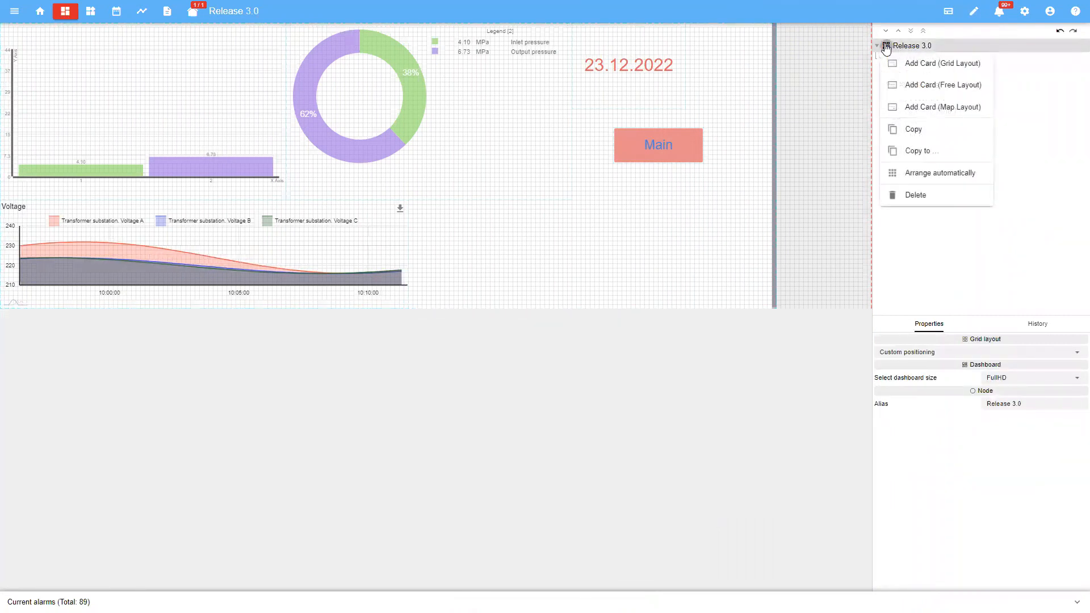
{"action": "left_click", "coordinate": [916, 86]}
{"action": "left_click", "coordinate": [402, 479]}
{"action": "left_click_drag", "start_coordinate": [434, 553], "coordinate": [856, 539]}
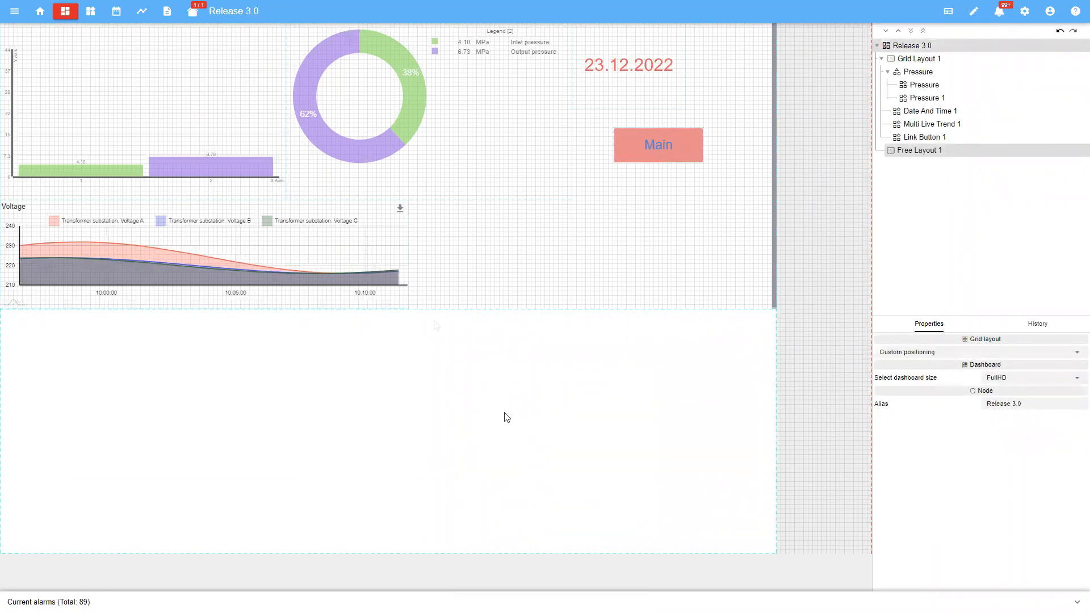
{"action": "left_click", "coordinate": [520, 364]}
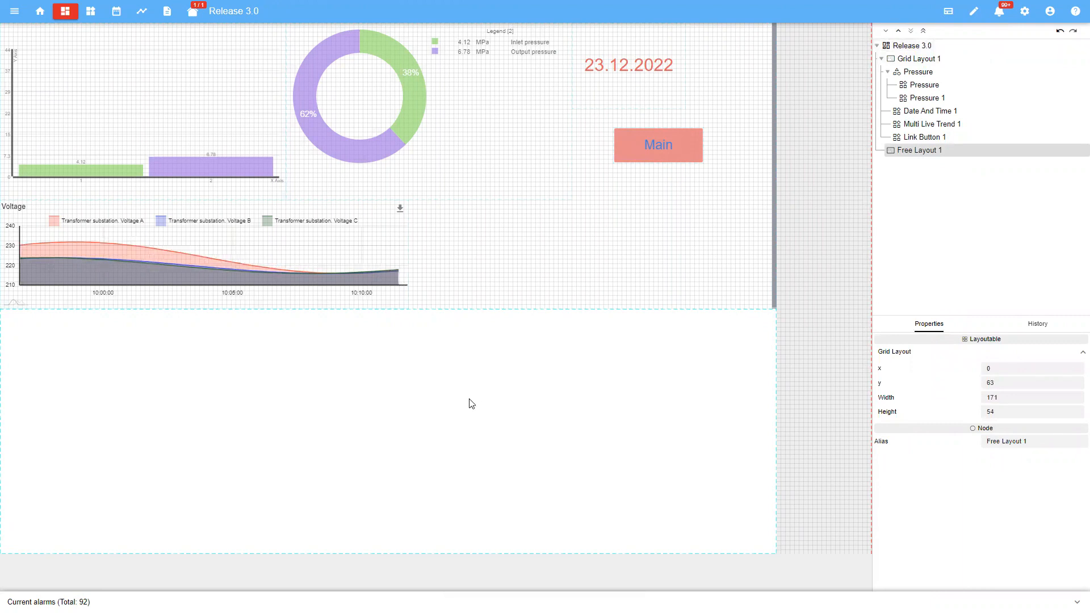
{"action": "right_click", "coordinate": [457, 383]}
{"action": "mouse_move", "coordinate": [532, 403]}
{"action": "mouse_move", "coordinate": [623, 453]}
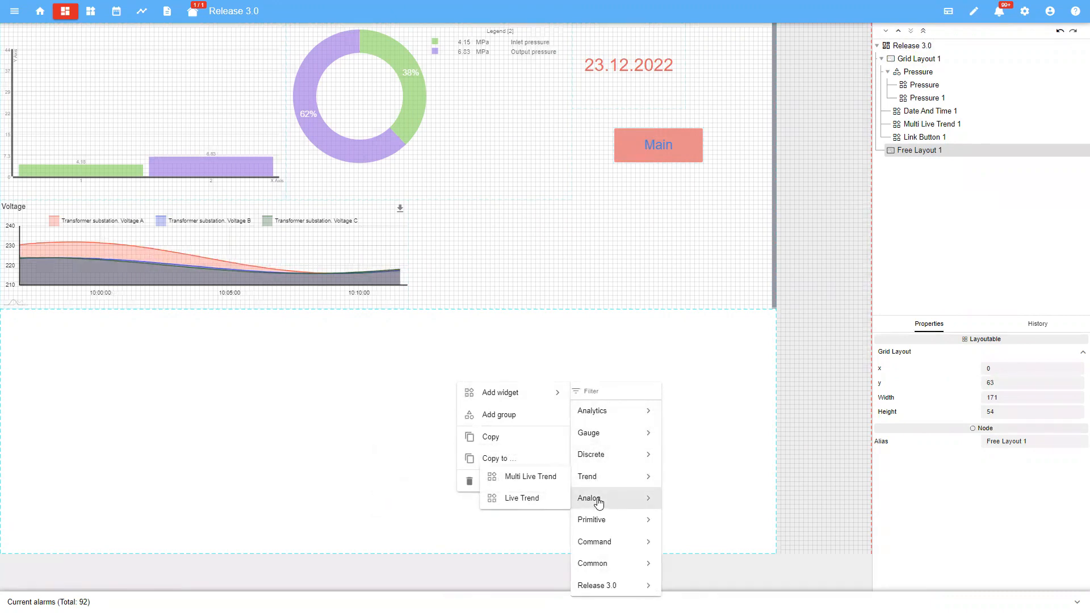
{"action": "mouse_move", "coordinate": [599, 521]}
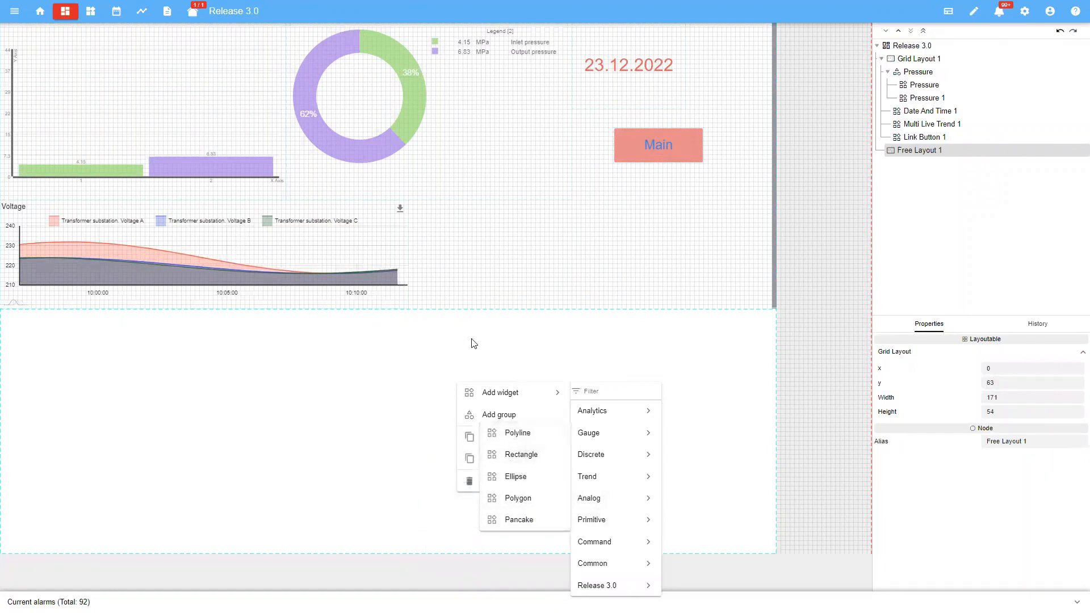
{"action": "left_click", "coordinate": [410, 353]}
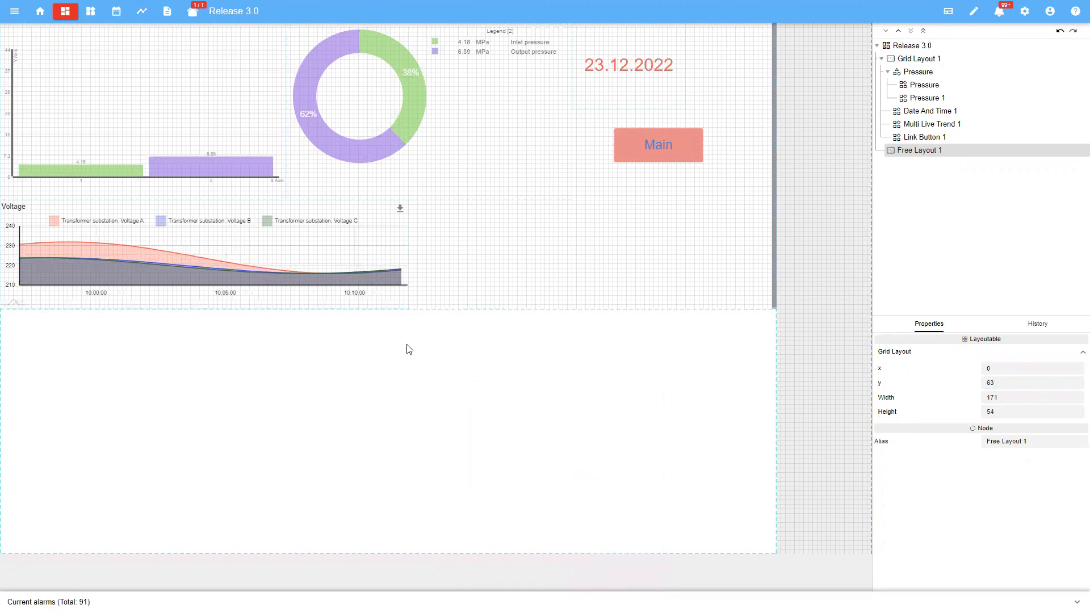
{"action": "left_click", "coordinate": [594, 215]}
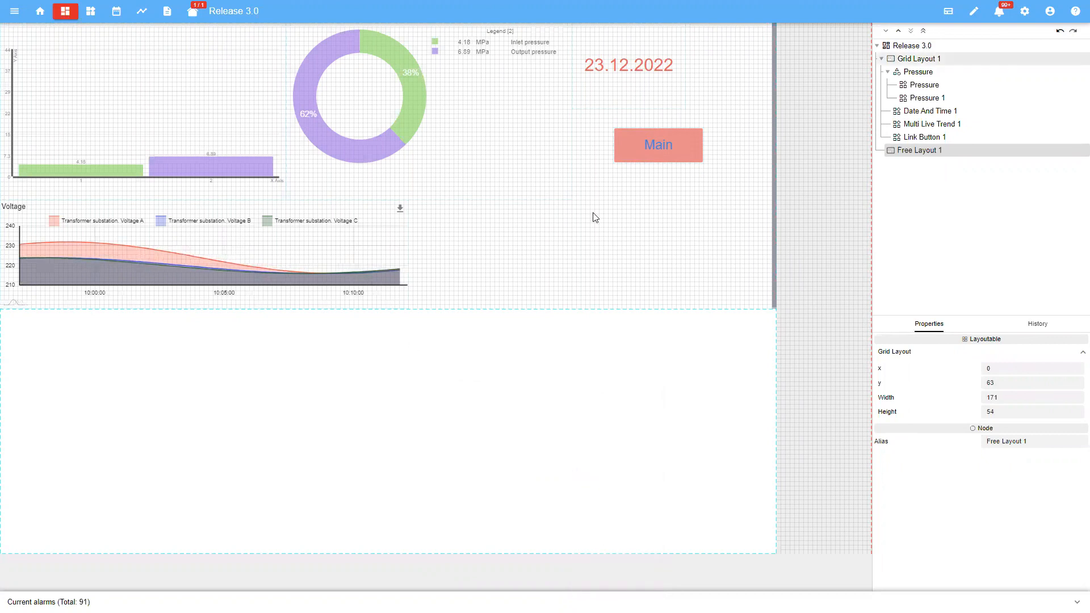
- Duplicate the pressure pie chart in the grid layout and move the copy into the free layout
{"action": "right_click", "coordinate": [411, 127]}
{"action": "left_click", "coordinate": [436, 142]}
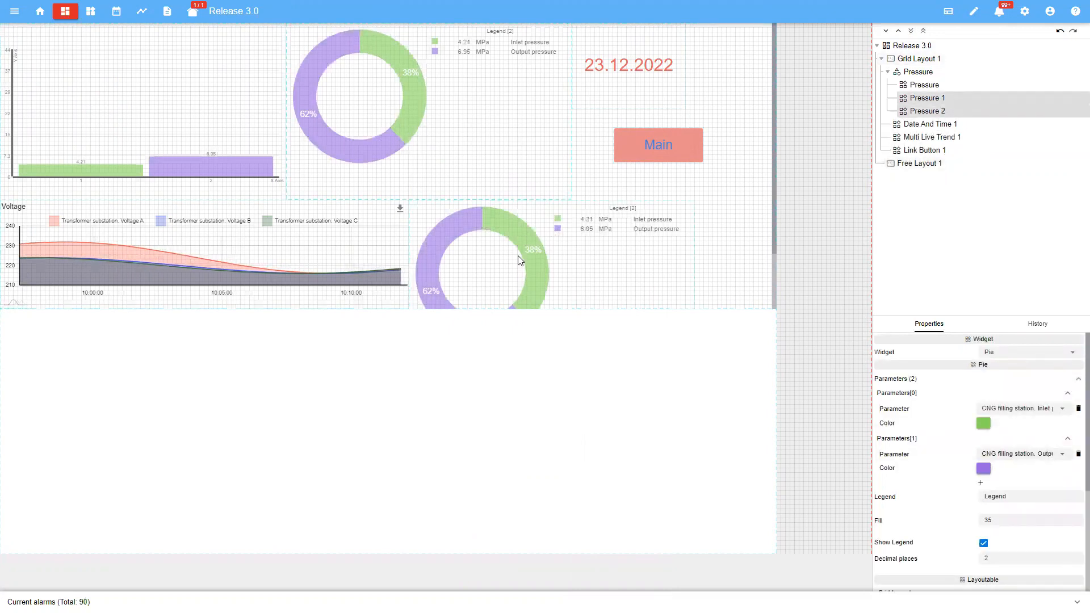
{"action": "left_click_drag", "start_coordinate": [538, 210], "coordinate": [185, 343]}
{"action": "left_click", "coordinate": [480, 377]}
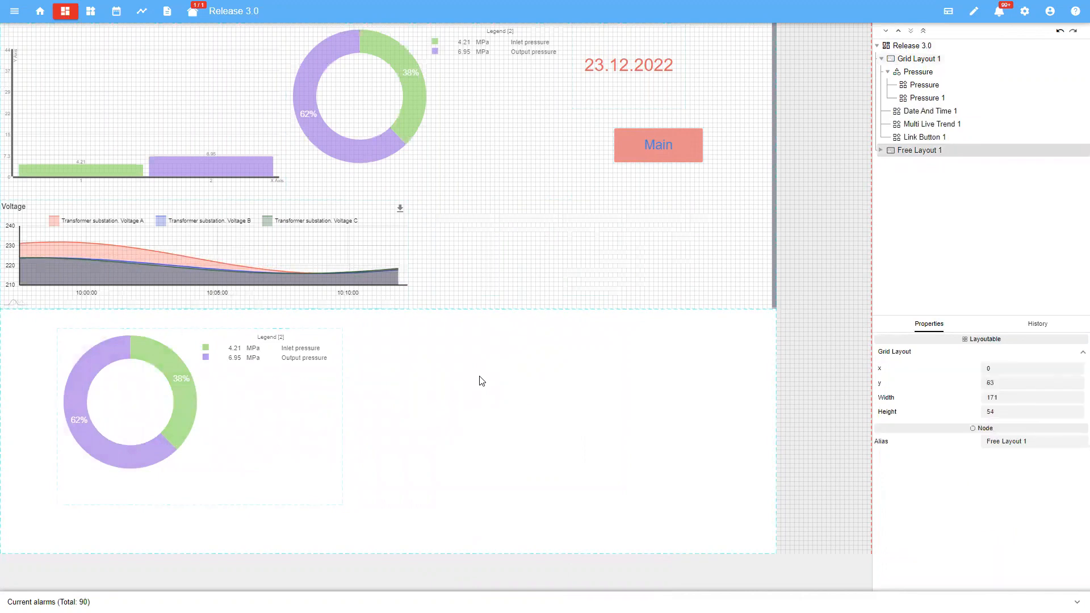
- Turn off the legend of the copied pie chart and shrink its frame to fit closely around the ring
{"action": "left_click", "coordinate": [340, 505]}
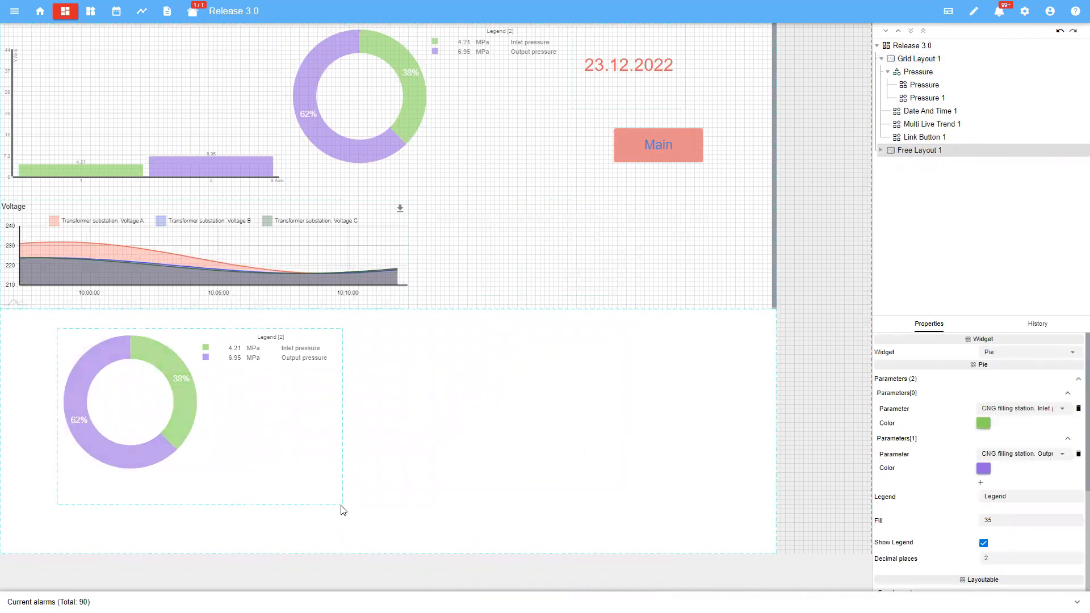
{"action": "scroll", "coordinate": [988, 450], "scroll_direction": "down", "scroll_amount": 3}
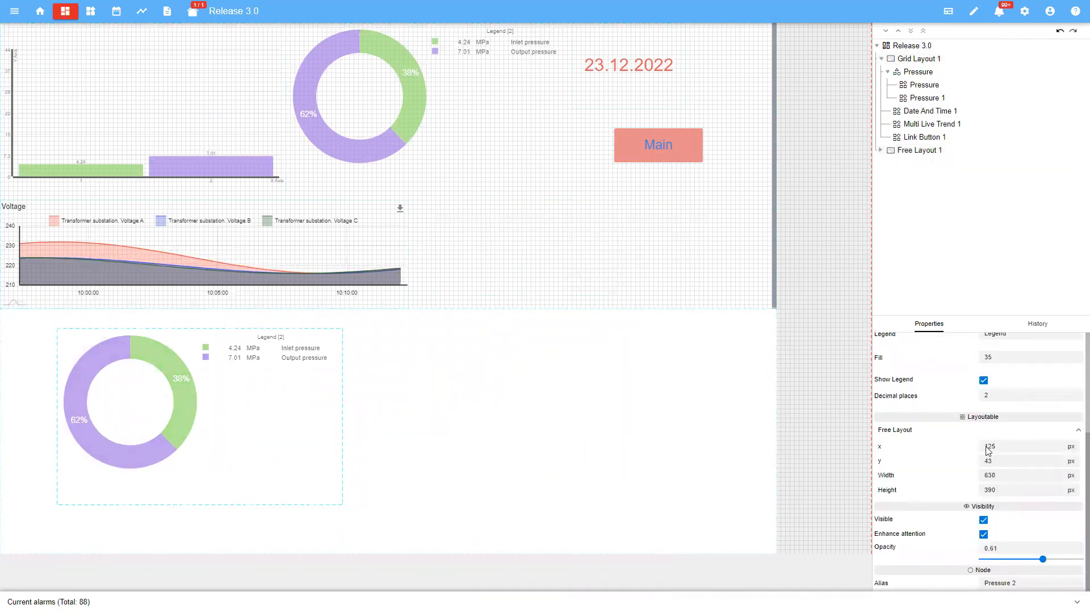
{"action": "left_click", "coordinate": [984, 381]}
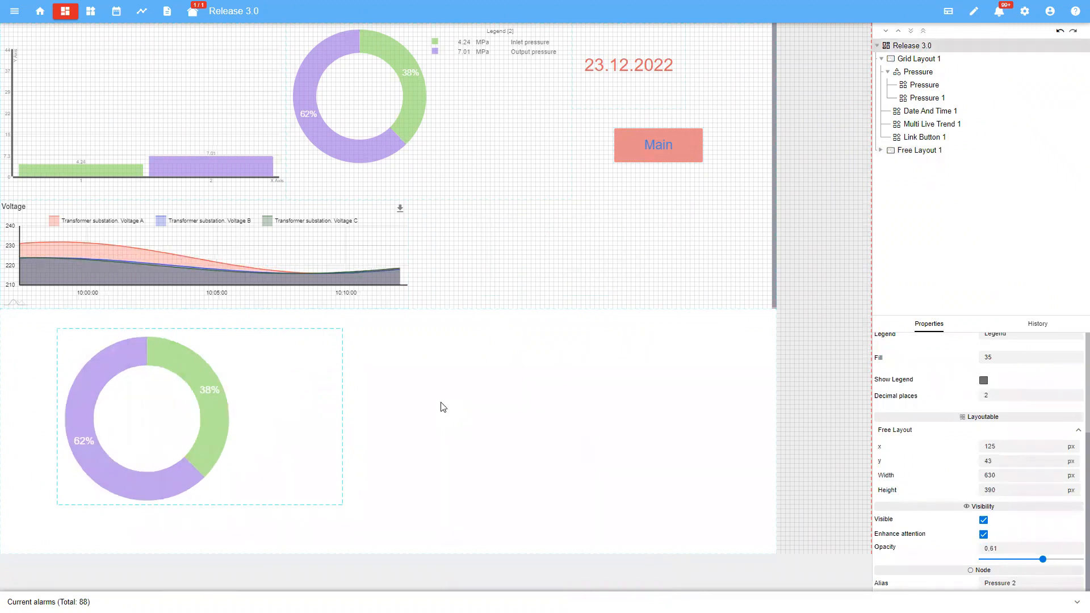
{"action": "left_click_drag", "start_coordinate": [223, 499], "coordinate": [175, 477]}
{"action": "left_click", "coordinate": [353, 440]}
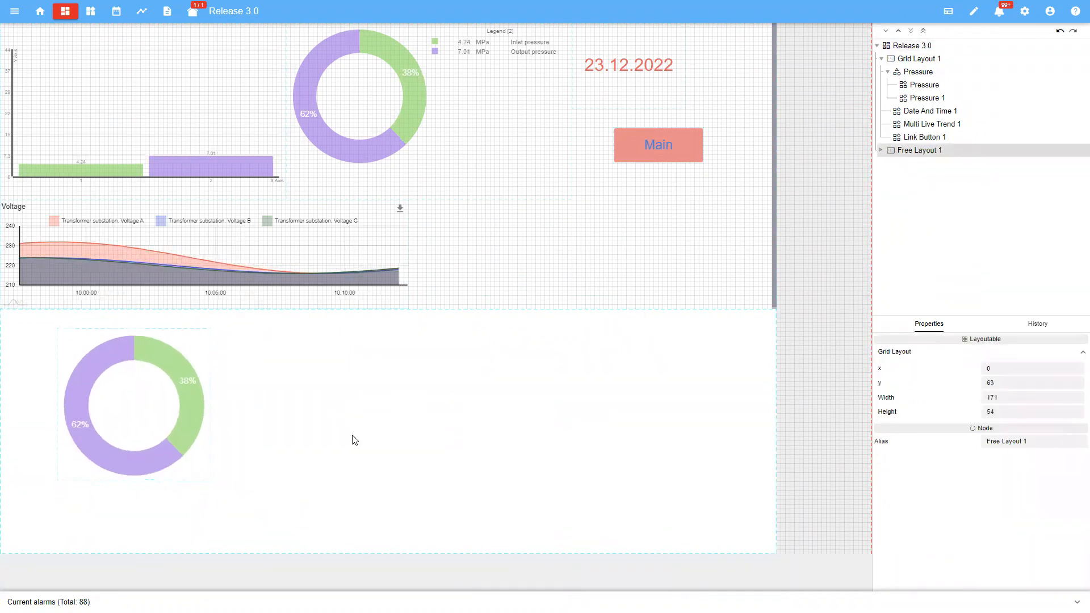
- Add an Image widget to the free layout, place it beside the pie chart and size it to about 378 × 210 px
{"action": "right_click", "coordinate": [427, 371]}
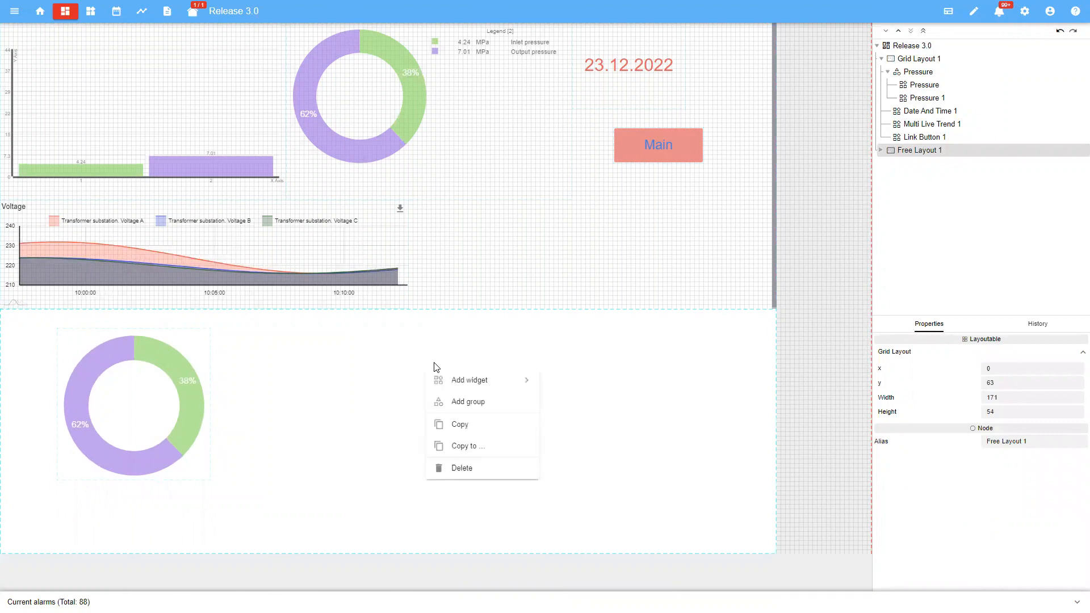
{"action": "left_click", "coordinate": [503, 385]}
{"action": "left_click", "coordinate": [570, 553]}
{"action": "left_click", "coordinate": [508, 548]}
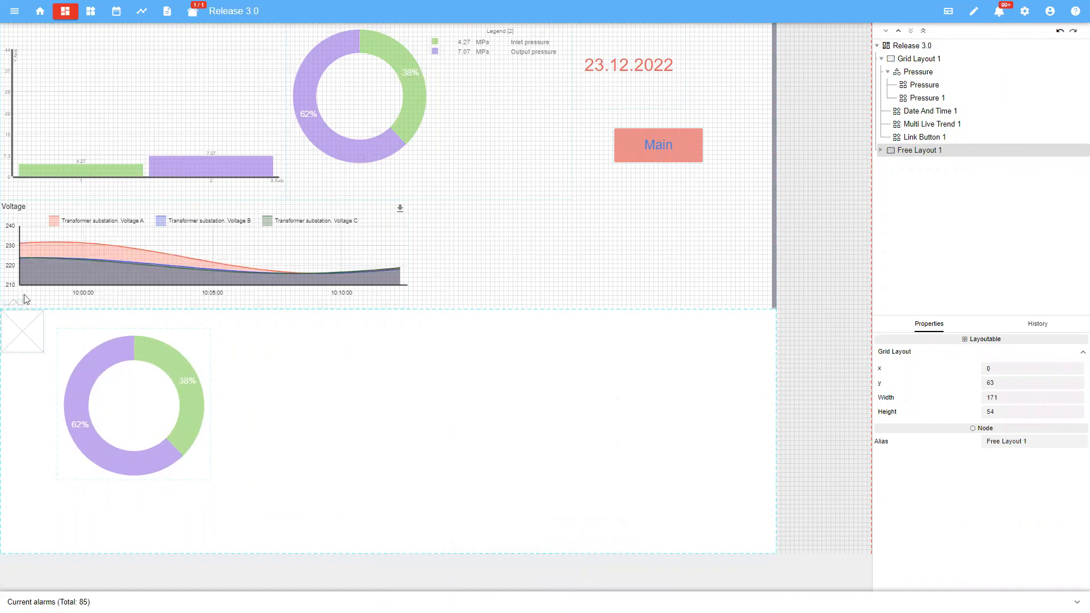
{"action": "left_click_drag", "start_coordinate": [21, 337], "coordinate": [390, 354]}
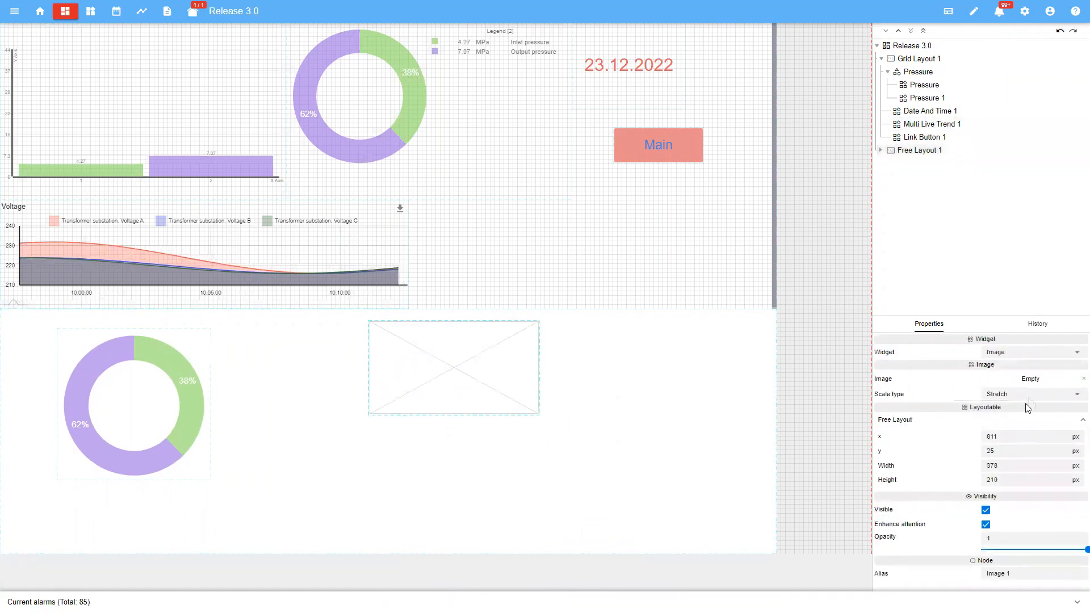
- Assign the logo2 picture from the image library to the image widget
{"action": "left_click", "coordinate": [1048, 379]}
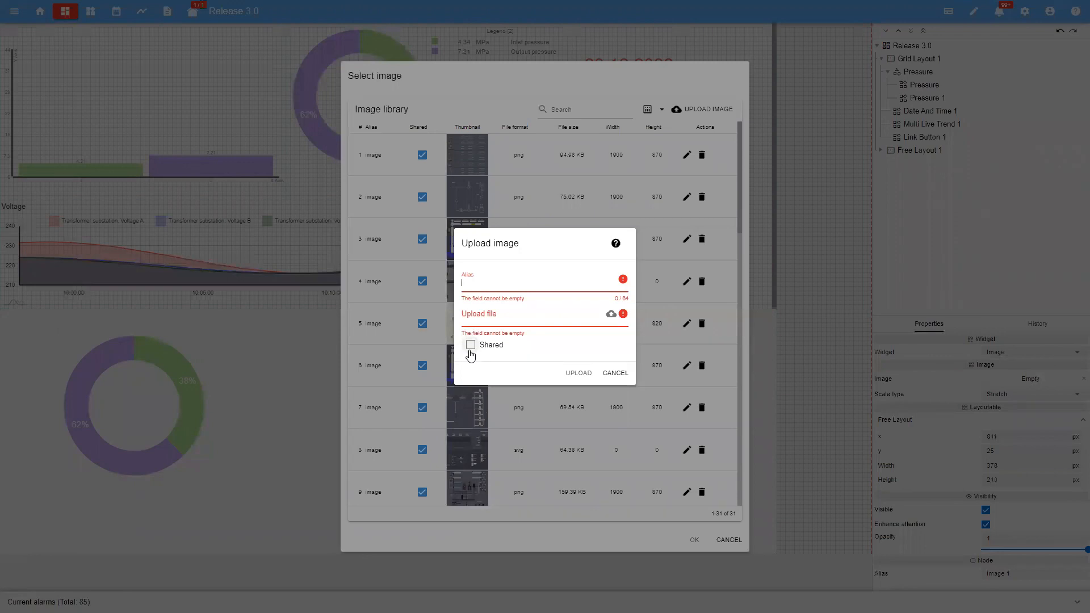
{"action": "left_click", "coordinate": [614, 373]}
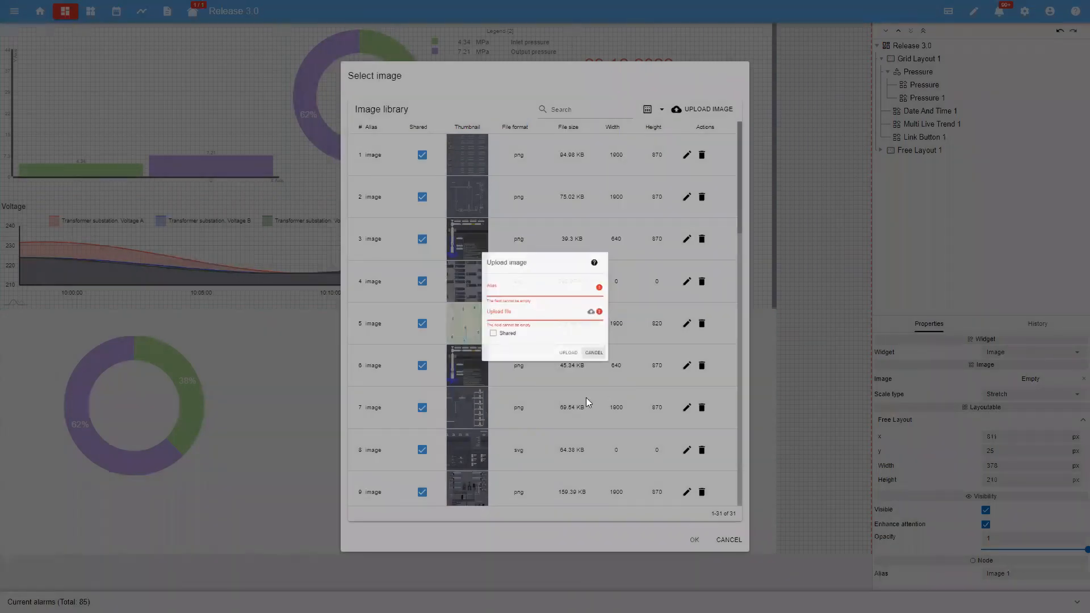
{"action": "scroll", "coordinate": [586, 397], "scroll_direction": "down", "scroll_amount": 5}
{"action": "scroll", "coordinate": [567, 476], "scroll_direction": "down", "scroll_amount": 7}
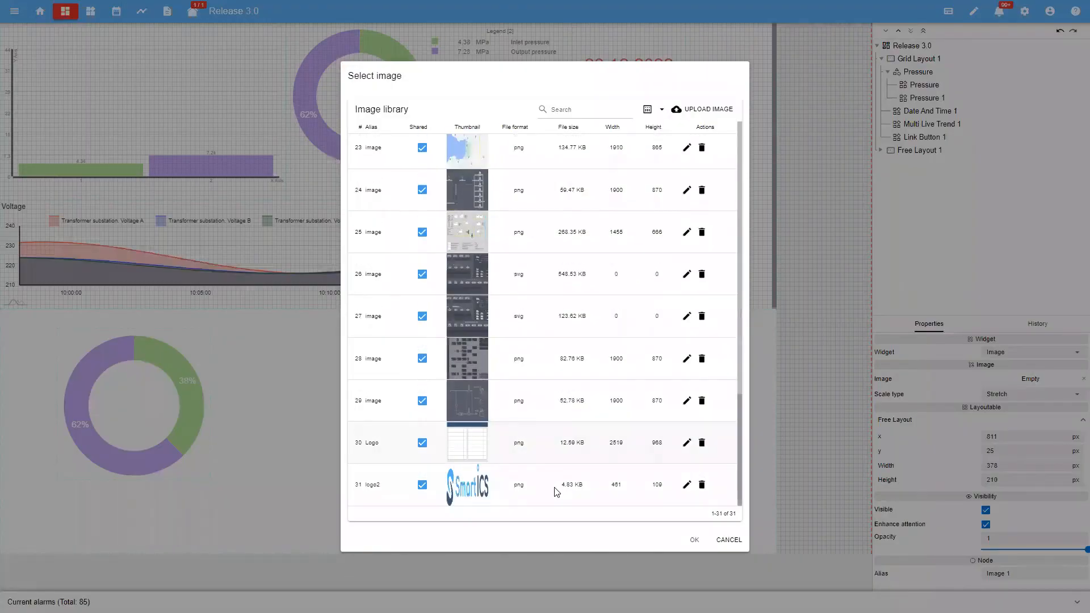
{"action": "left_click", "coordinate": [695, 540]}
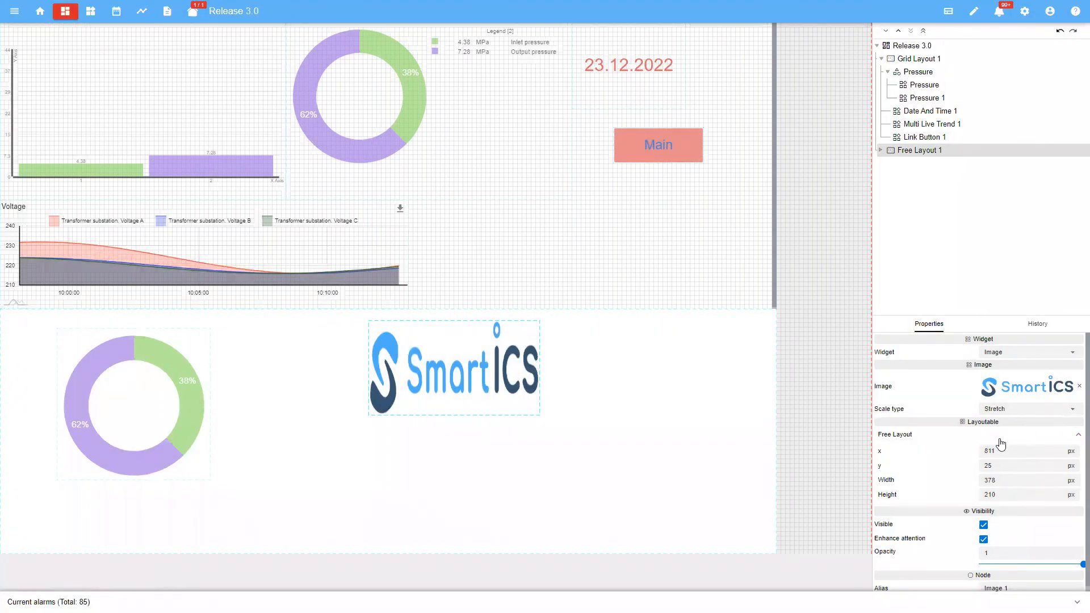
- Set the logo image's scale type to Fit and resize its frame to about 402 × 112 px
{"action": "left_click", "coordinate": [1030, 409]}
{"action": "left_click", "coordinate": [1001, 449]}
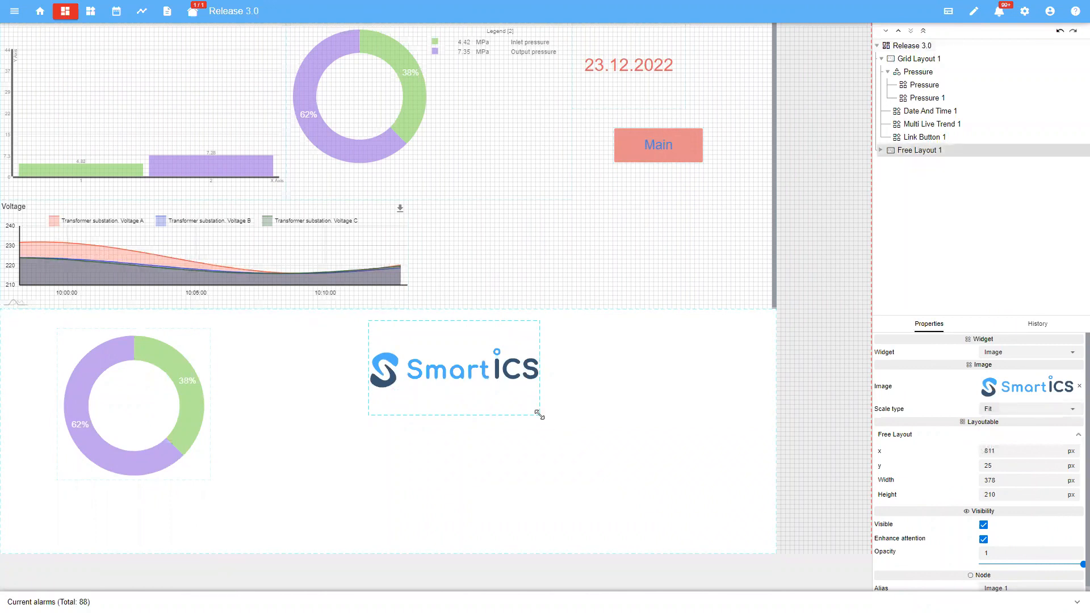
{"action": "left_click_drag", "start_coordinate": [543, 392], "coordinate": [555, 363]}
{"action": "left_click", "coordinate": [555, 364]}
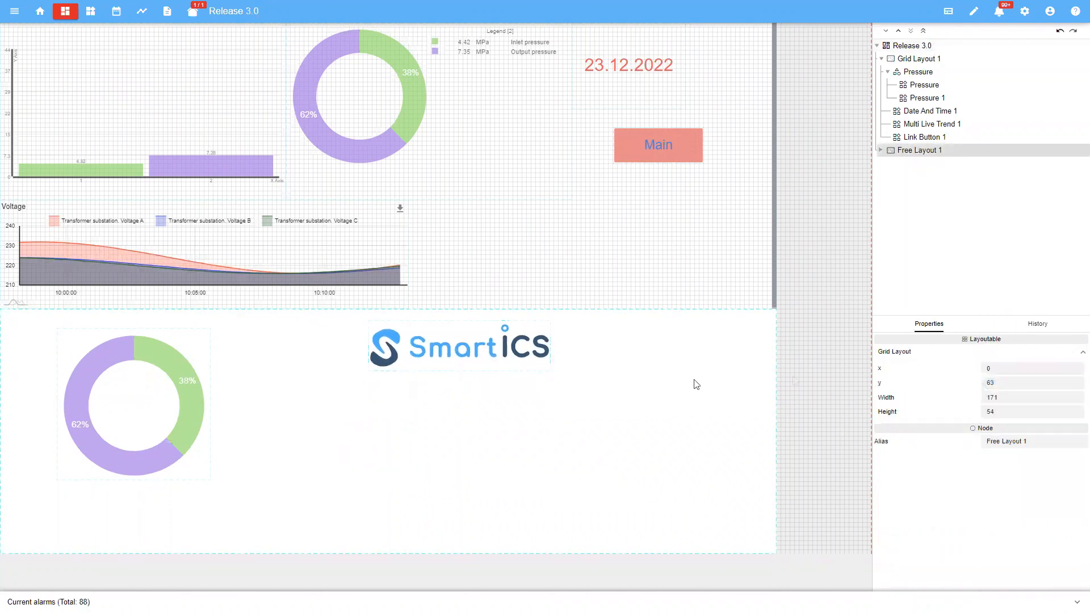
- Move the SmartICS logo over the pie chart in the free layout, and shift the pie chart out to its right
{"action": "left_click", "coordinate": [505, 349]}
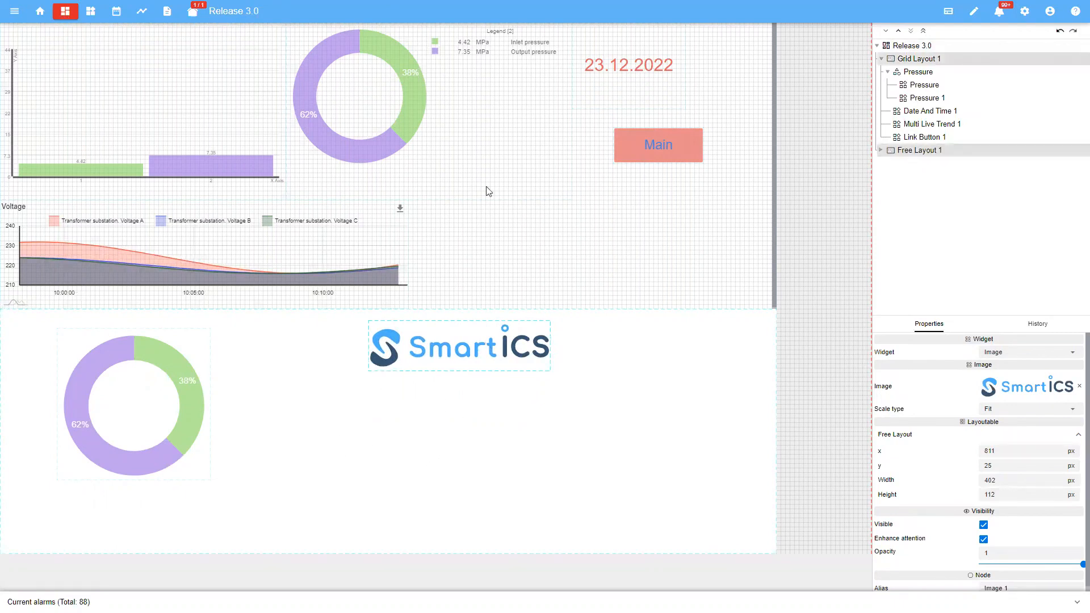
{"action": "left_click_drag", "start_coordinate": [461, 340], "coordinate": [46, 356]}
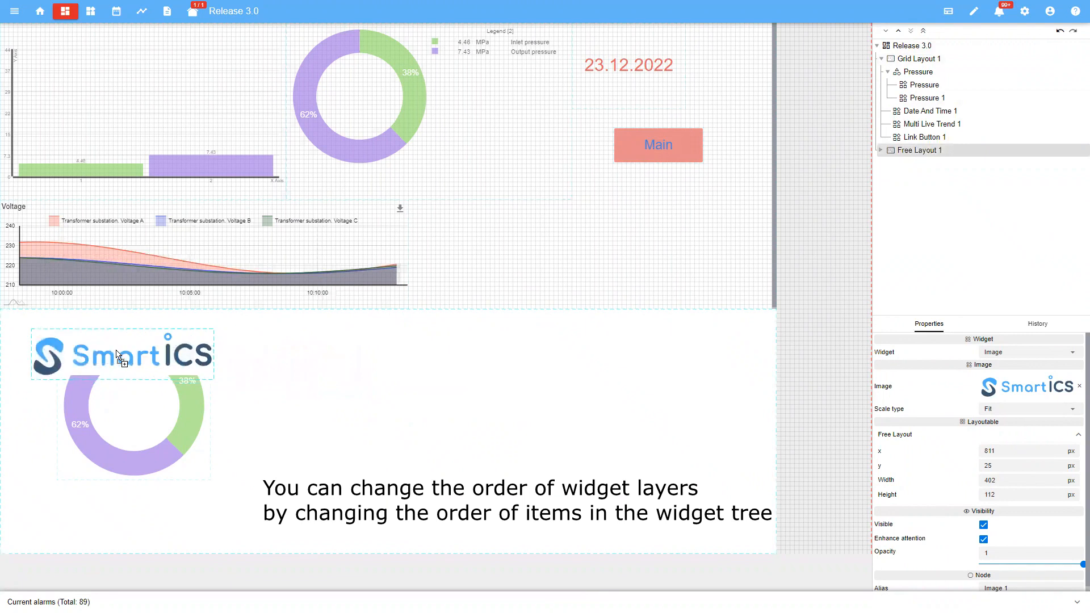
{"action": "left_click_drag", "start_coordinate": [195, 426], "coordinate": [392, 392]}
- Add another Image widget to the free layout and assign it the Logo picture from the image library
{"action": "left_click", "coordinate": [515, 376]}
{"action": "right_click", "coordinate": [517, 376]}
{"action": "left_click", "coordinate": [568, 382]}
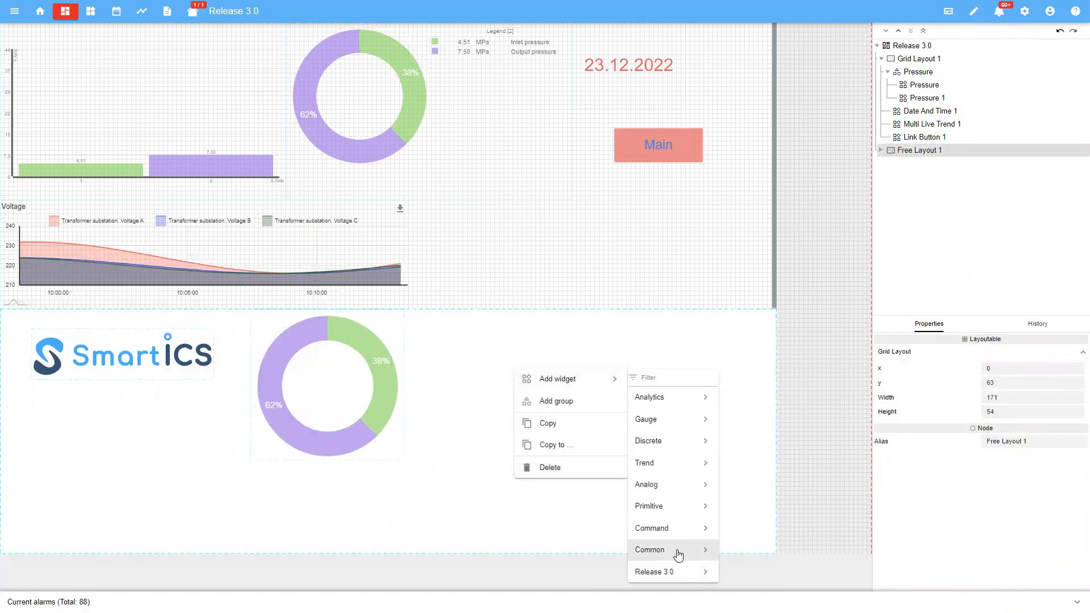
{"action": "left_click", "coordinate": [679, 554]}
{"action": "left_click", "coordinate": [582, 549]}
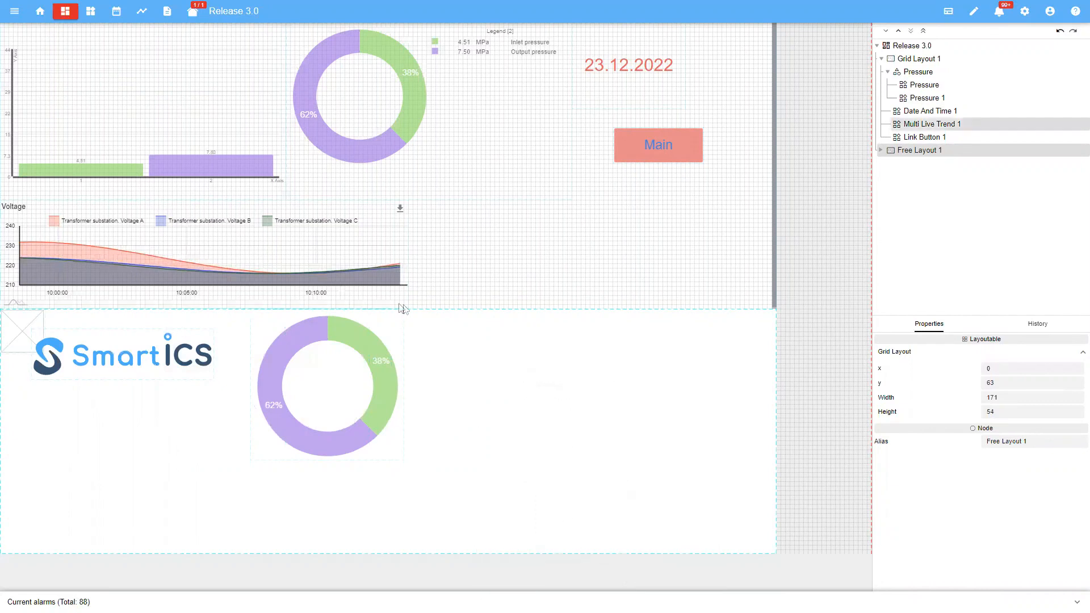
{"action": "right_click", "coordinate": [24, 330]}
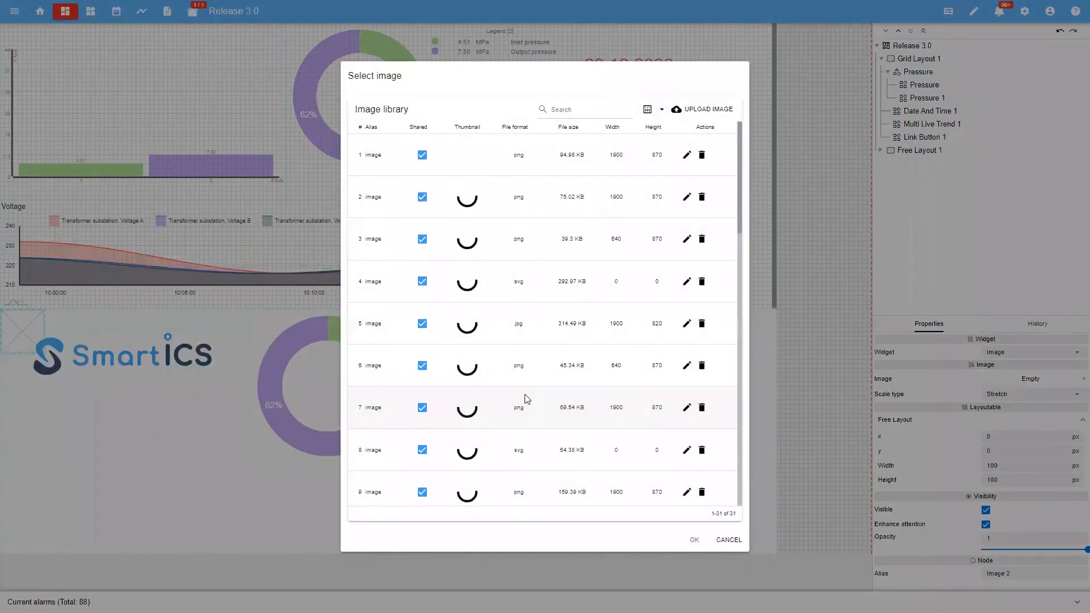
{"action": "scroll", "coordinate": [525, 398], "scroll_direction": "down", "scroll_amount": 15}
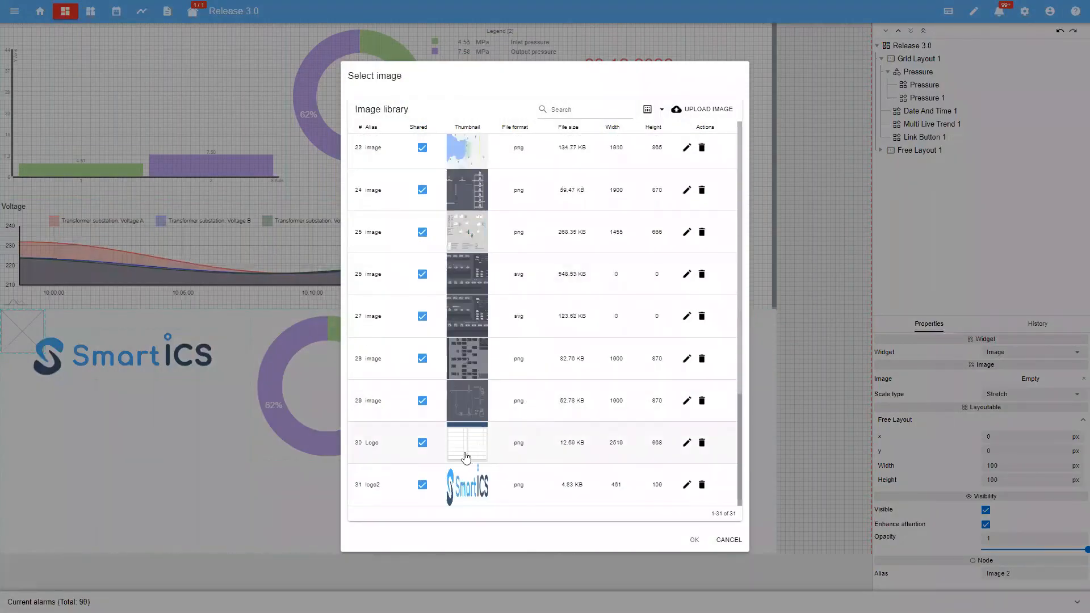
{"action": "left_click", "coordinate": [469, 463]}
{"action": "left_click", "coordinate": [650, 473]}
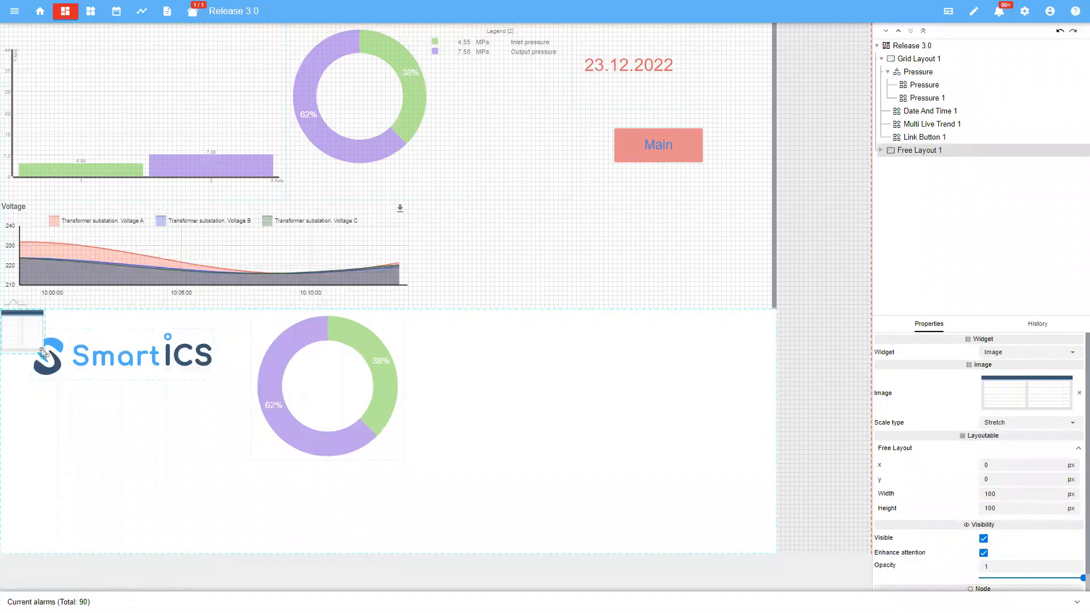
- Enlarge the table image to about 328 × 357 px and move the SmartICS logo up into the grid layout
{"action": "left_click_drag", "start_coordinate": [45, 354], "coordinate": [150, 473]}
{"action": "left_click_drag", "start_coordinate": [187, 355], "coordinate": [577, 246]}
{"action": "left_click", "coordinate": [192, 370]}
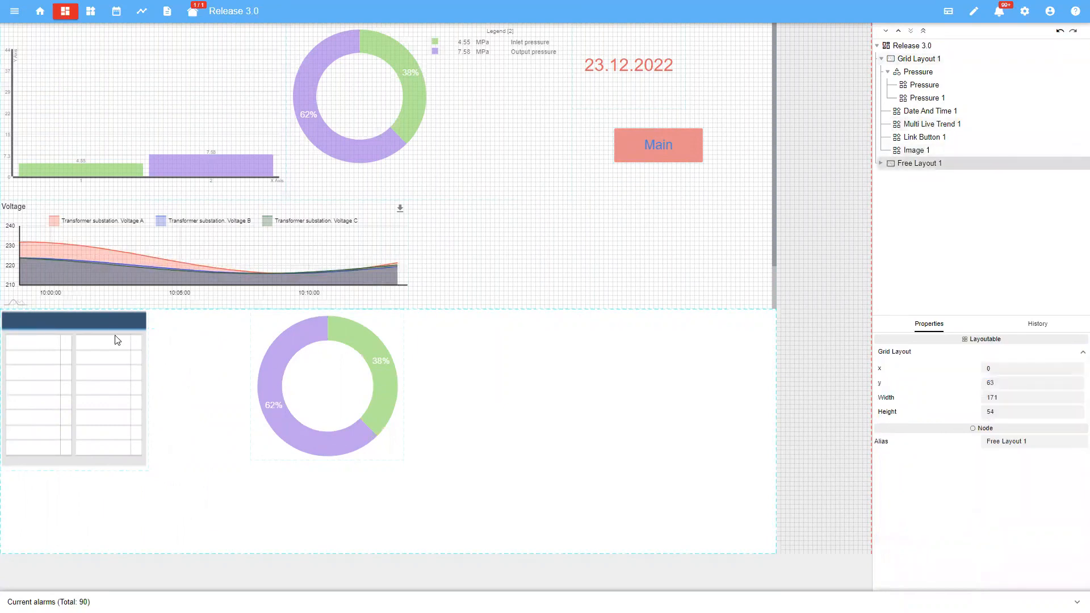
- Move the table image lower in the free layout and return it to the layout's upper-left corner
{"action": "left_click", "coordinate": [103, 395]}
{"action": "left_click_drag", "start_coordinate": [102, 392], "coordinate": [150, 472]}
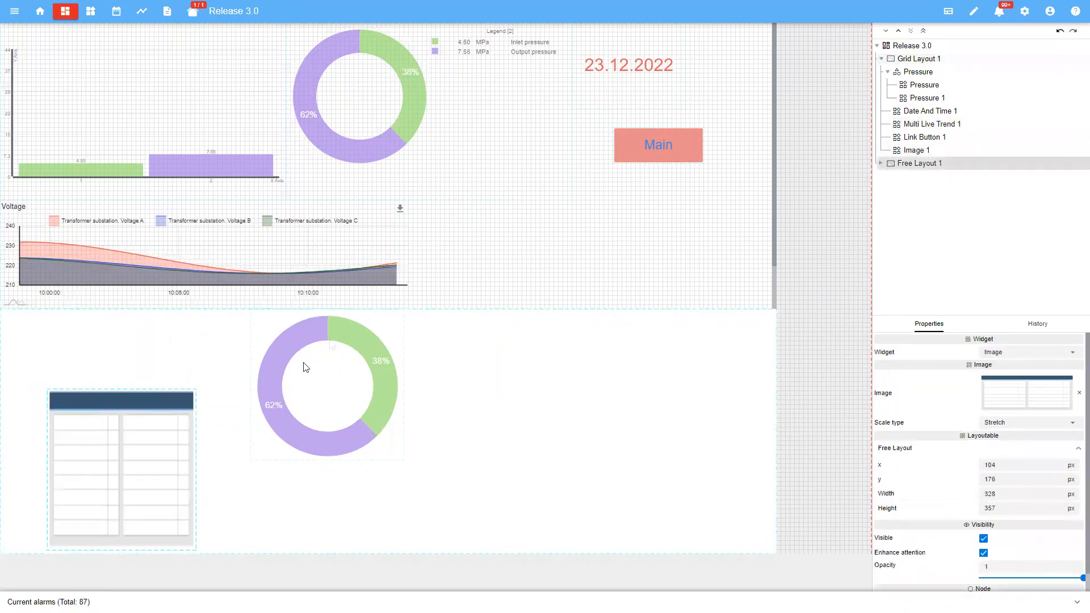
{"action": "left_click", "coordinate": [434, 361]}
{"action": "left_click", "coordinate": [363, 373]}
{"action": "left_click", "coordinate": [94, 397]}
{"action": "left_click_drag", "start_coordinate": [94, 397], "coordinate": [49, 314]}
{"action": "scroll", "coordinate": [545, 284], "scroll_direction": "down", "scroll_amount": 1}
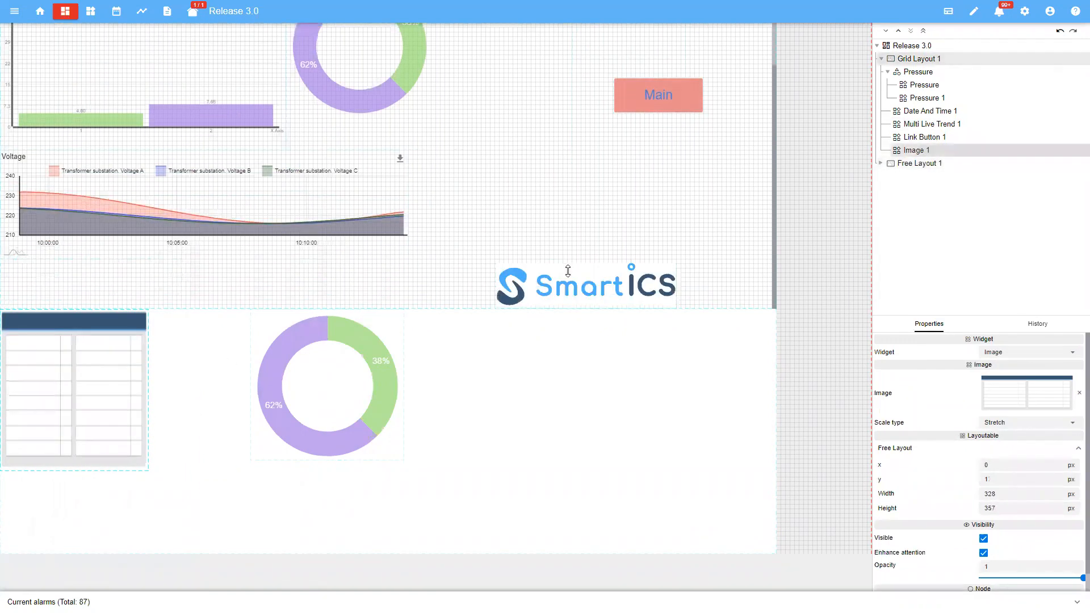
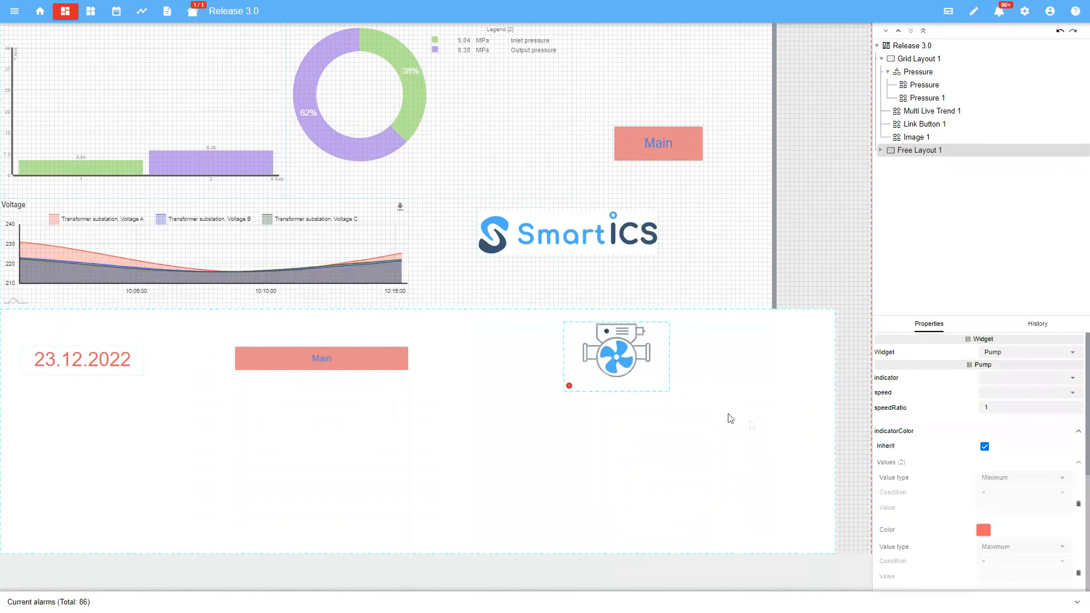
- Place the free layout's Main button below the date, then enlarge the pump widget, move it beside them and select it
{"action": "left_click_drag", "start_coordinate": [634, 340], "coordinate": [521, 332]}
{"action": "left_click_drag", "start_coordinate": [356, 352], "coordinate": [113, 394]}
{"action": "left_click_drag", "start_coordinate": [514, 354], "coordinate": [323, 352]}
{"action": "left_click", "coordinate": [529, 364]}
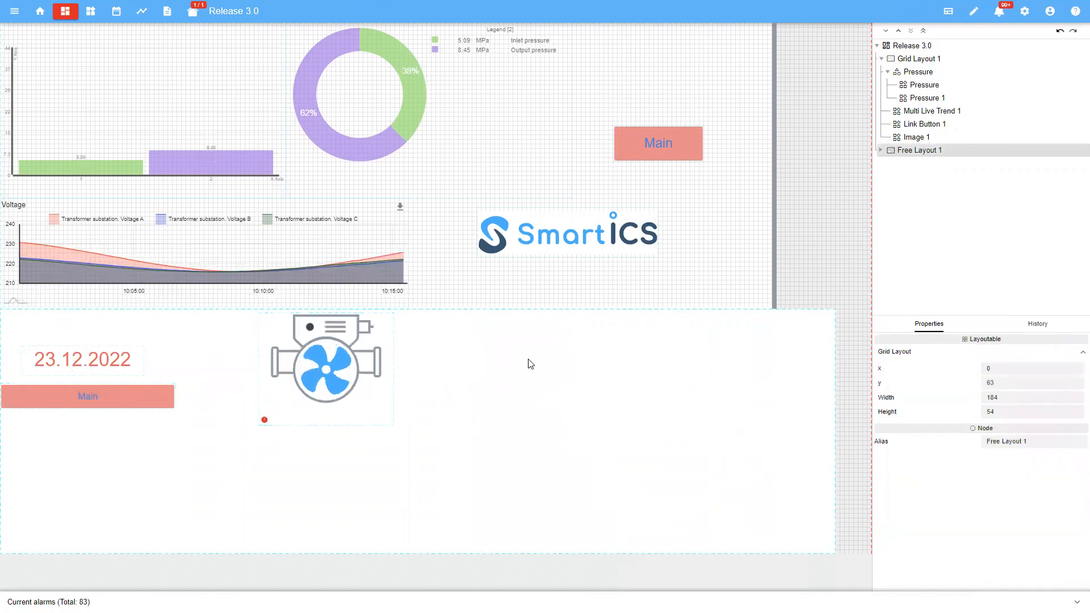
{"action": "left_click", "coordinate": [323, 389]}
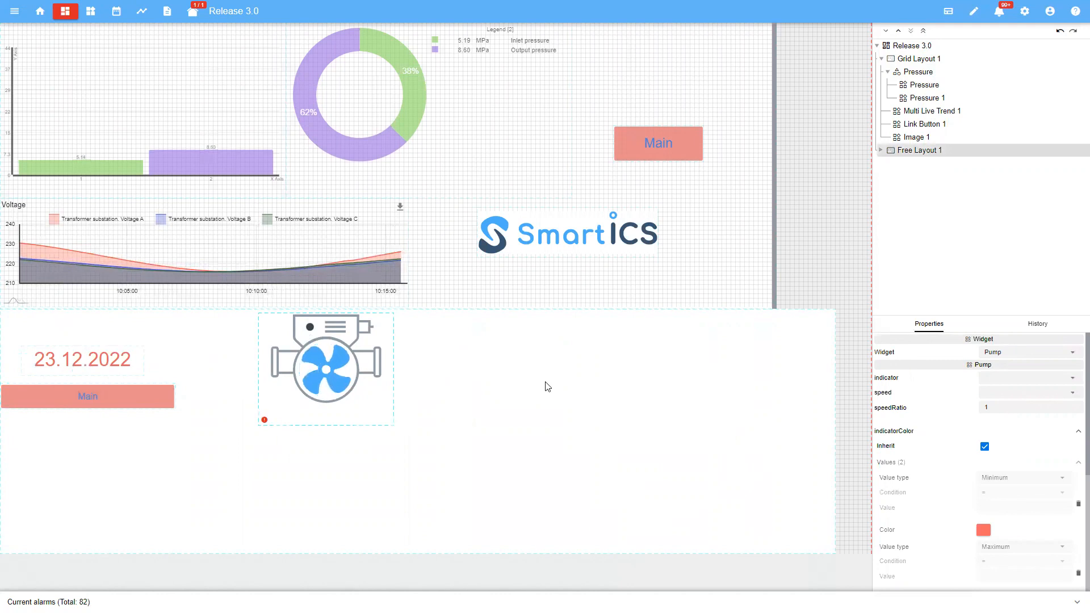
- Set the pump's indicator parameter to Reserve. Discrete output #2 and copy the parameter name
{"action": "left_click", "coordinate": [567, 382]}
{"action": "left_click", "coordinate": [364, 343]}
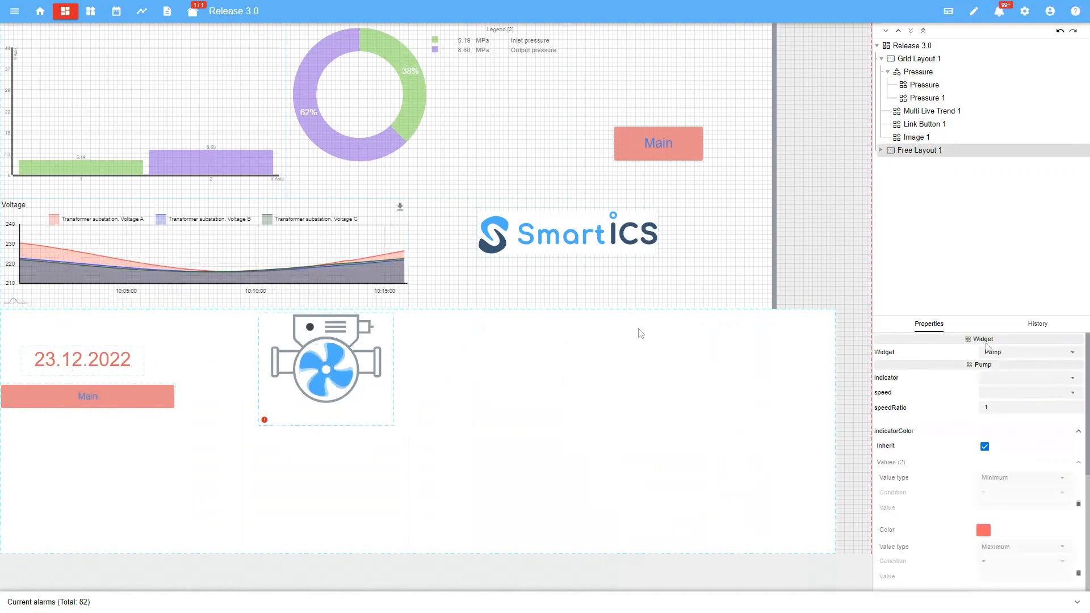
{"action": "left_click", "coordinate": [1023, 377]}
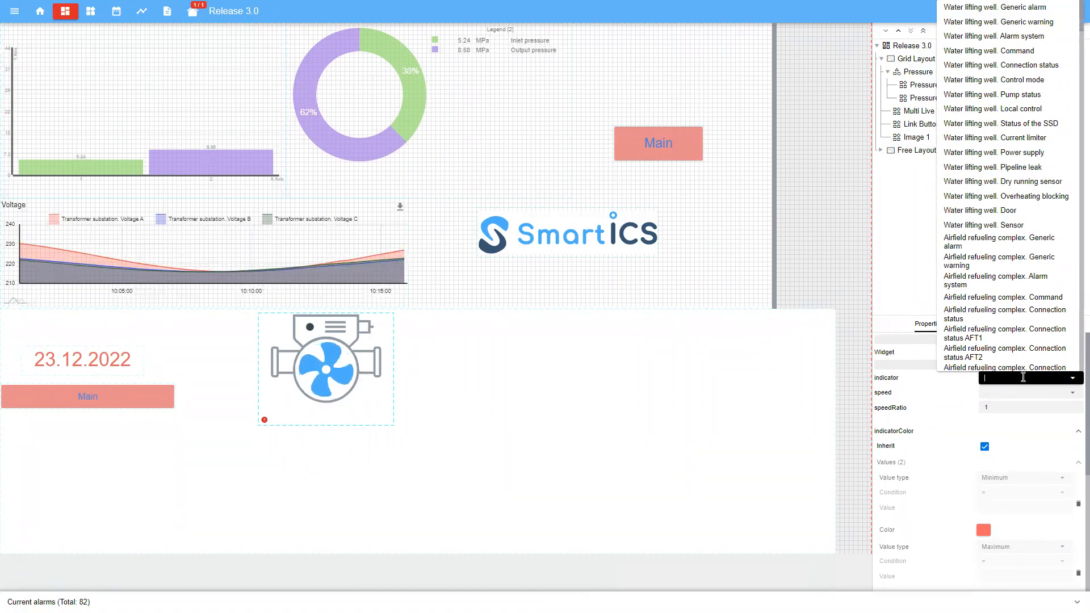
{"action": "type", "text": "discr"}
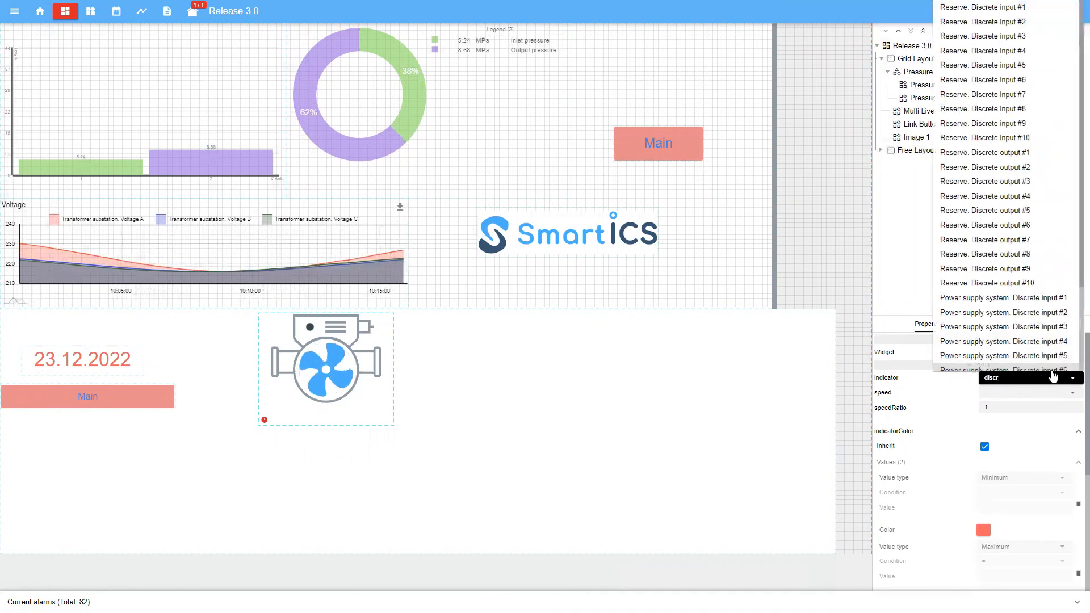
{"action": "left_click", "coordinate": [988, 181]}
{"action": "left_click_drag", "start_coordinate": [984, 377], "coordinate": [1076, 377]}
{"action": "key", "text": "ctrl+c"}
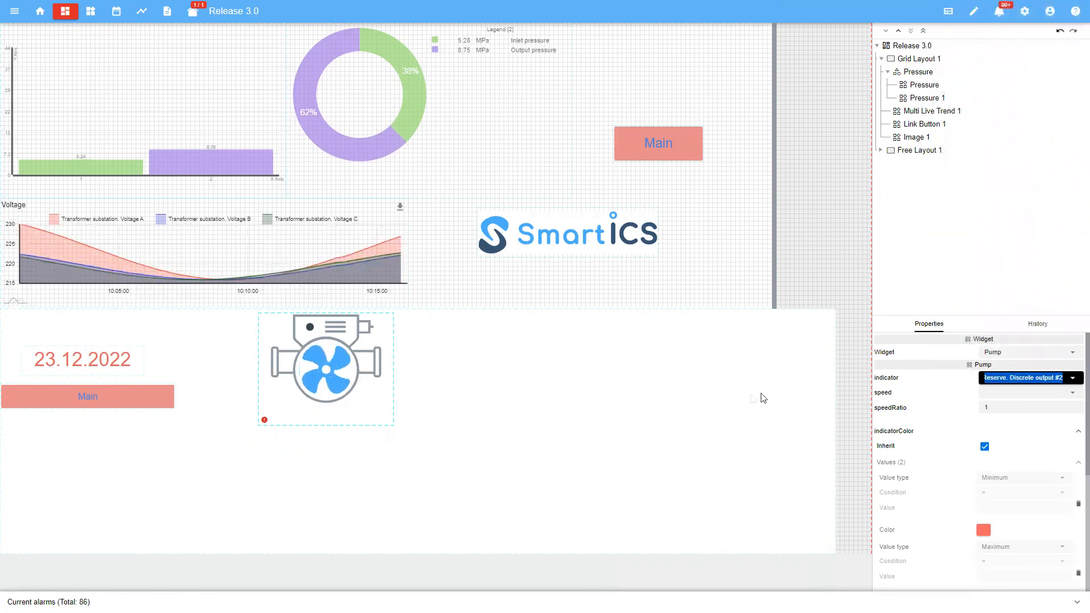
- Add a Toggle Button command widget to the free layout and place it just below the pump
{"action": "left_click", "coordinate": [531, 394]}
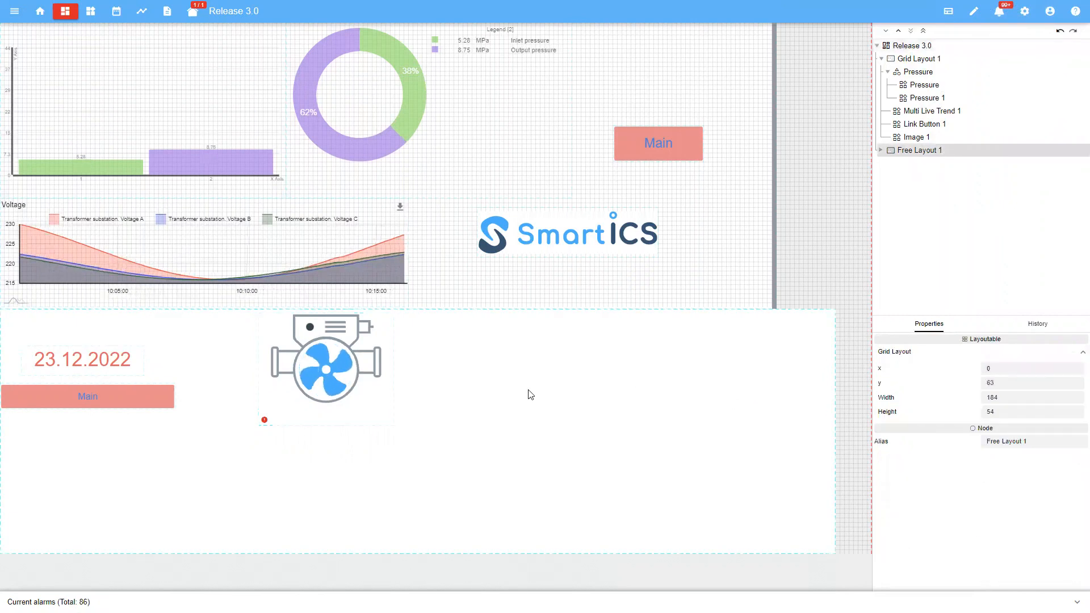
{"action": "right_click", "coordinate": [528, 392]}
{"action": "mouse_move", "coordinate": [588, 405]}
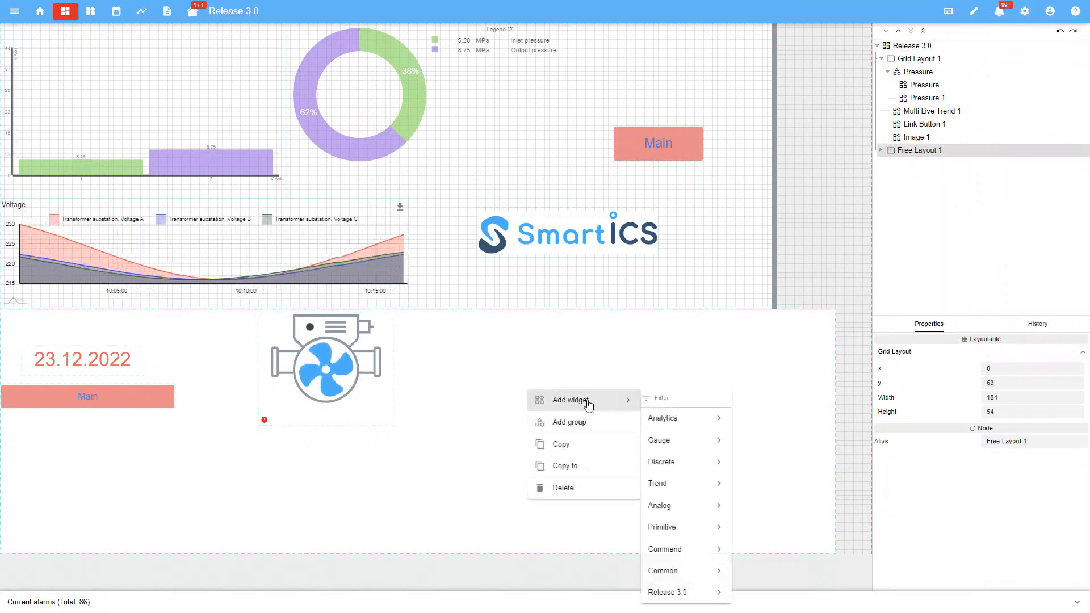
{"action": "mouse_move", "coordinate": [683, 560]}
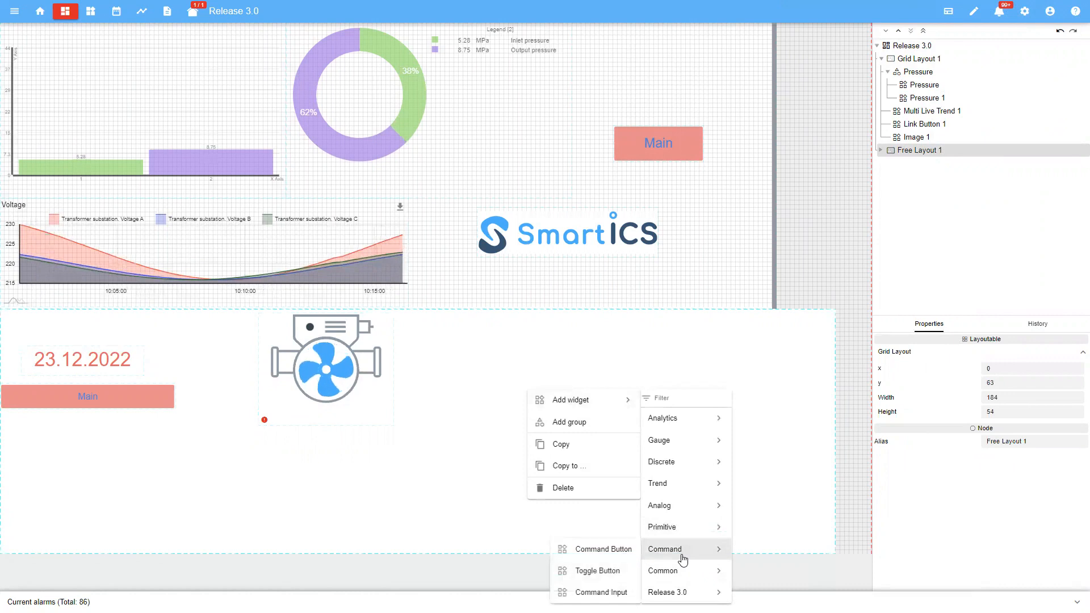
{"action": "left_click", "coordinate": [610, 572]}
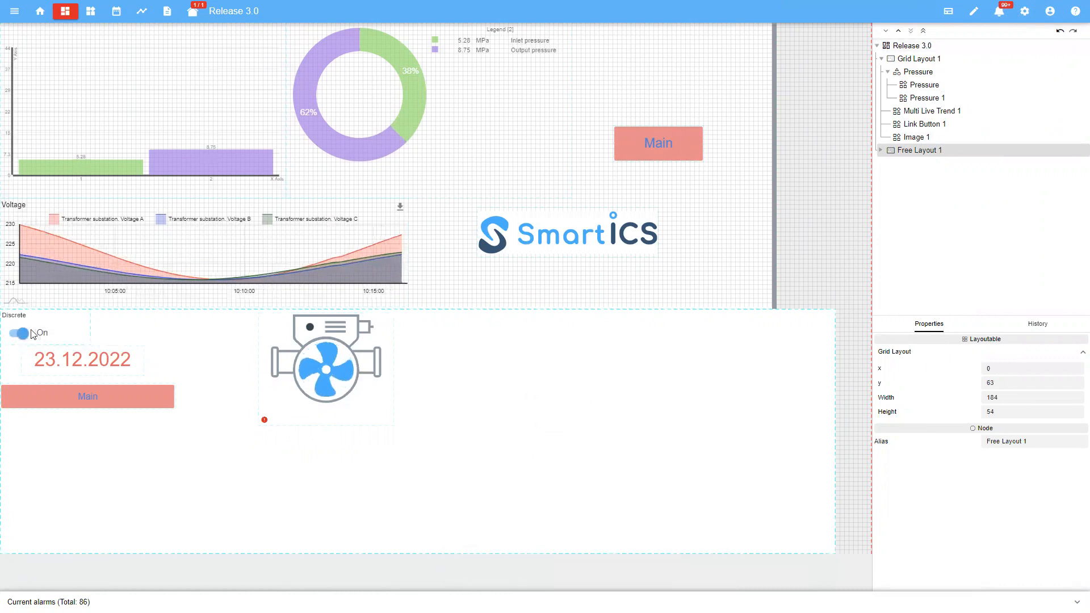
{"action": "left_click_drag", "start_coordinate": [42, 334], "coordinate": [333, 463]}
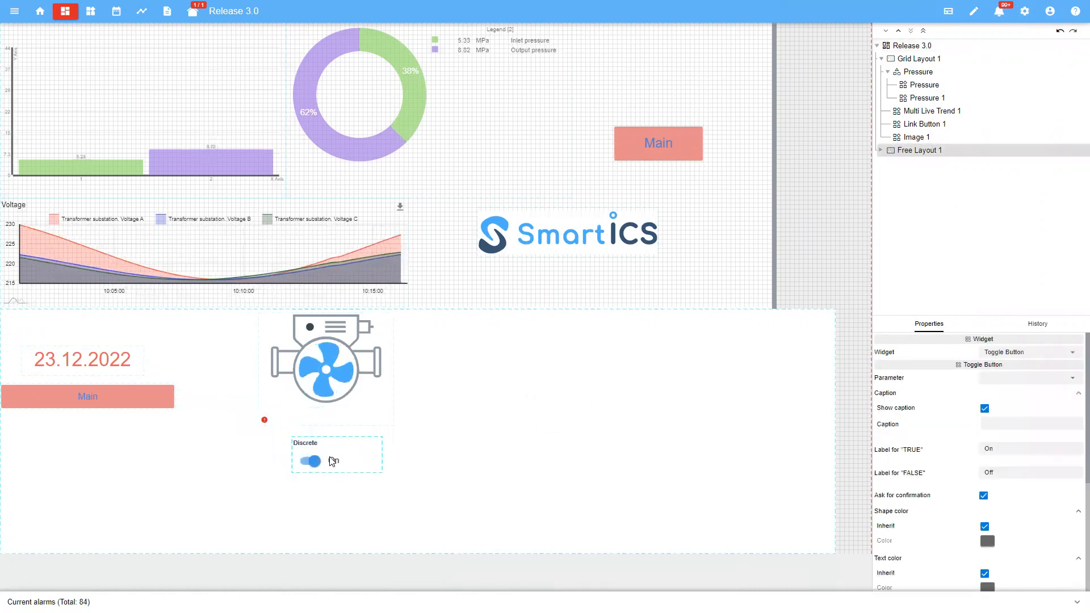
- Assign the copied parameter Reserve. Discrete output #2 to the toggle button
{"action": "left_click", "coordinate": [1011, 379]}
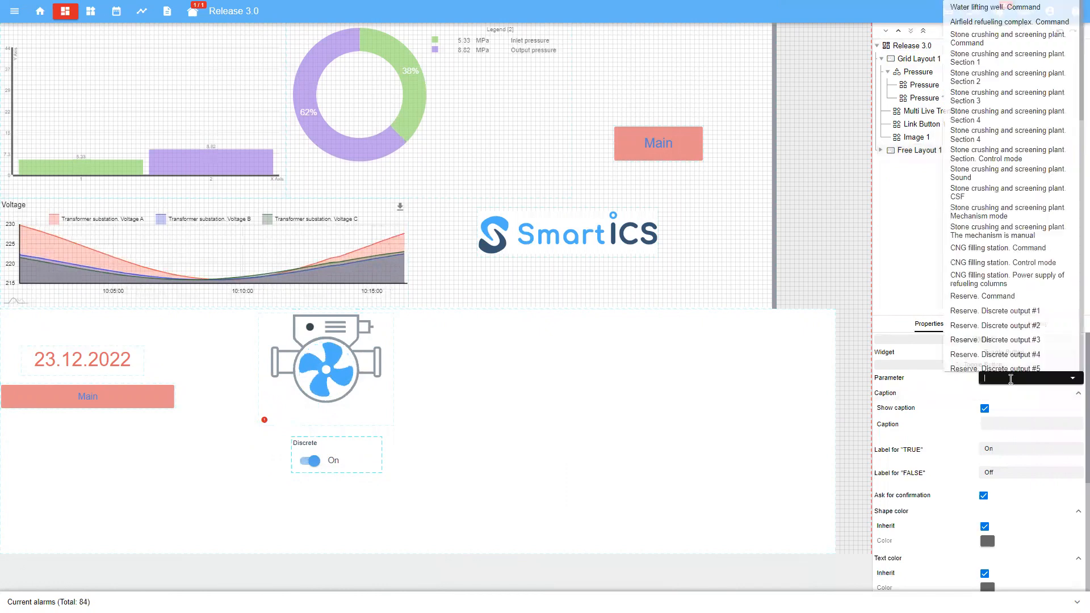
{"action": "key", "text": "ctrl+v"}
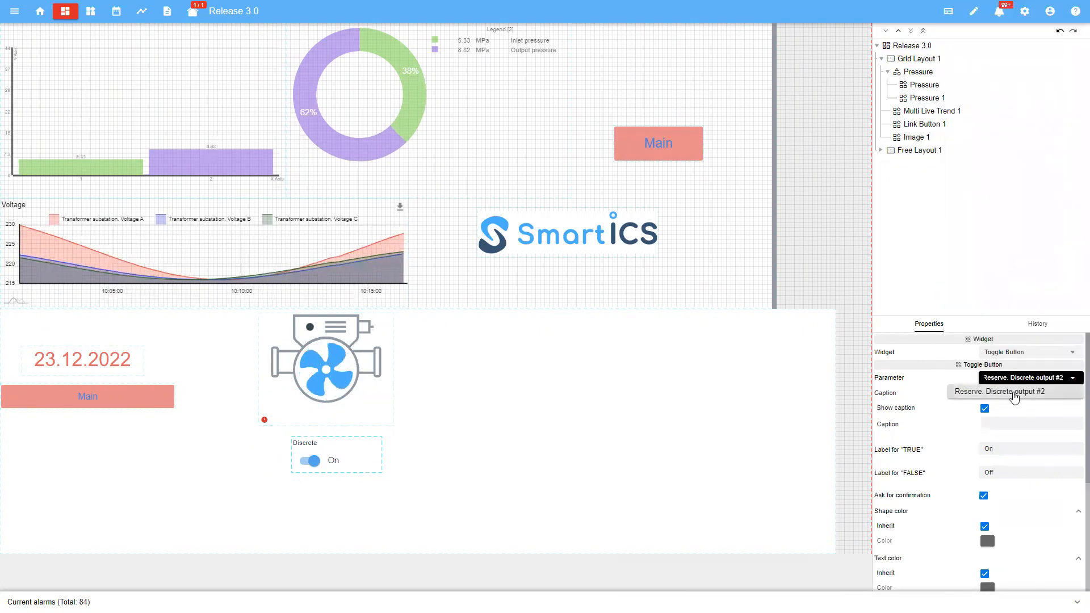
{"action": "left_click", "coordinate": [967, 392]}
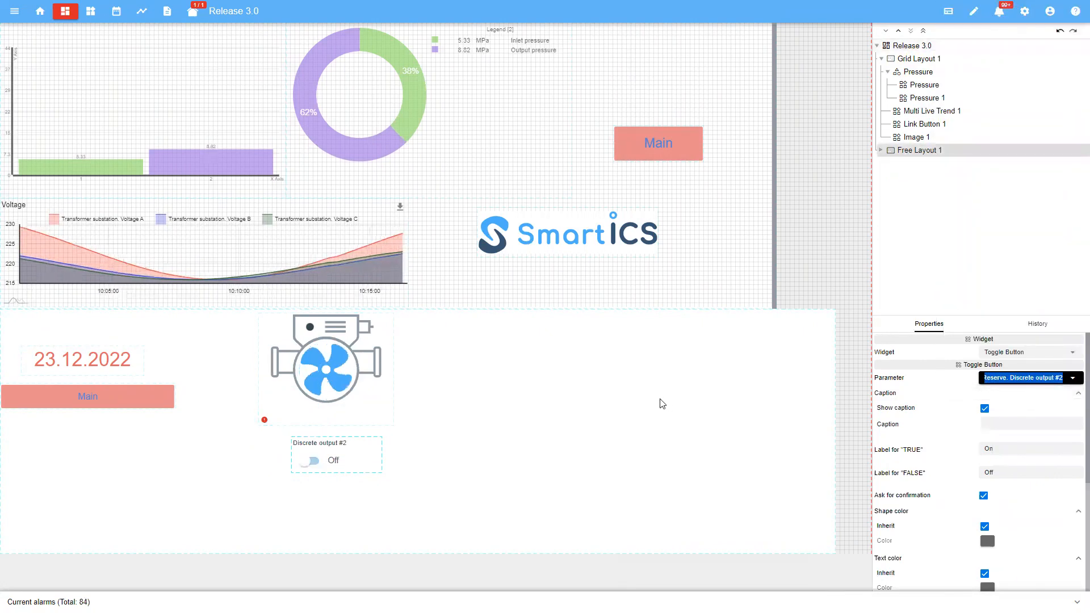
- Stop the pump's indicator colour from inheriting and set the colour for its Maximum value to green
{"action": "left_click", "coordinate": [330, 364]}
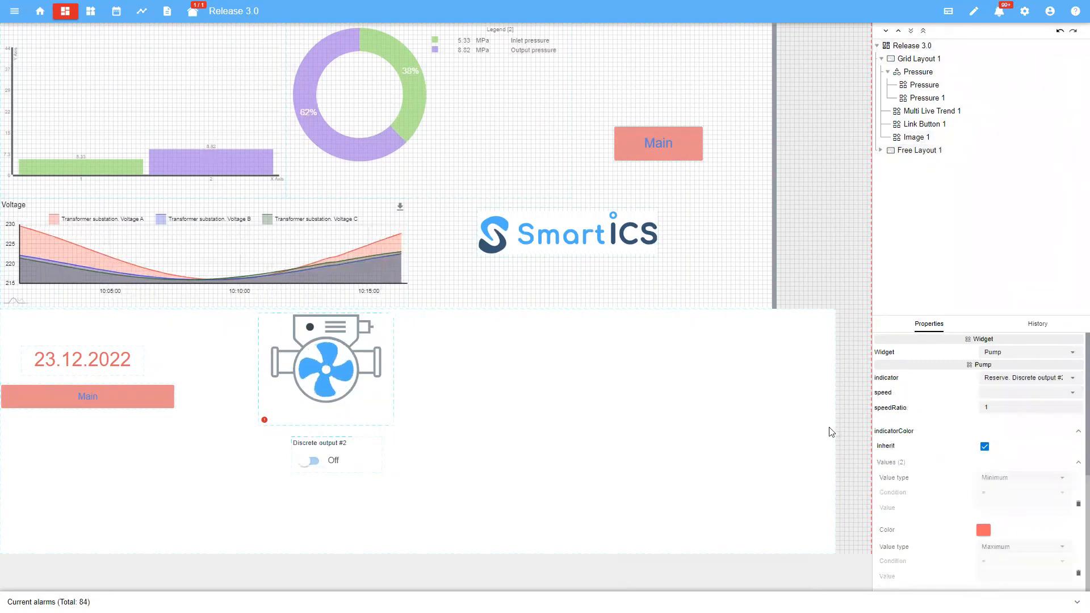
{"action": "left_click", "coordinate": [991, 446]}
{"action": "scroll", "coordinate": [1006, 446], "scroll_direction": "down", "scroll_amount": 1}
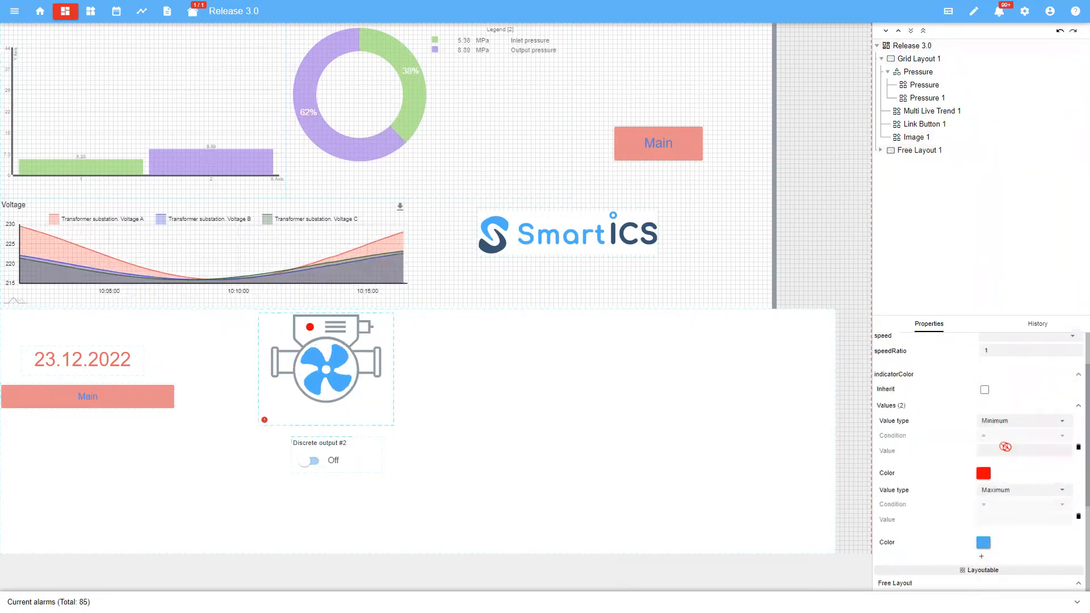
{"action": "scroll", "coordinate": [986, 495], "scroll_direction": "down", "scroll_amount": 1}
{"action": "left_click", "coordinate": [984, 487]}
{"action": "left_click", "coordinate": [1005, 442]}
{"action": "left_click", "coordinate": [1029, 361]}
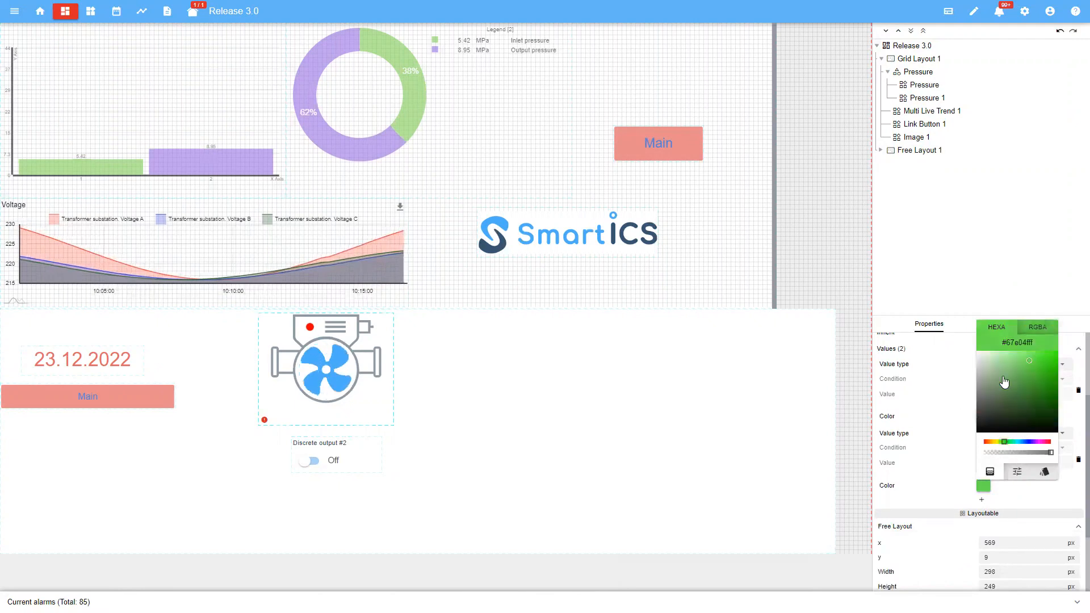
{"action": "left_click", "coordinate": [955, 376]}
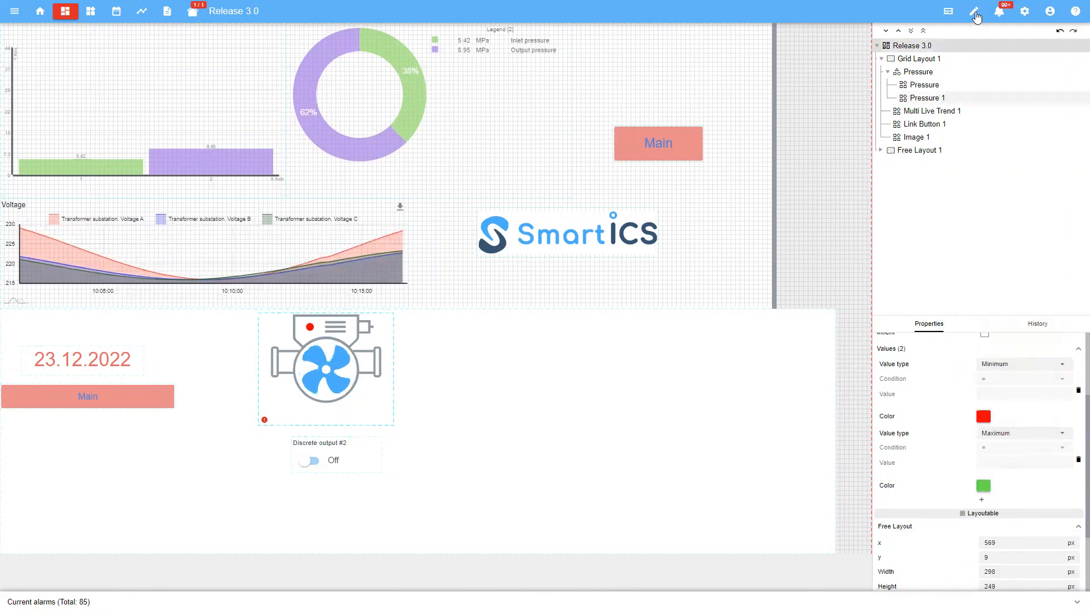
- Save the dashboard, leave edit mode and switch the Discrete output #2 toggle on
{"action": "left_click", "coordinate": [974, 11]}
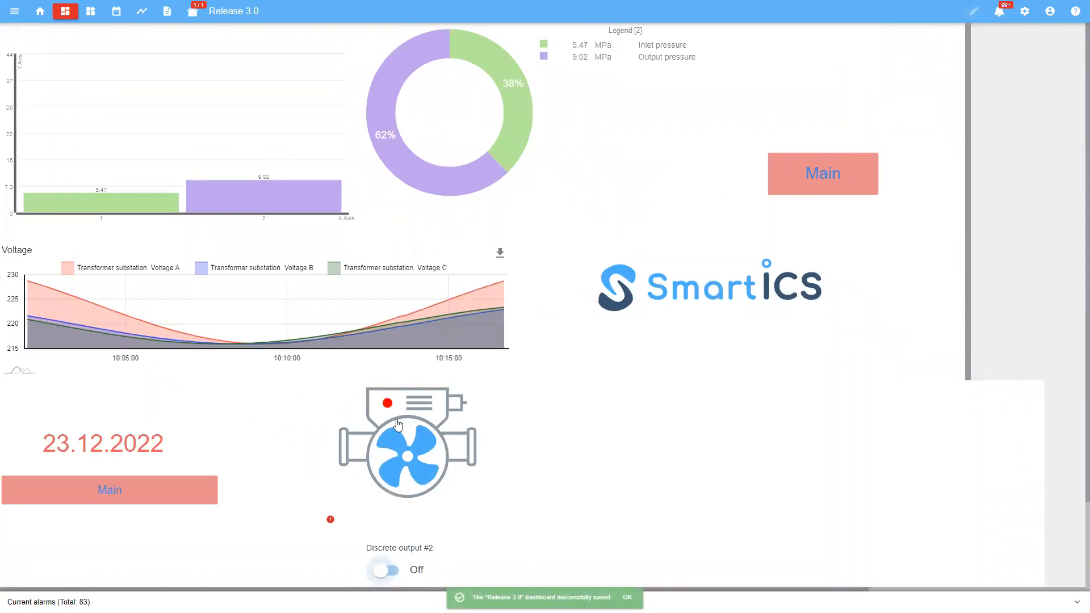
{"action": "left_click", "coordinate": [389, 571]}
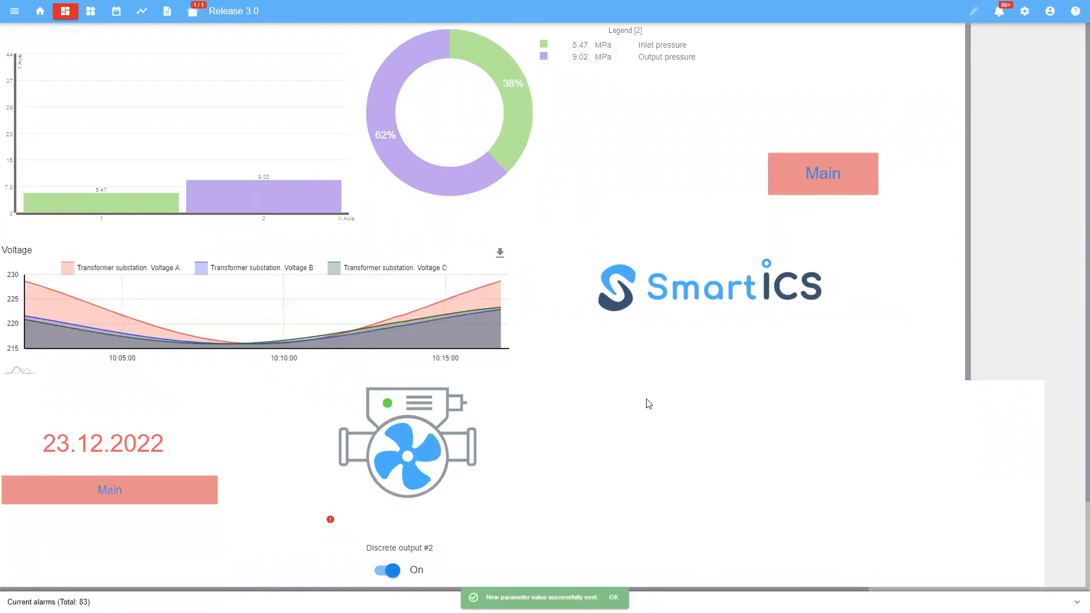
- Reopen the dashboard for editing and set the pump's speed parameter to Reserve. Analog output #2
{"action": "left_click", "coordinate": [970, 13]}
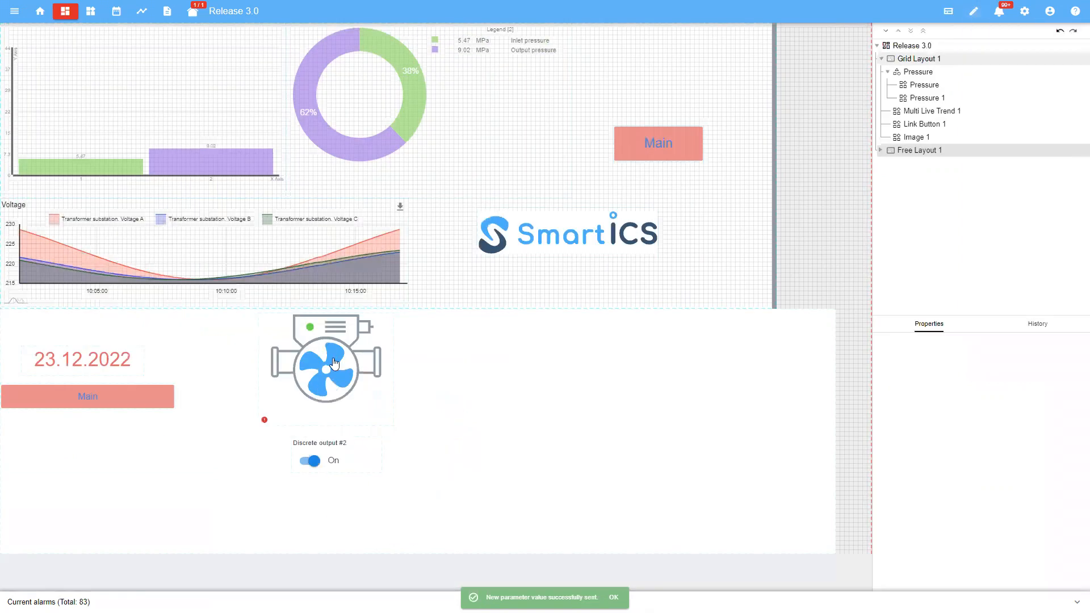
{"action": "left_click", "coordinate": [335, 364]}
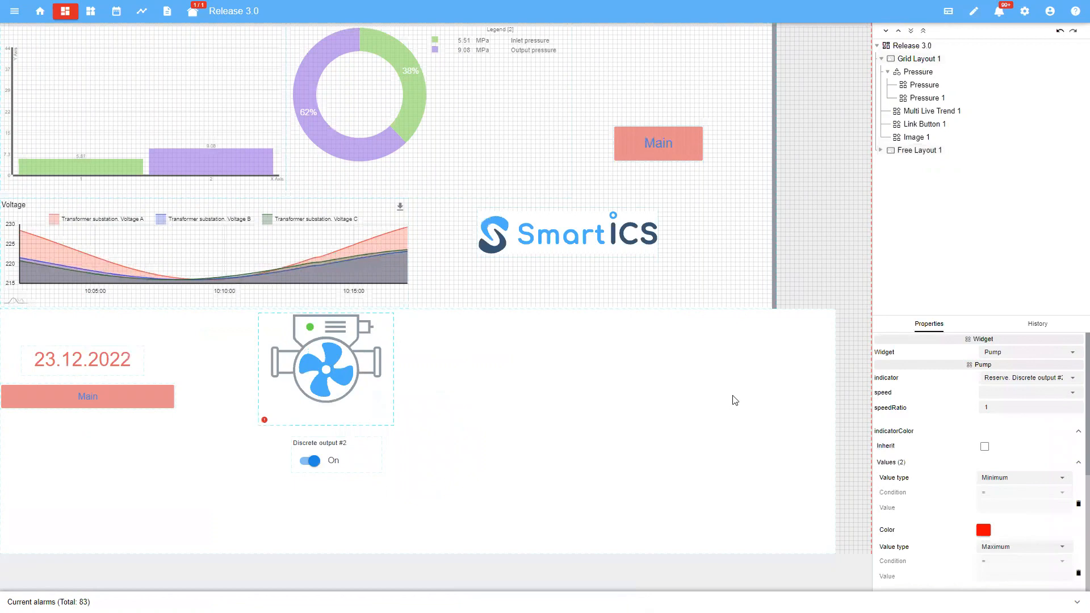
{"action": "left_click", "coordinate": [1006, 392]}
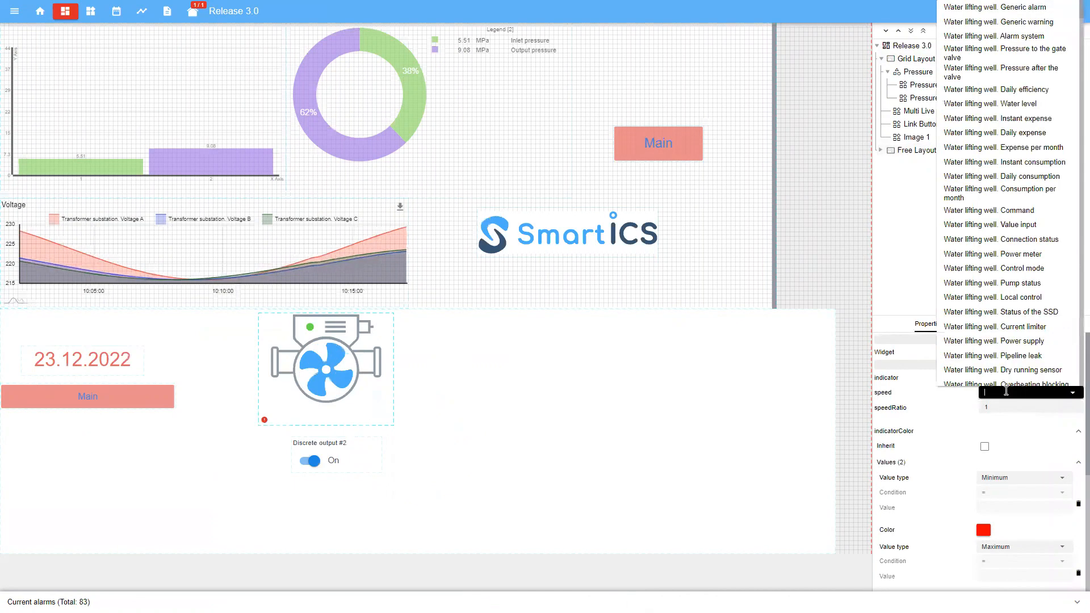
{"action": "type", "text": "a"}
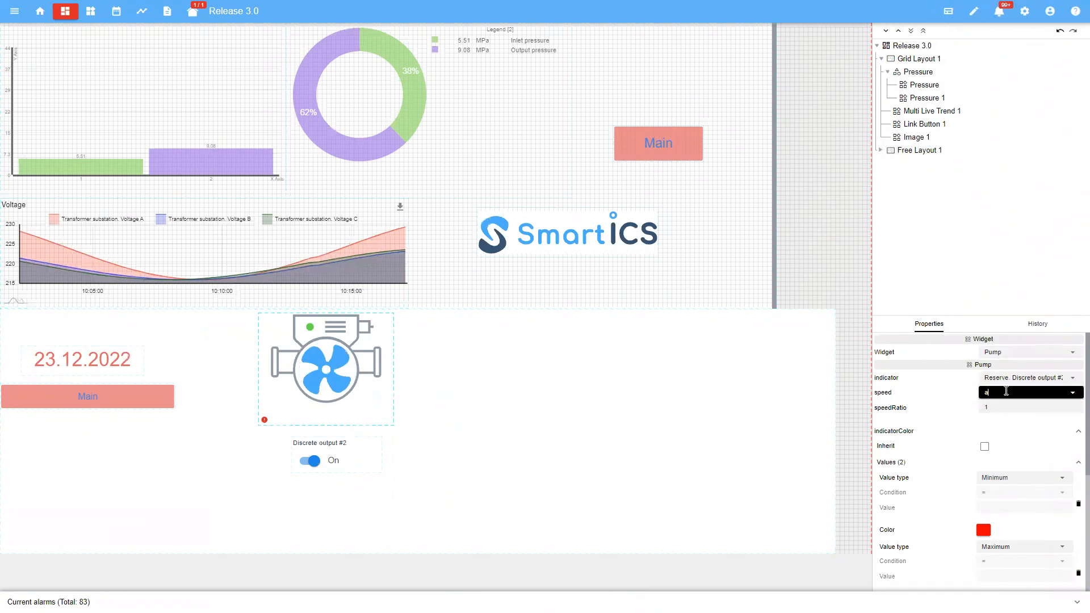
{"action": "type", "text": "nalog output #2"}
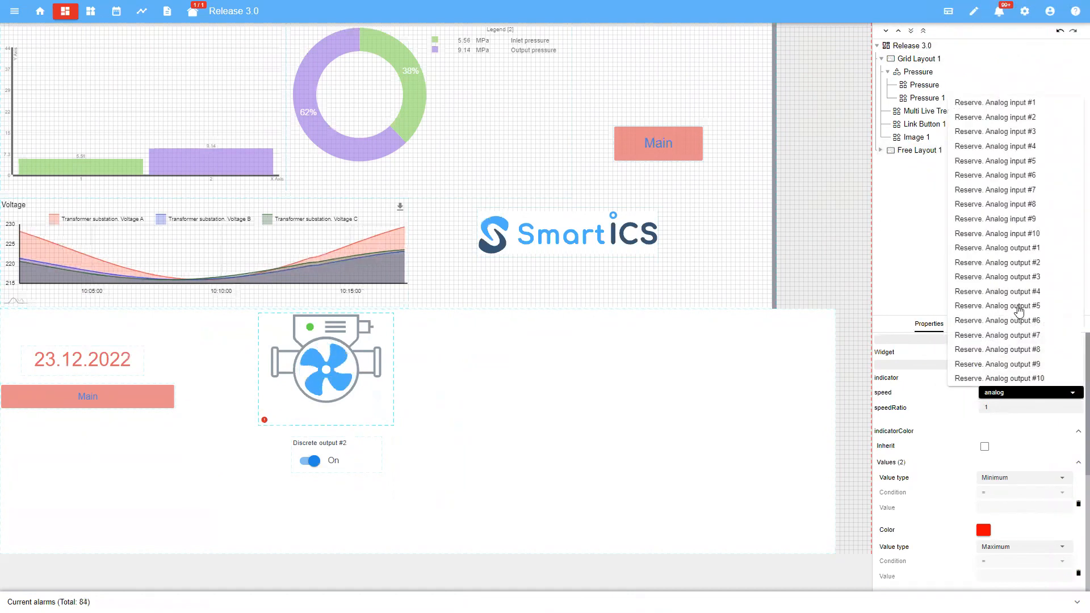
{"action": "left_click", "coordinate": [1009, 263]}
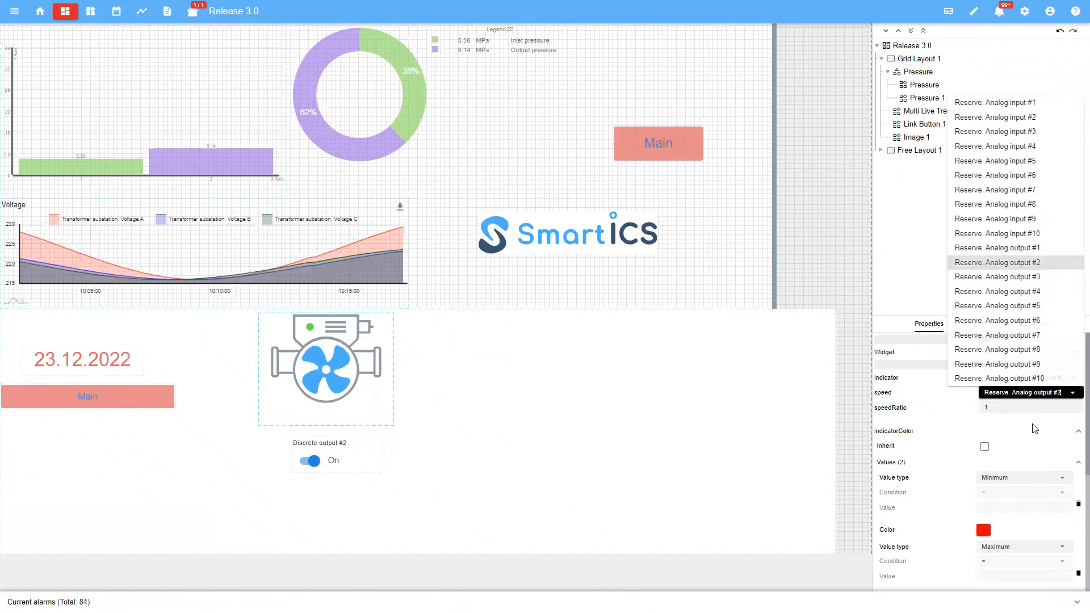
{"action": "left_click", "coordinate": [1074, 393]}
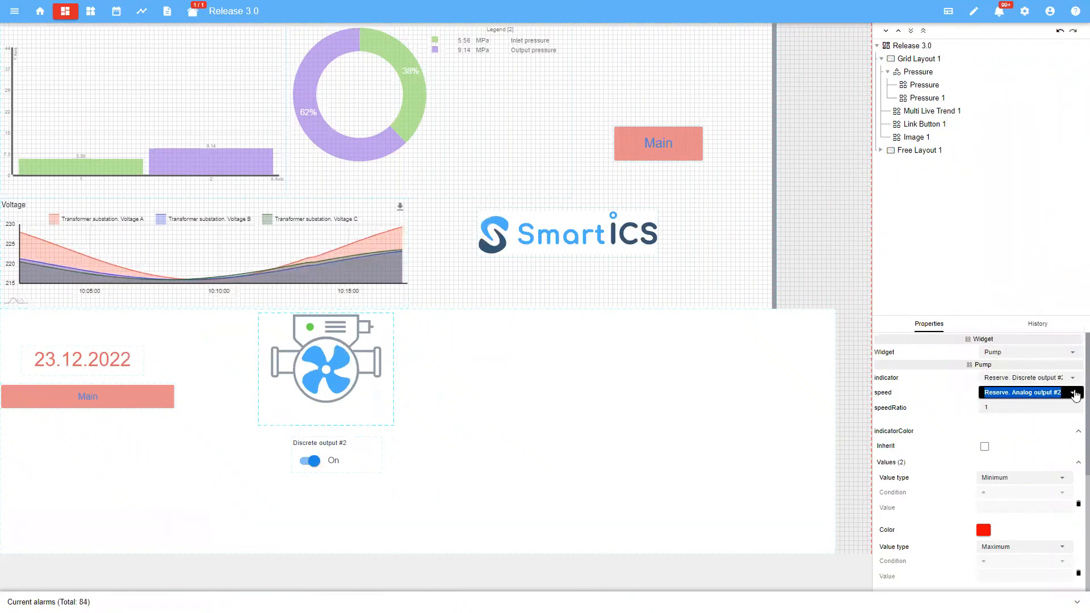
- Add a Command Input widget to the free layout and place it below the toggle button
{"action": "left_click", "coordinate": [636, 398]}
{"action": "right_click", "coordinate": [535, 393]}
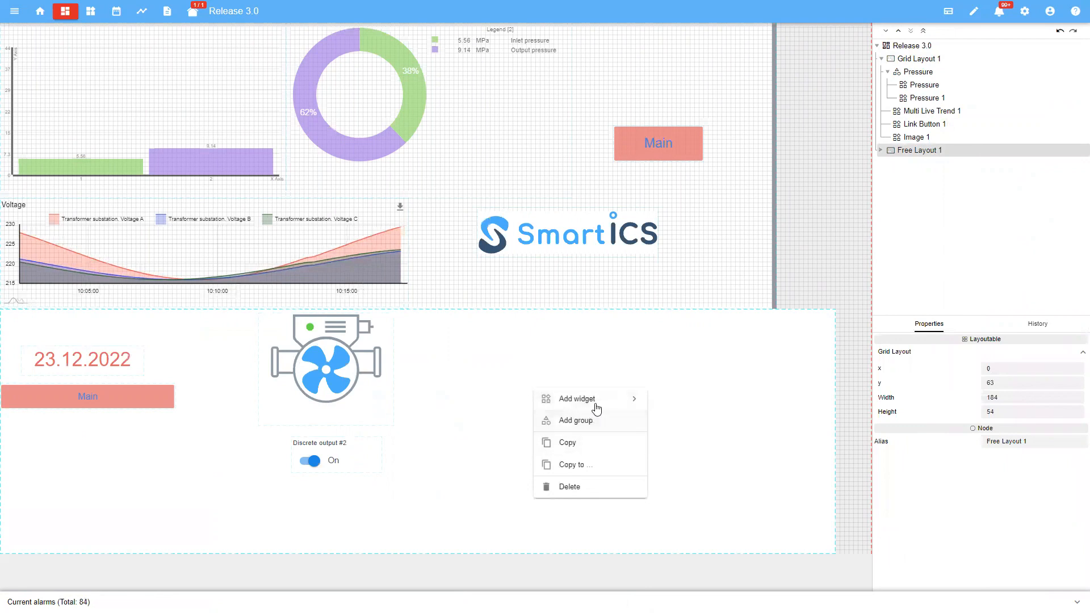
{"action": "mouse_move", "coordinate": [601, 407]}
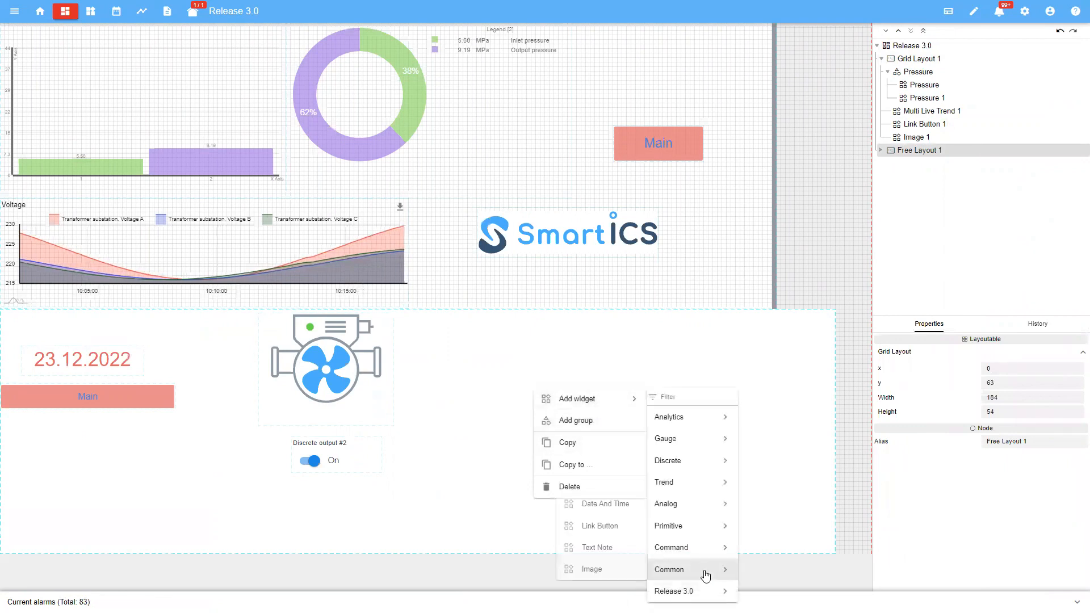
{"action": "mouse_move", "coordinate": [692, 557]}
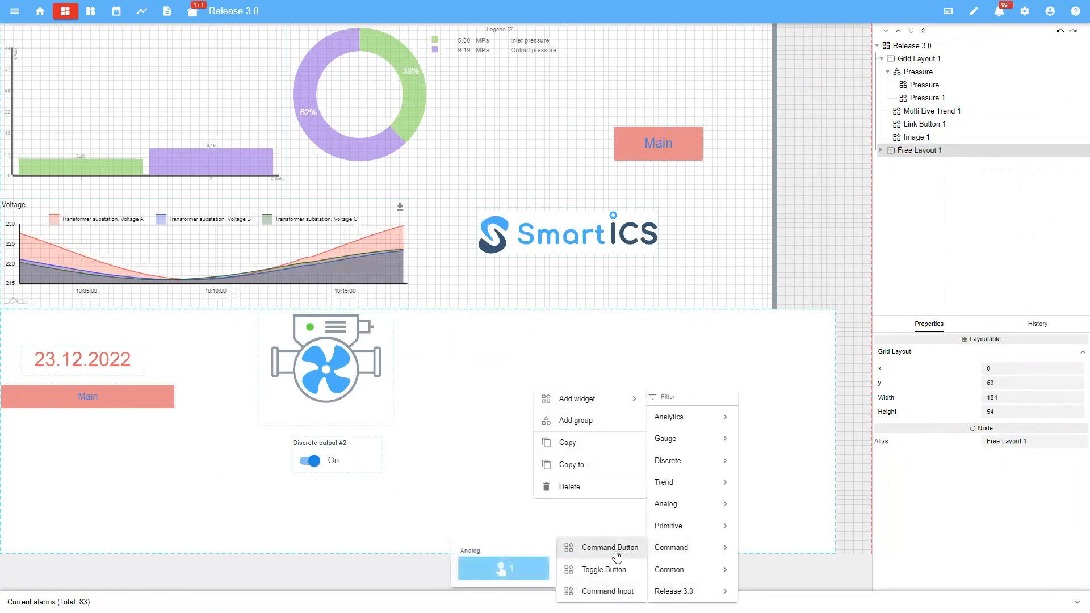
{"action": "left_click", "coordinate": [603, 593]}
{"action": "left_click_drag", "start_coordinate": [348, 464], "coordinate": [338, 508]}
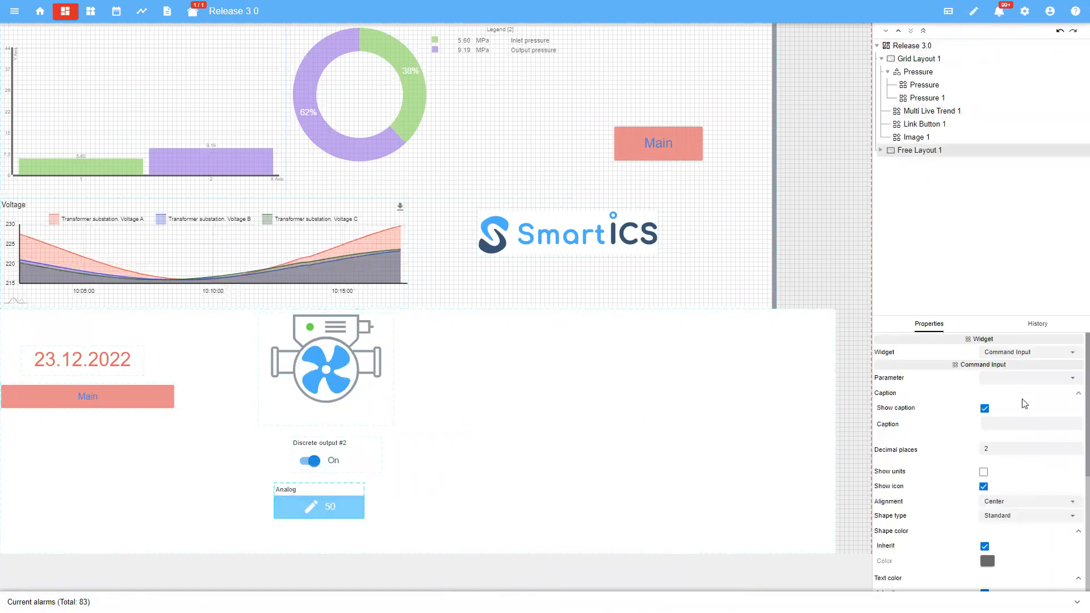
- Assign Reserve. Analog output #2 as the command input's parameter and save the dashboard
{"action": "left_click", "coordinate": [1024, 377]}
{"action": "left_click", "coordinate": [1025, 370]}
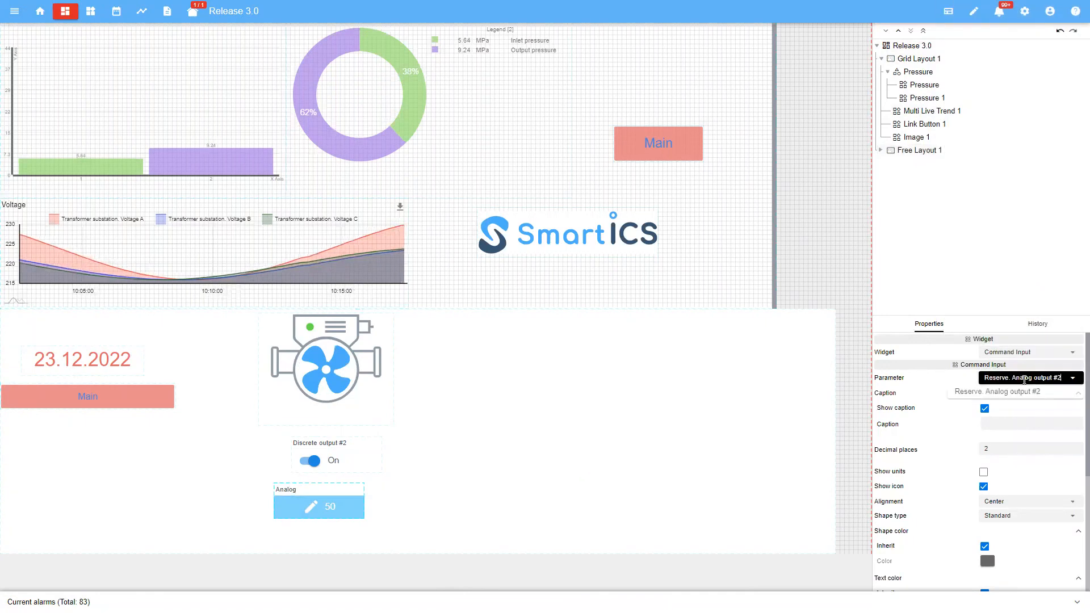
{"action": "left_click", "coordinate": [972, 12]}
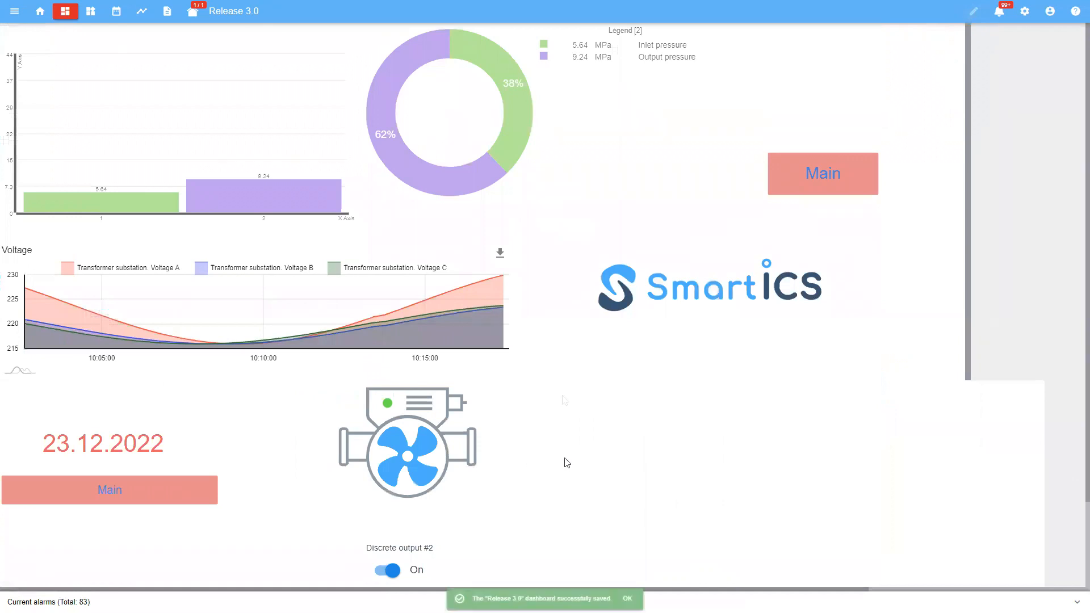
- Return to edit mode, move the Analog output #2 command input beside the pump and save the dashboard
{"action": "left_click", "coordinate": [974, 12]}
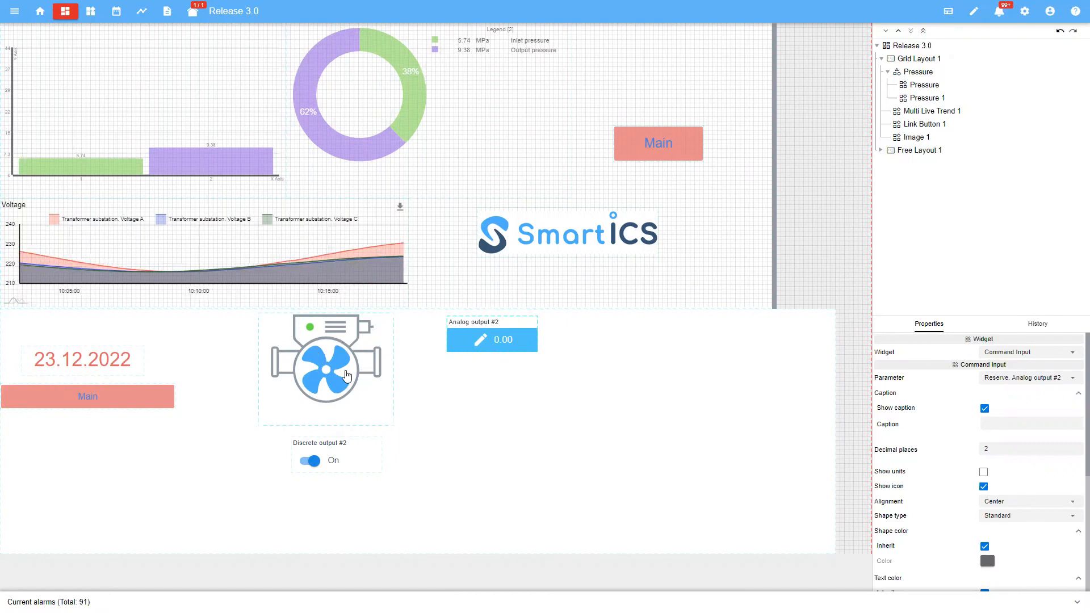
{"action": "left_click", "coordinate": [974, 14]}
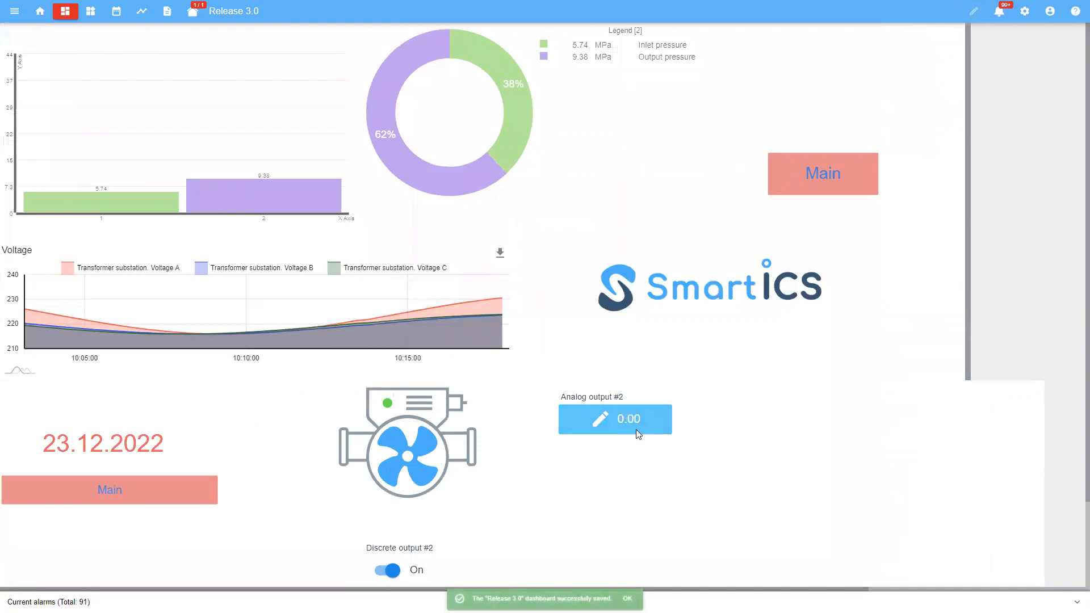
- Write the value 10 to Analog output #2 through its command input and confirm the recording
{"action": "left_click", "coordinate": [633, 422]}
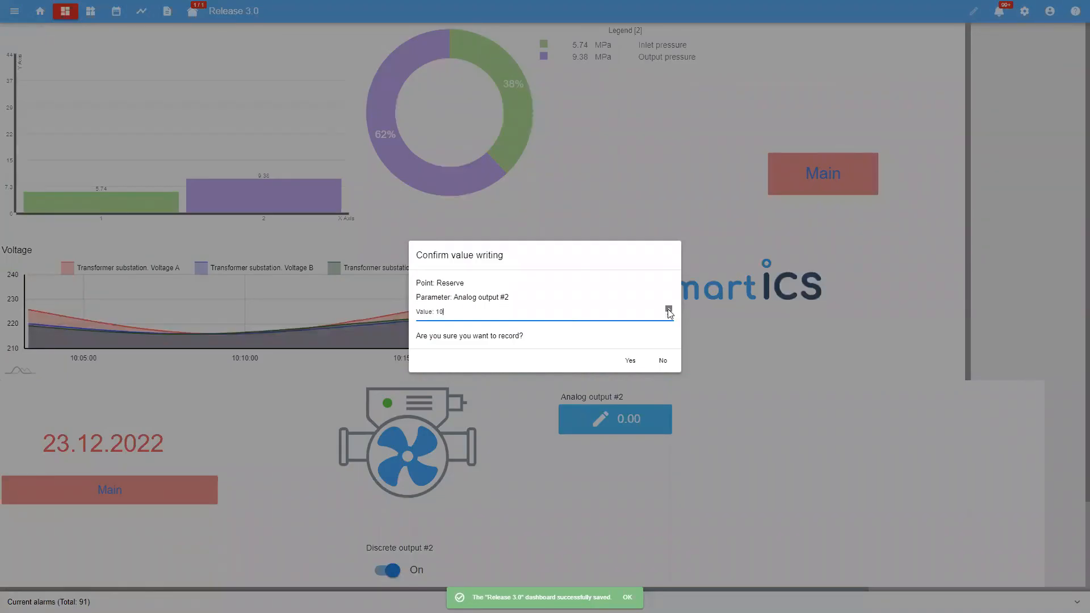
{"action": "left_click", "coordinate": [635, 362]}
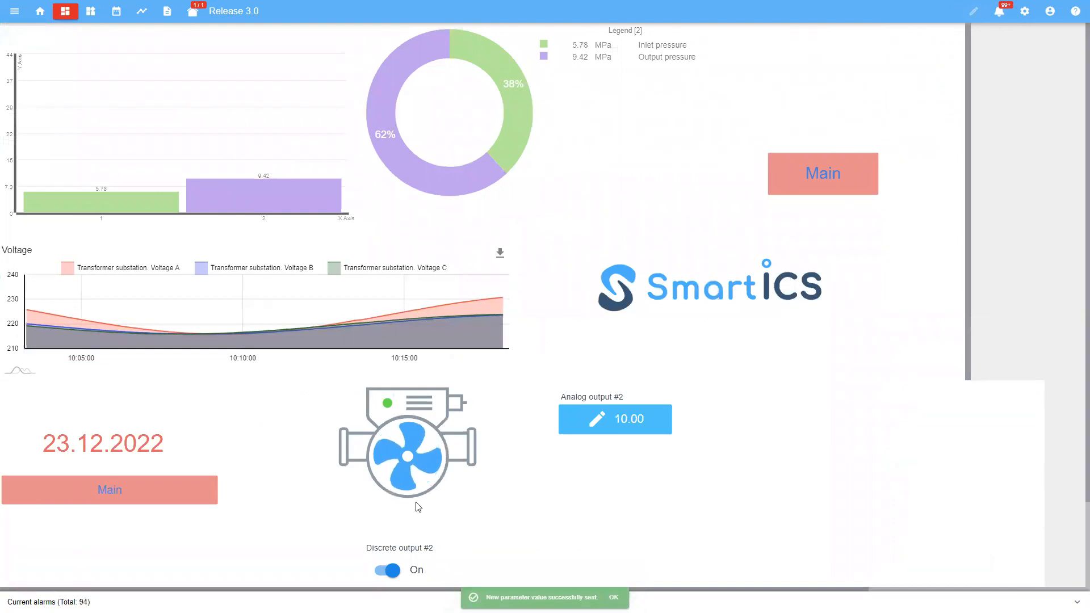
- Return to edit mode, set the pump widget's speedRatio to 7 and save the dashboard
{"action": "mouse_move", "coordinate": [418, 507]}
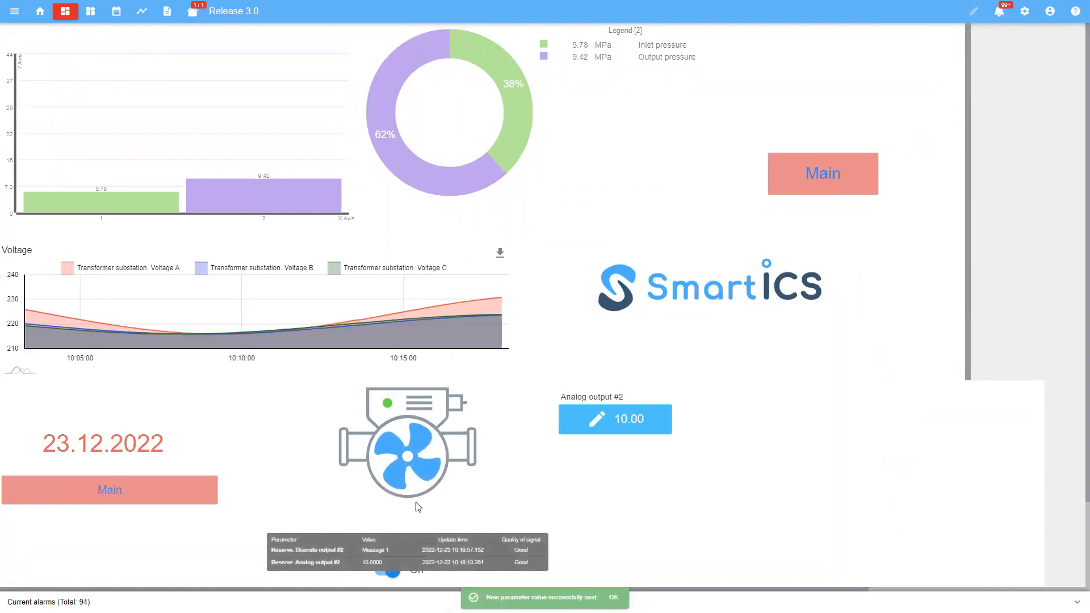
{"action": "left_click", "coordinate": [973, 11]}
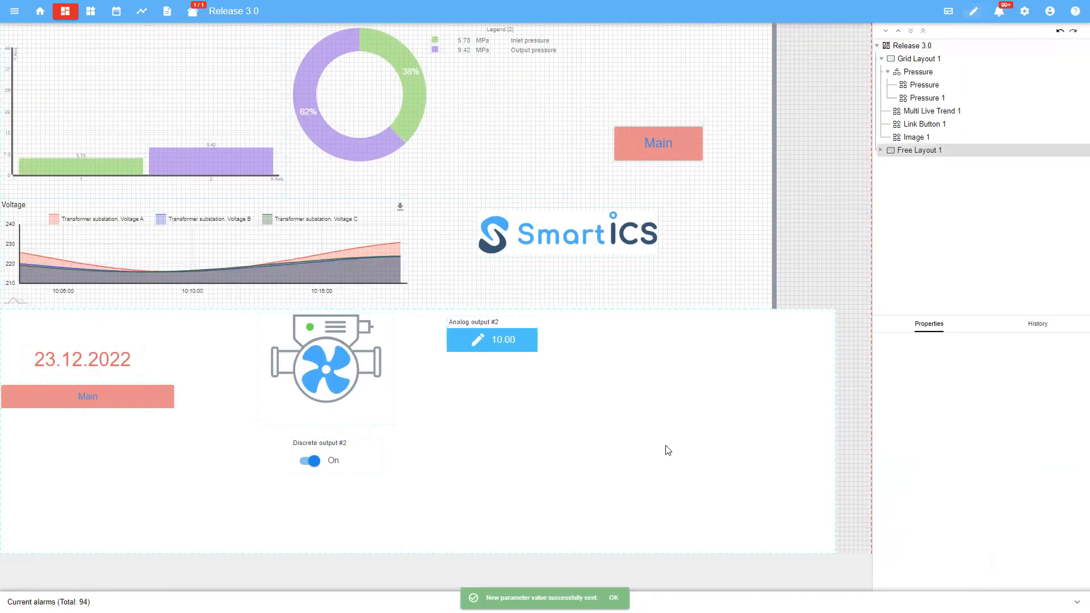
{"action": "left_click", "coordinate": [364, 357]}
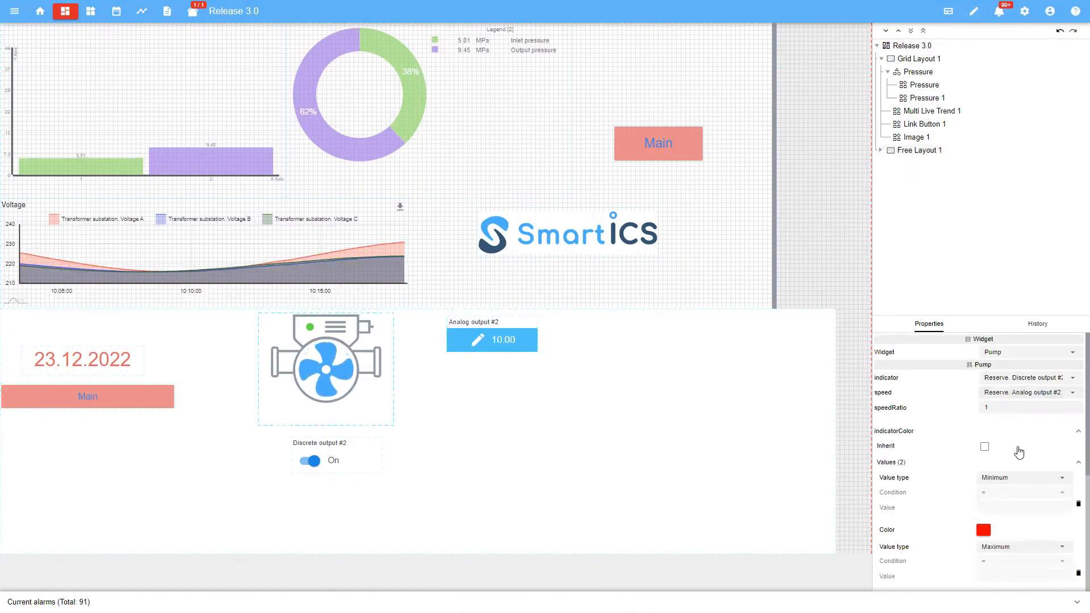
{"action": "scroll", "coordinate": [1022, 446], "scroll_direction": "down", "scroll_amount": 4}
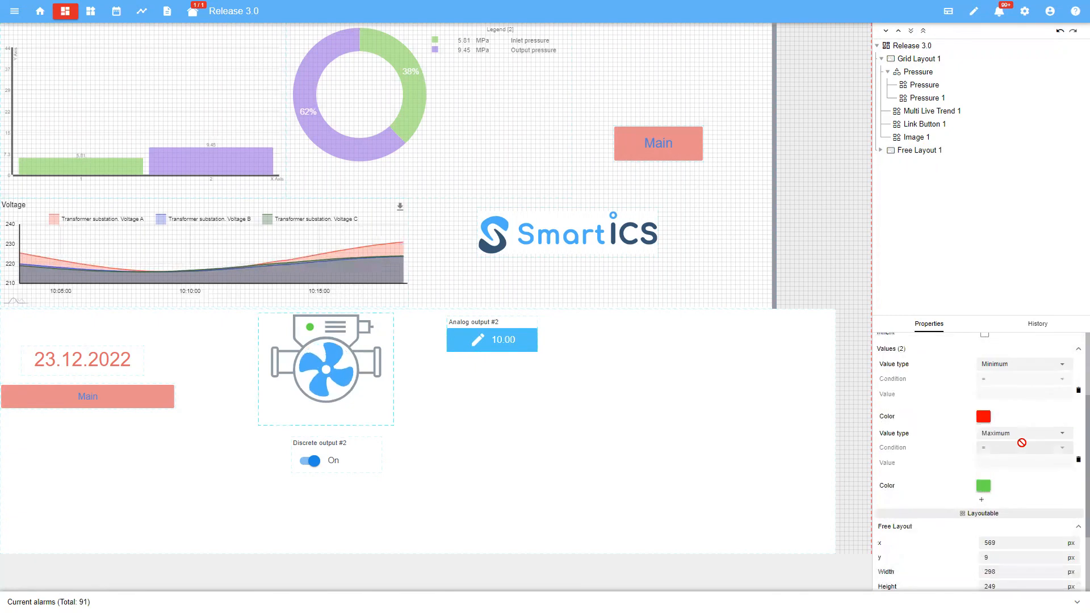
{"action": "scroll", "coordinate": [1024, 449], "scroll_direction": "up", "scroll_amount": 2}
{"action": "scroll", "coordinate": [1023, 447], "scroll_direction": "up", "scroll_amount": 3}
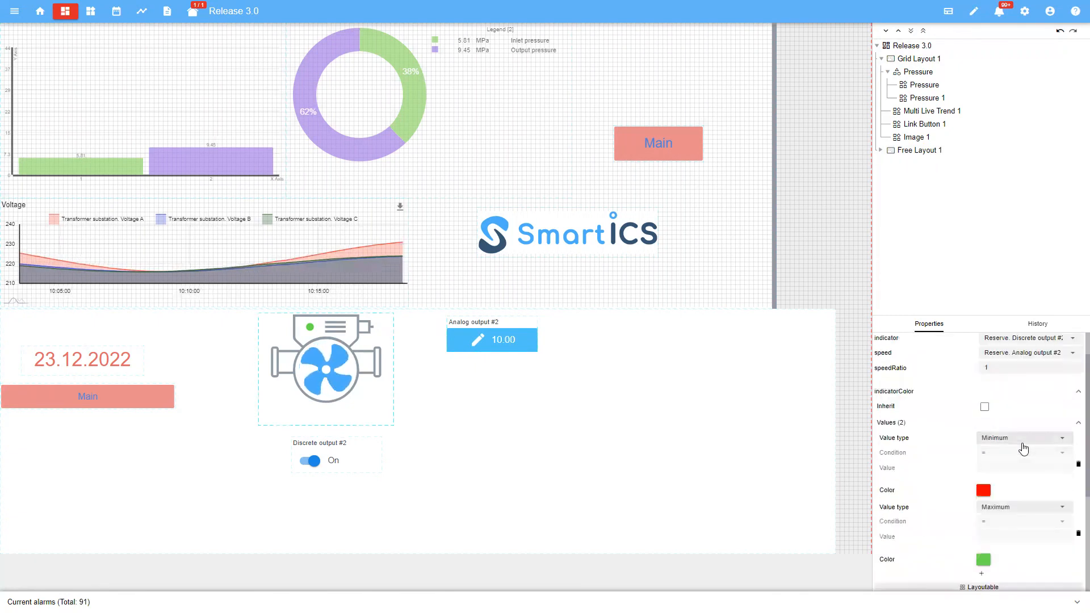
{"action": "left_click_drag", "start_coordinate": [997, 405], "coordinate": [977, 408]}
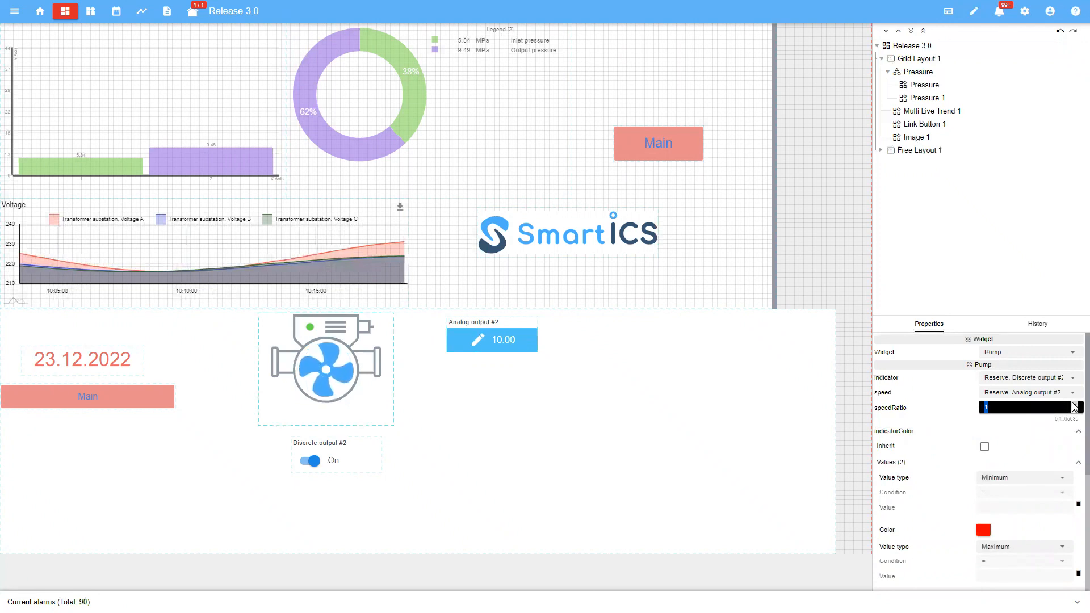
{"action": "type", "text": "7"}
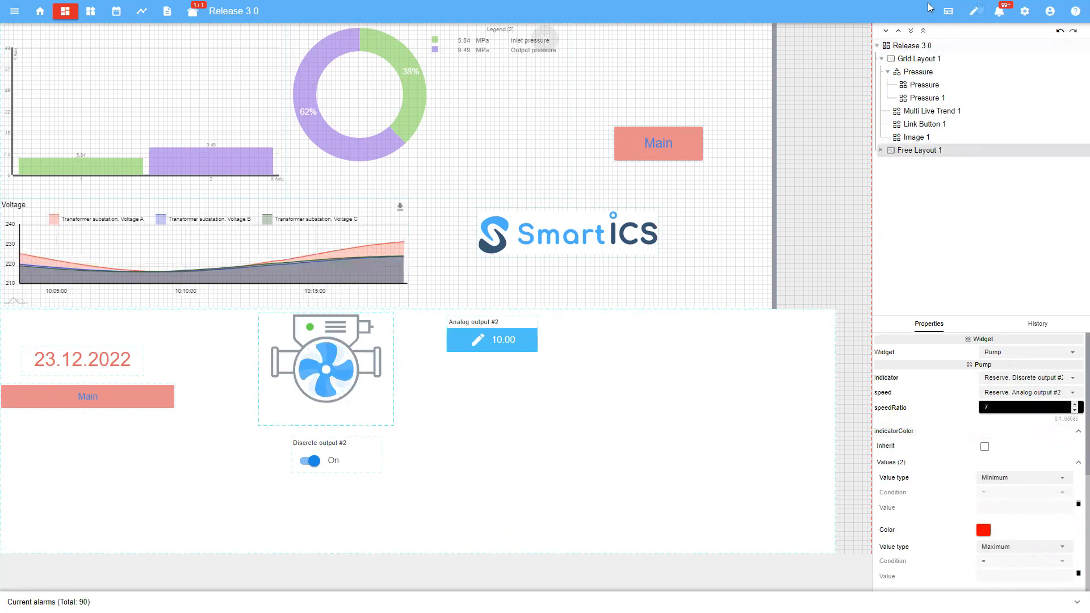
{"action": "left_click", "coordinate": [976, 14]}
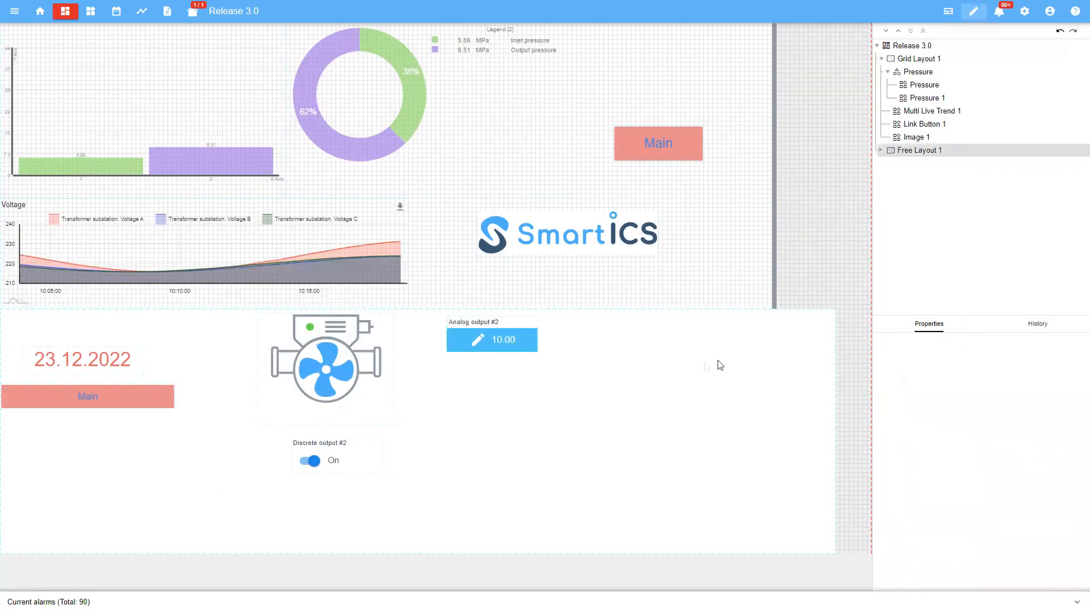
- Add a Rectangle primitive widget to the free layout and place it beside the Analog output #2 command input
{"action": "right_click", "coordinate": [606, 393]}
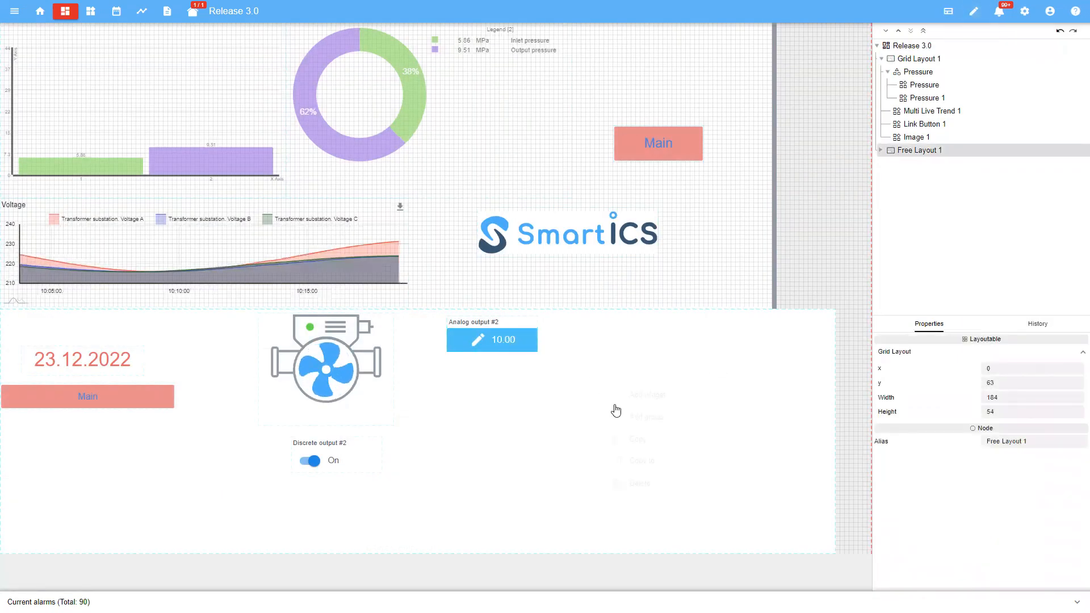
{"action": "mouse_move", "coordinate": [703, 409]}
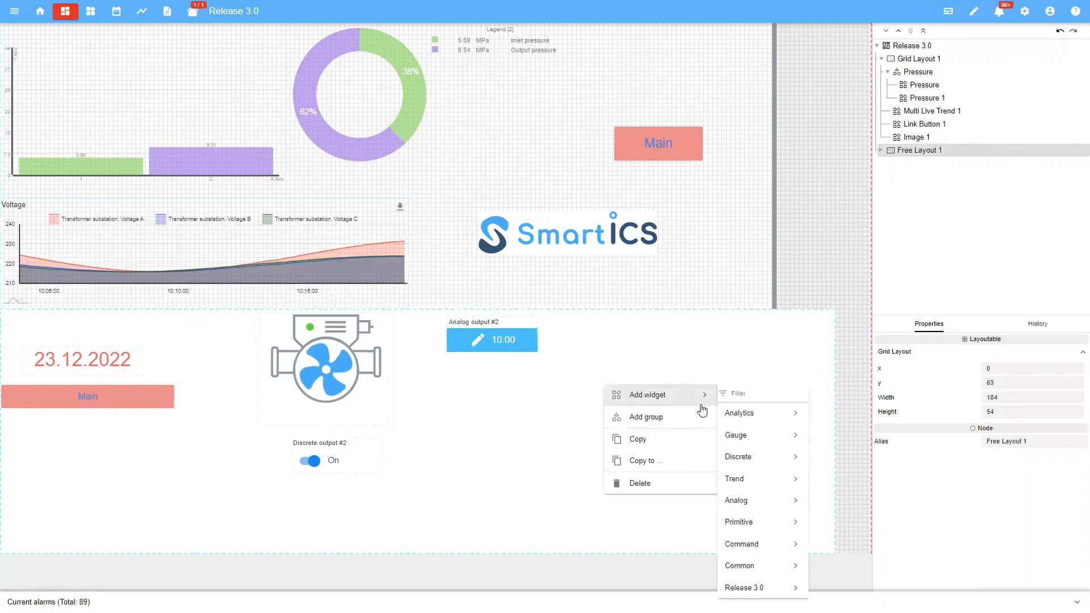
{"action": "left_click", "coordinate": [753, 528]}
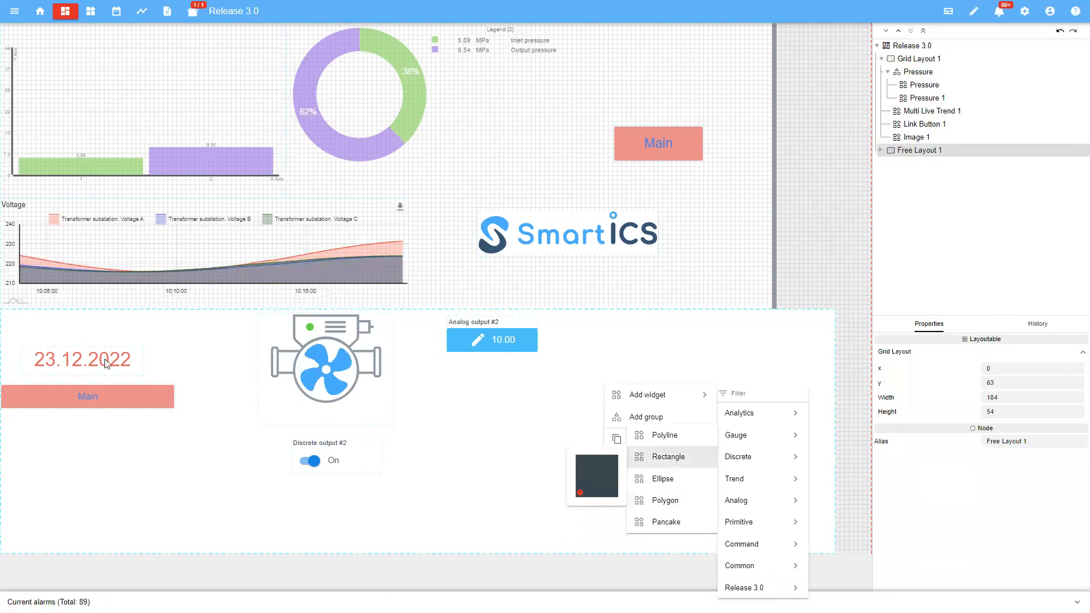
{"action": "left_click", "coordinate": [672, 464]}
{"action": "left_click", "coordinate": [582, 405]}
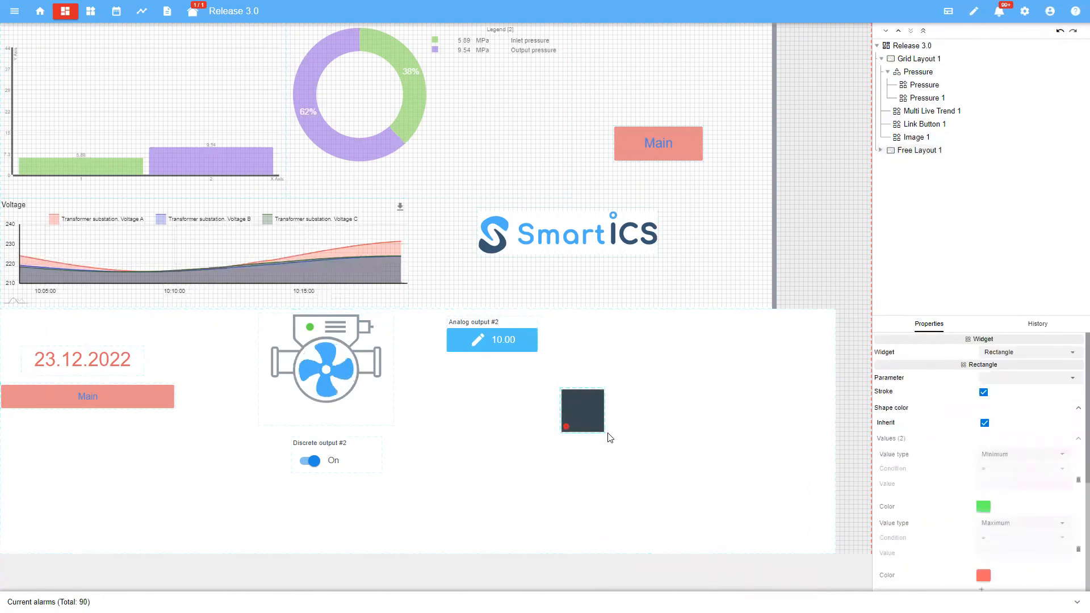
{"action": "left_click", "coordinate": [652, 344]}
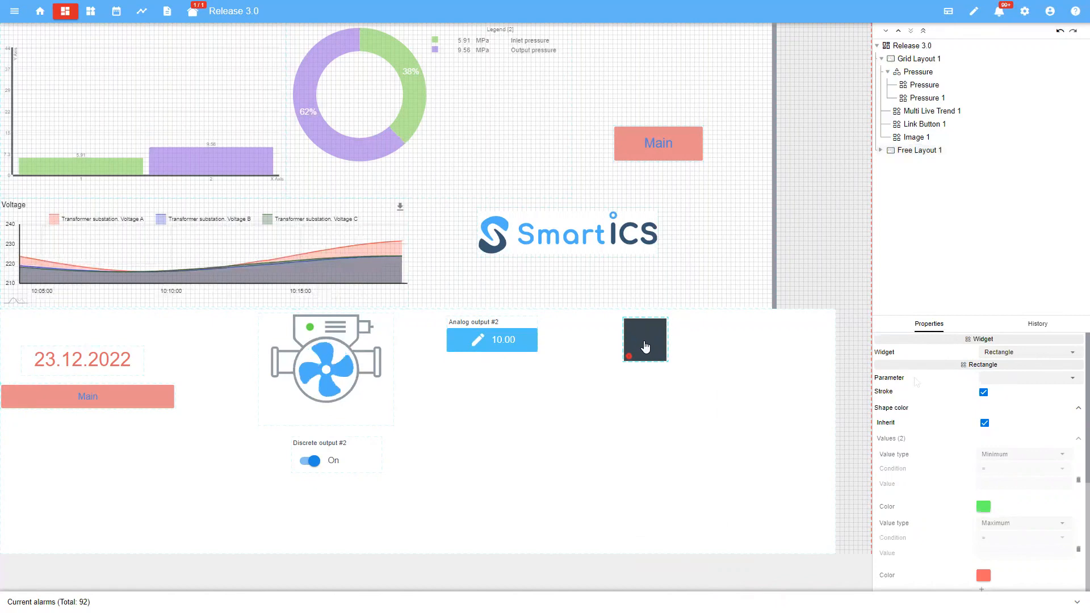
- Assign Reserve. Analog output #2 as the rectangle's parameter and turn off Inherit for its shape color
{"action": "left_click", "coordinate": [1009, 376]}
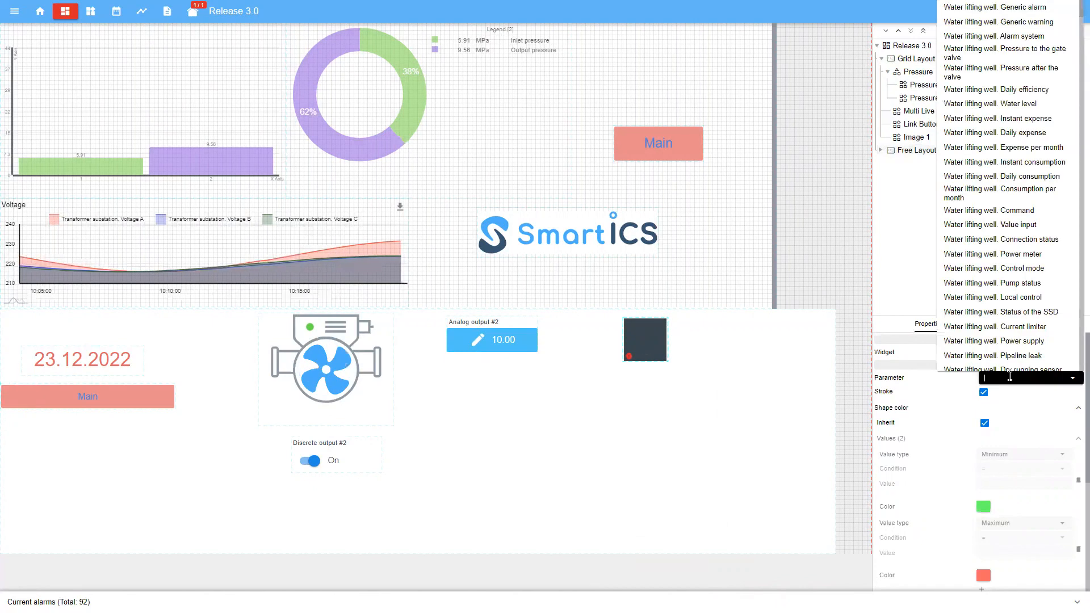
{"action": "type", "text": "Reserve. Analog output #2"}
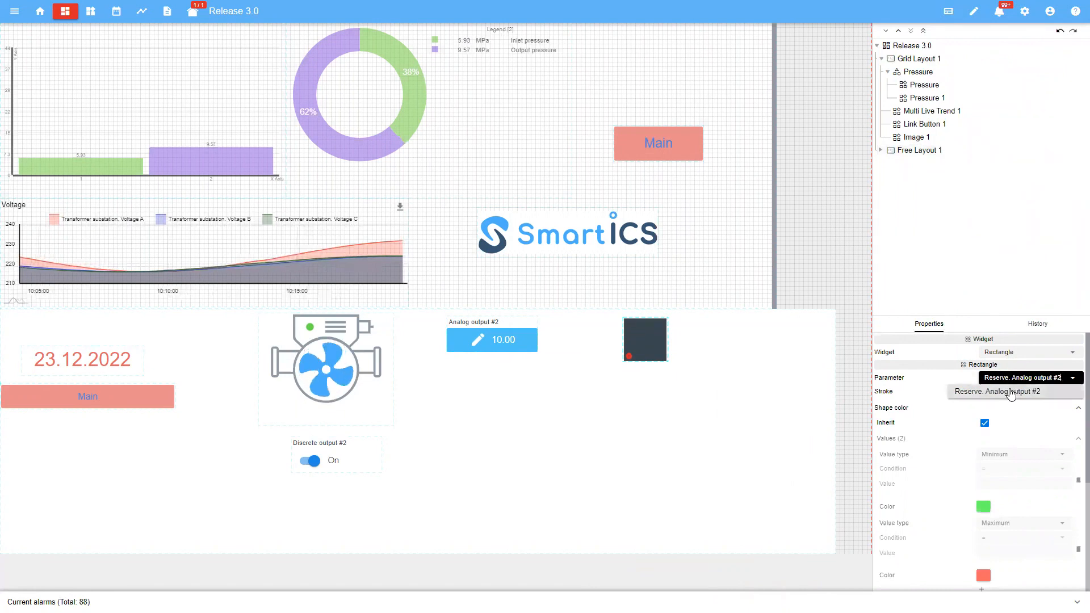
{"action": "left_click", "coordinate": [991, 393]}
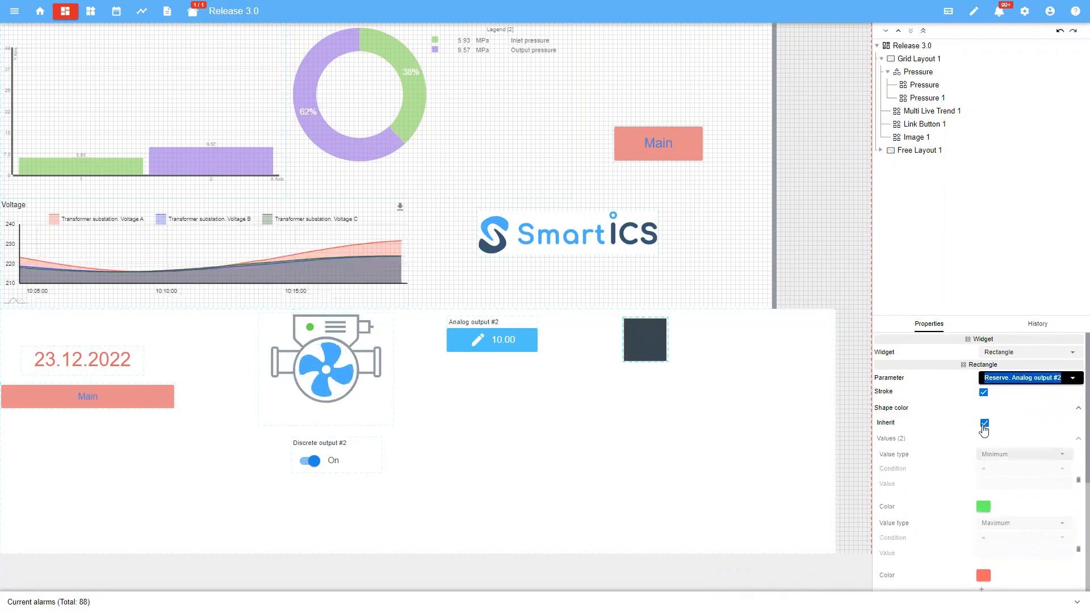
{"action": "left_click", "coordinate": [983, 426]}
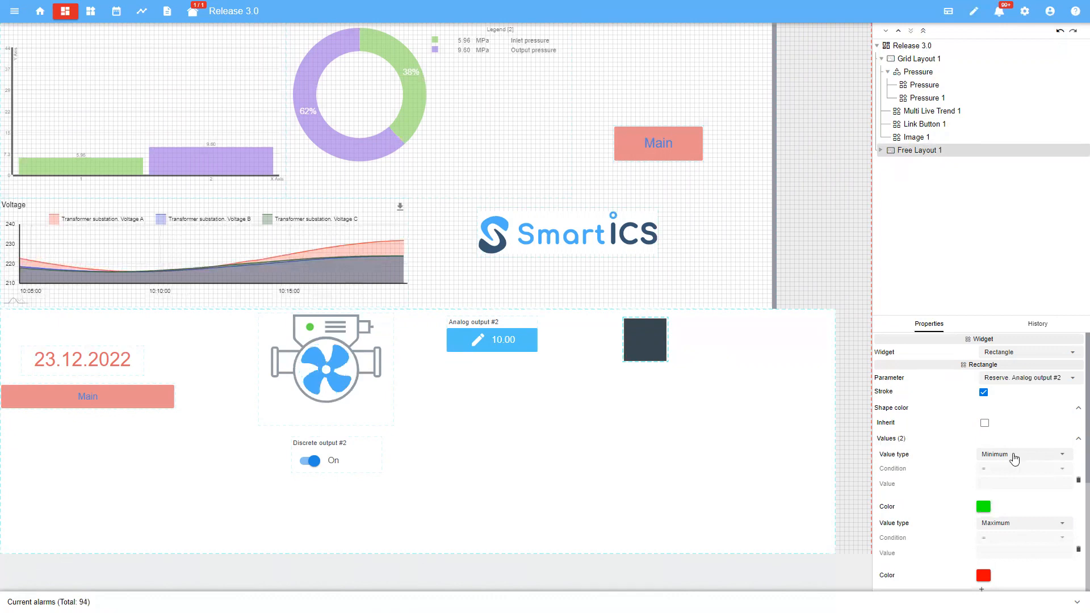
- Set the rectangle's green shape color rule to value type Condition with > 10
{"action": "left_click", "coordinate": [1015, 457]}
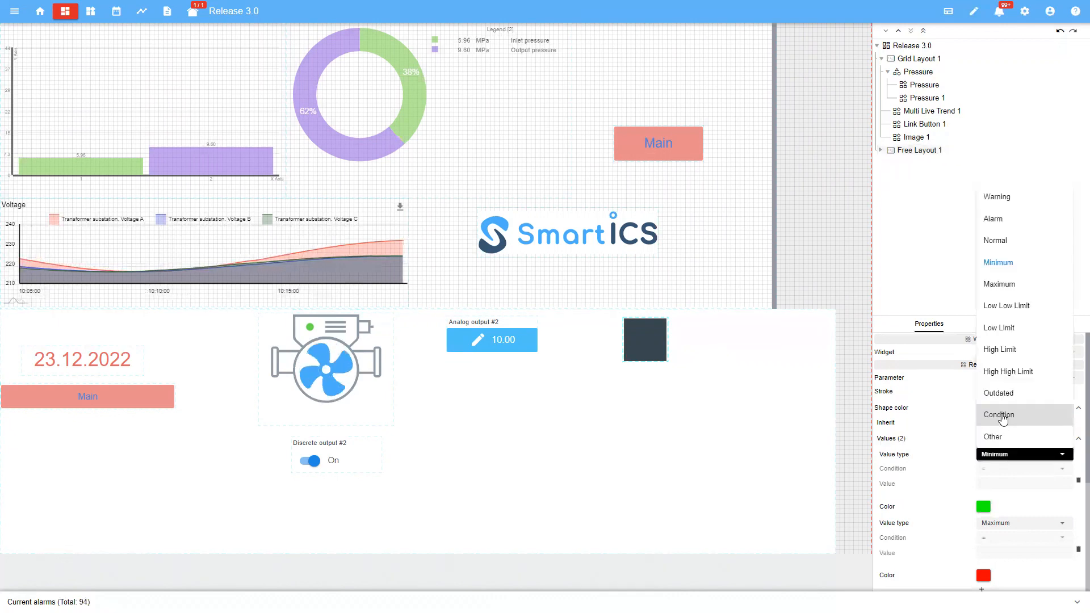
{"action": "left_click", "coordinate": [1002, 418]}
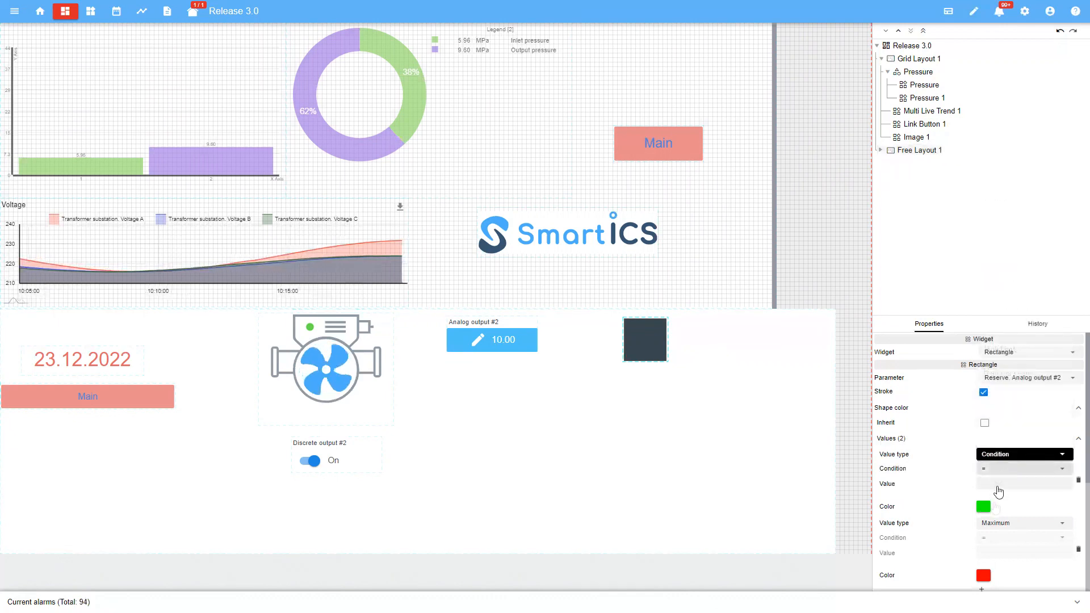
{"action": "left_click", "coordinate": [998, 469]}
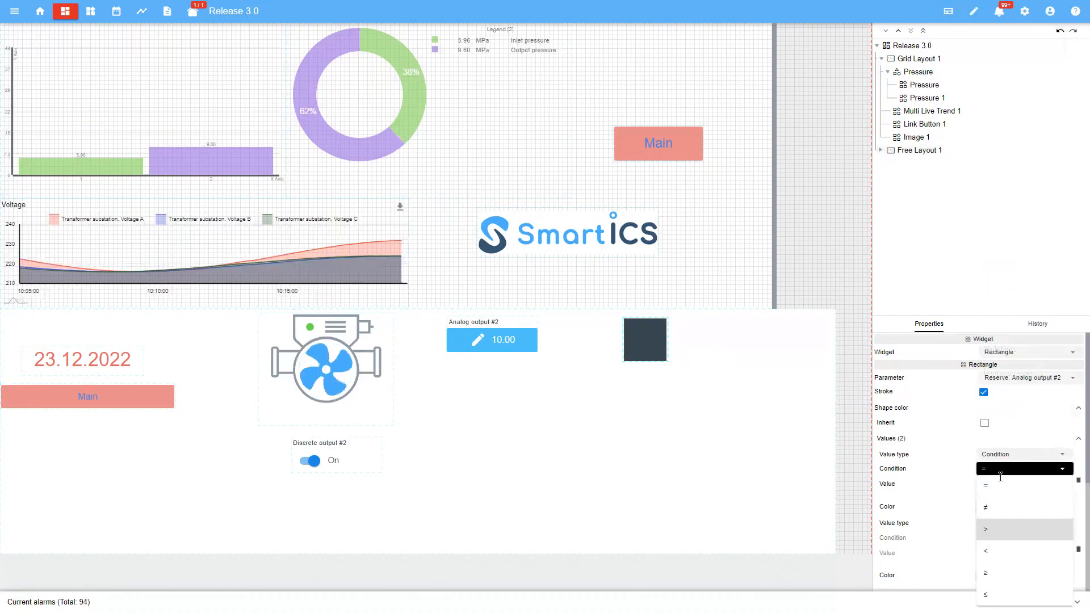
{"action": "left_click", "coordinate": [999, 530]}
{"action": "left_click", "coordinate": [1000, 482]}
{"action": "type", "text": "1"}
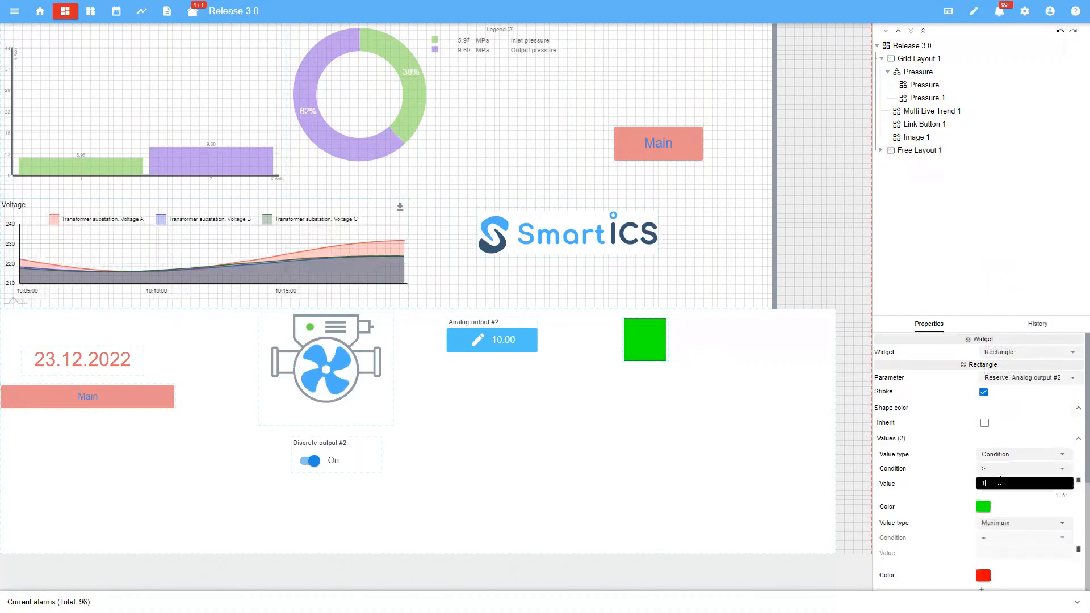
{"action": "type", "text": "0"}
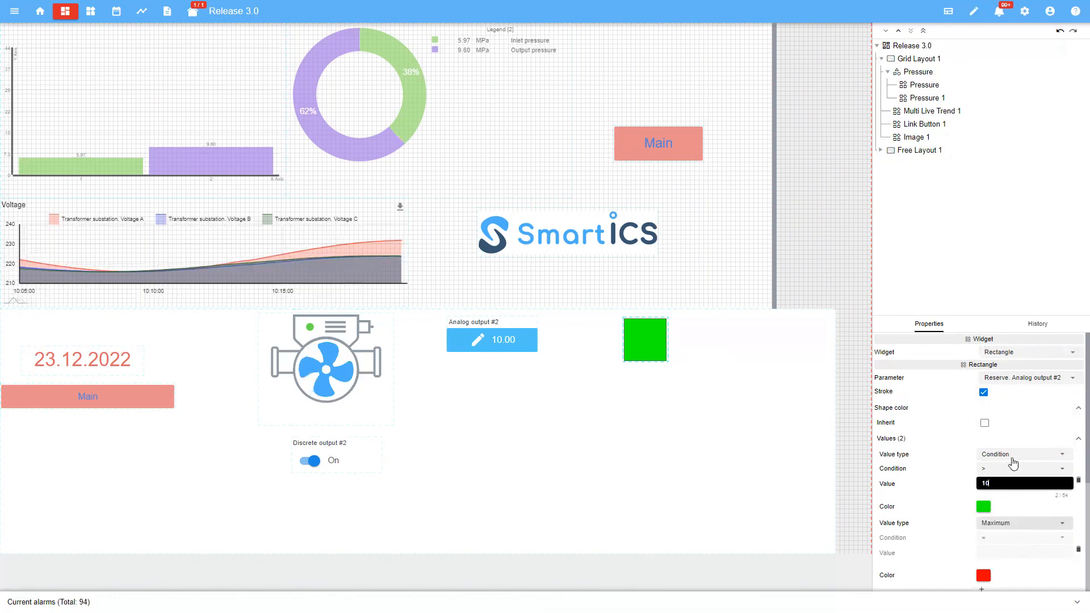
{"action": "key", "text": "Tab"}
- Set the rectangle's red shape color rule to value type Condition with ≤ 10 and save the dashboard
{"action": "scroll", "coordinate": [1000, 491], "scroll_direction": "down", "scroll_amount": 1}
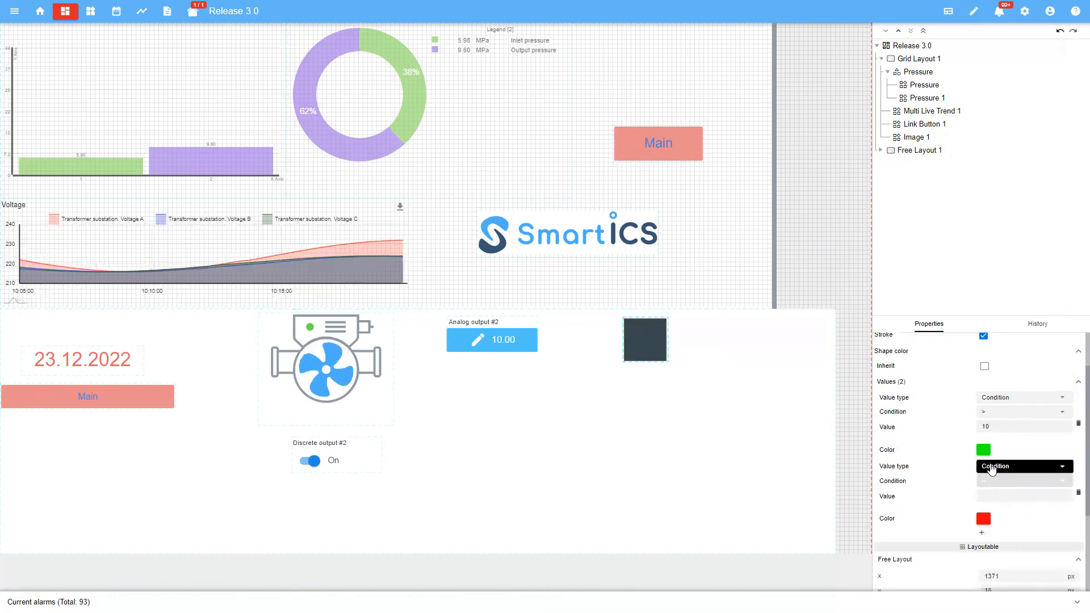
{"action": "left_click", "coordinate": [992, 480]}
{"action": "left_click", "coordinate": [989, 464]}
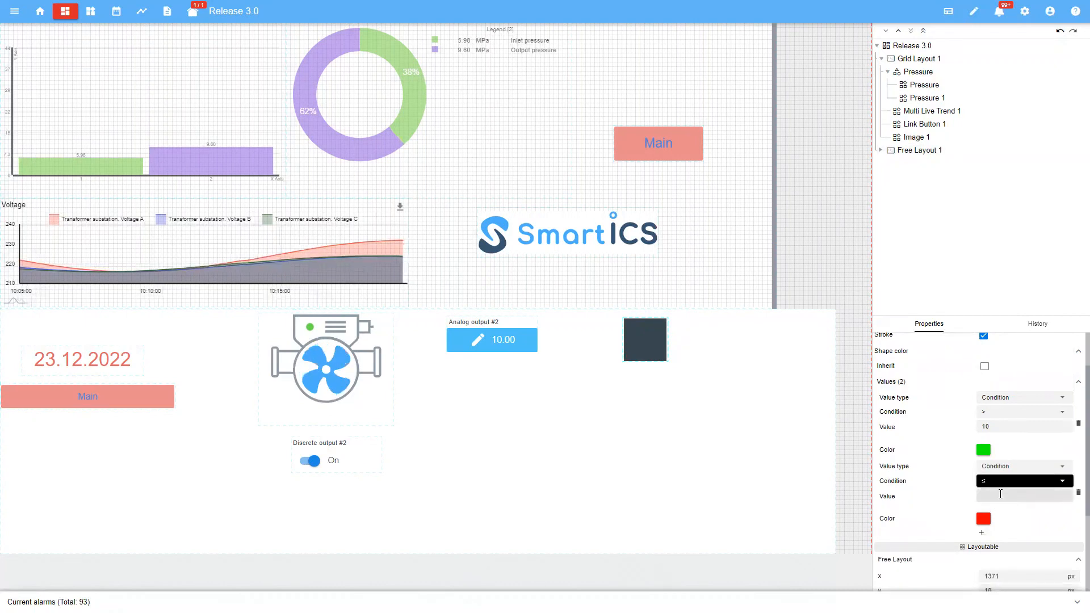
{"action": "left_click", "coordinate": [1000, 494]}
{"action": "type", "text": "10"}
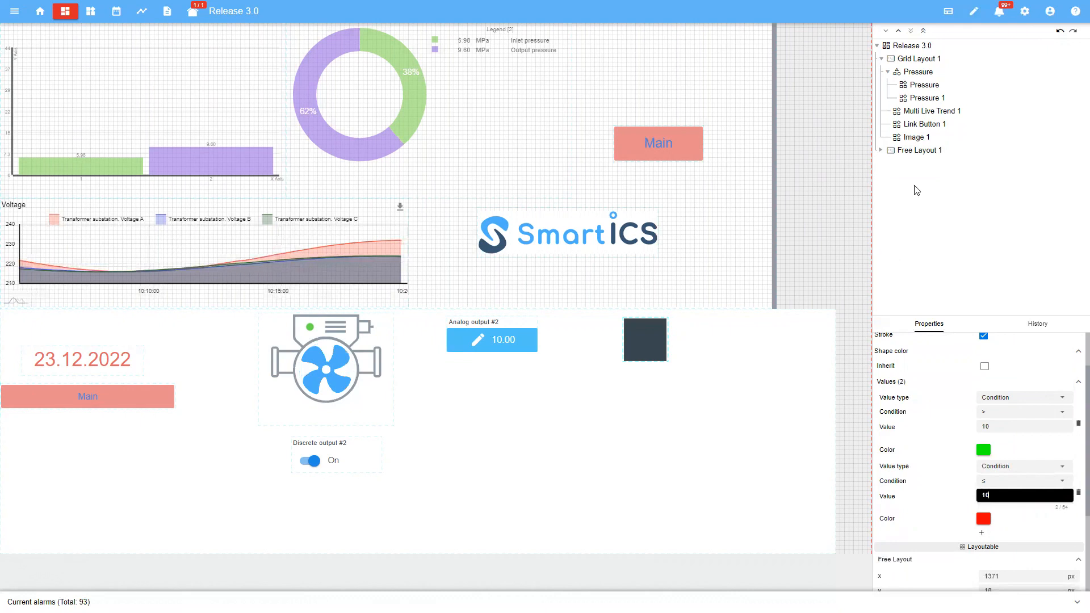
{"action": "left_click", "coordinate": [974, 12]}
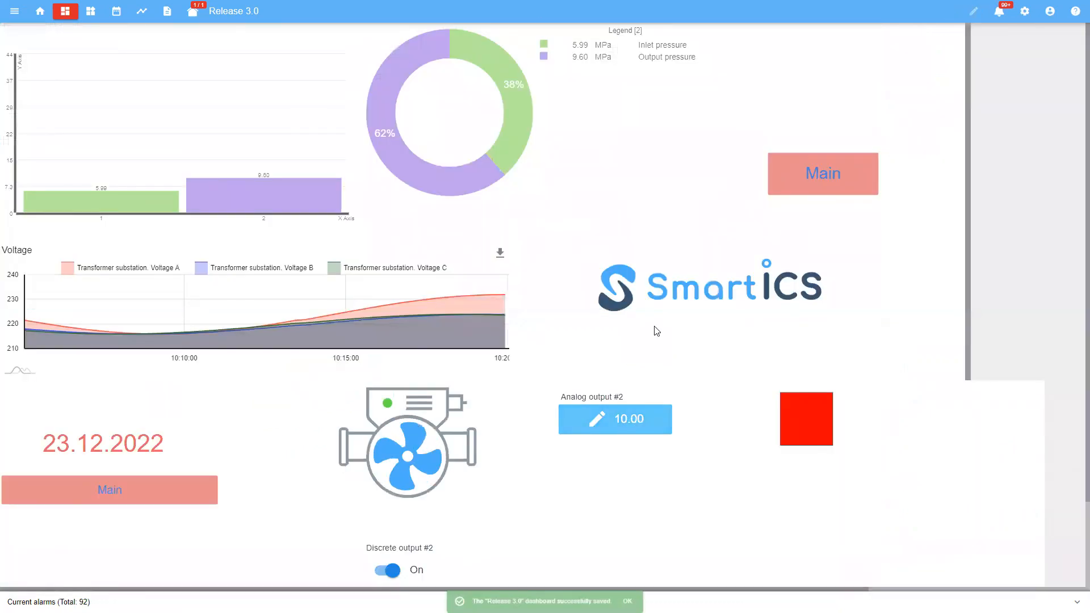
- Write the value 11 to Analog output #2 through its command input and confirm the recording
{"action": "left_click", "coordinate": [668, 309]}
{"action": "left_click", "coordinate": [633, 361]}
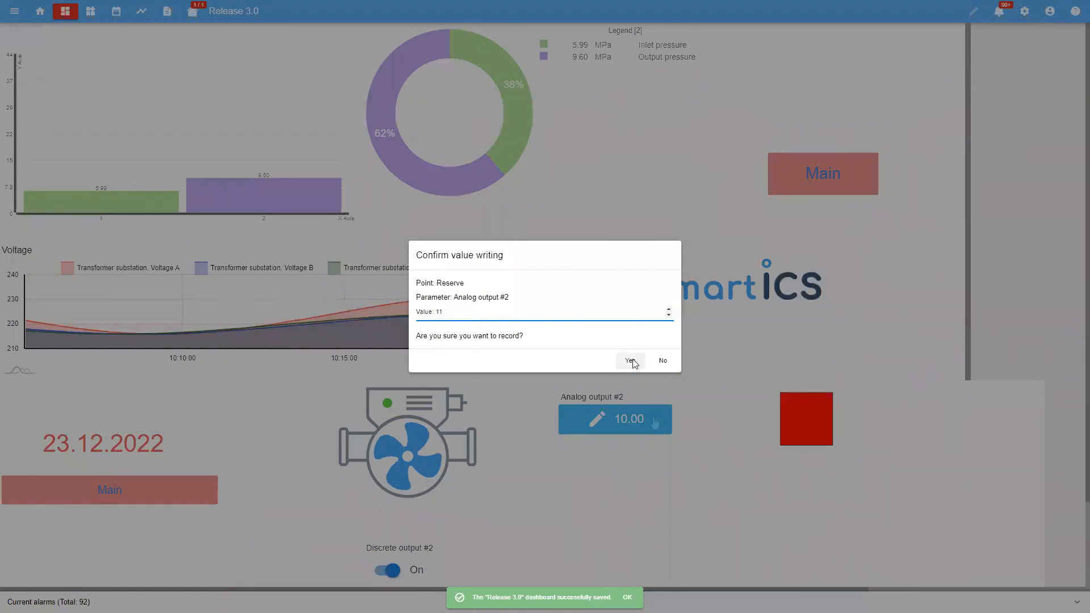